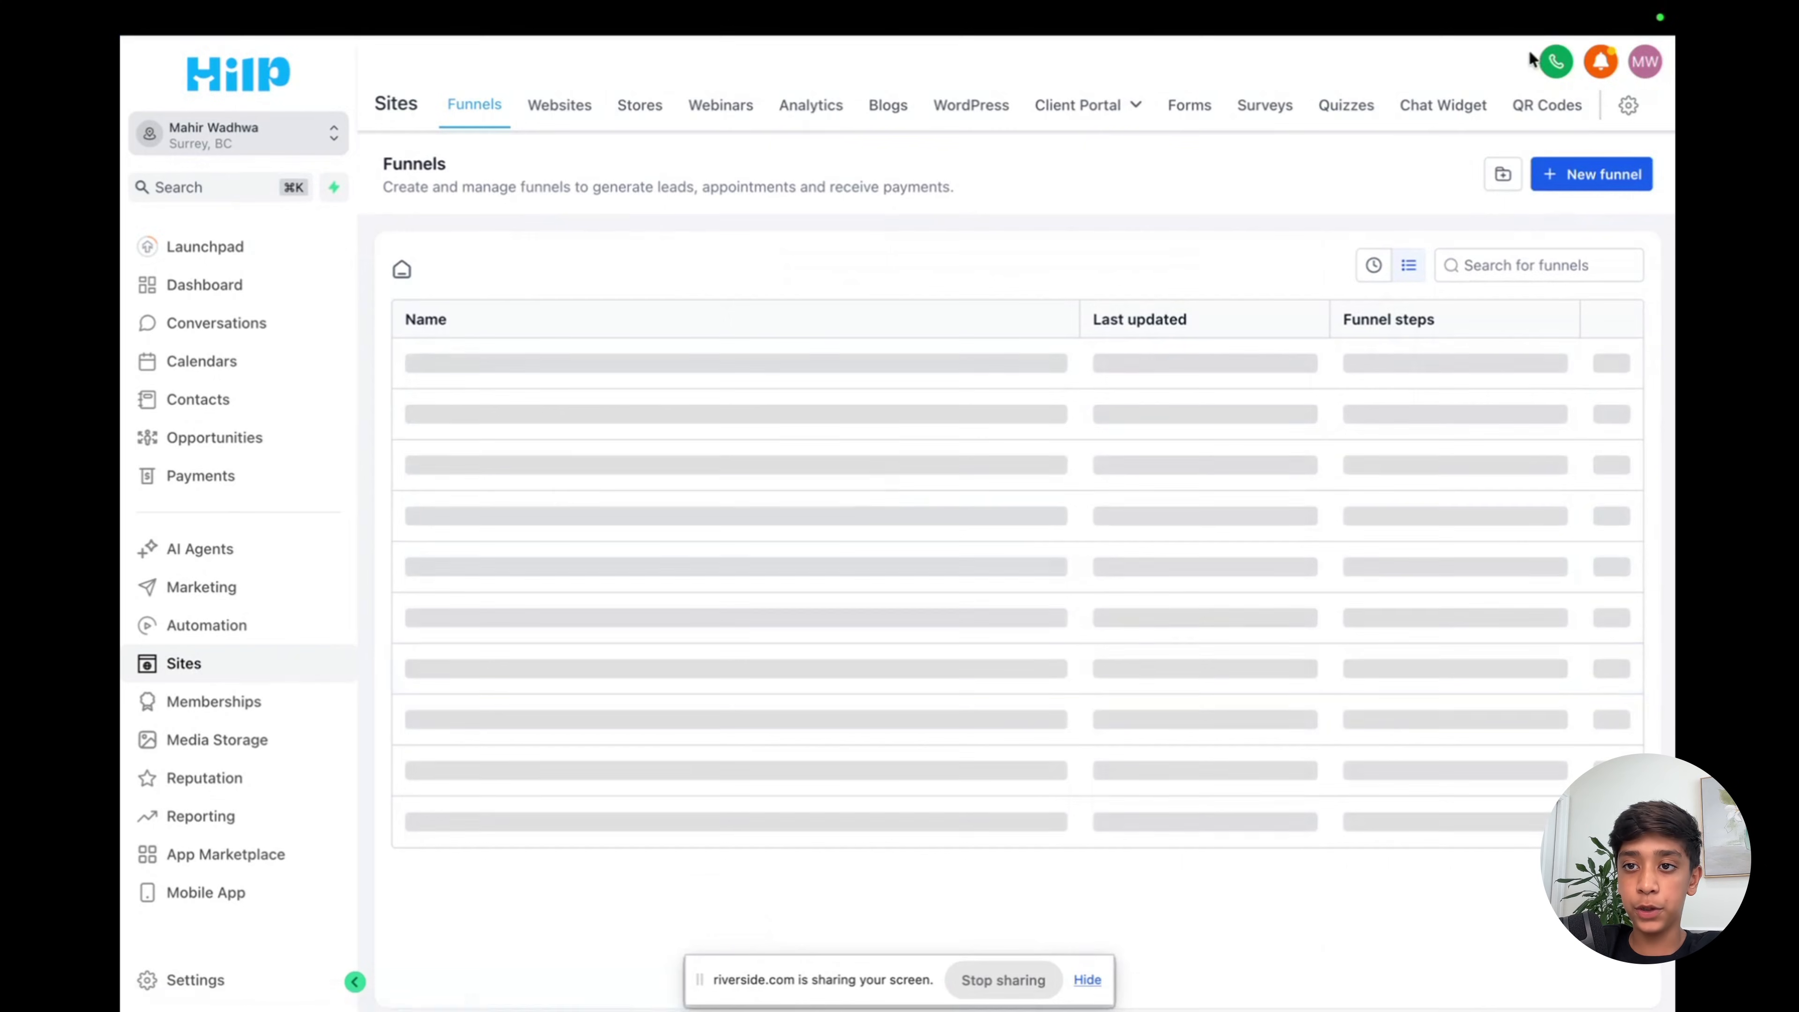
Create a new chat widget of the Live chat type in the Sites chat widget section.
{"action": "left_click", "coordinate": [1442, 106]}
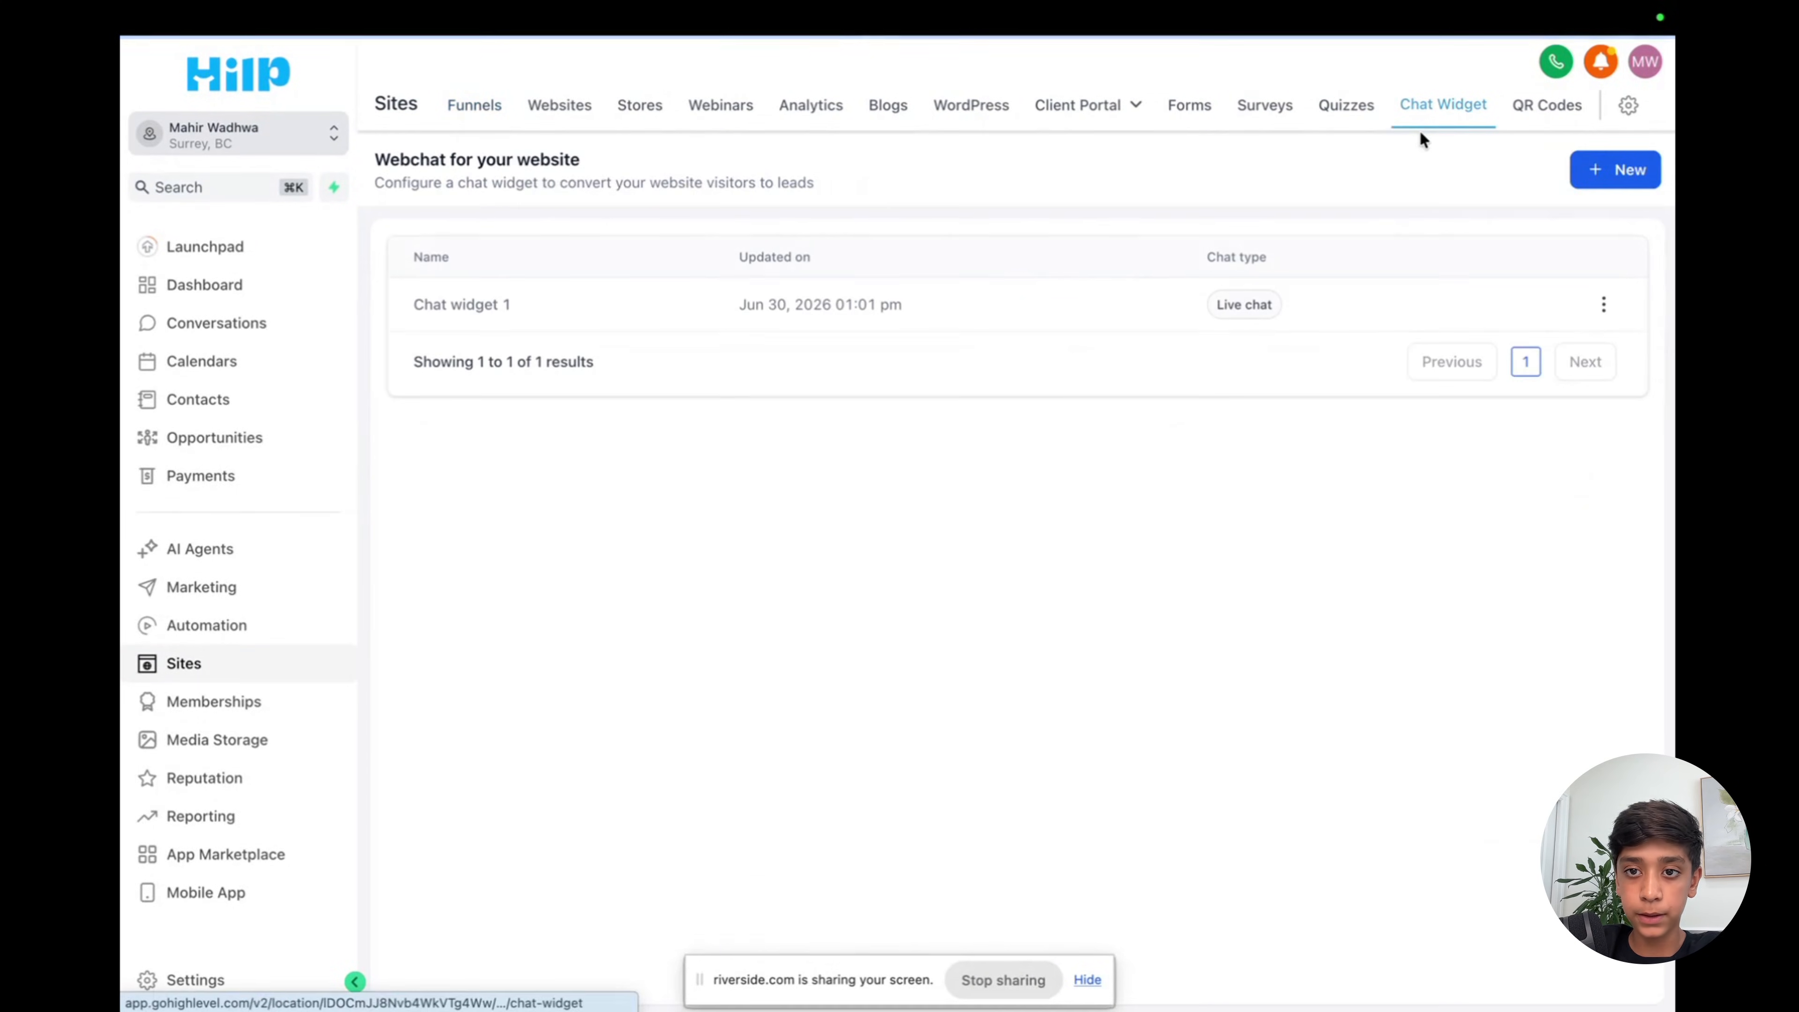
{"action": "left_click", "coordinate": [1621, 178]}
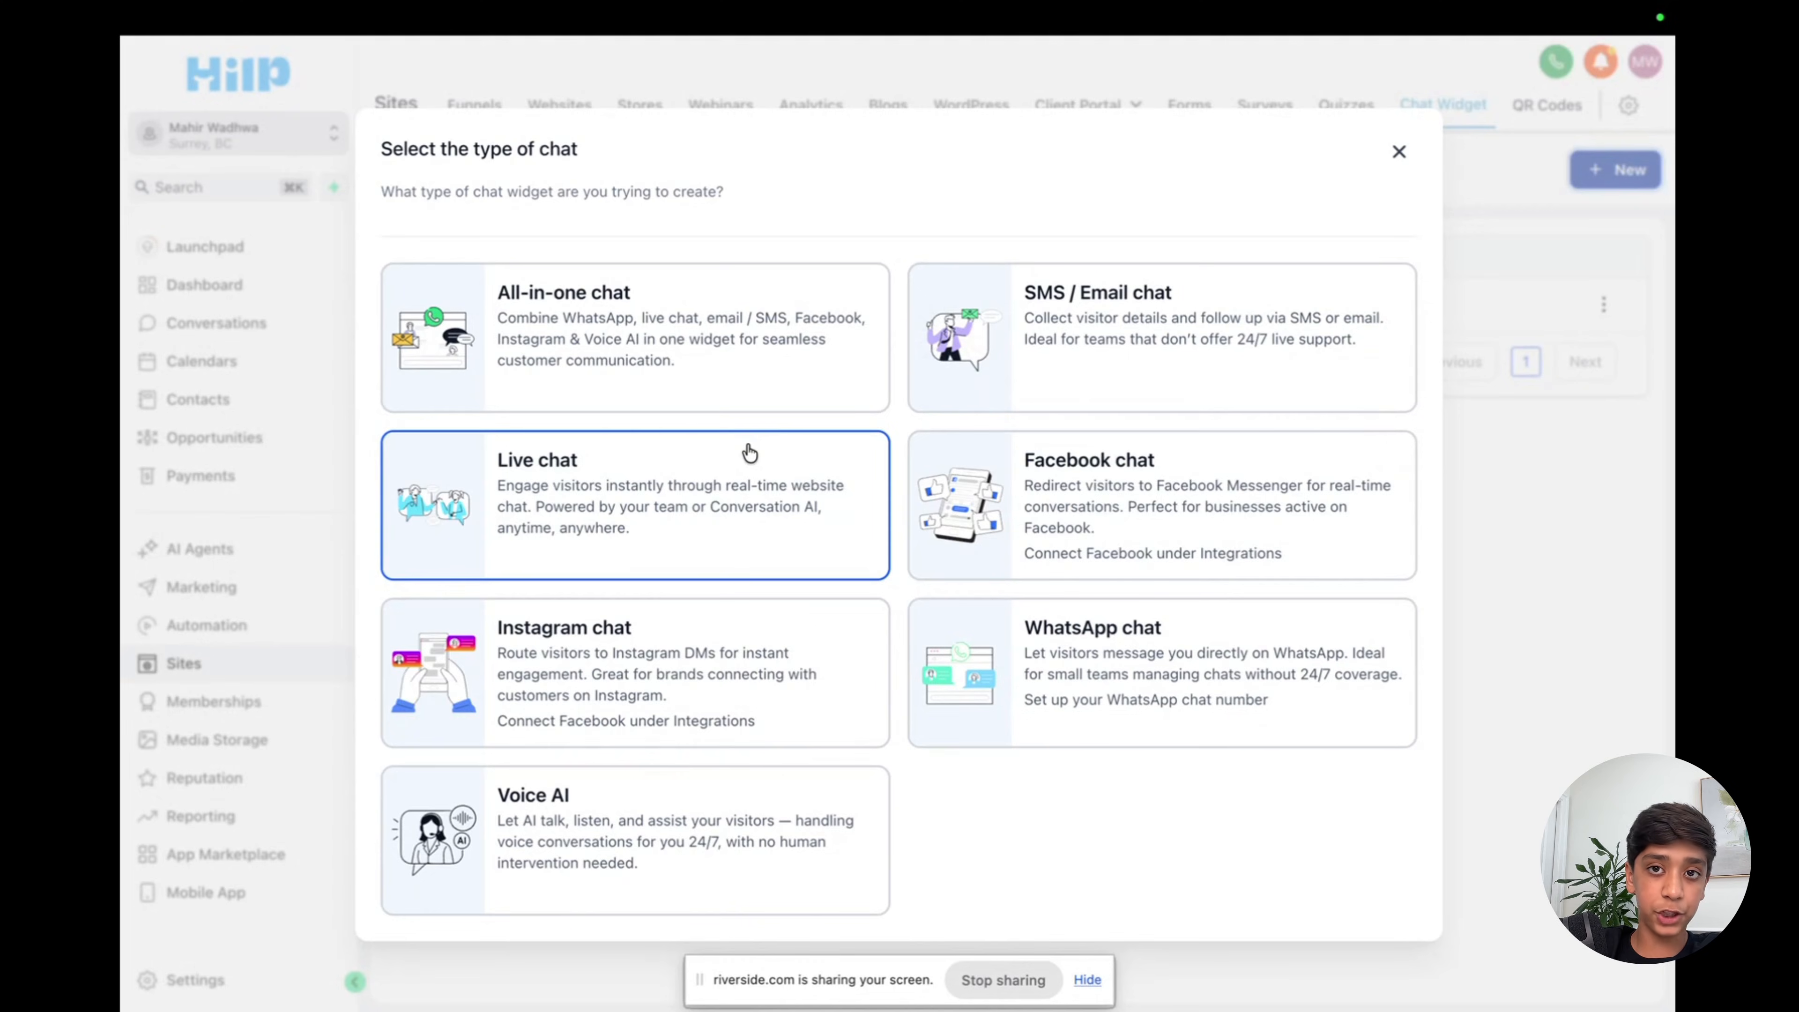
{"action": "left_click", "coordinate": [719, 475]}
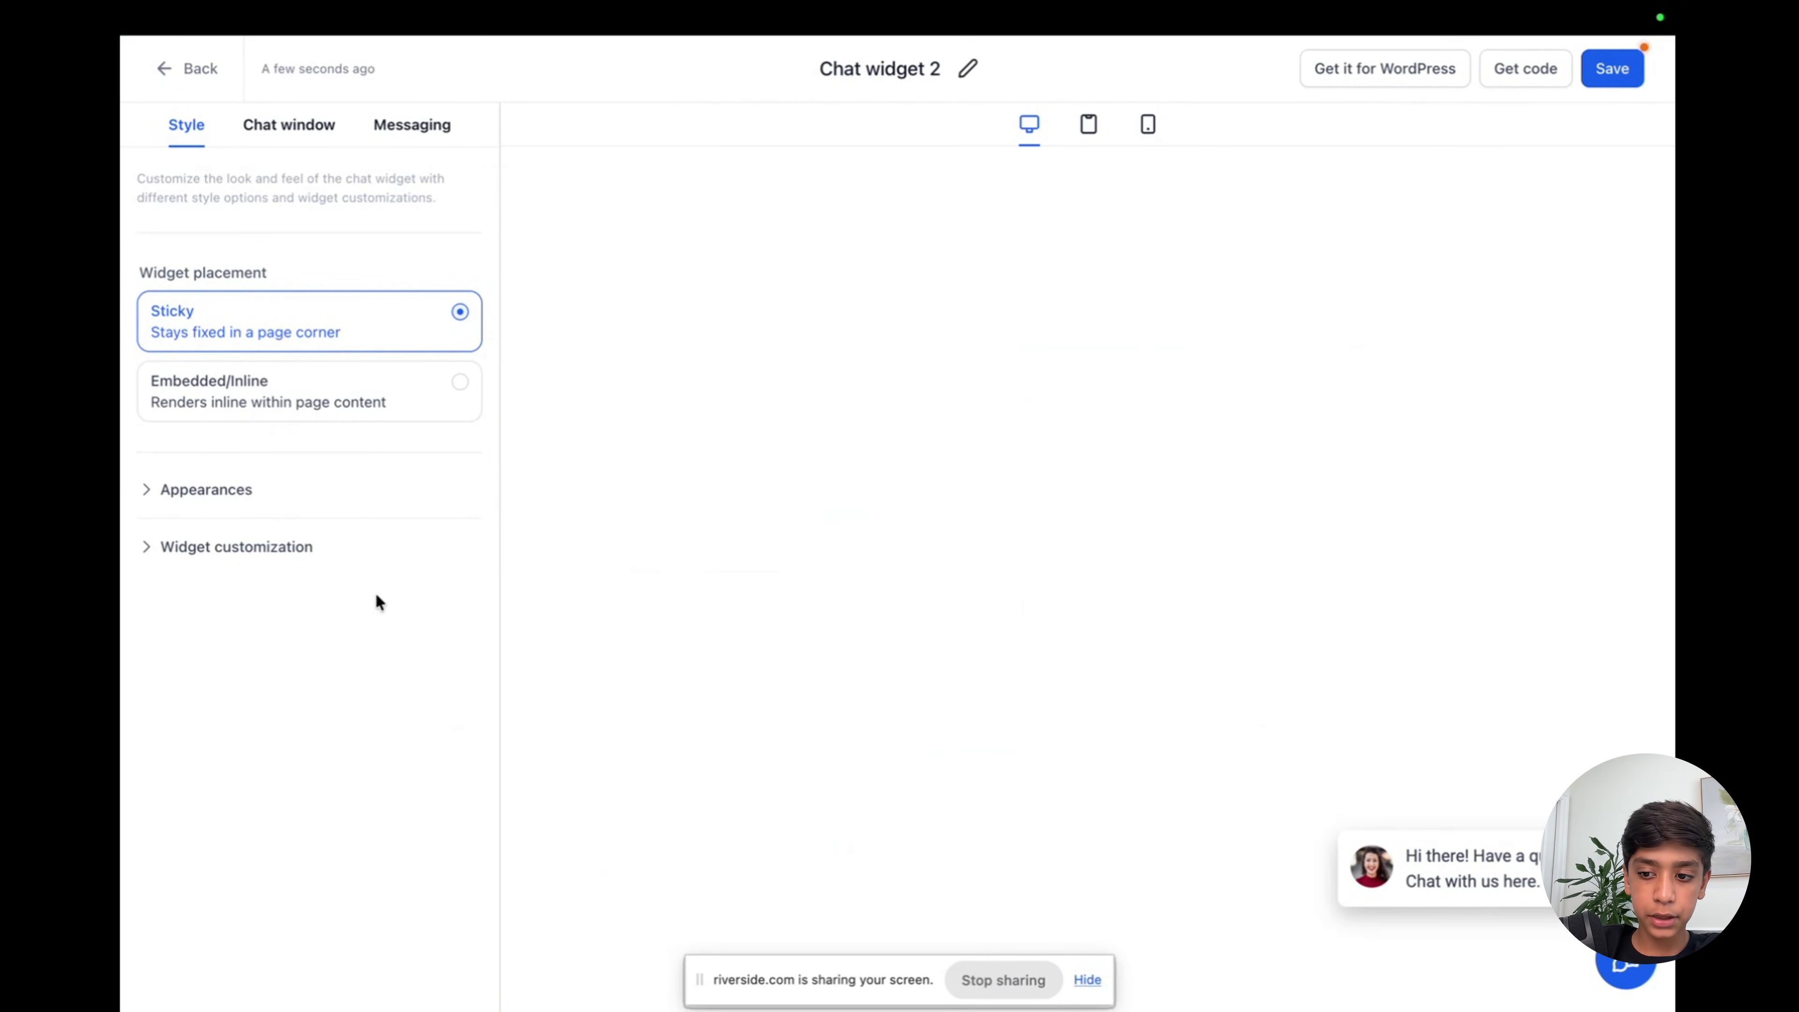
Open the widget's chat window in the preview and look through its sample conversation.
{"action": "left_click", "coordinate": [1625, 958]}
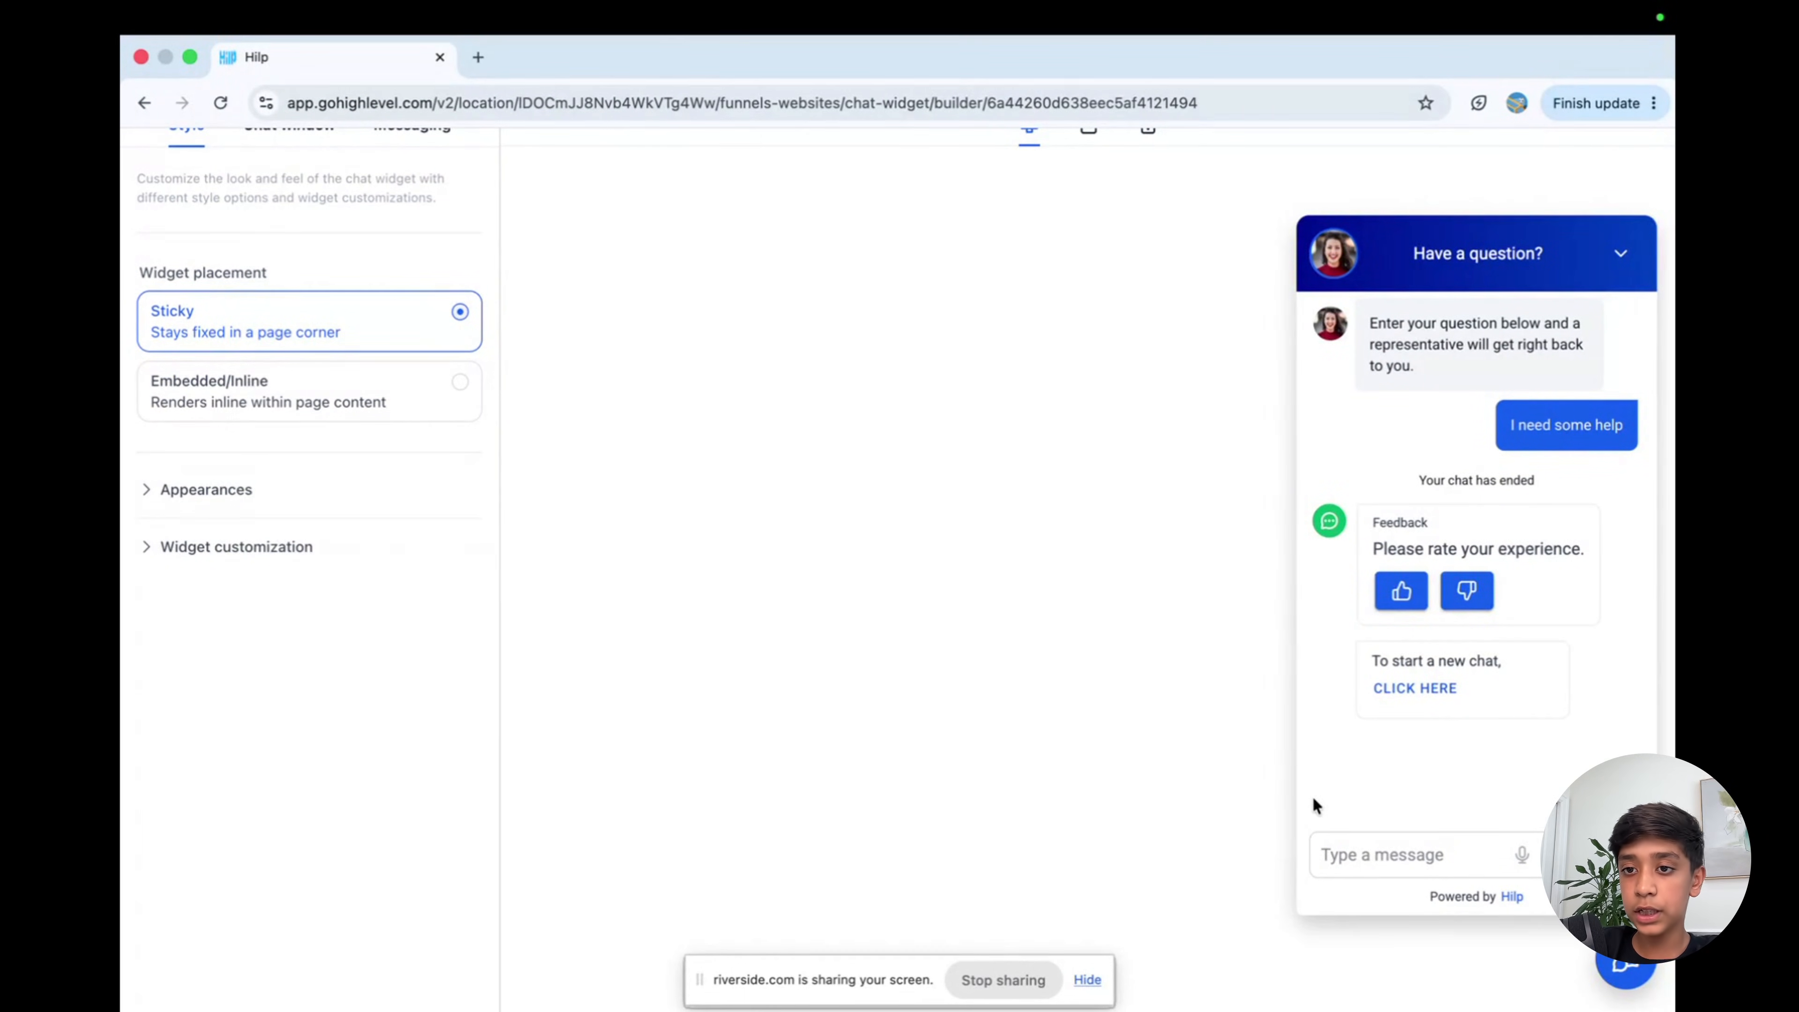
{"action": "scroll", "coordinate": [1471, 610], "scroll_direction": "up", "scroll_amount": 1}
{"action": "scroll", "coordinate": [1471, 610], "scroll_direction": "down", "scroll_amount": 1}
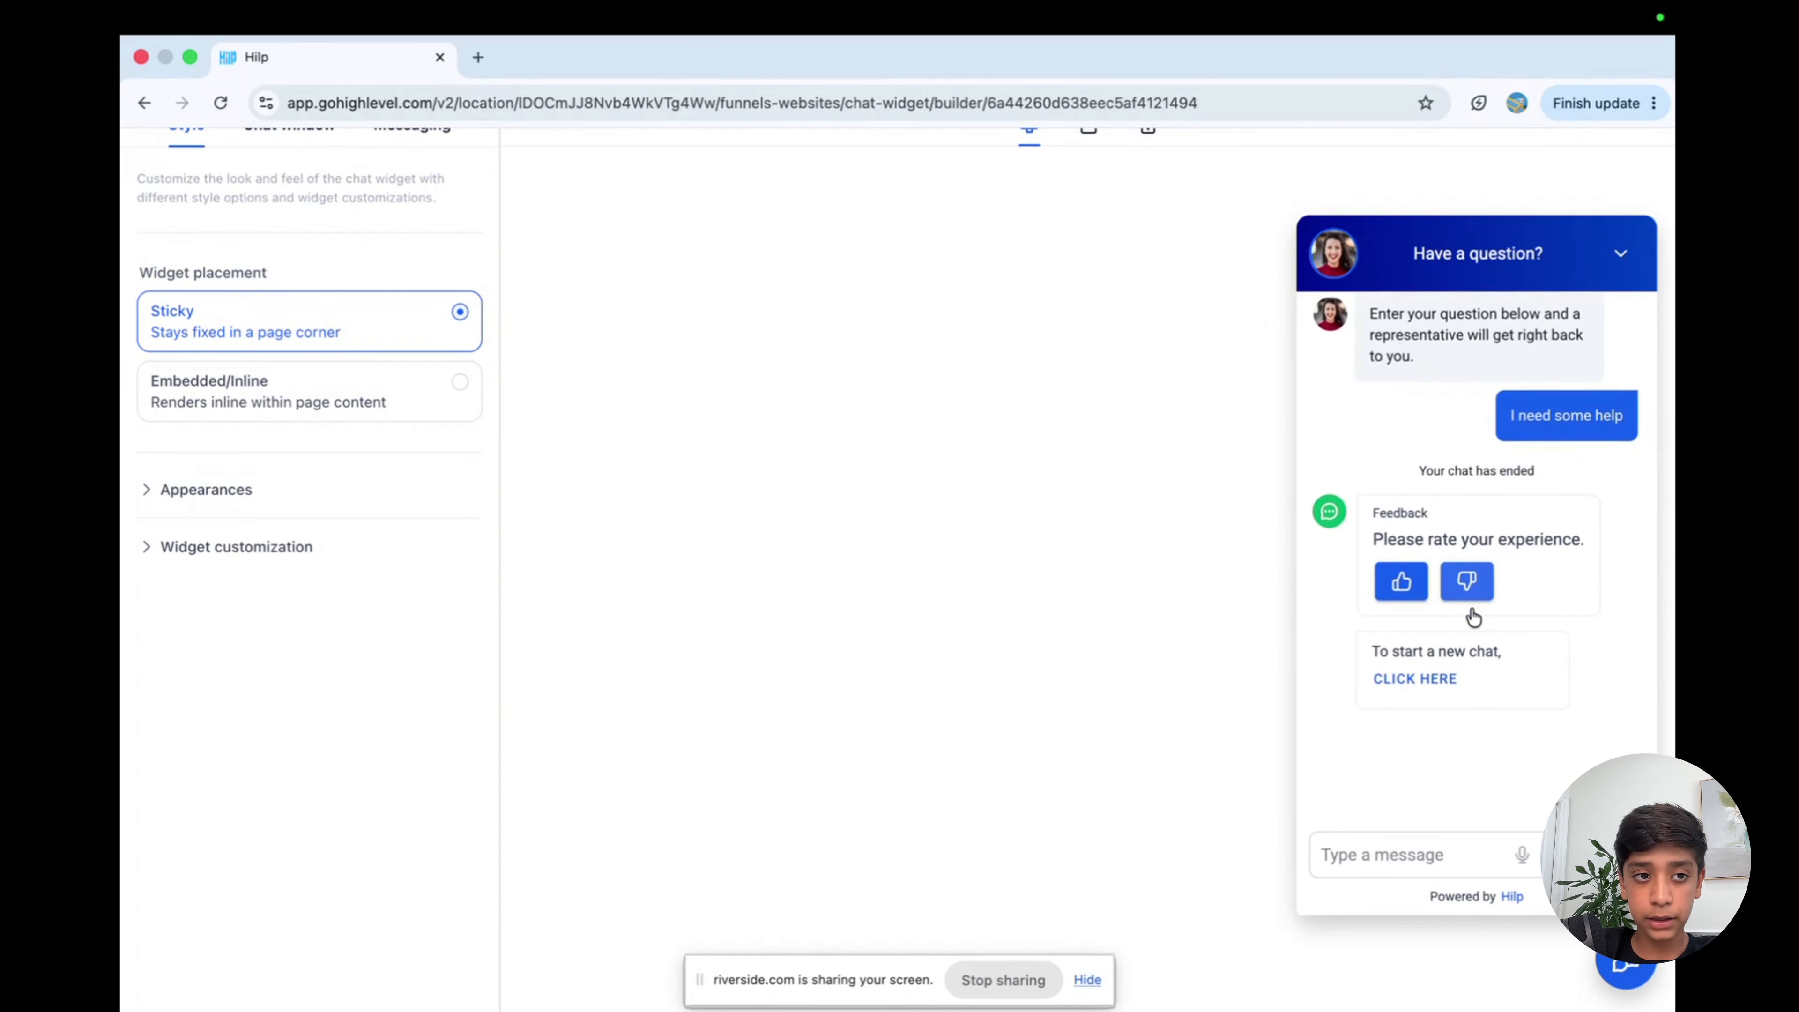
{"action": "scroll", "coordinate": [1472, 610], "scroll_direction": "up", "scroll_amount": 1}
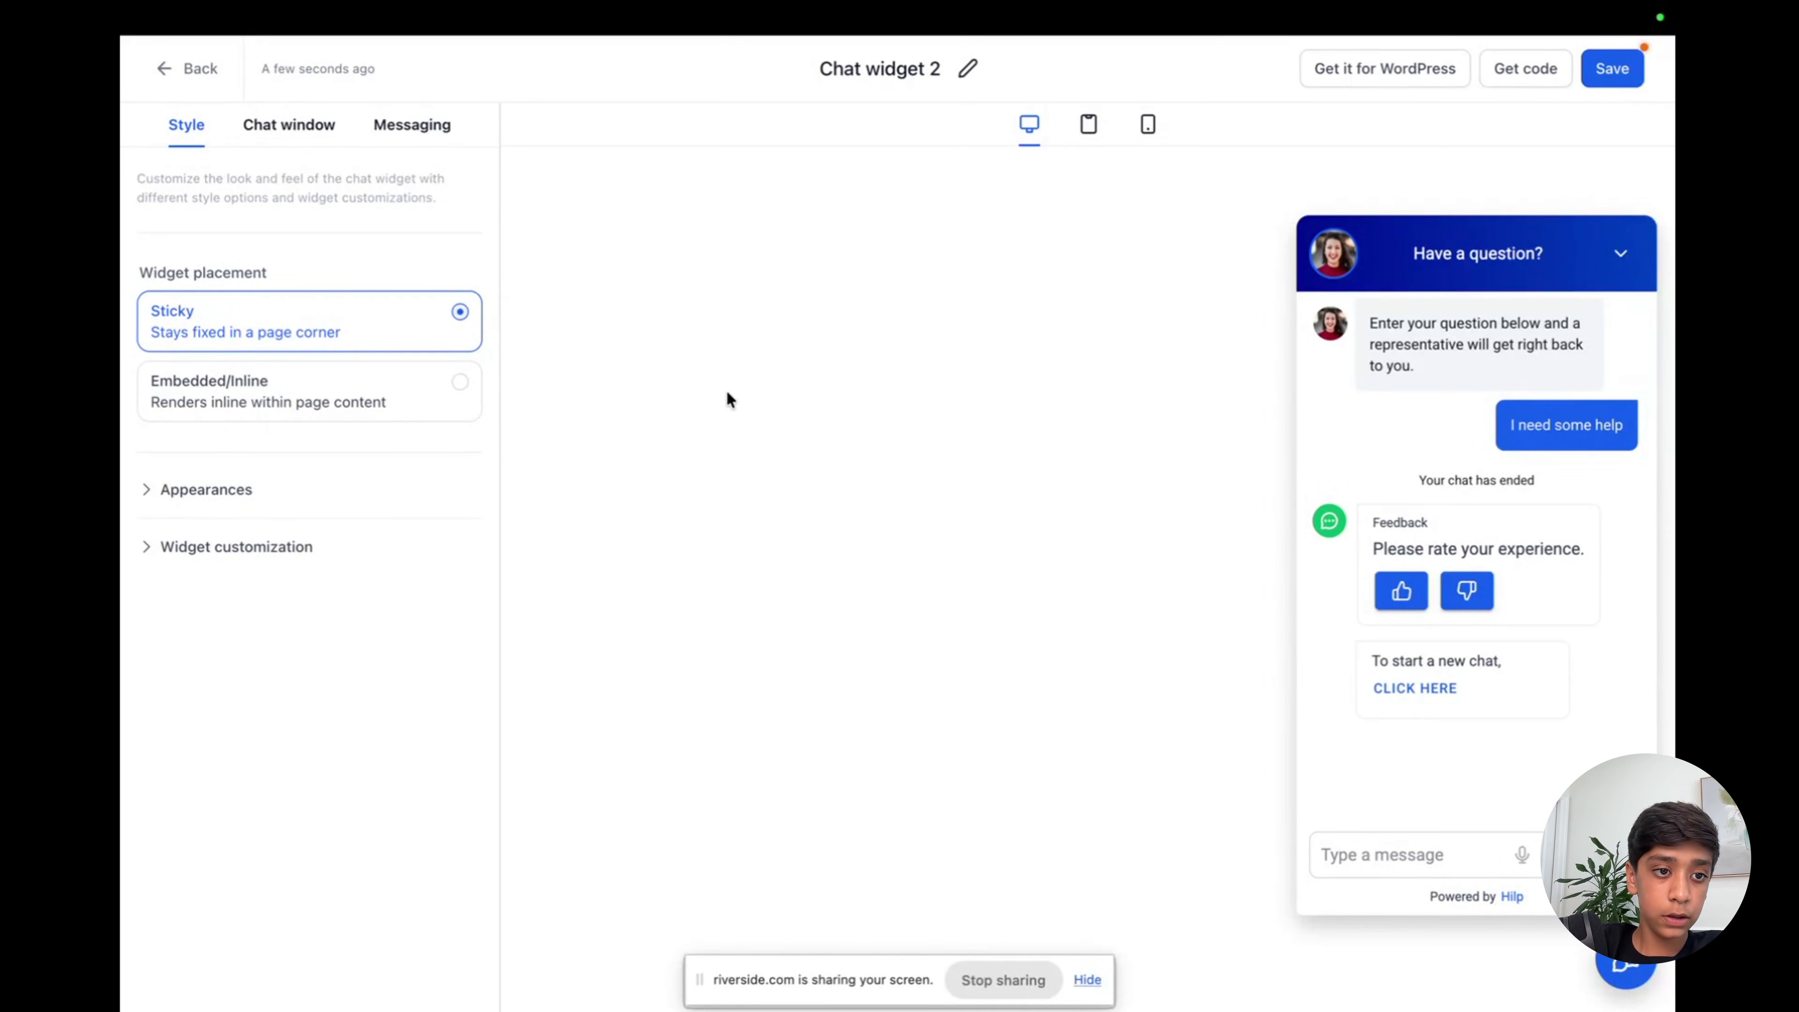
In the appearance settings, set the chat icon to the round speech bubble with three dots.
{"action": "left_click", "coordinate": [188, 489]}
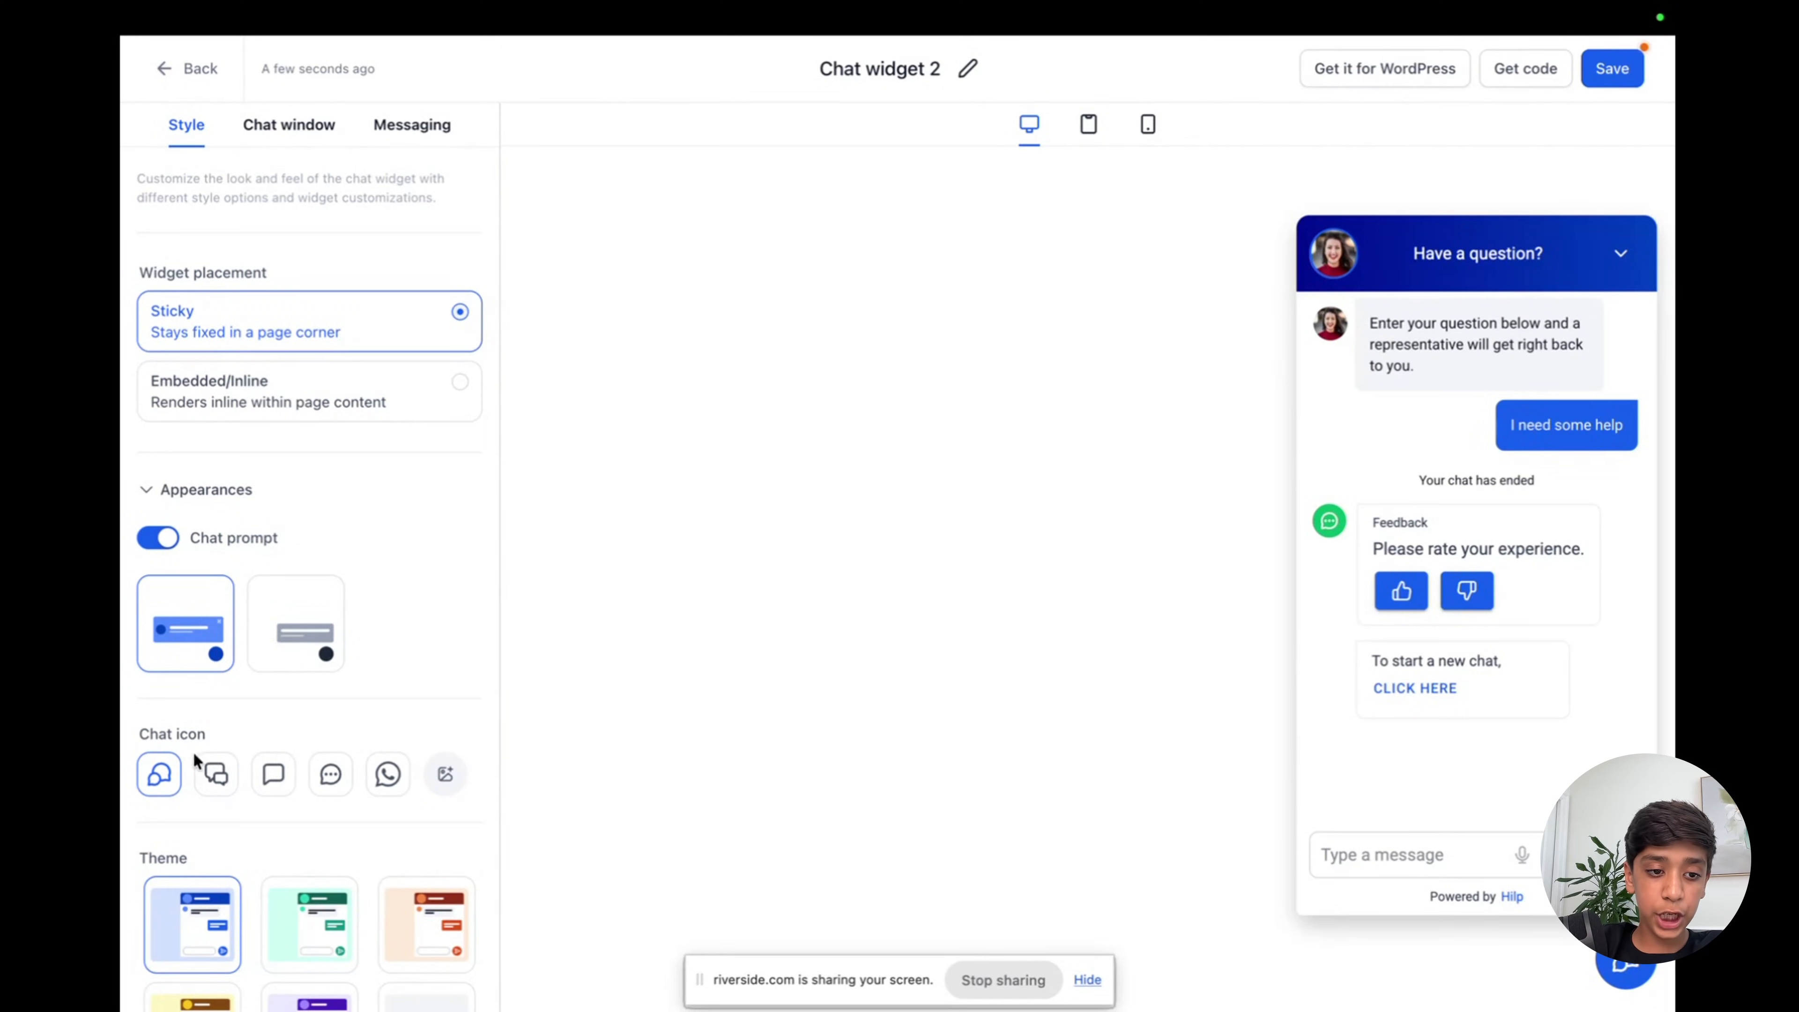
{"action": "left_click", "coordinate": [213, 775]}
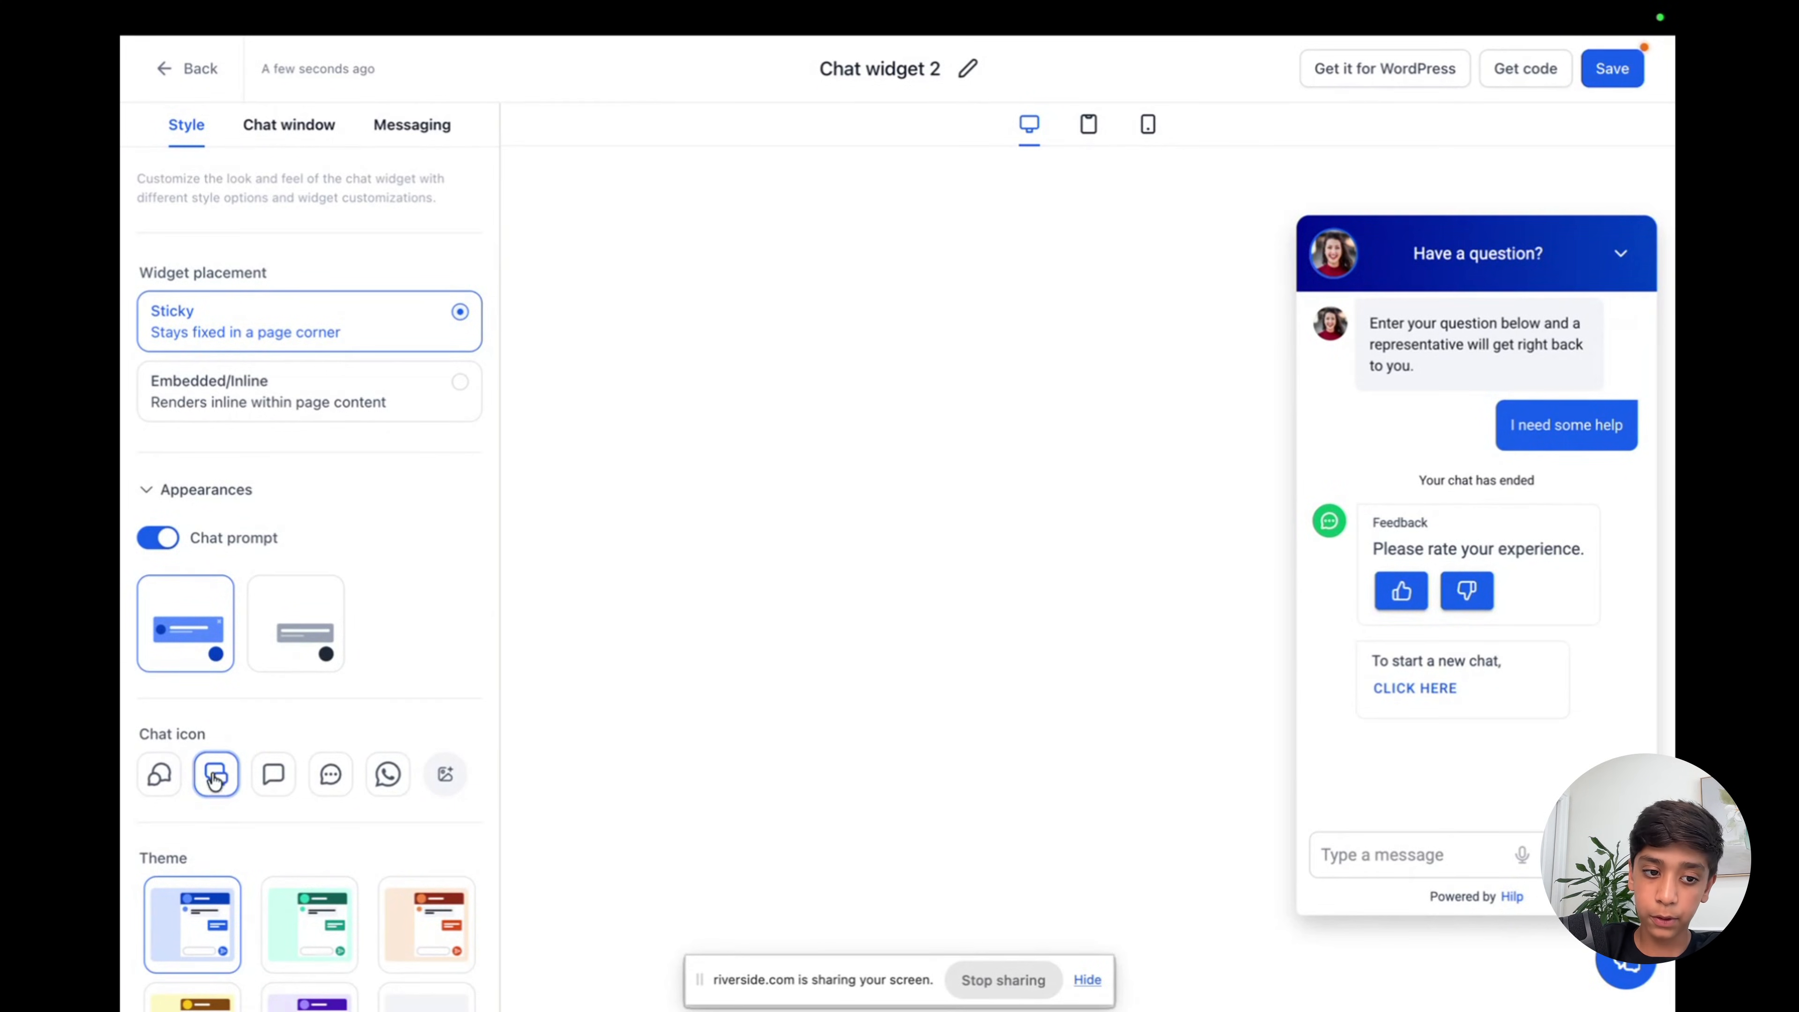
{"action": "left_click", "coordinate": [278, 779]}
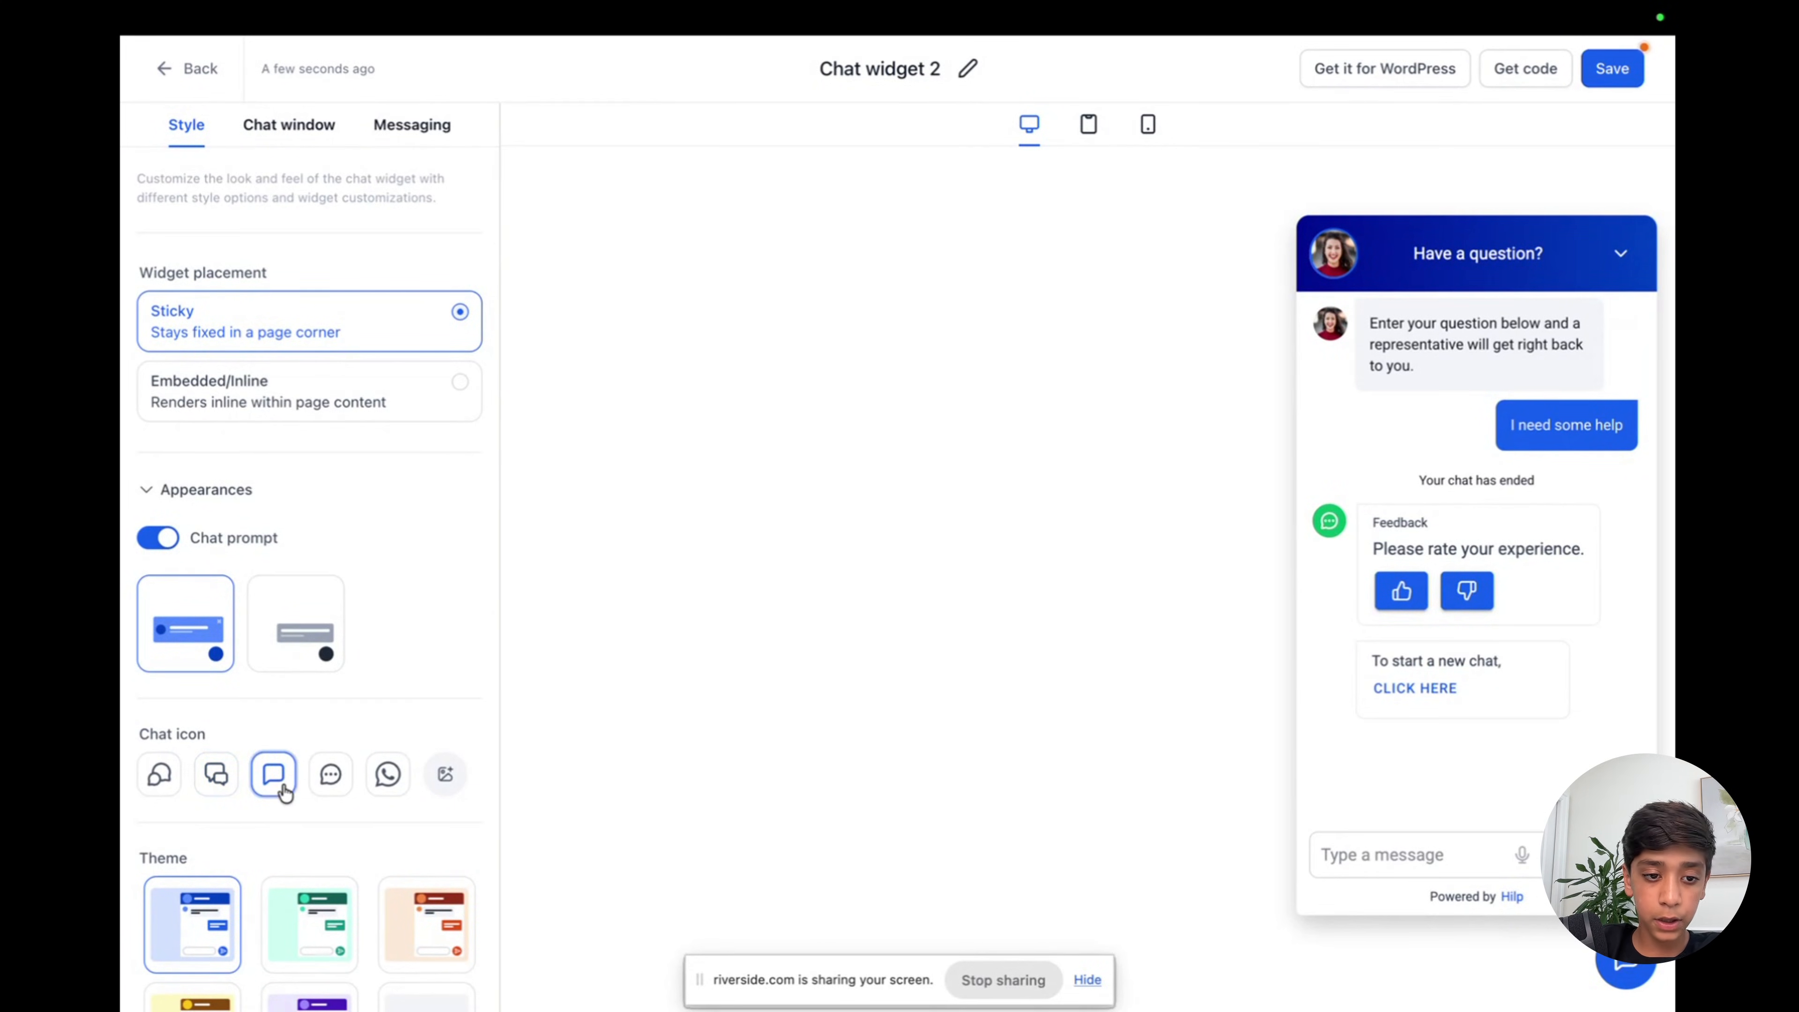
{"action": "left_click", "coordinate": [332, 782]}
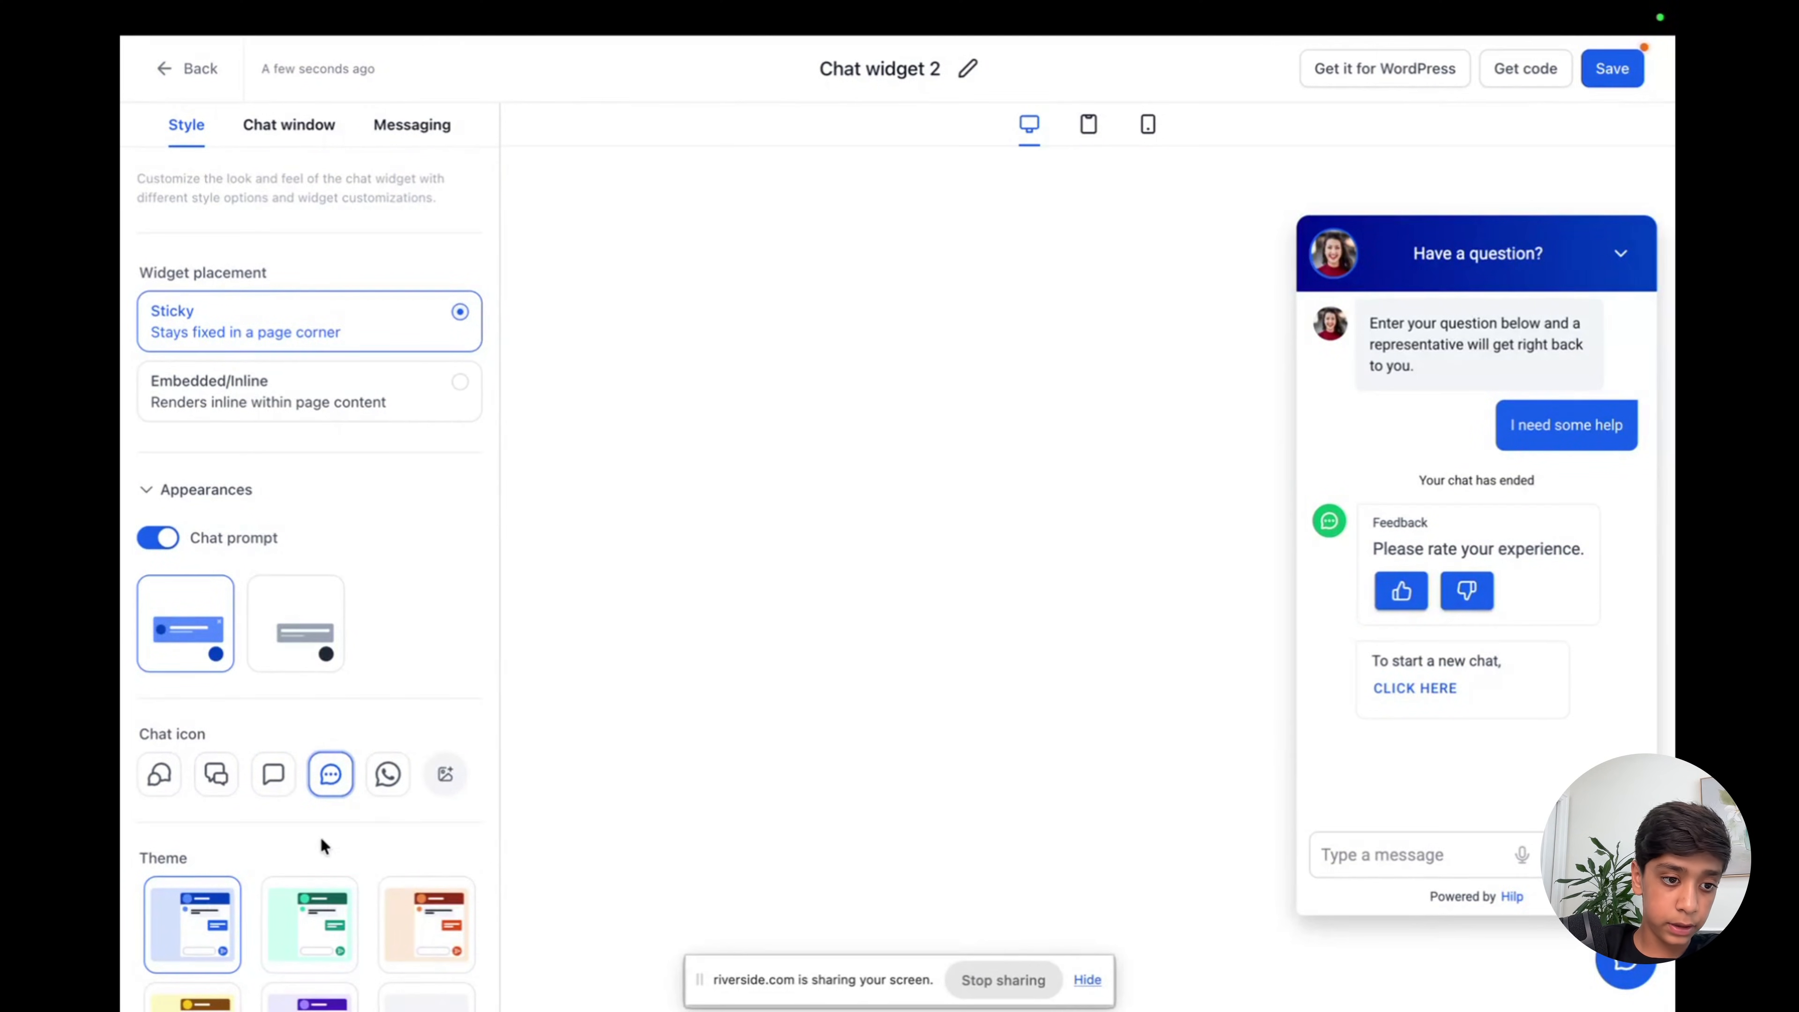
Try the green, purple and yellow themes and apply the green one to the chat widget.
{"action": "scroll", "coordinate": [322, 845], "scroll_direction": "down", "scroll_amount": 4}
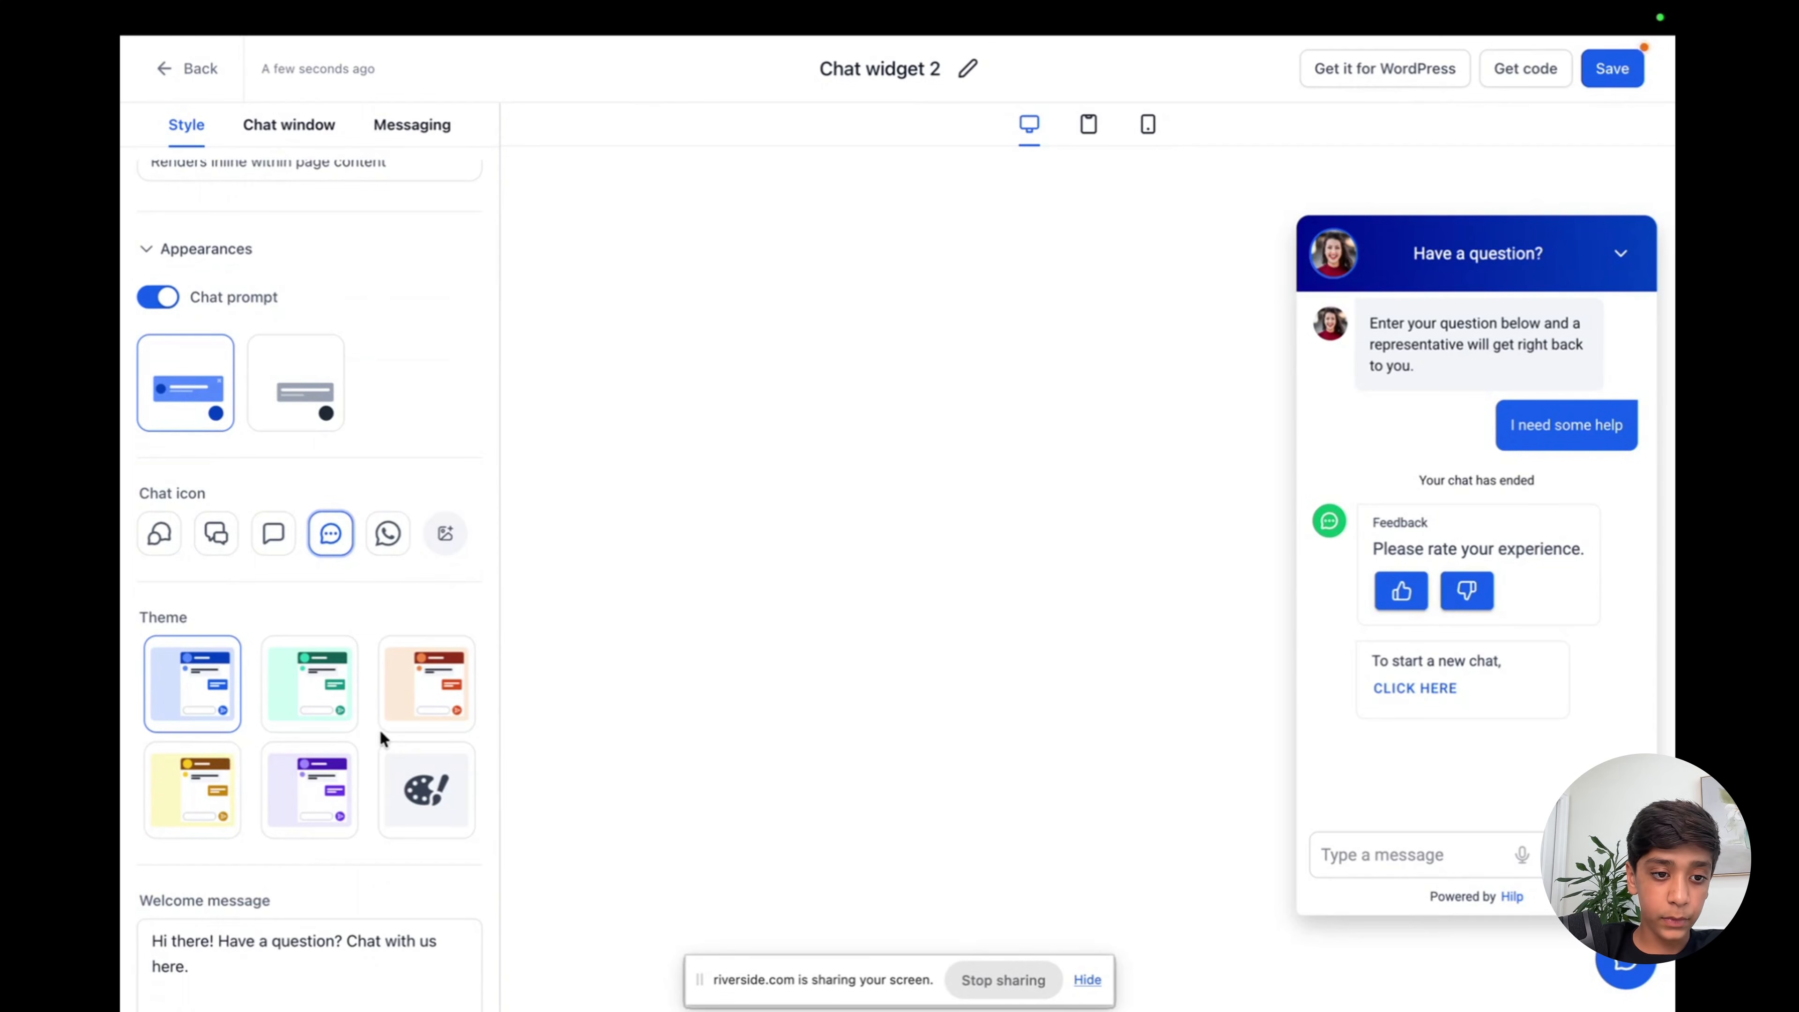
{"action": "left_click", "coordinate": [302, 681]}
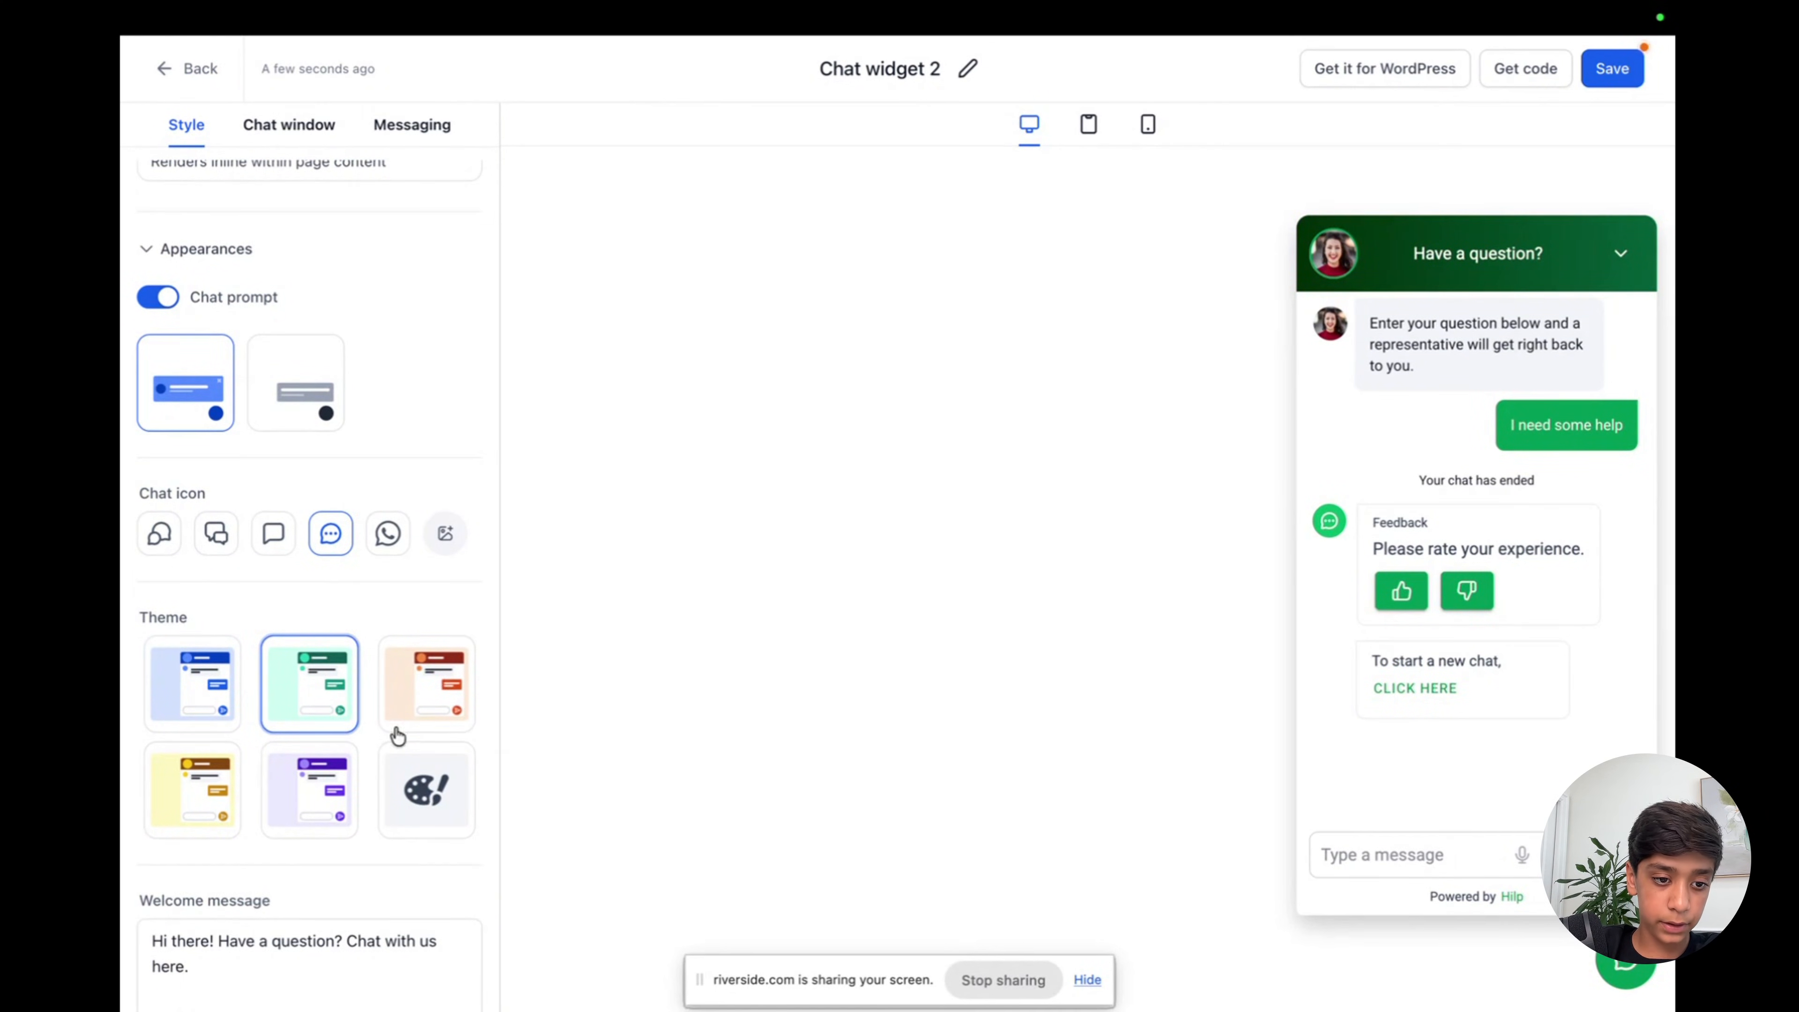
{"action": "left_click", "coordinate": [305, 783]}
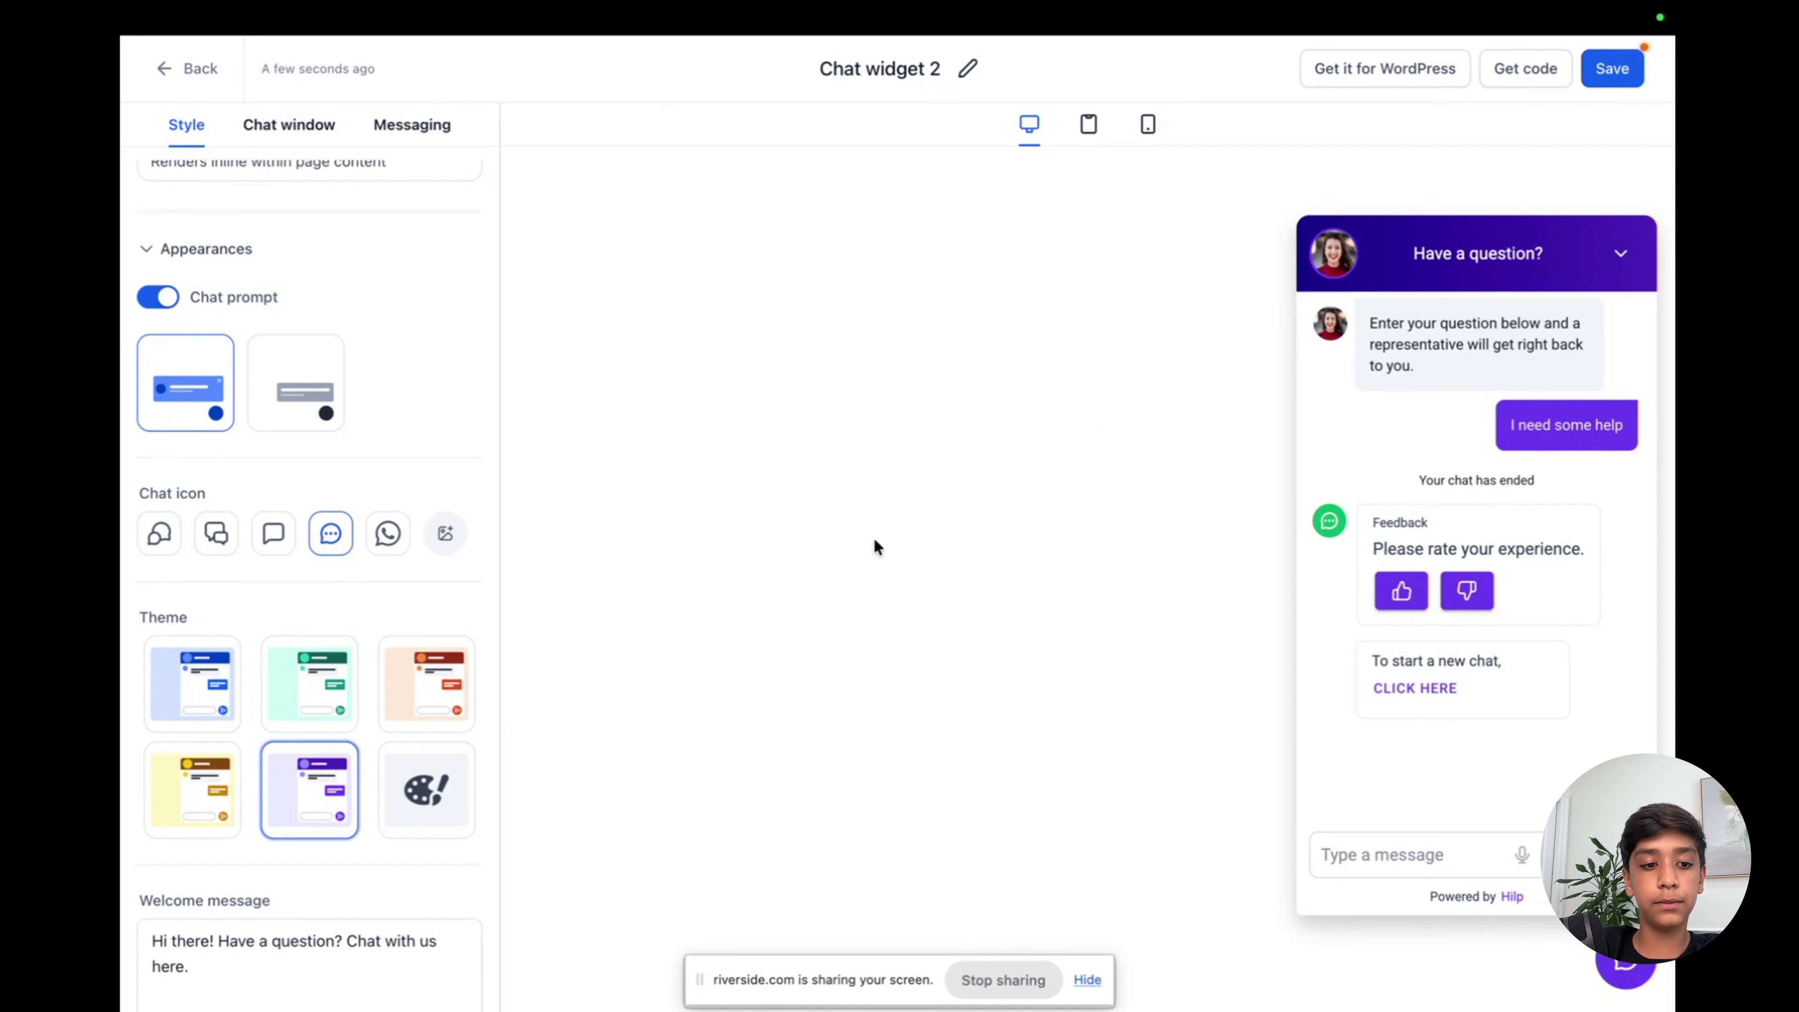
{"action": "left_click", "coordinate": [212, 778]}
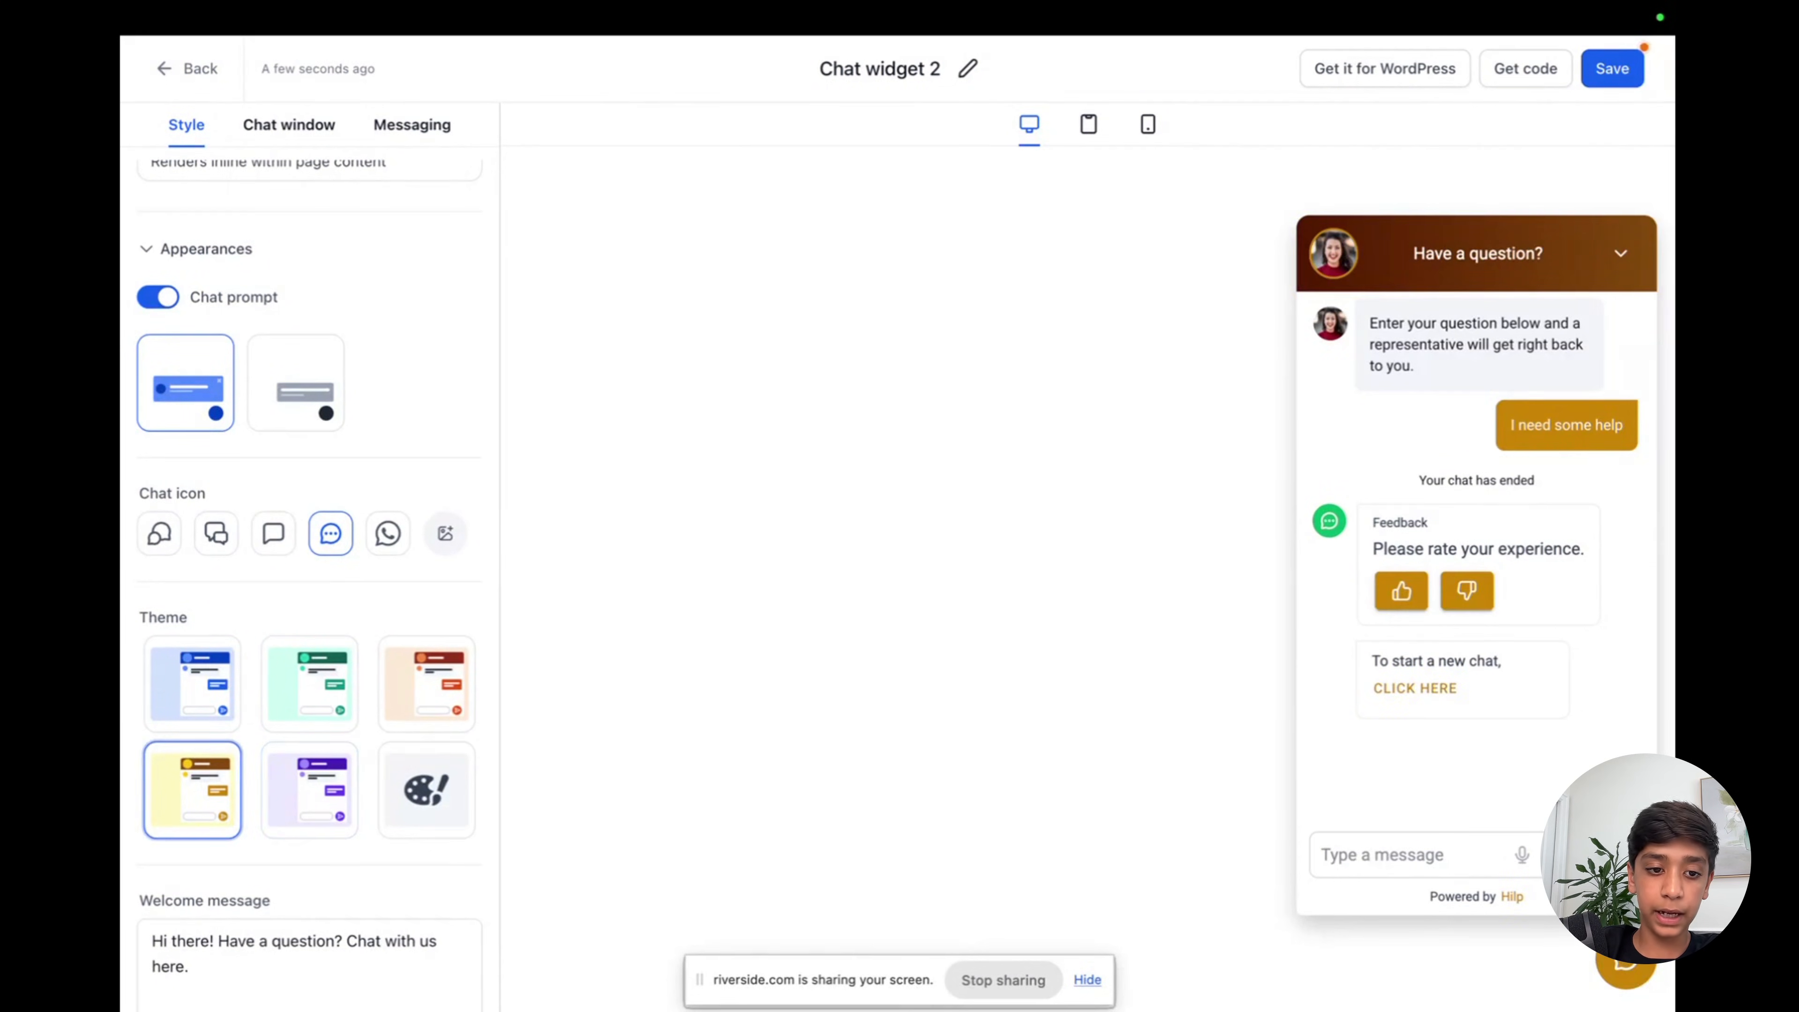
{"action": "left_click", "coordinate": [310, 684]}
Replace the widget's welcome message with "hi there need help?".
{"action": "scroll", "coordinate": [357, 804], "scroll_direction": "down", "scroll_amount": 5}
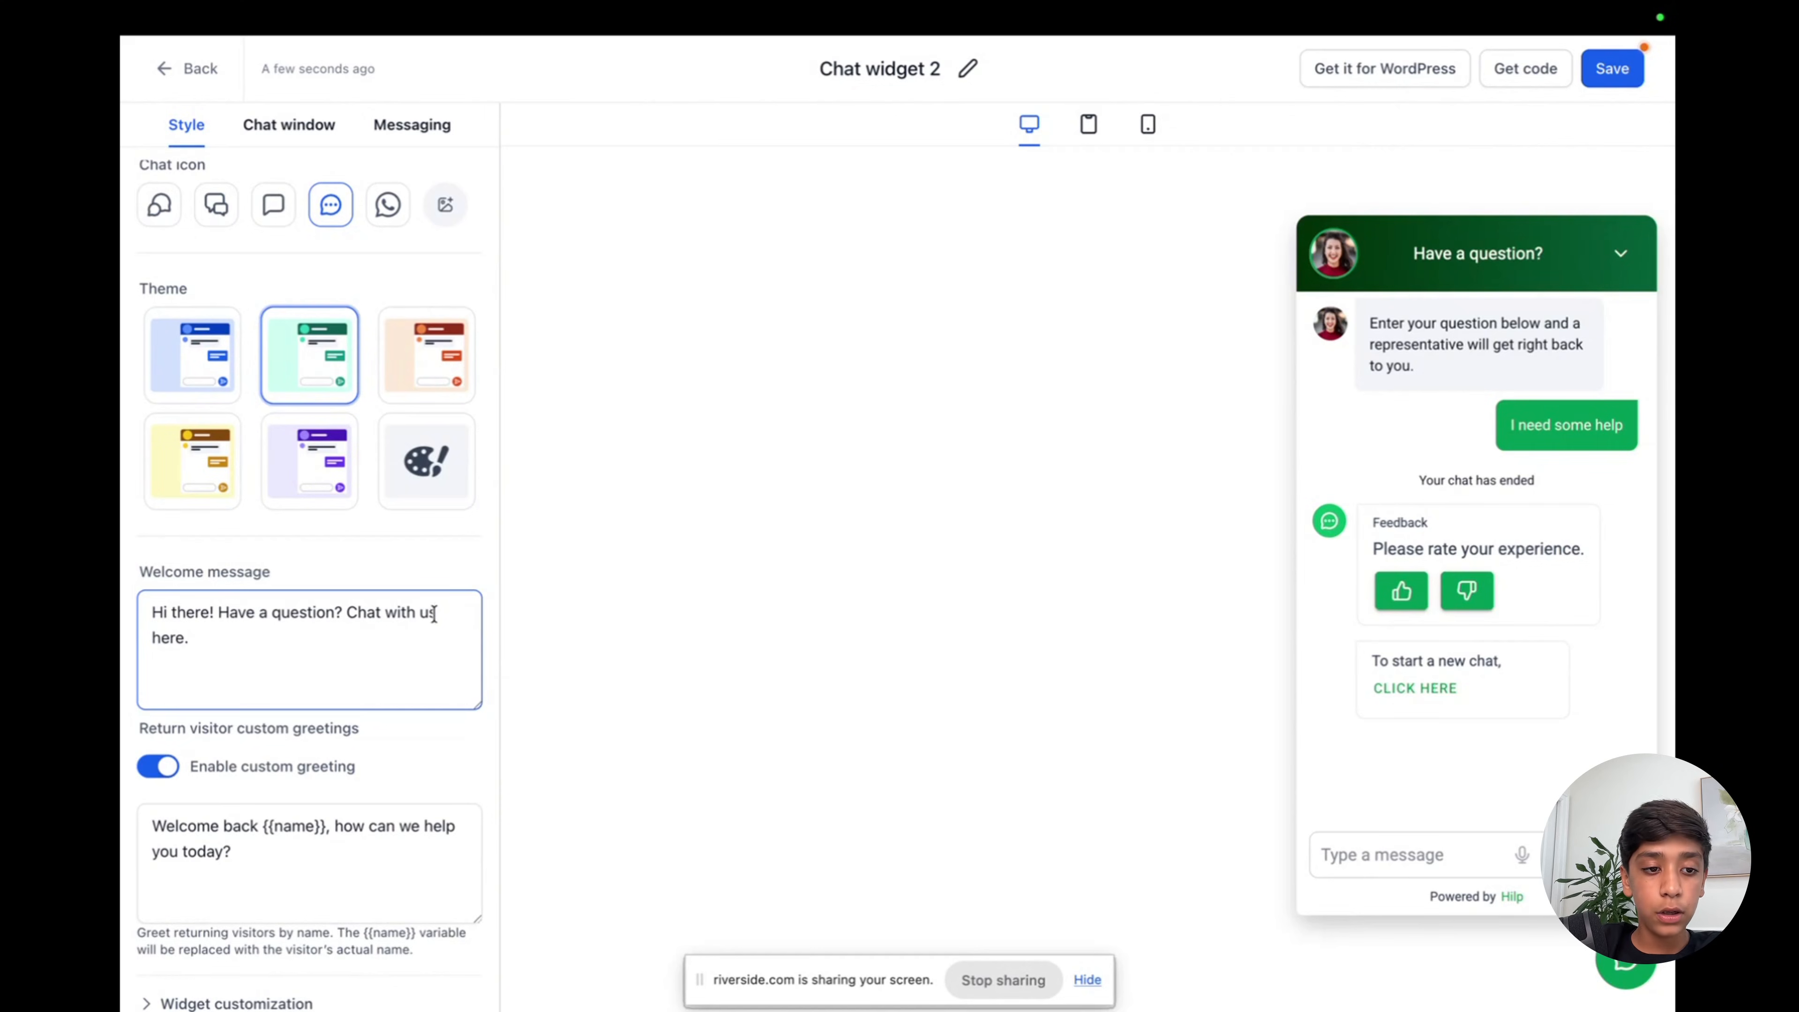
{"action": "left_click_drag", "start_coordinate": [437, 614], "coordinate": [138, 612]}
{"action": "key", "text": "BackSpace"}
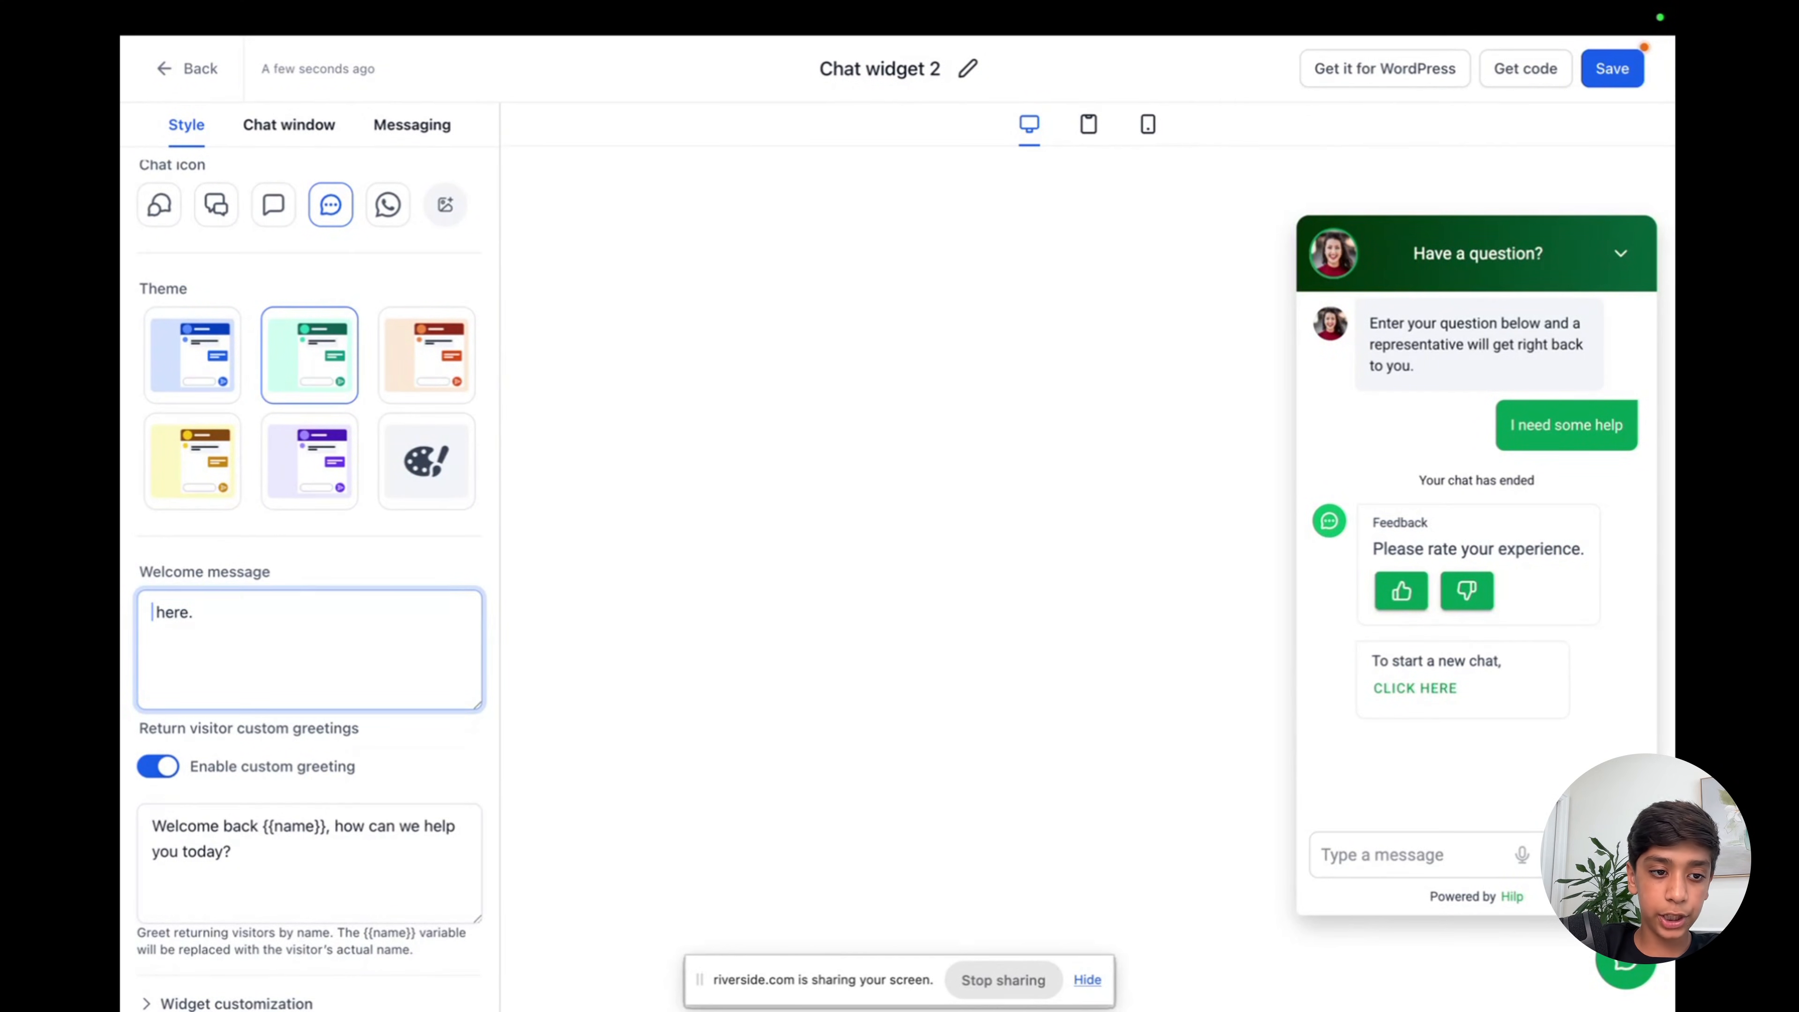
{"action": "double_click", "coordinate": [191, 610]}
{"action": "key", "text": "BackSpace"}
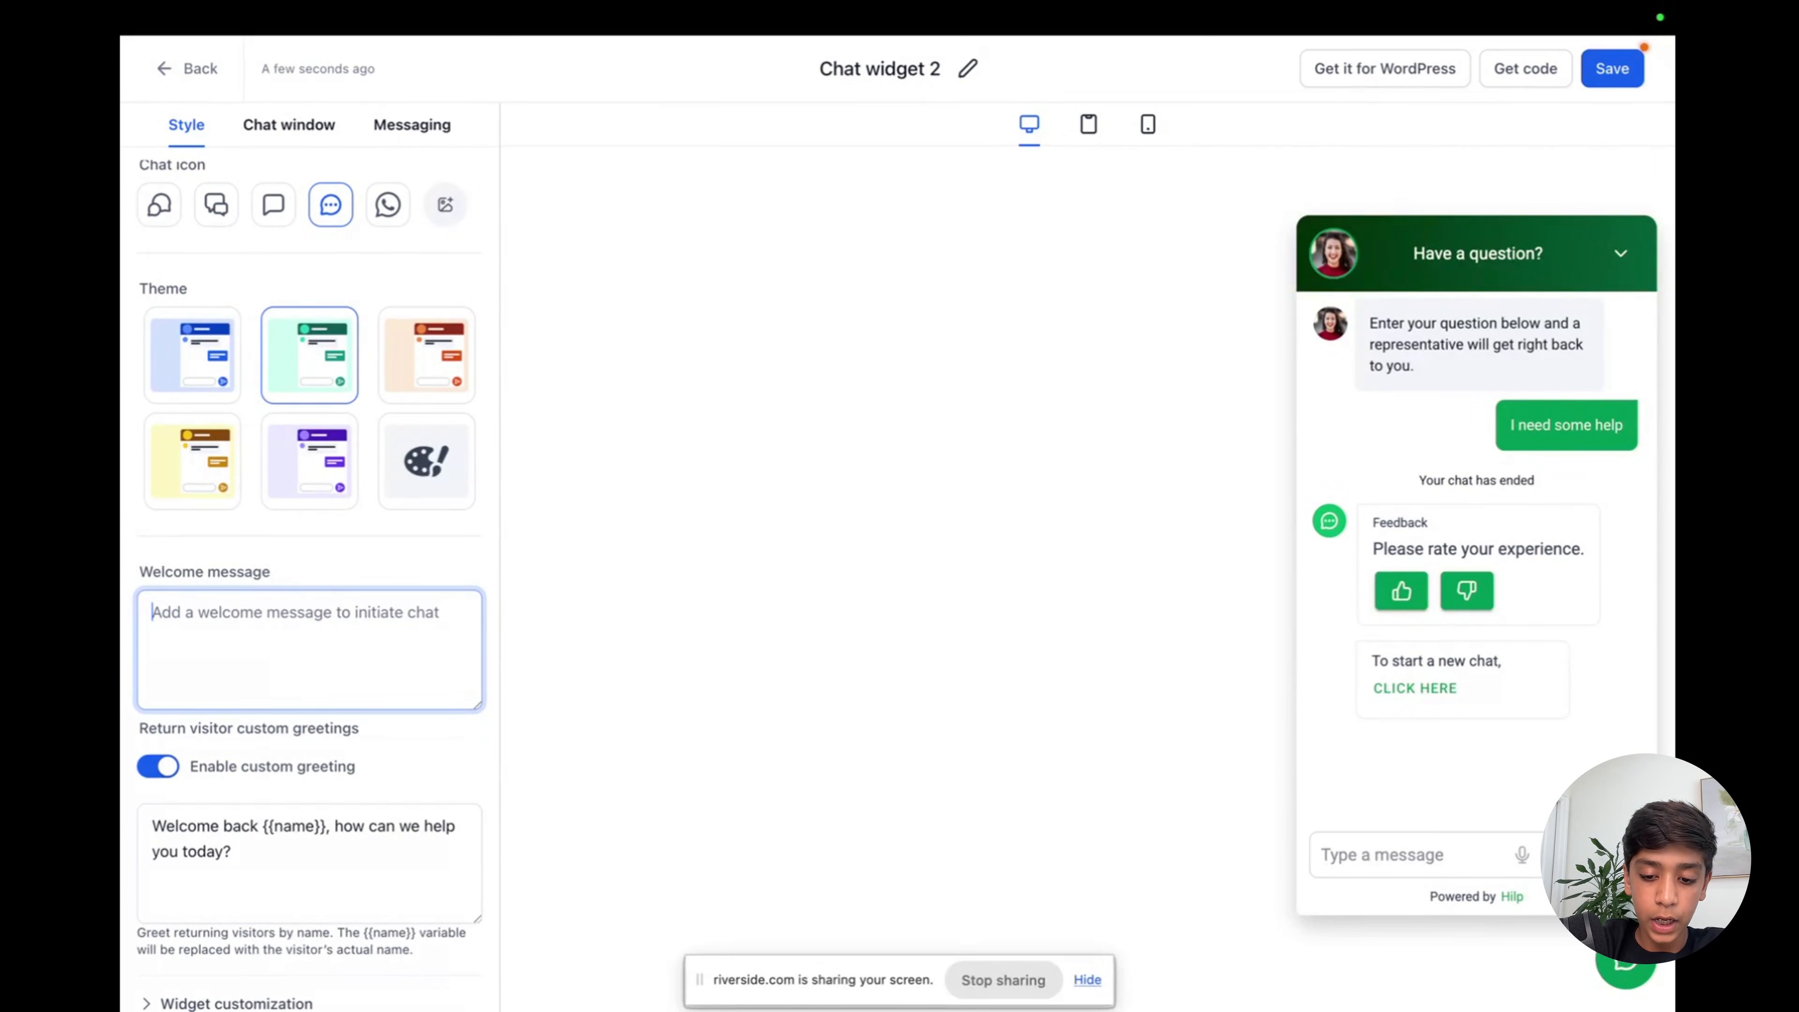
{"action": "type", "text": "hi there need "}
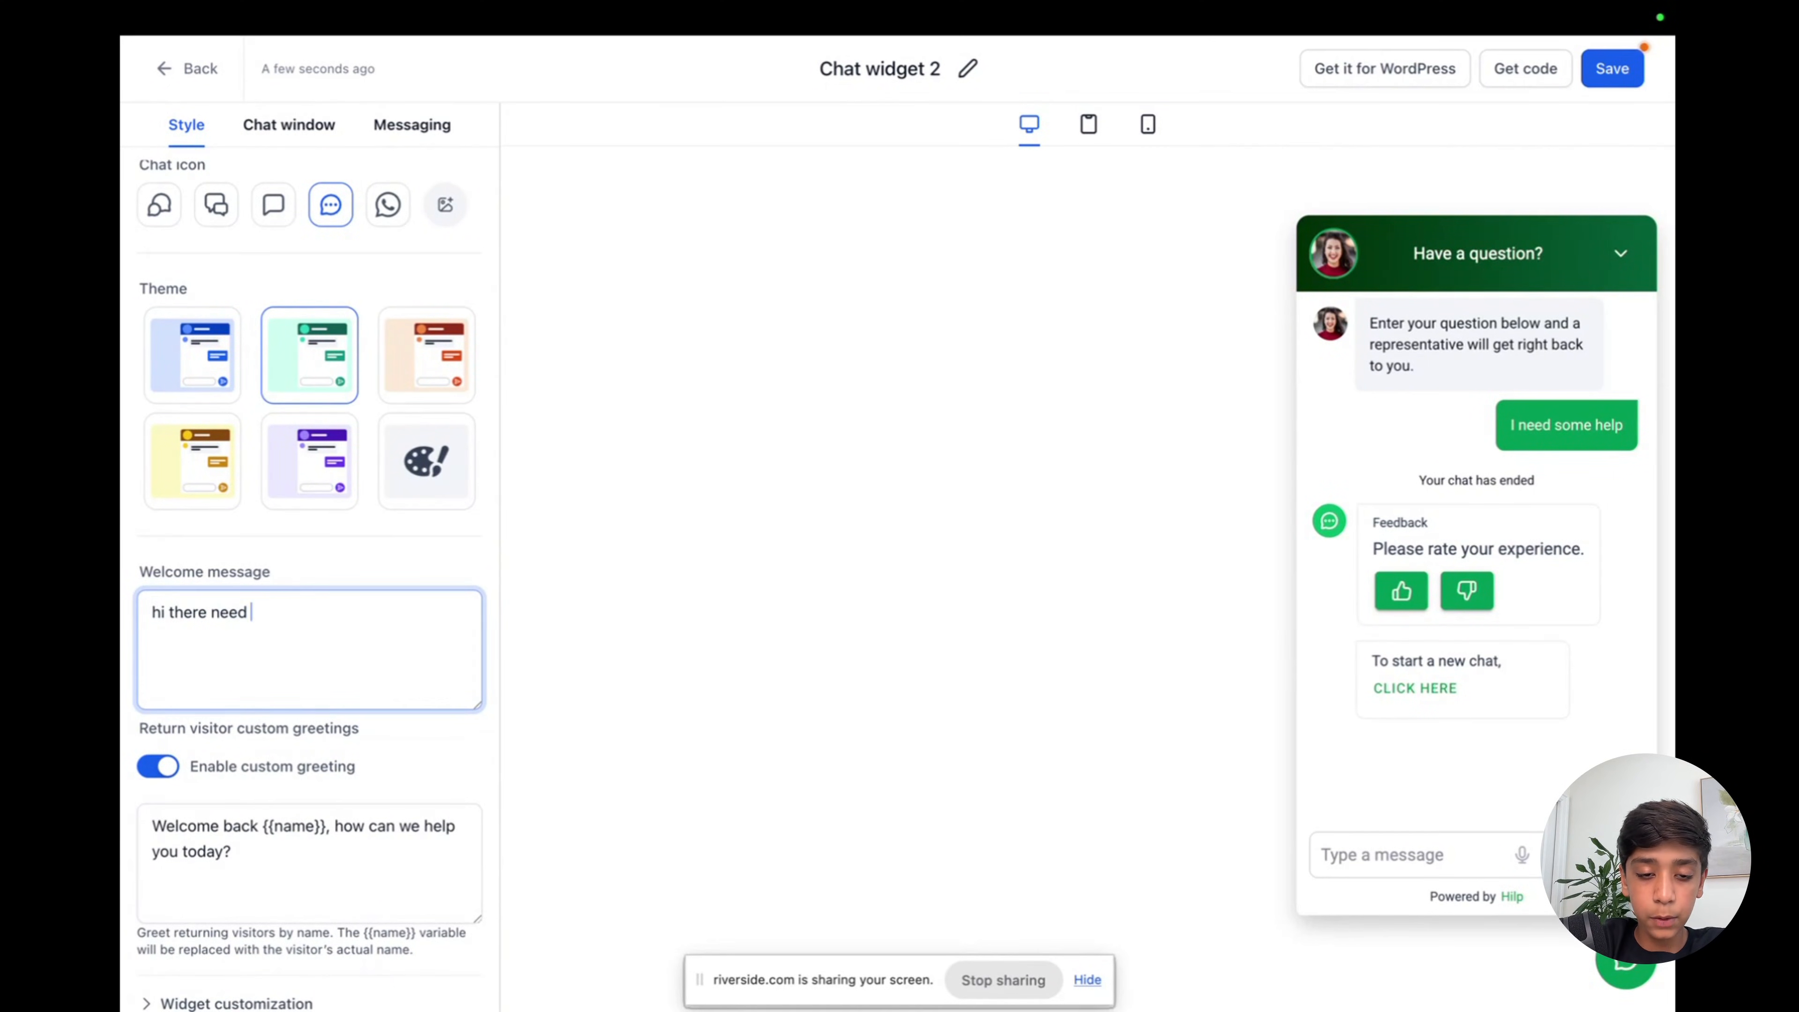
{"action": "type", "text": "help?"}
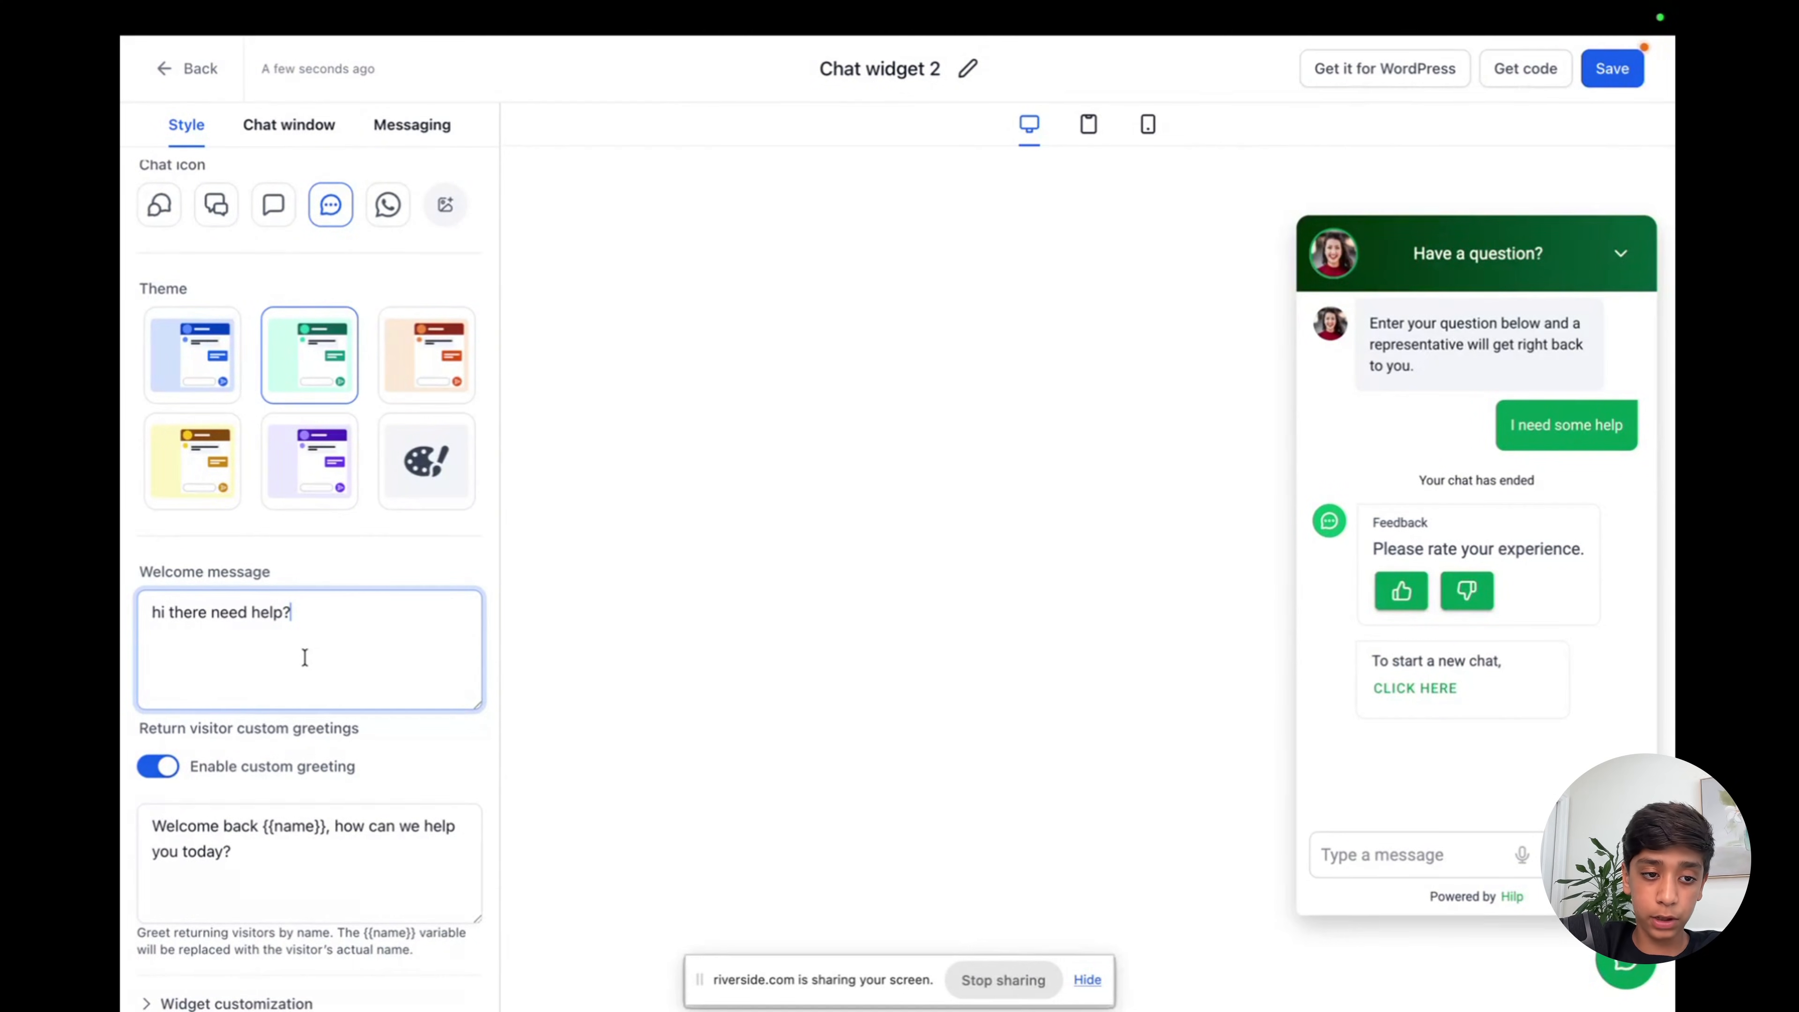
{"action": "scroll", "coordinate": [304, 657], "scroll_direction": "down", "scroll_amount": 1}
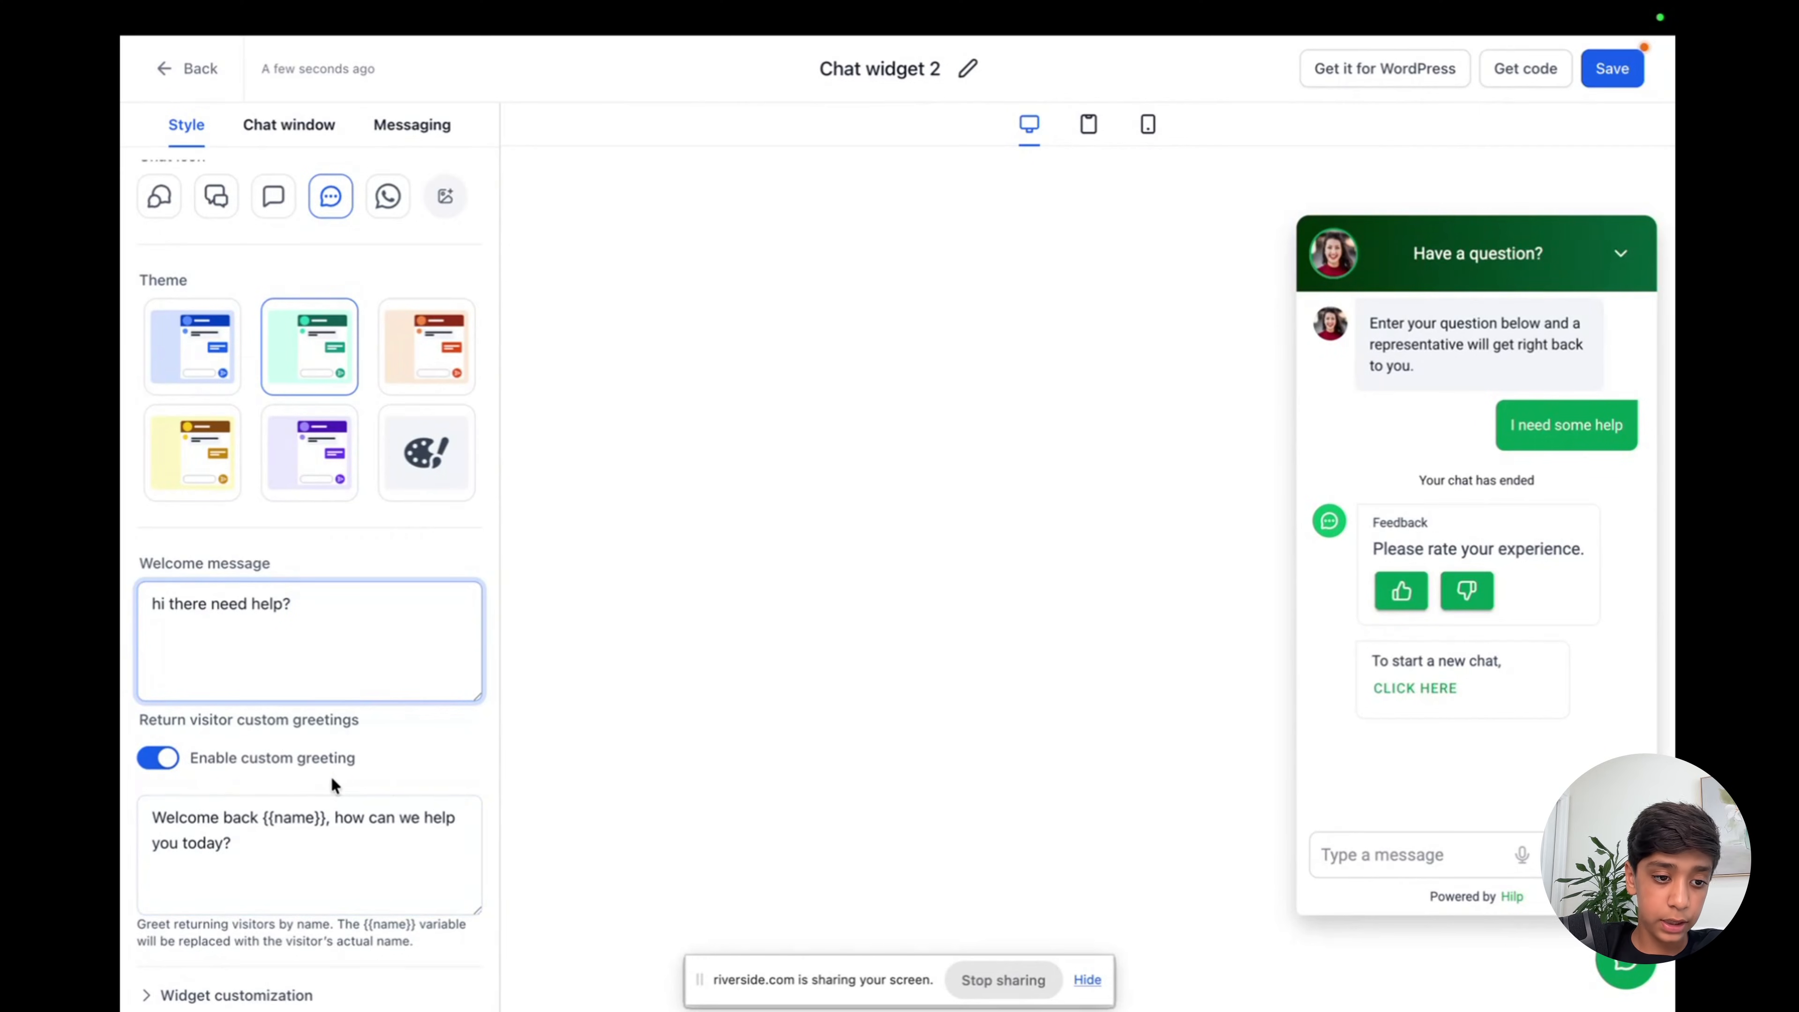
{"action": "left_click", "coordinate": [165, 819]}
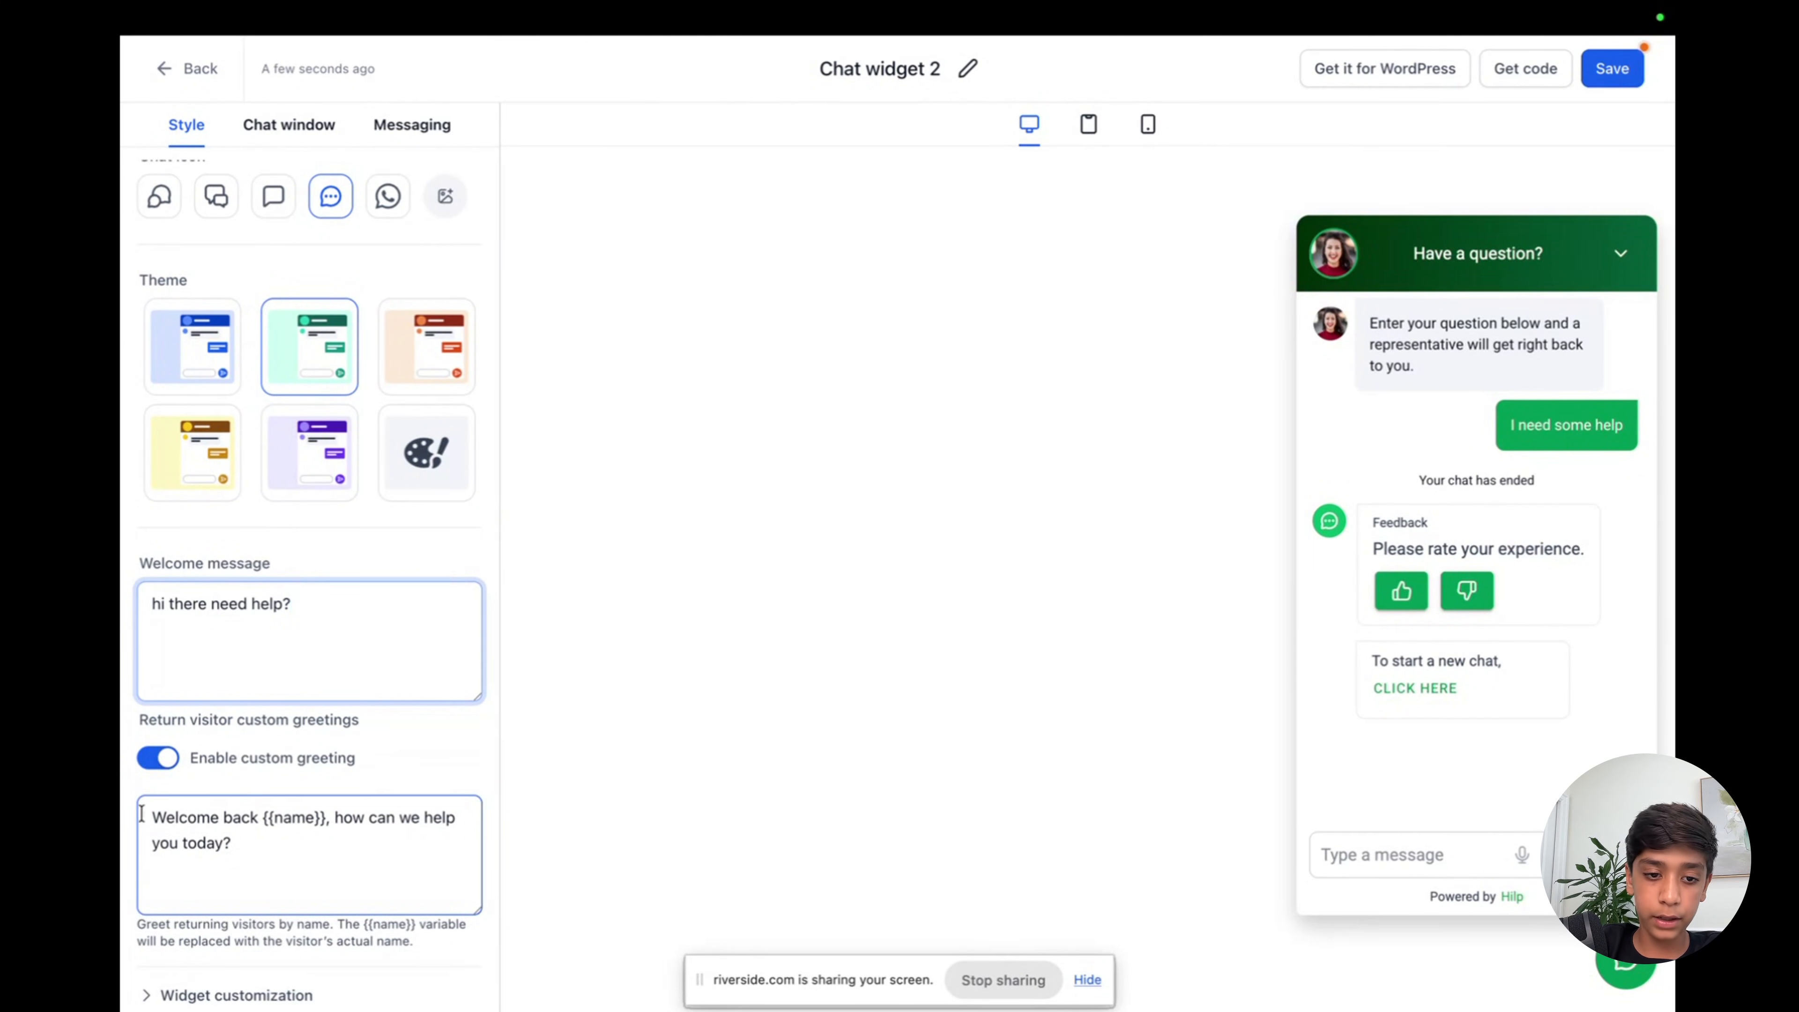
Open the widget customization settings and view the media storage for a replacement avatar image, leaving it without choosing one.
{"action": "left_click", "coordinate": [170, 994]}
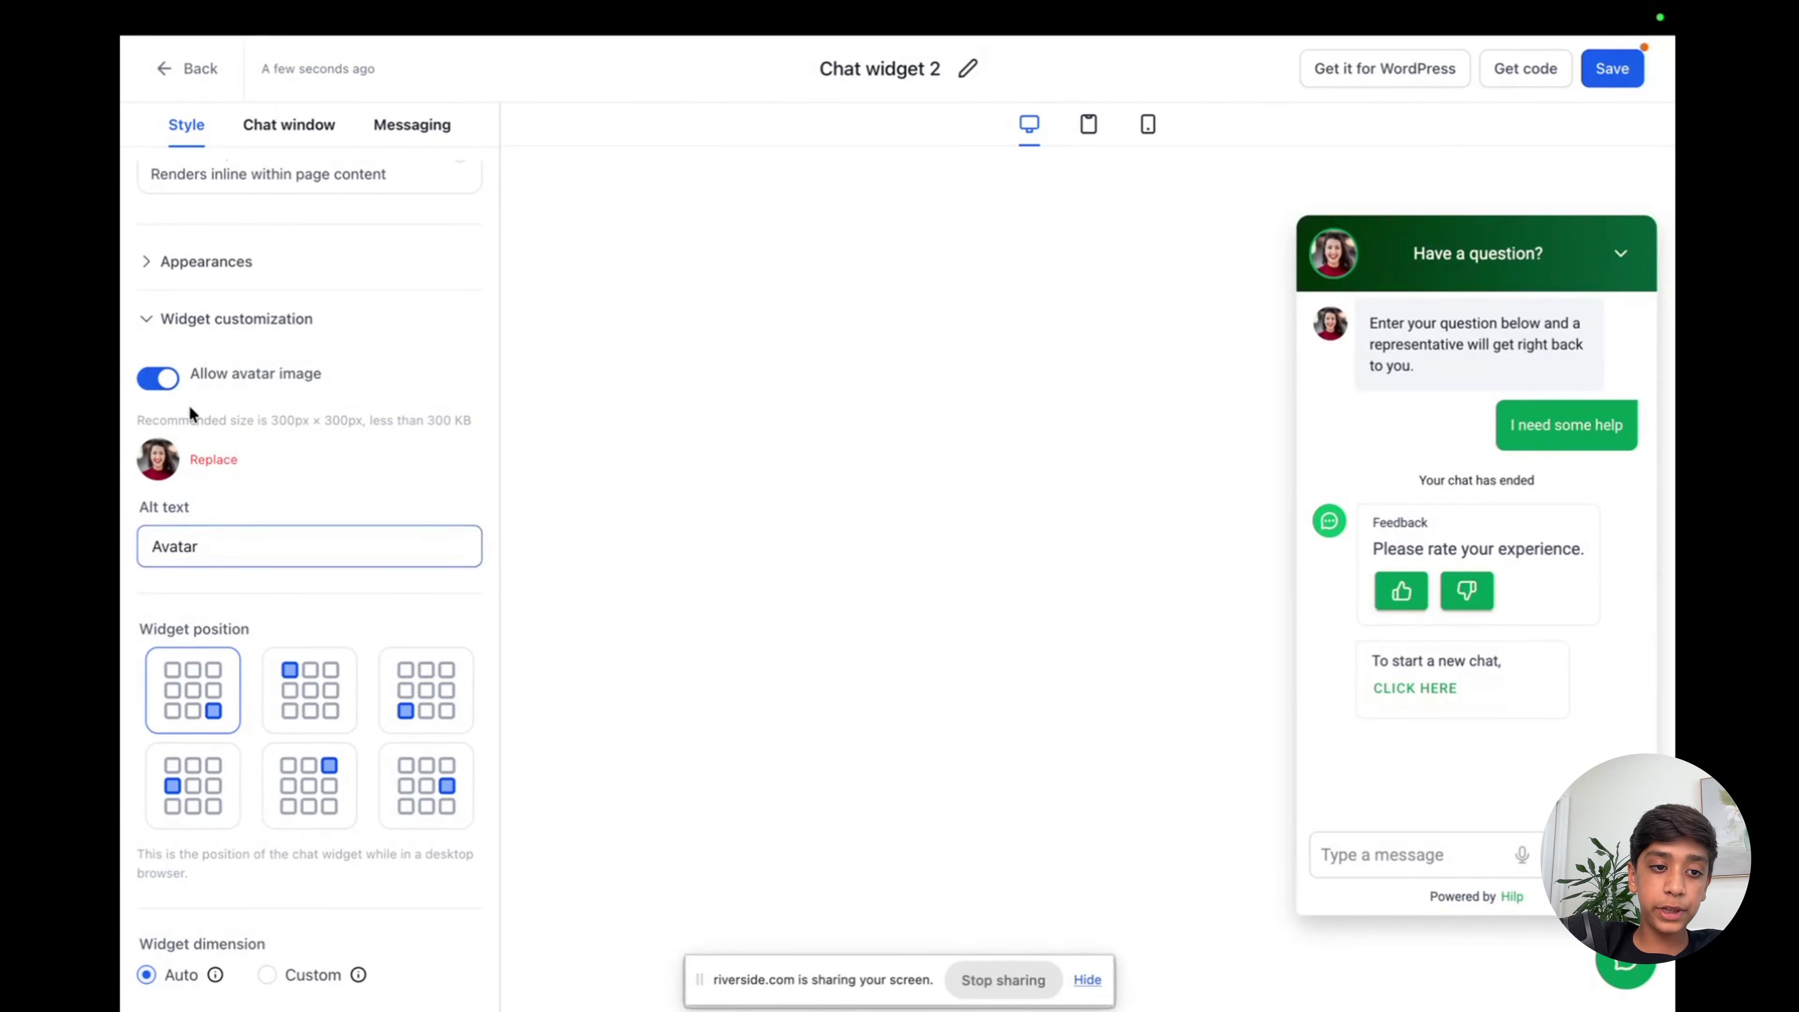
{"action": "left_click", "coordinate": [201, 461]}
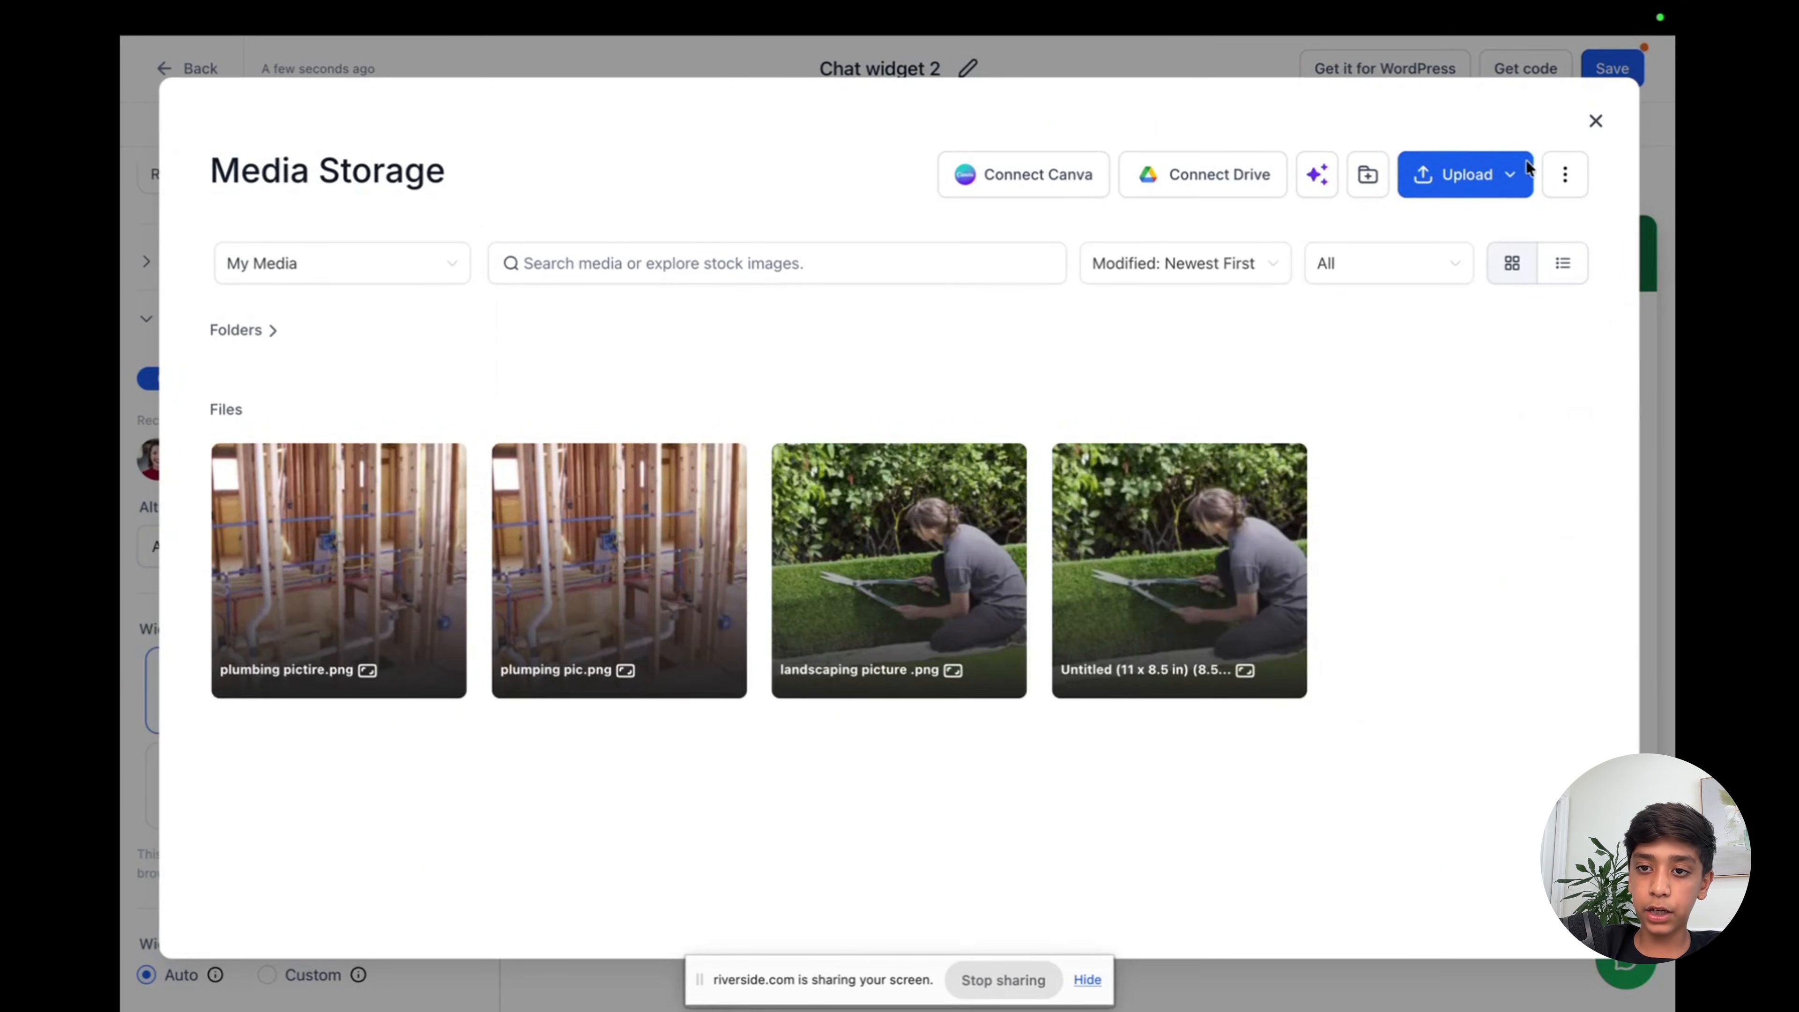
{"action": "left_click", "coordinate": [1593, 122]}
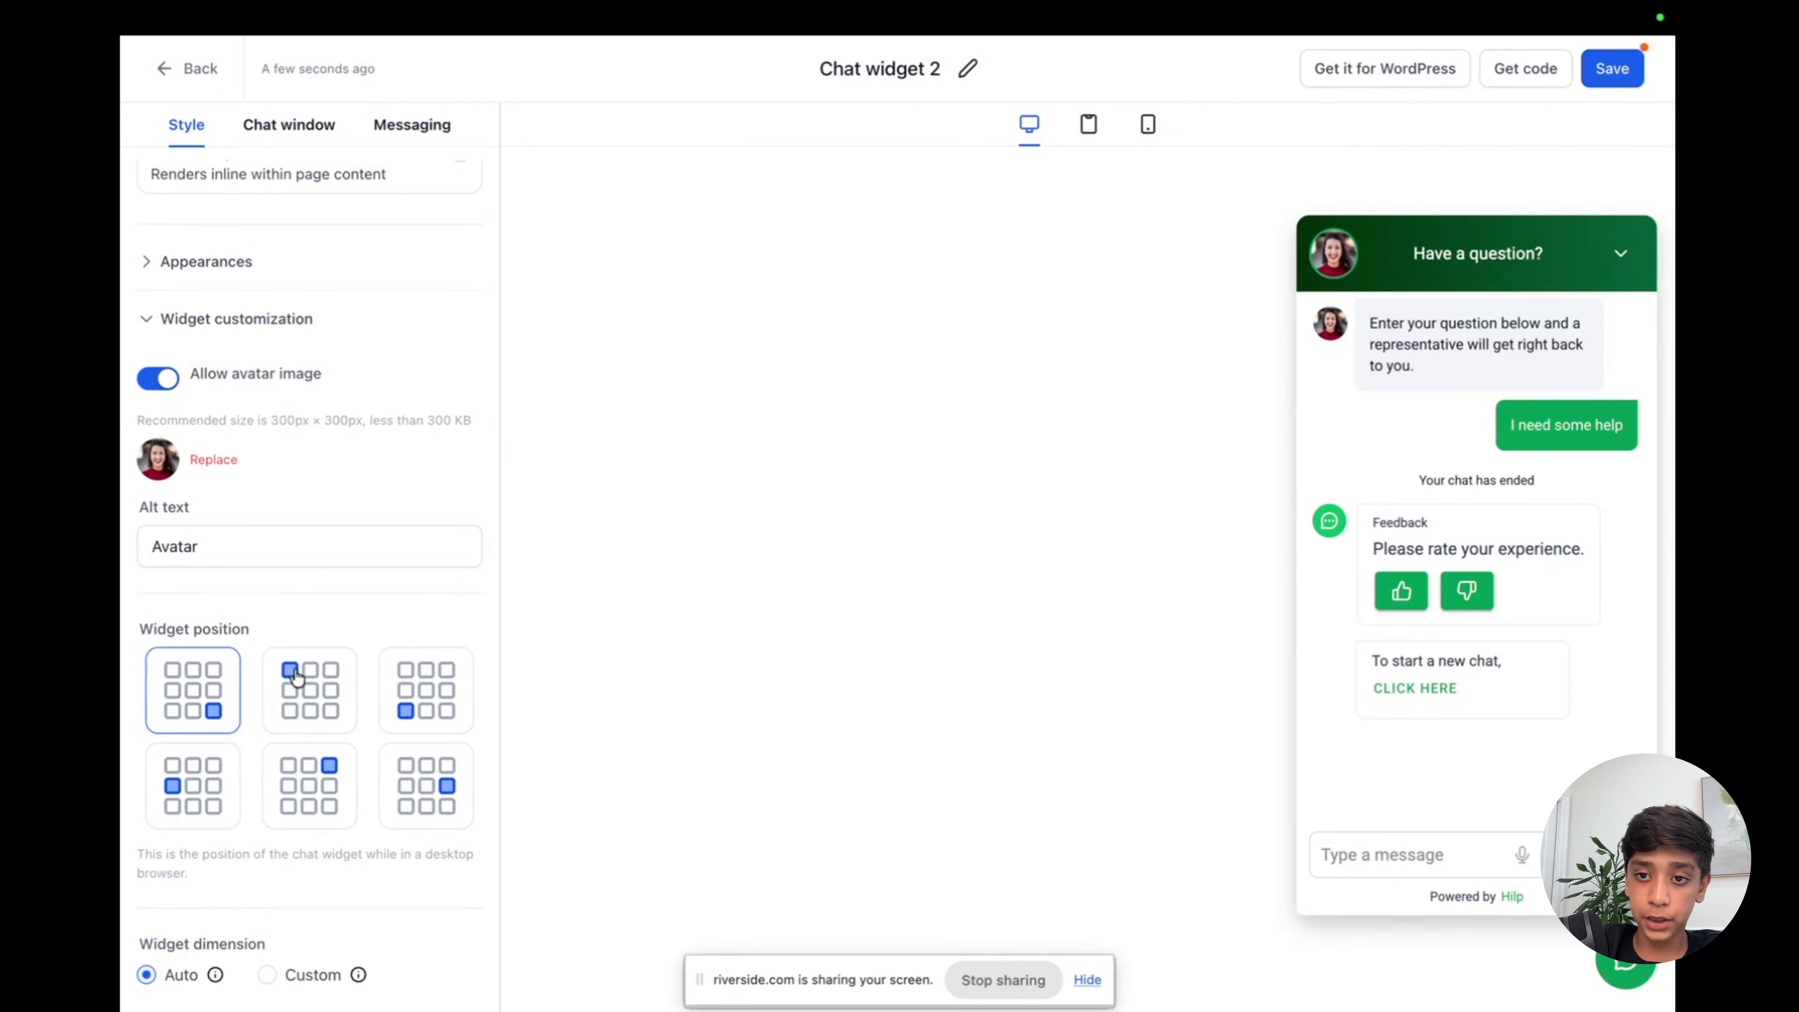
Try the top-left and top-right widget positions, and return the widget to the bottom-right corner.
{"action": "left_click", "coordinate": [306, 684]}
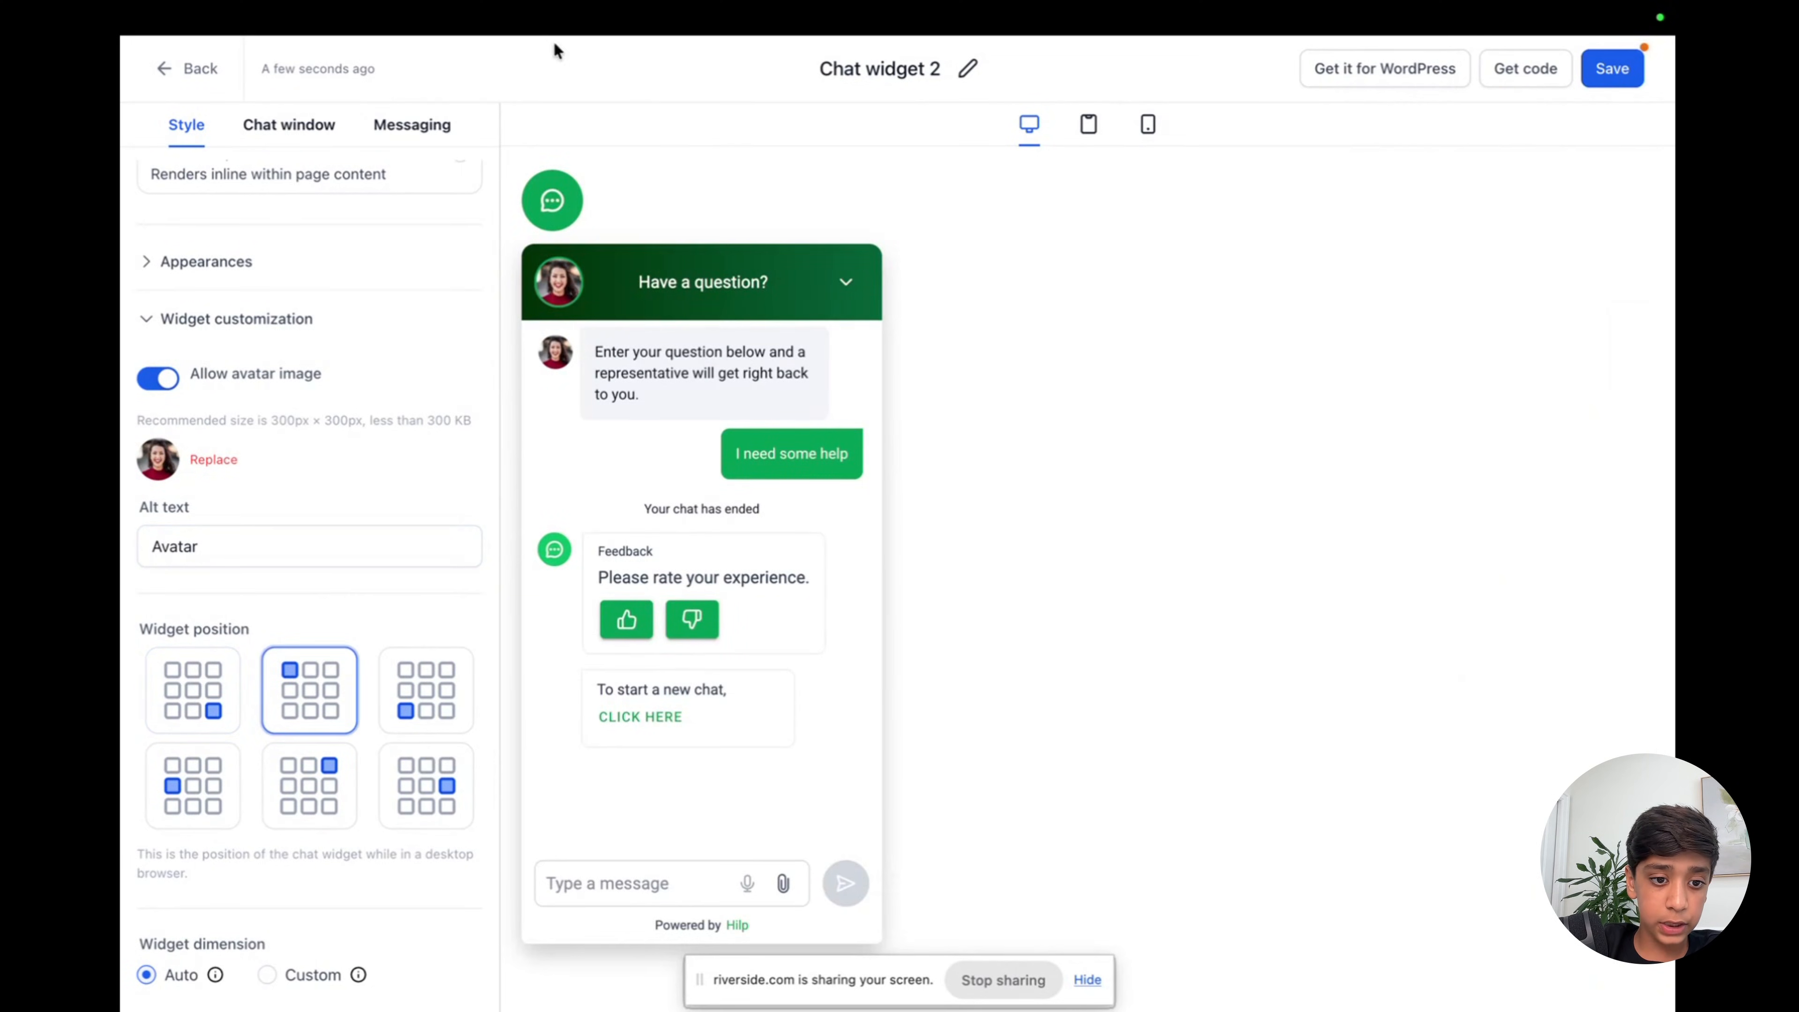
{"action": "left_click", "coordinate": [335, 803]}
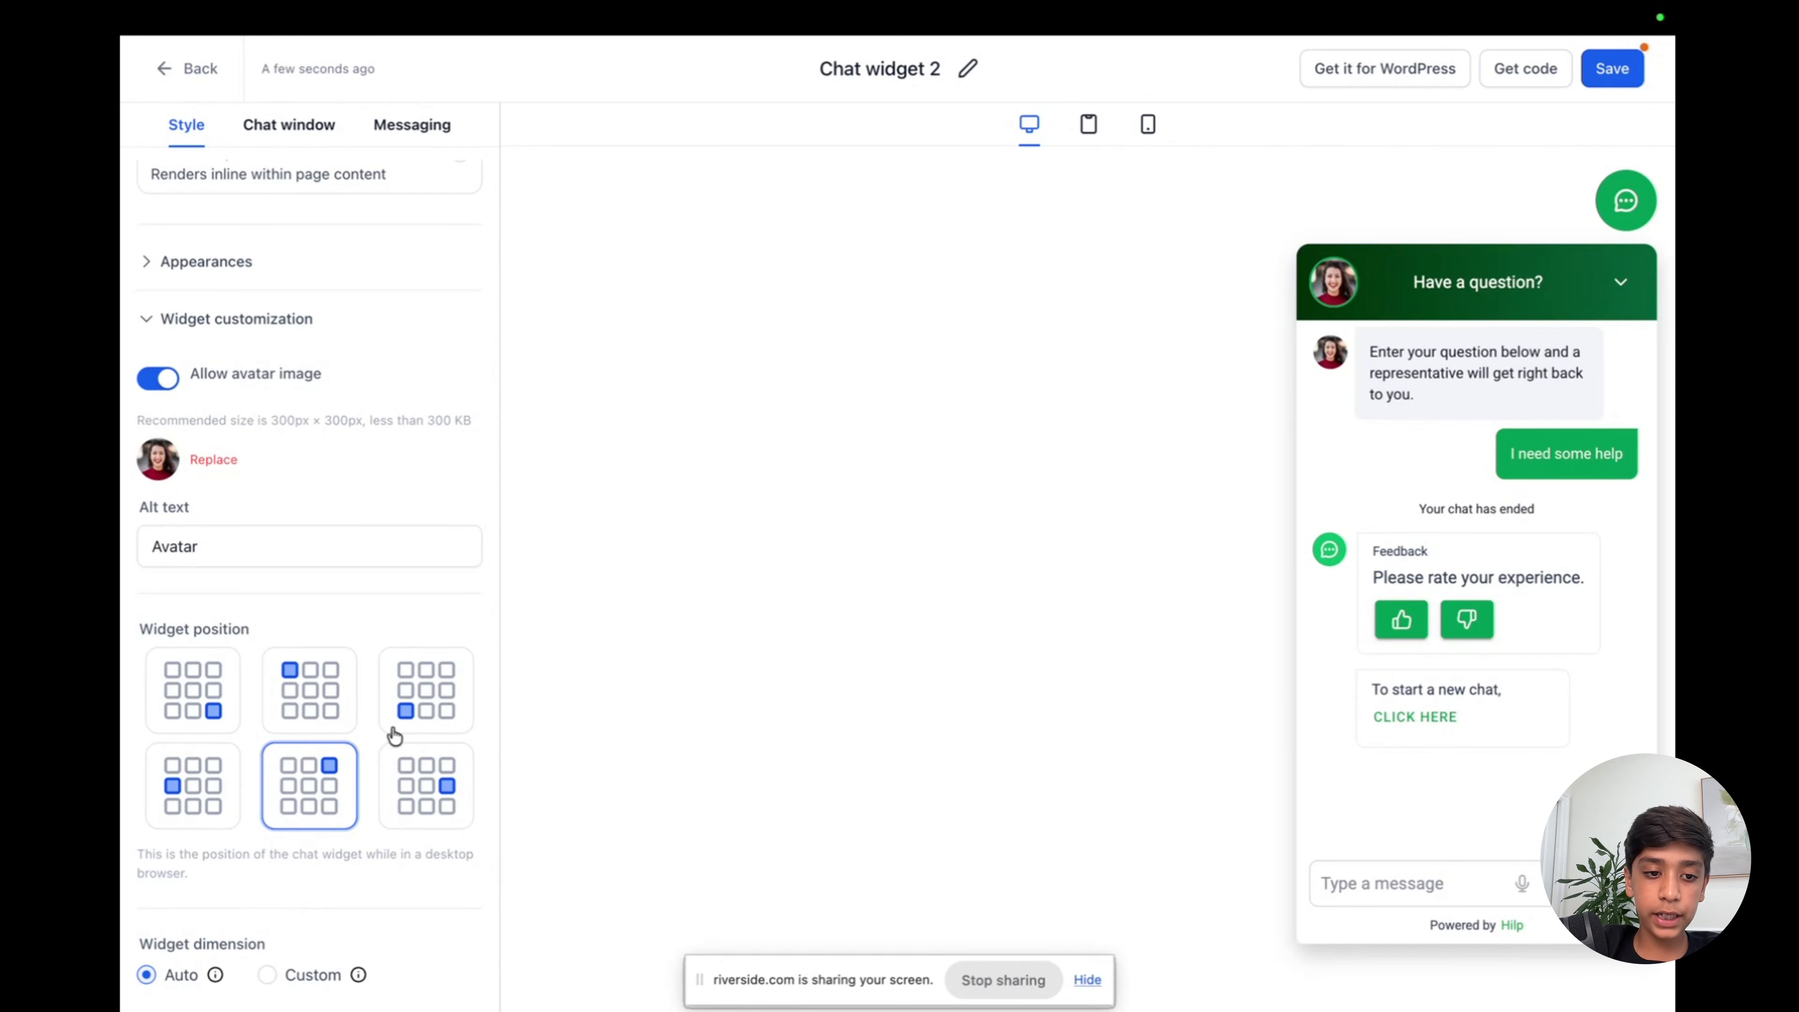
{"action": "left_click", "coordinate": [221, 709]}
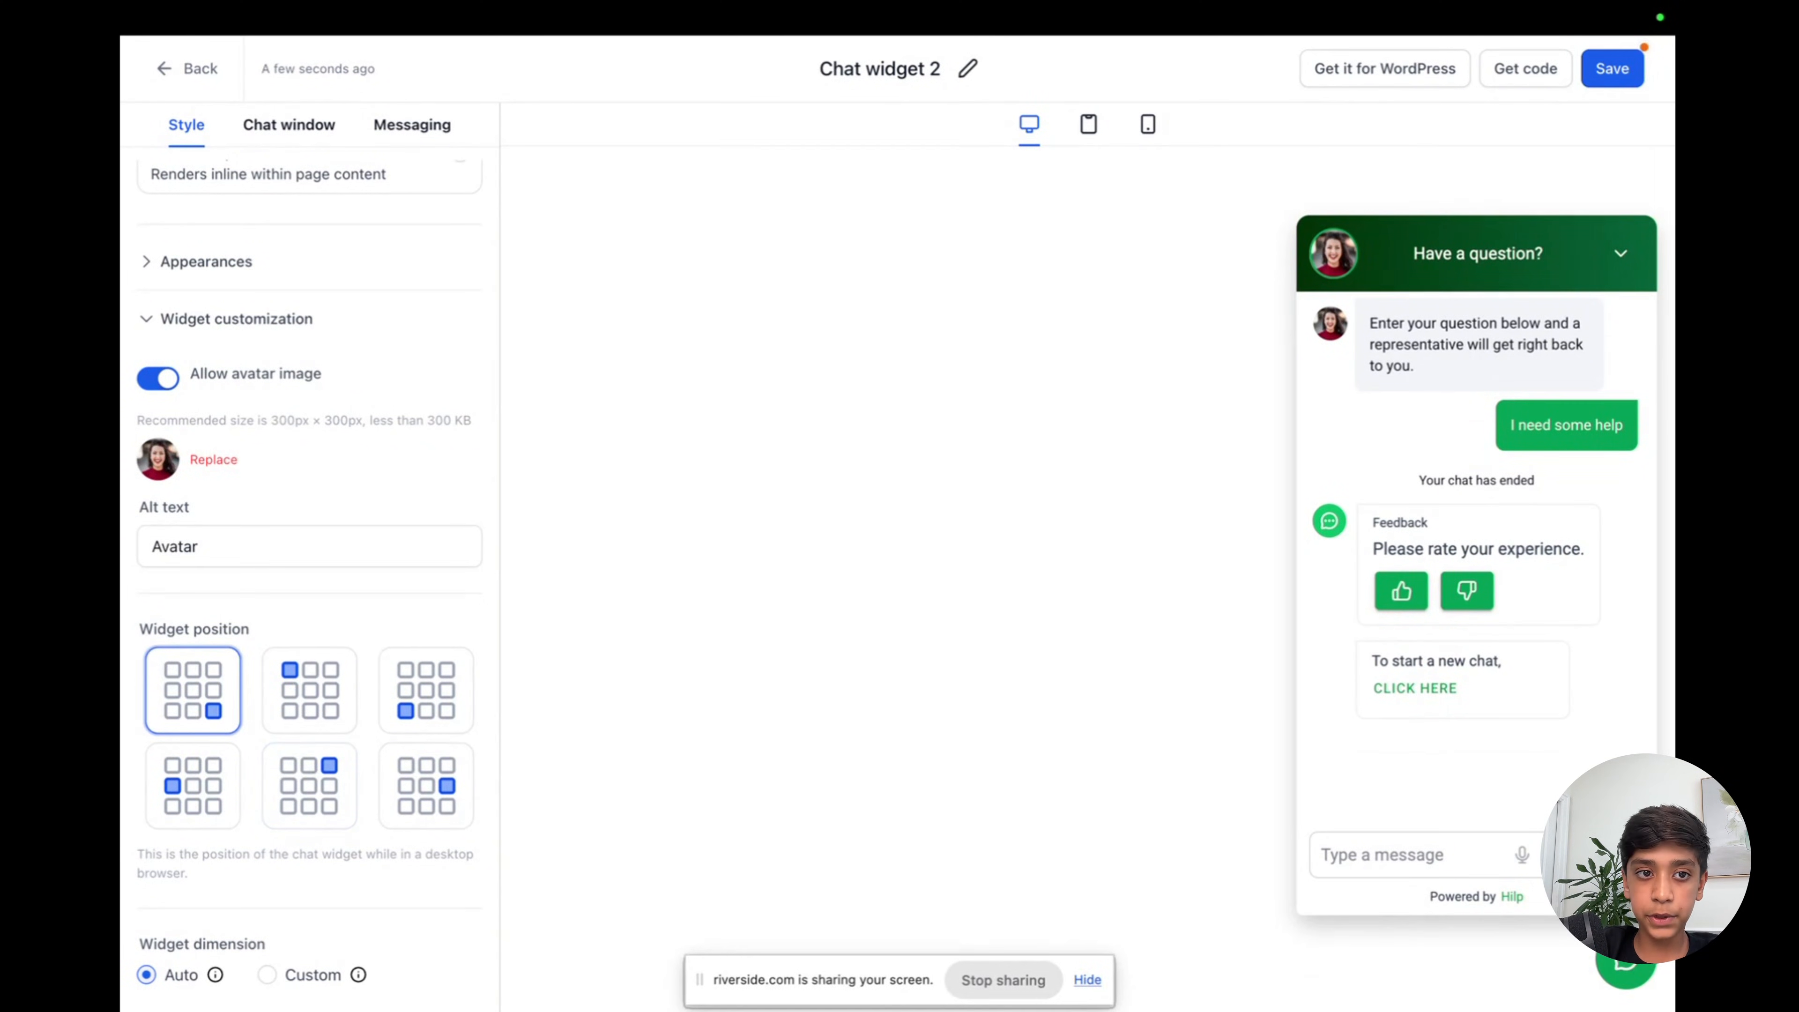
Clear the alt text of the avatar image.
{"action": "left_click", "coordinate": [246, 559]}
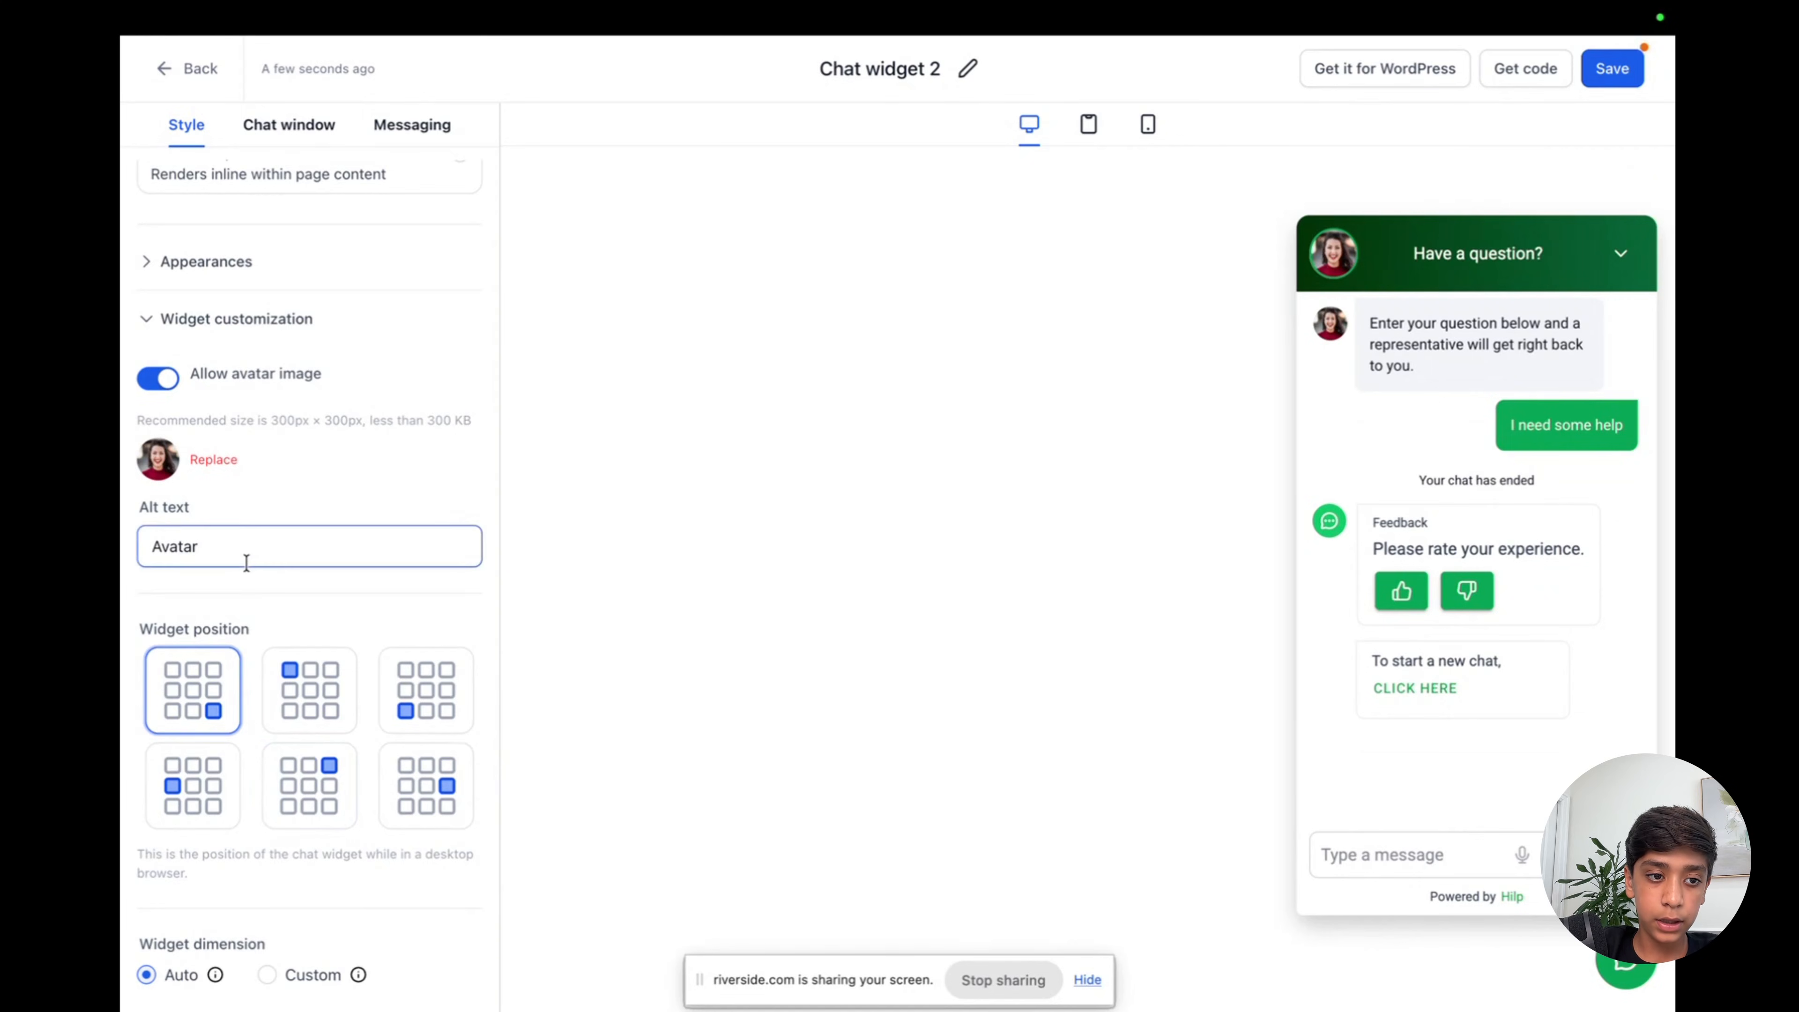
{"action": "double_click", "coordinate": [248, 535]}
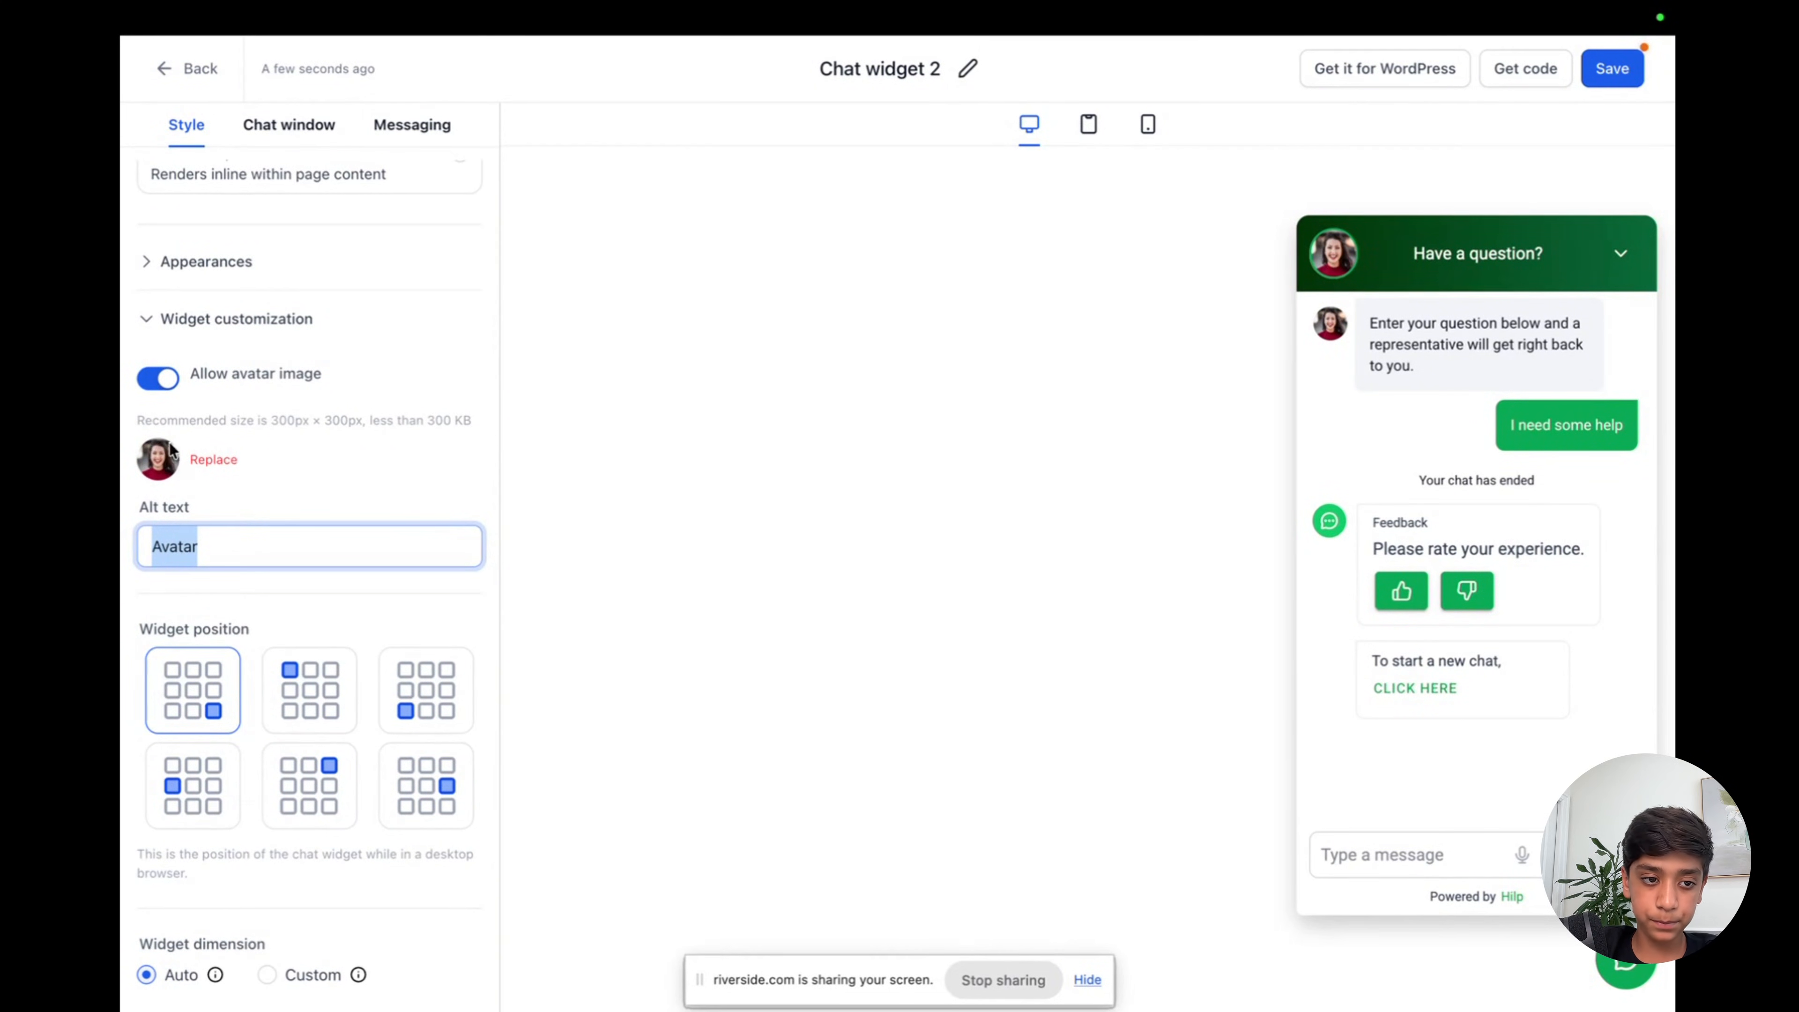
{"action": "key", "text": "BackSpace"}
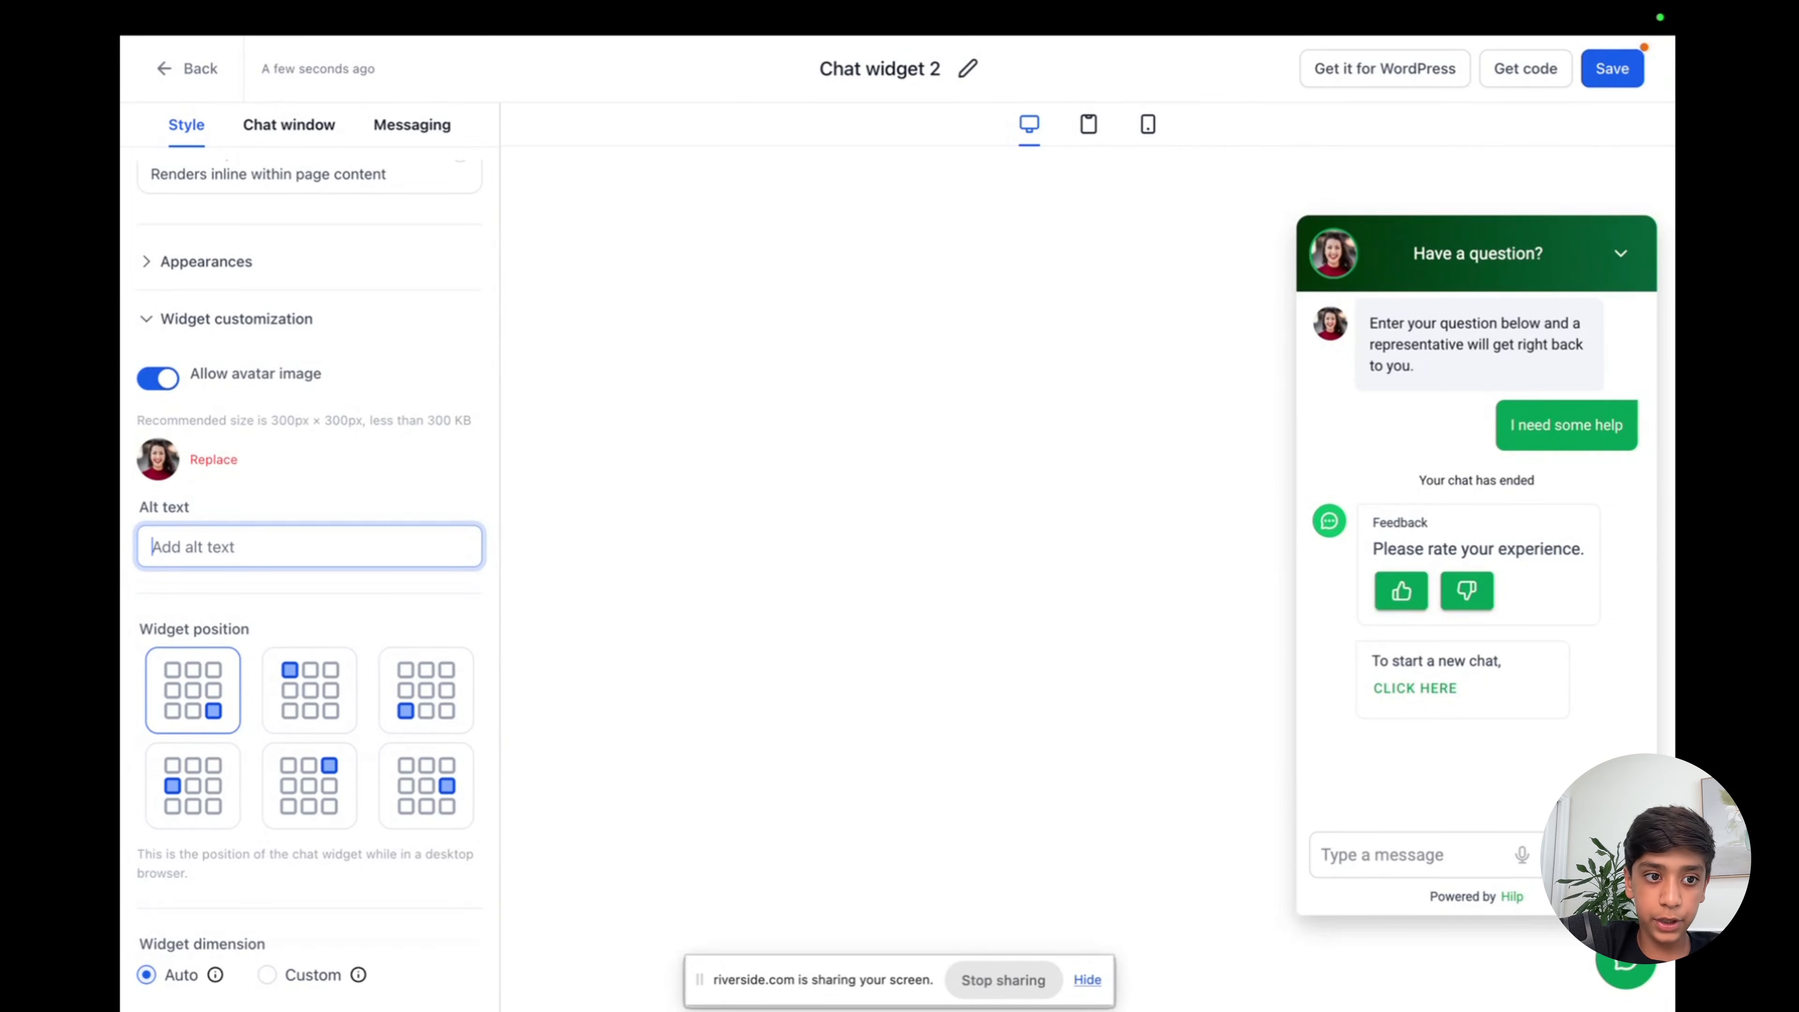
{"action": "type", "text": "jhon"}
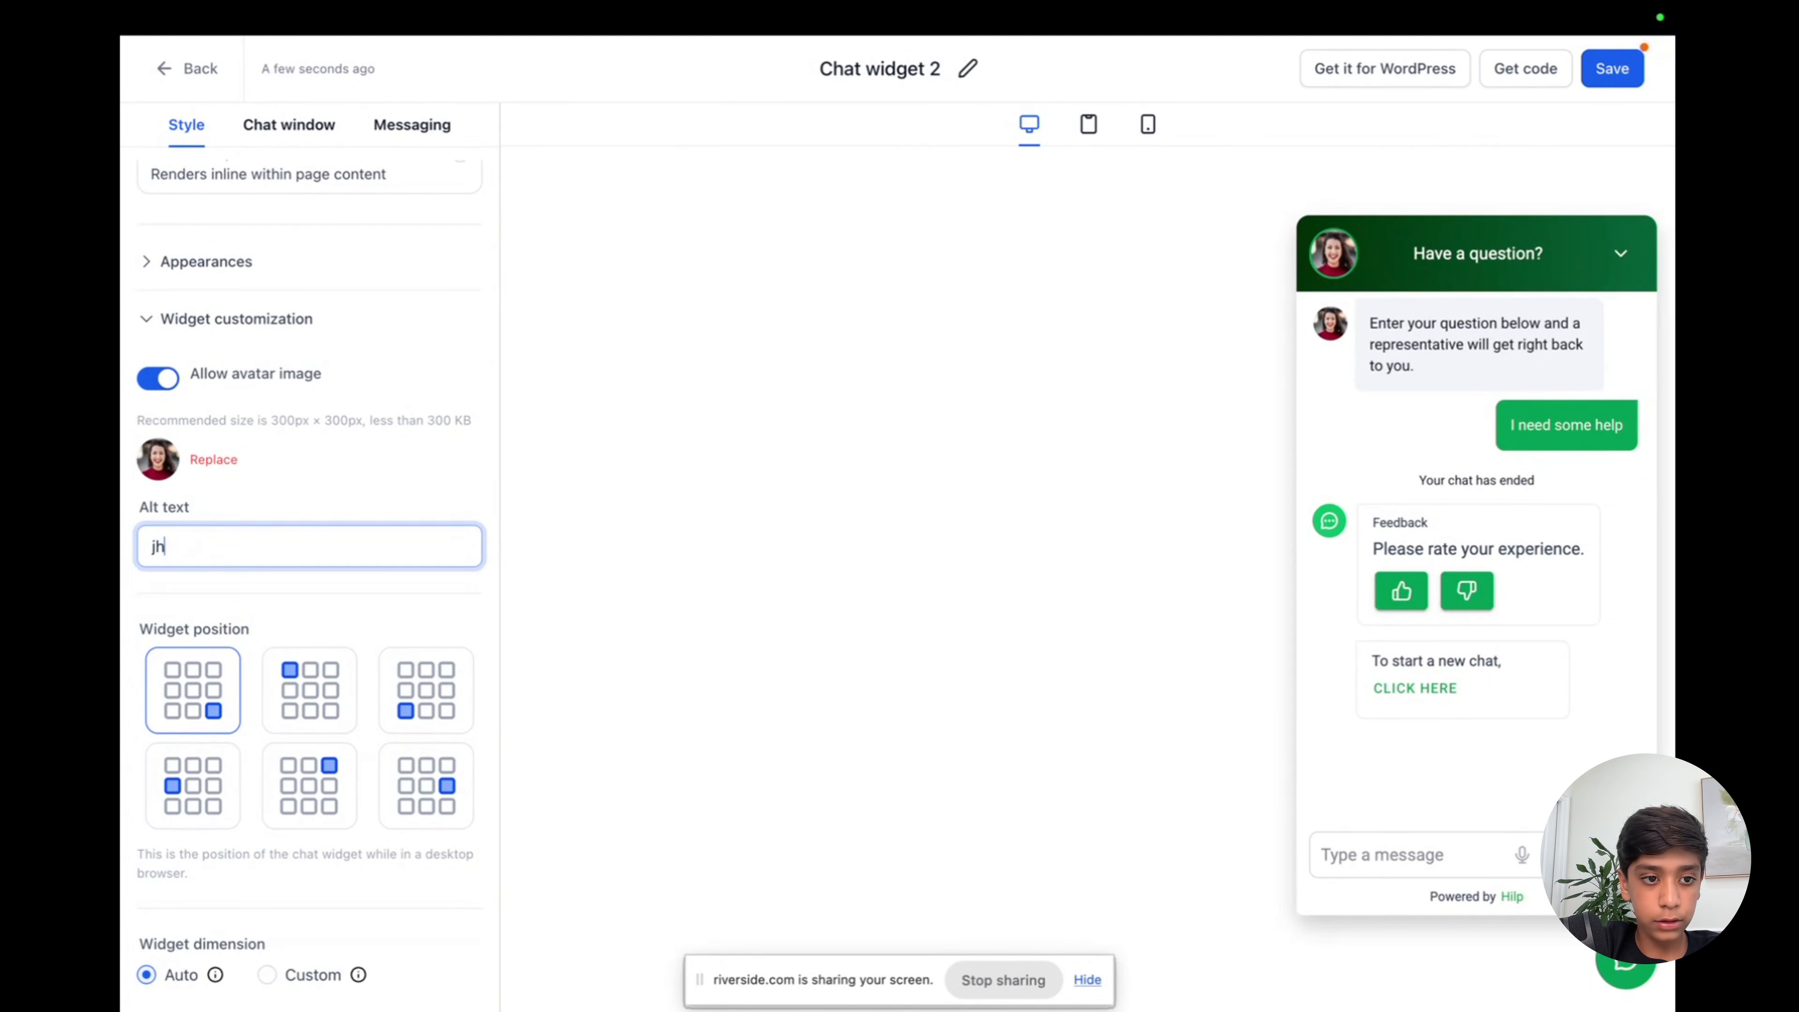
{"action": "key", "text": "BackSpace"}
{"action": "key", "text": "BackSpace"}
{"action": "key", "text": "BackSpace"}
{"action": "key", "text": "BackSpace"}
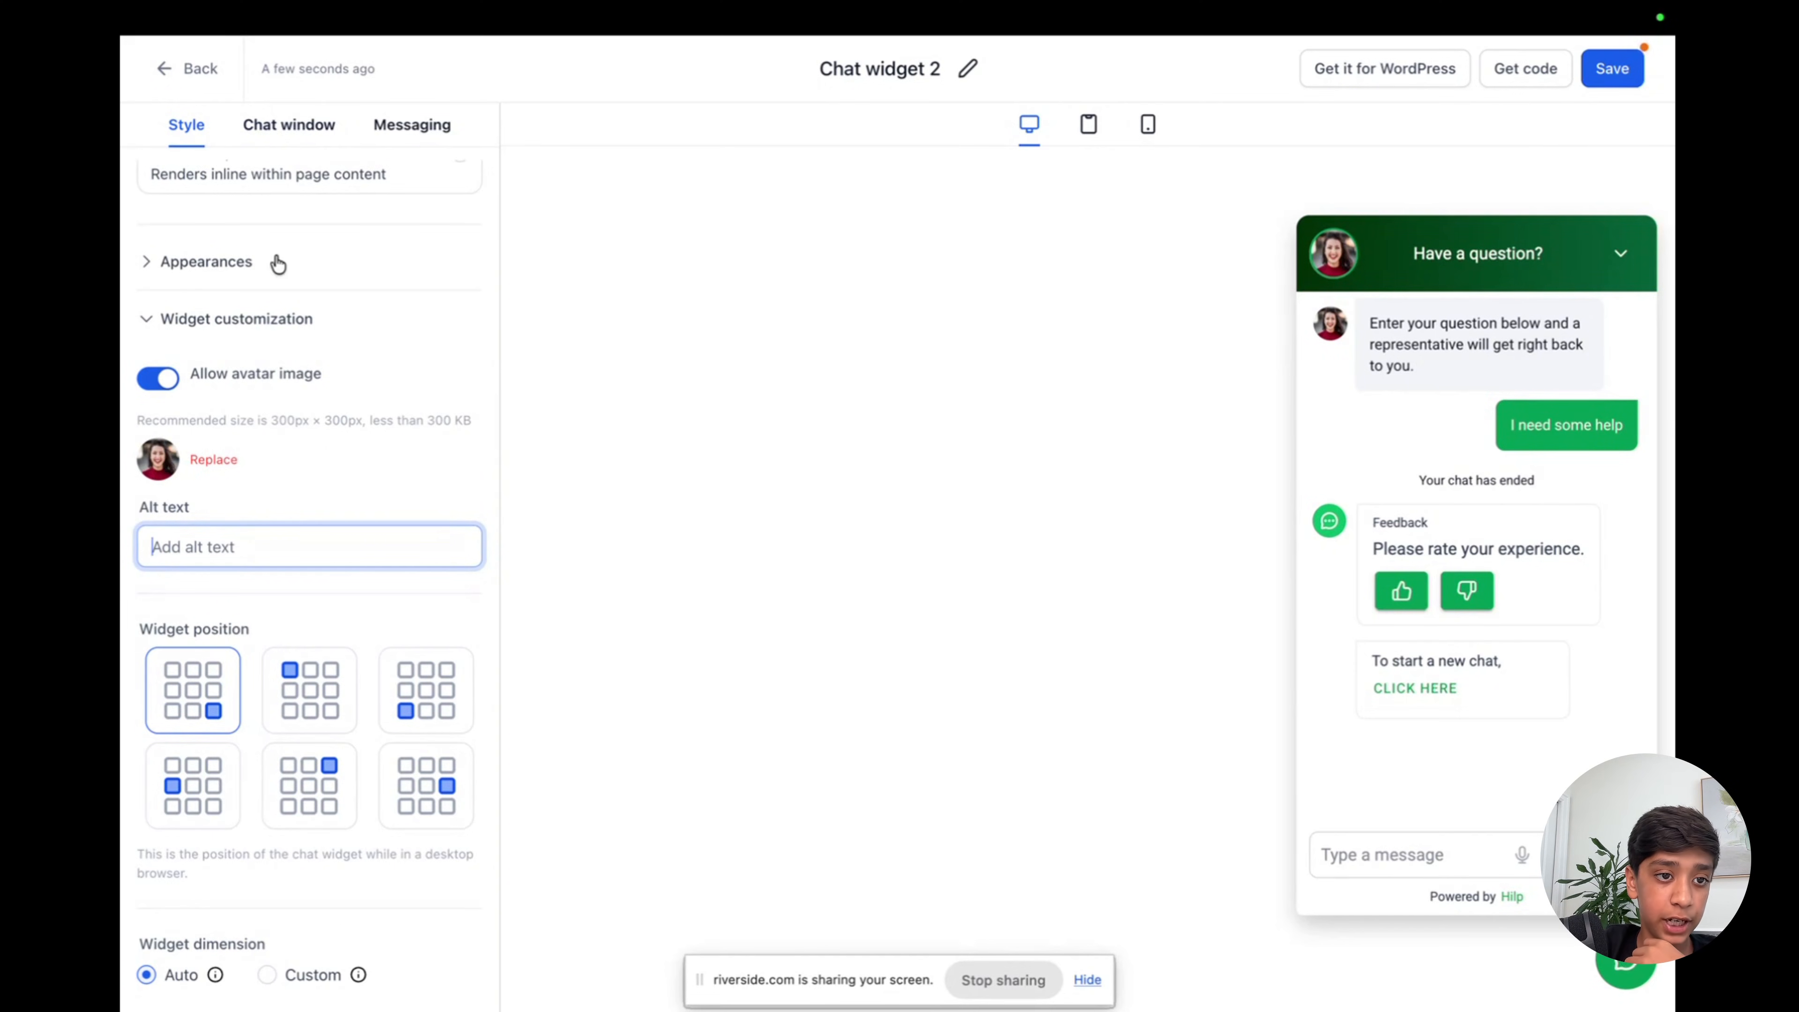
Open the title and intro settings of the chat window.
{"action": "scroll", "coordinate": [267, 242], "scroll_direction": "up", "scroll_amount": 2}
{"action": "scroll", "coordinate": [266, 238], "scroll_direction": "up", "scroll_amount": 1}
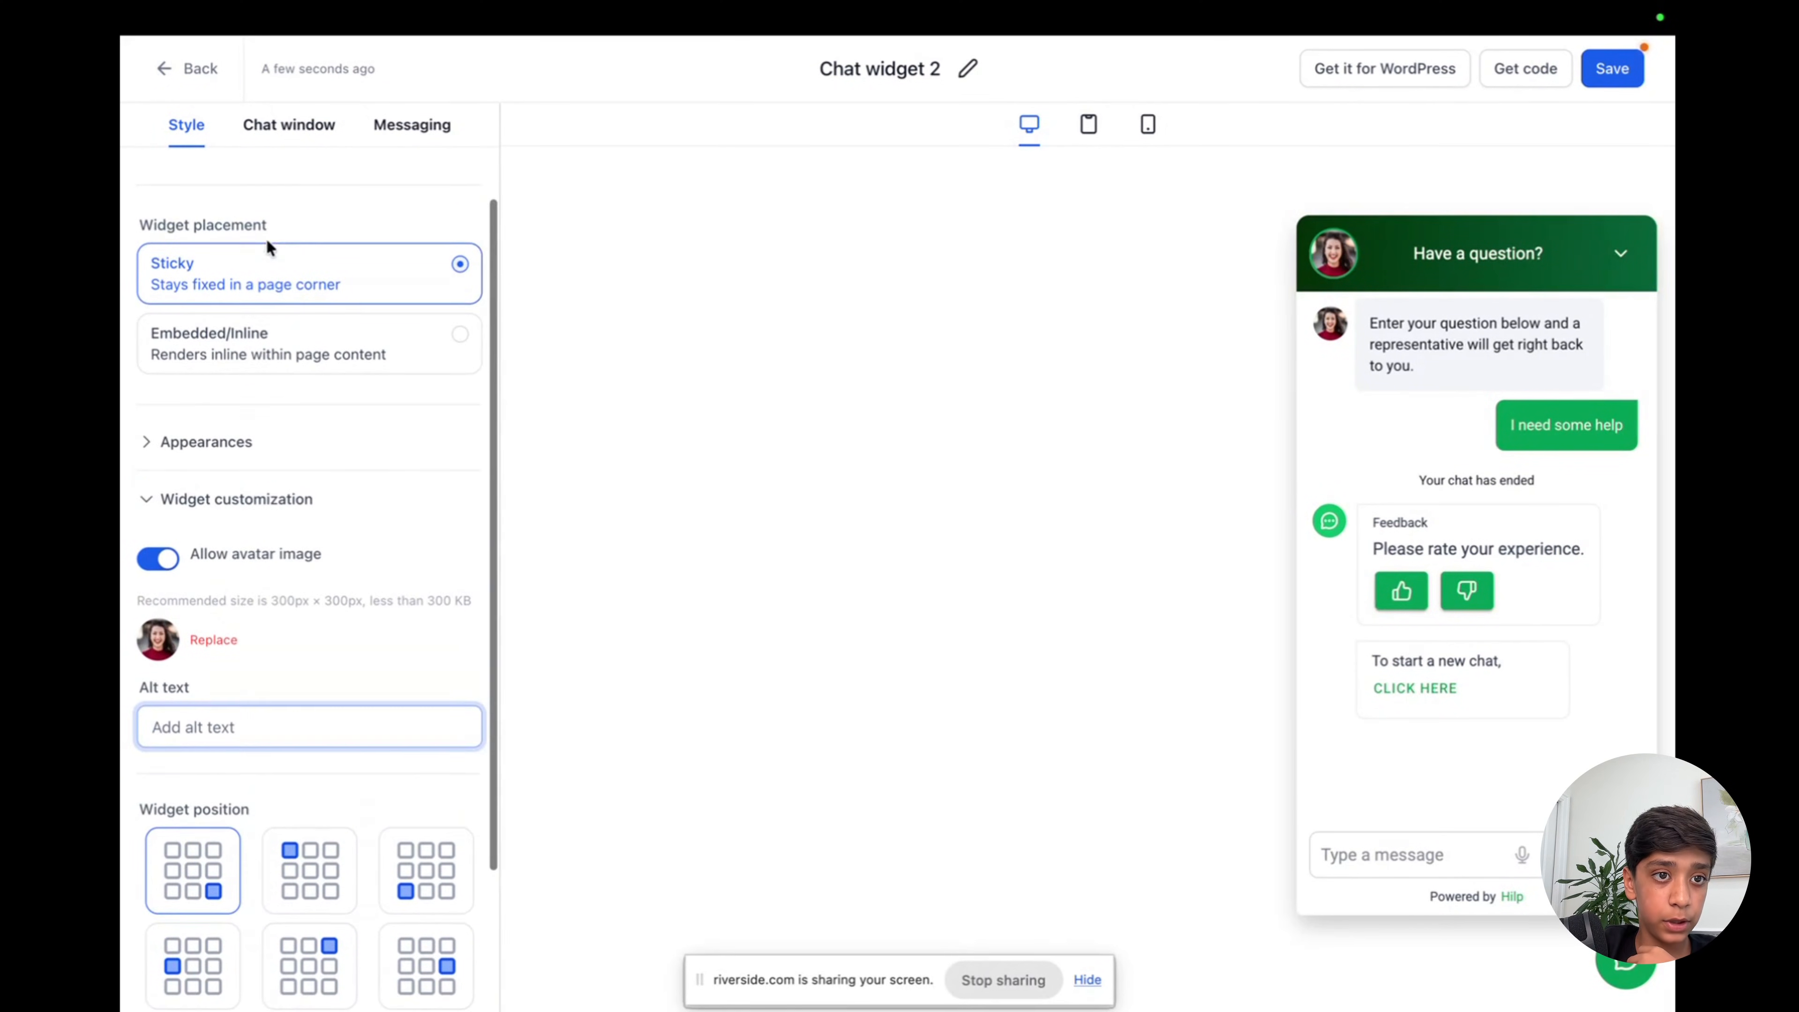
{"action": "left_click", "coordinate": [313, 132]}
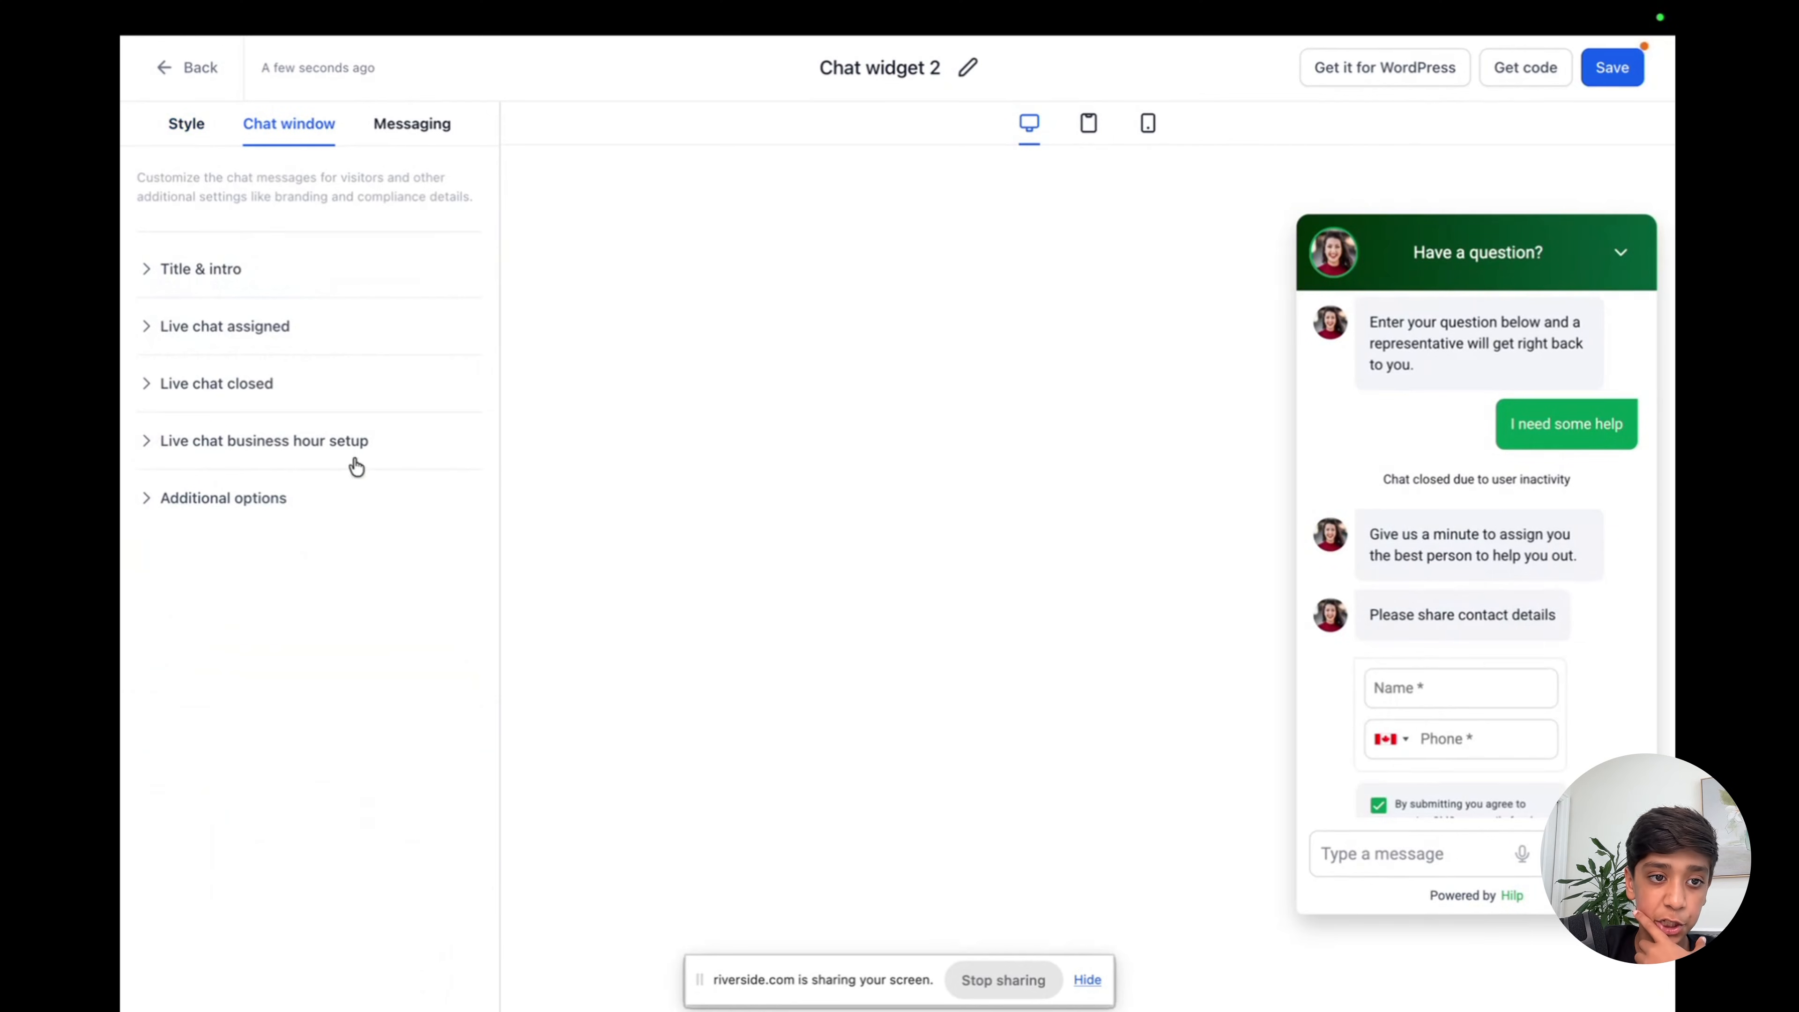
{"action": "left_click", "coordinate": [205, 273]}
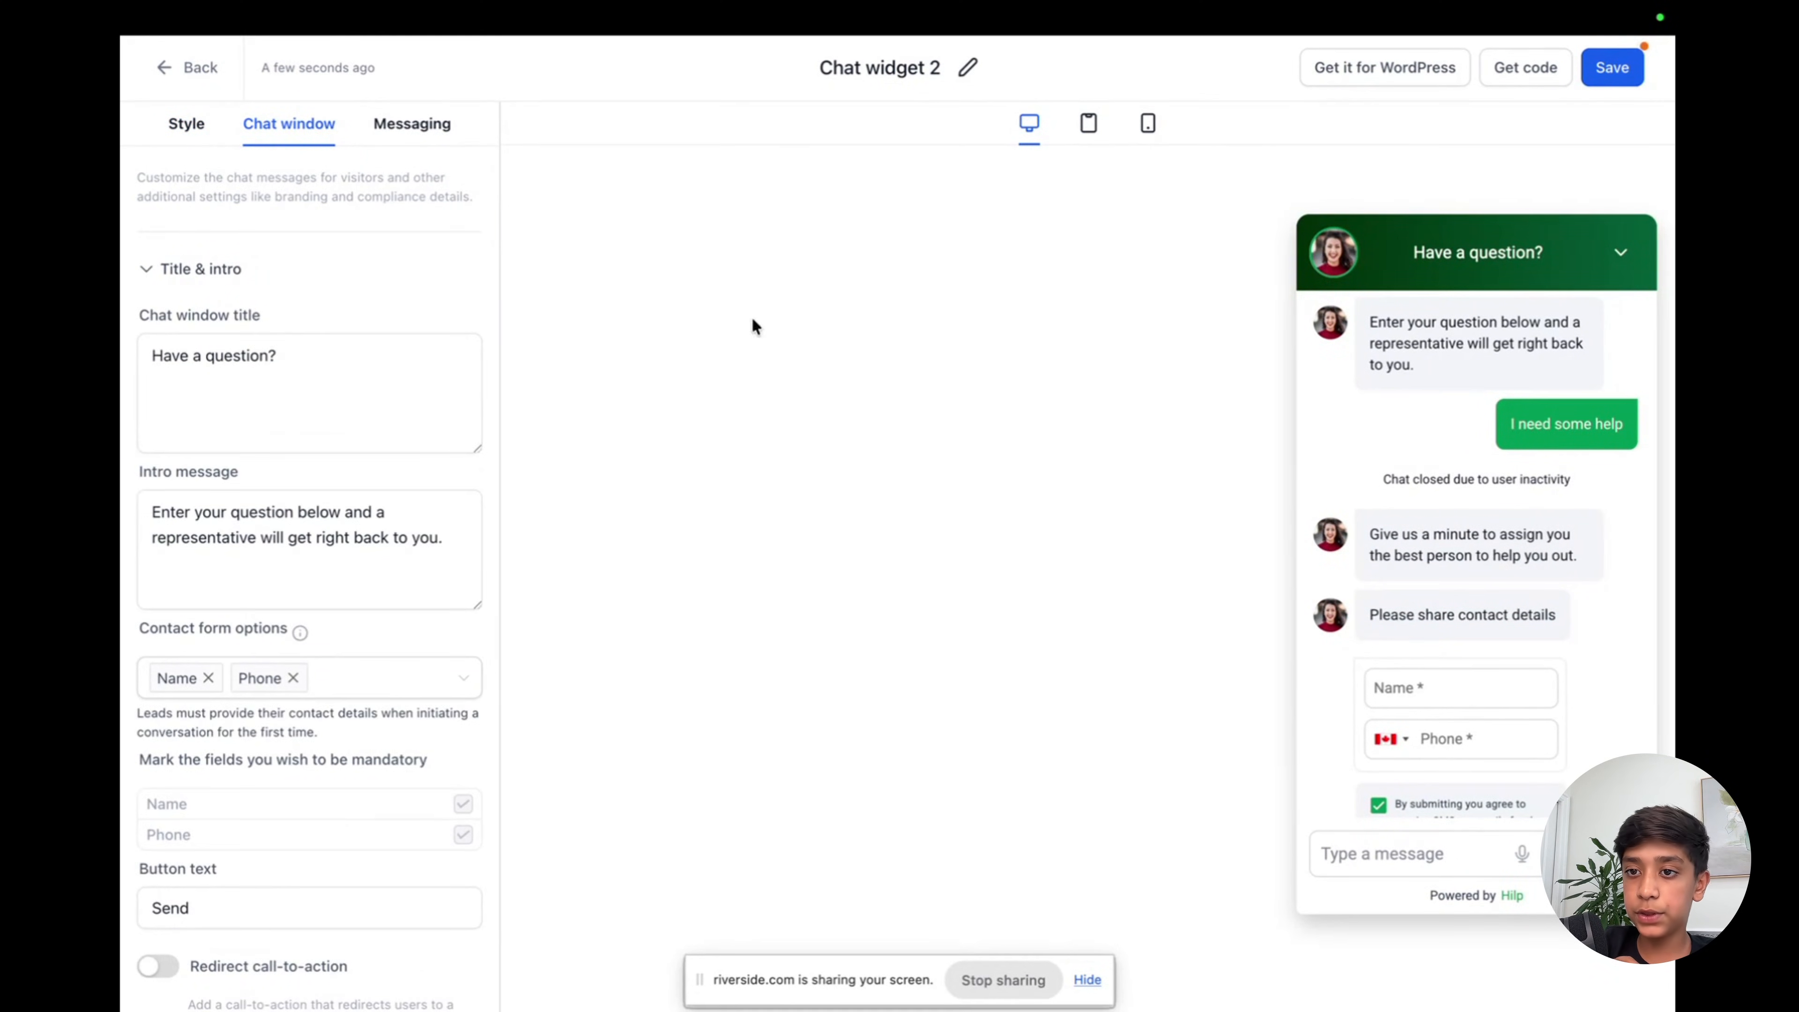
Replace the chat window title with "need help".
{"action": "left_click_drag", "start_coordinate": [1413, 252], "coordinate": [1546, 255]}
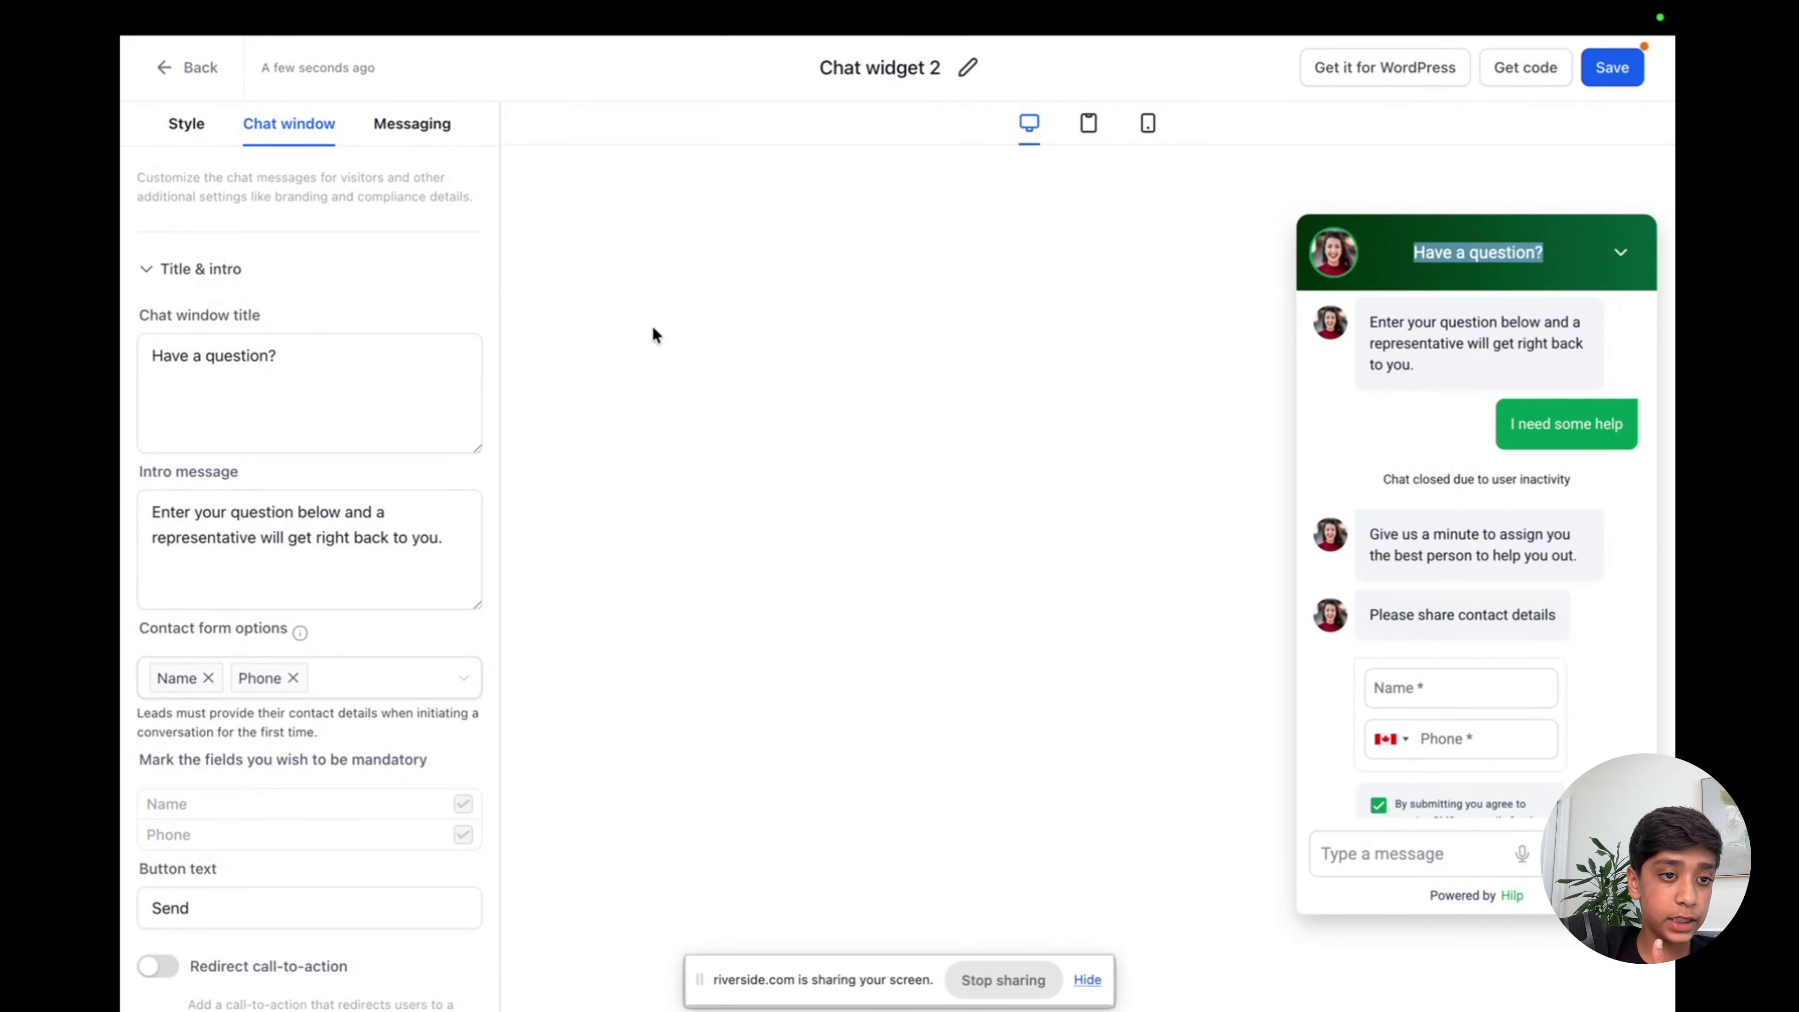
{"action": "triple_click", "coordinate": [272, 359]}
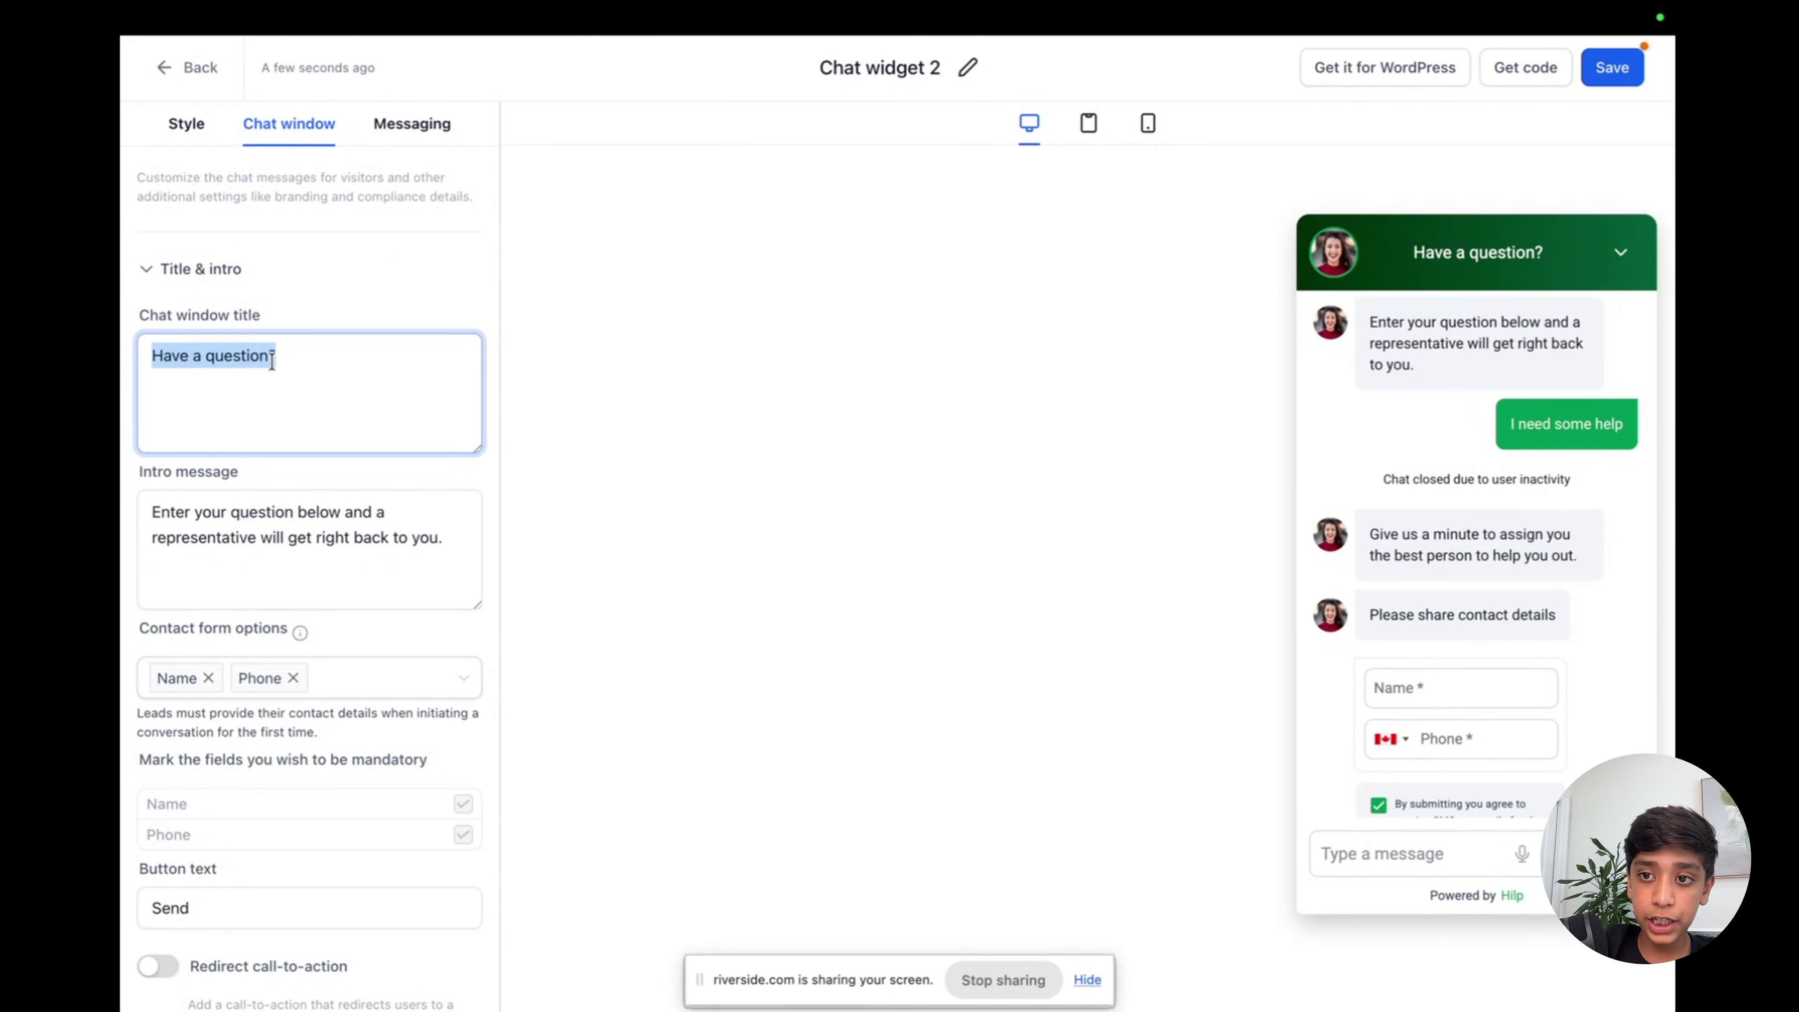
{"action": "key", "text": "BackSpace"}
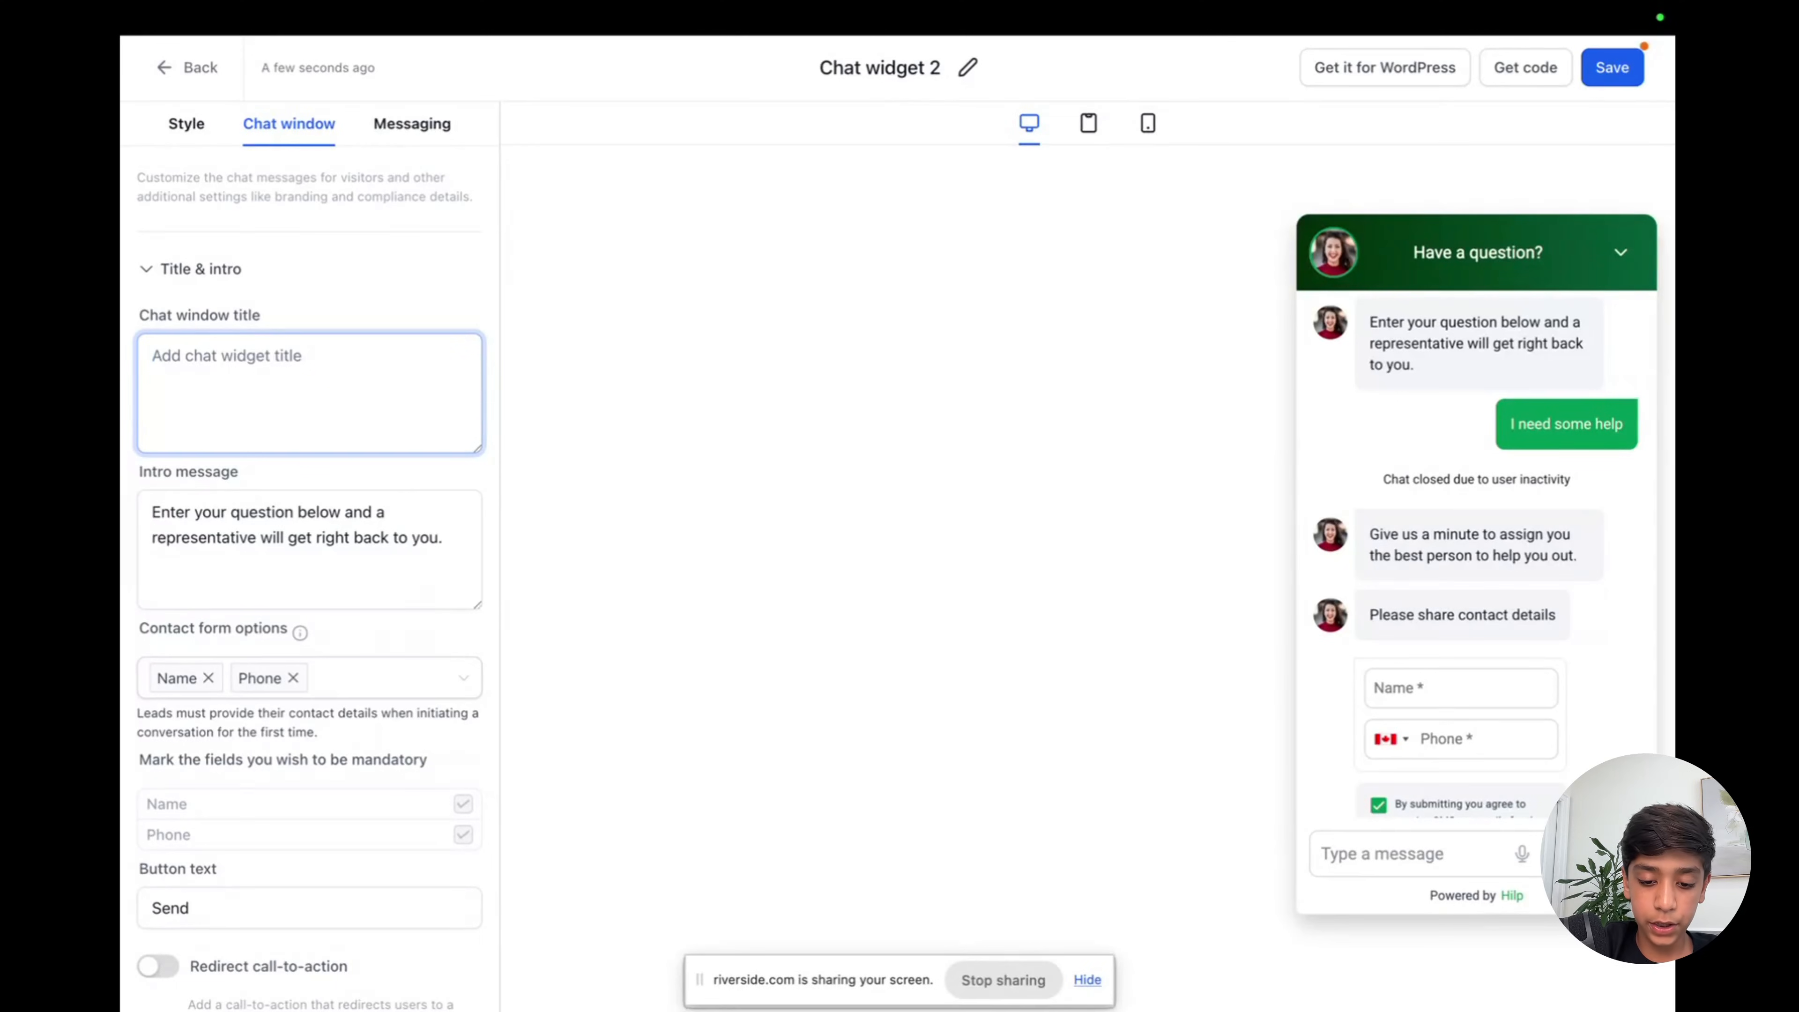
{"action": "type", "text": "nned "}
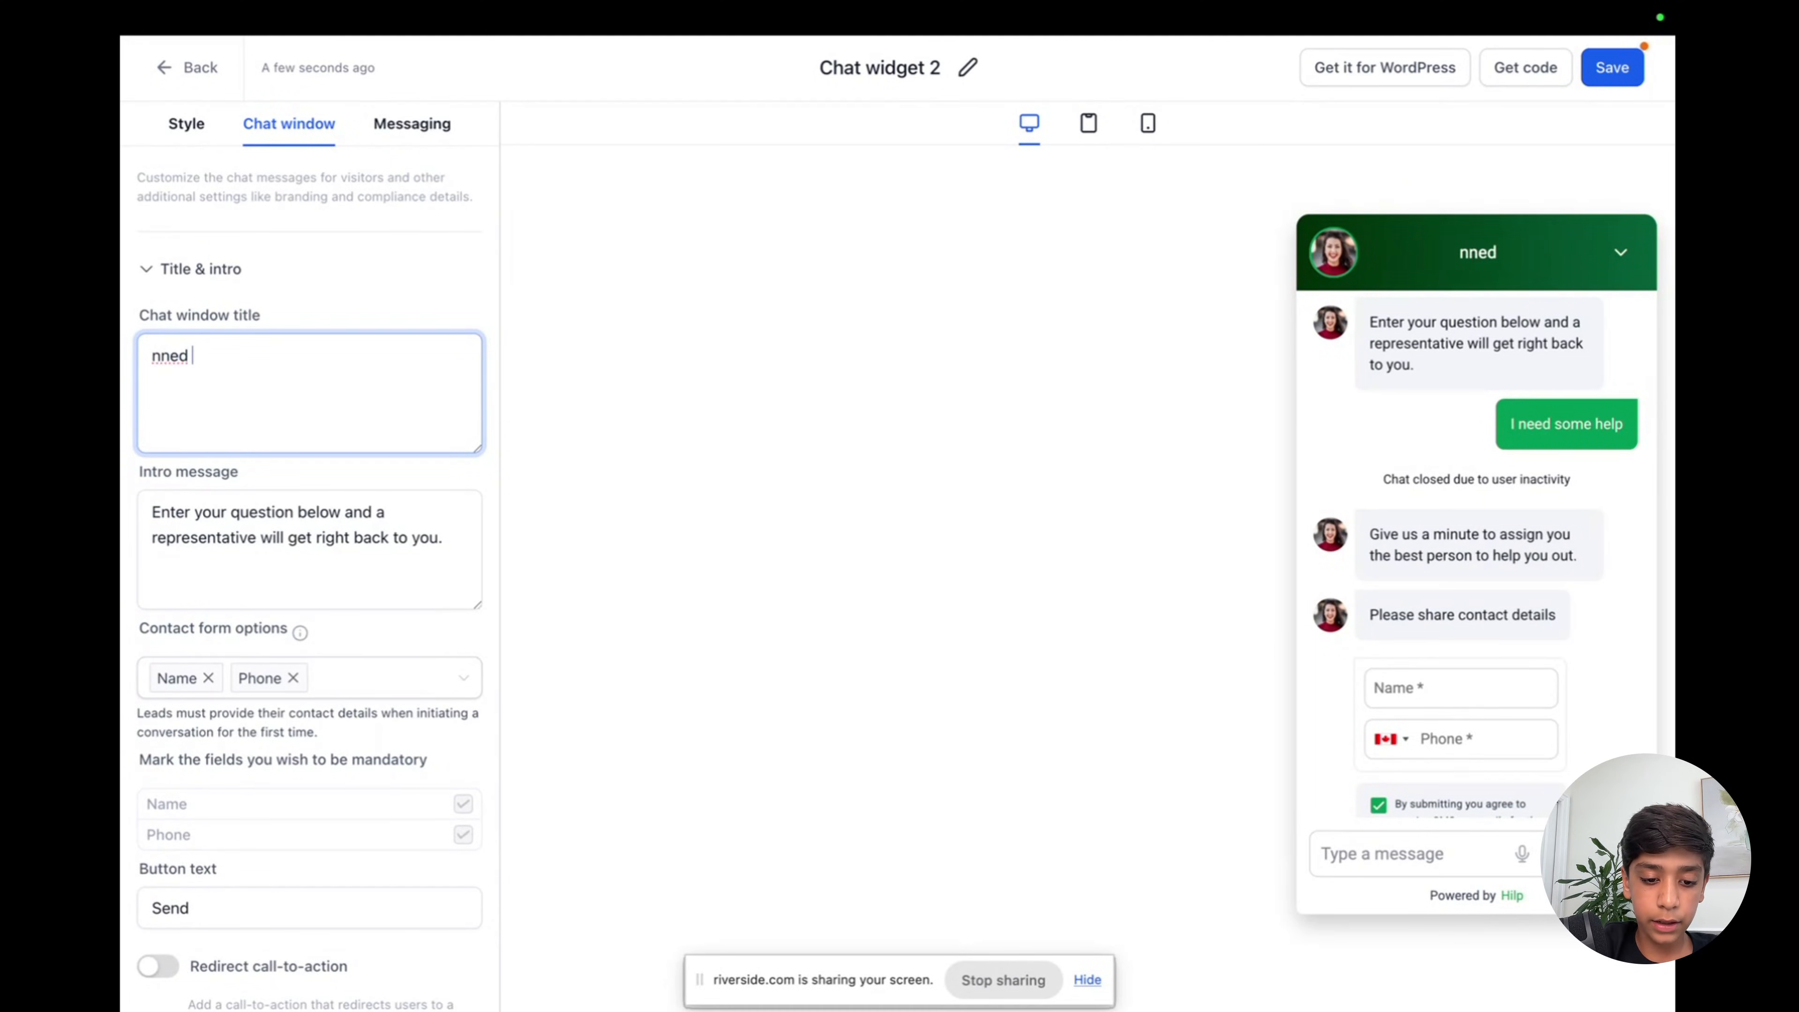
{"action": "type", "text": "help"}
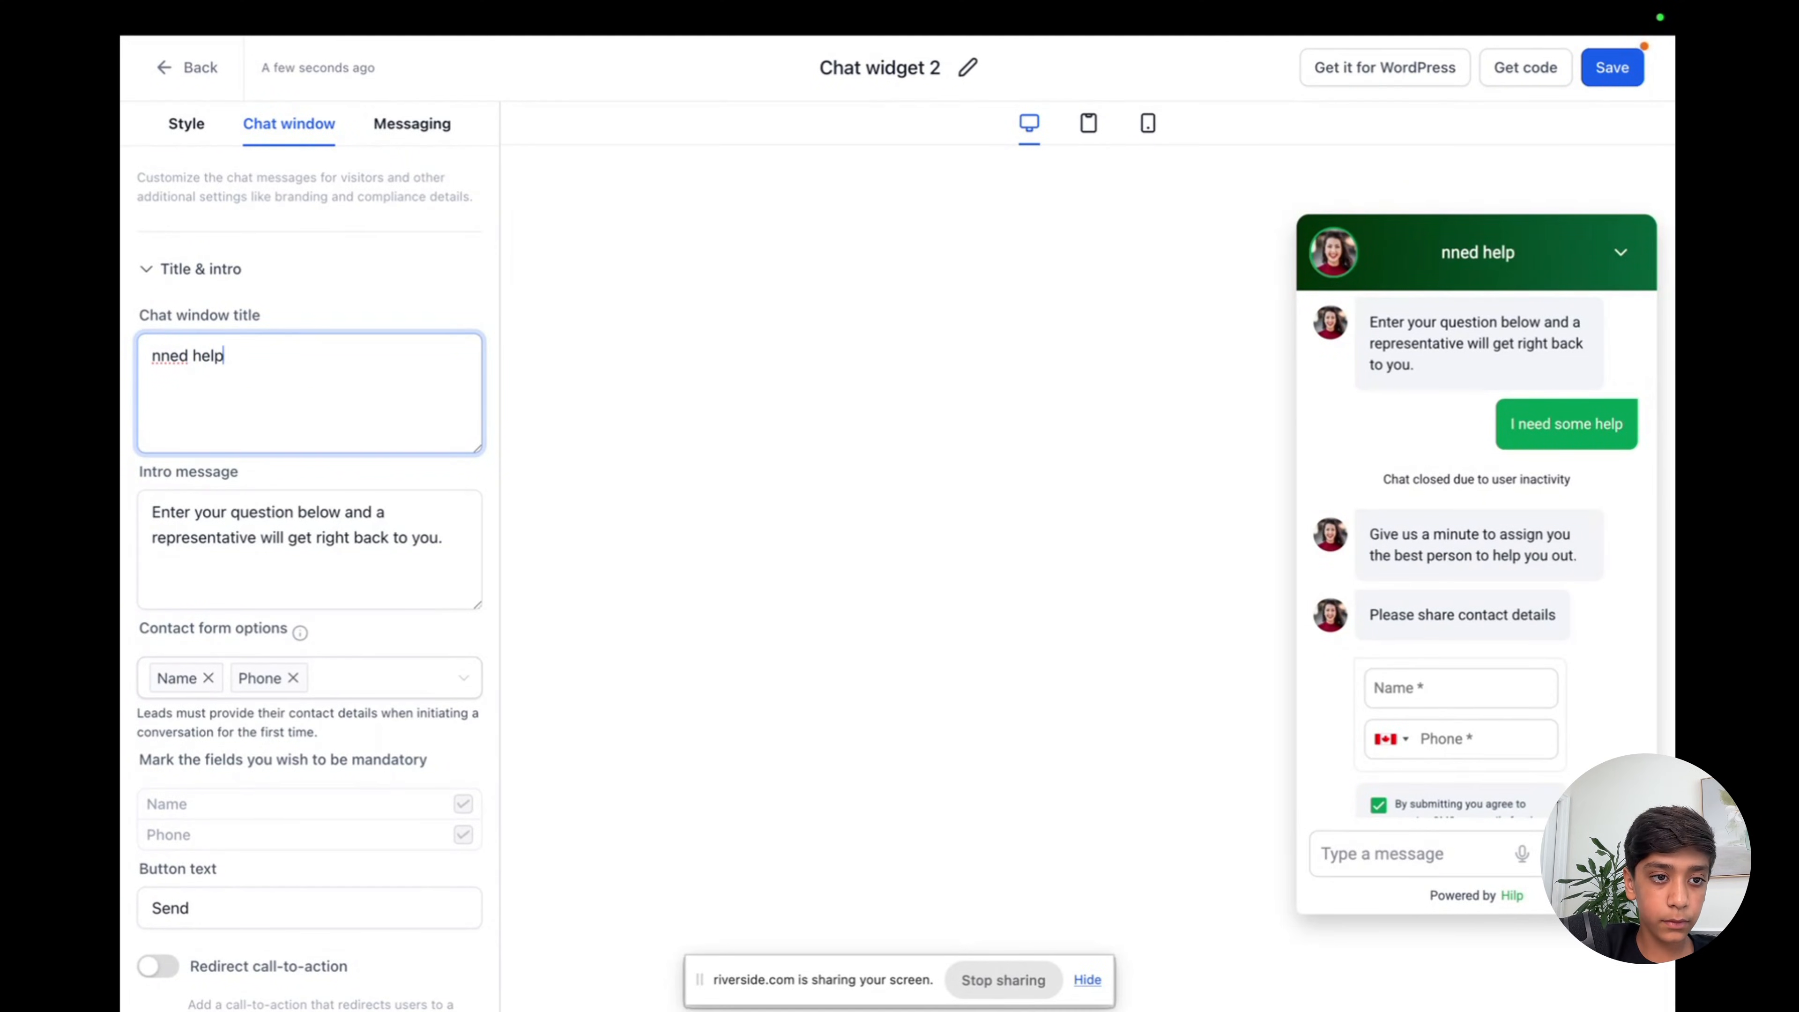
Review the intro message and compare it with the sample conversation in the chat widget preview.
{"action": "left_click", "coordinate": [231, 511]}
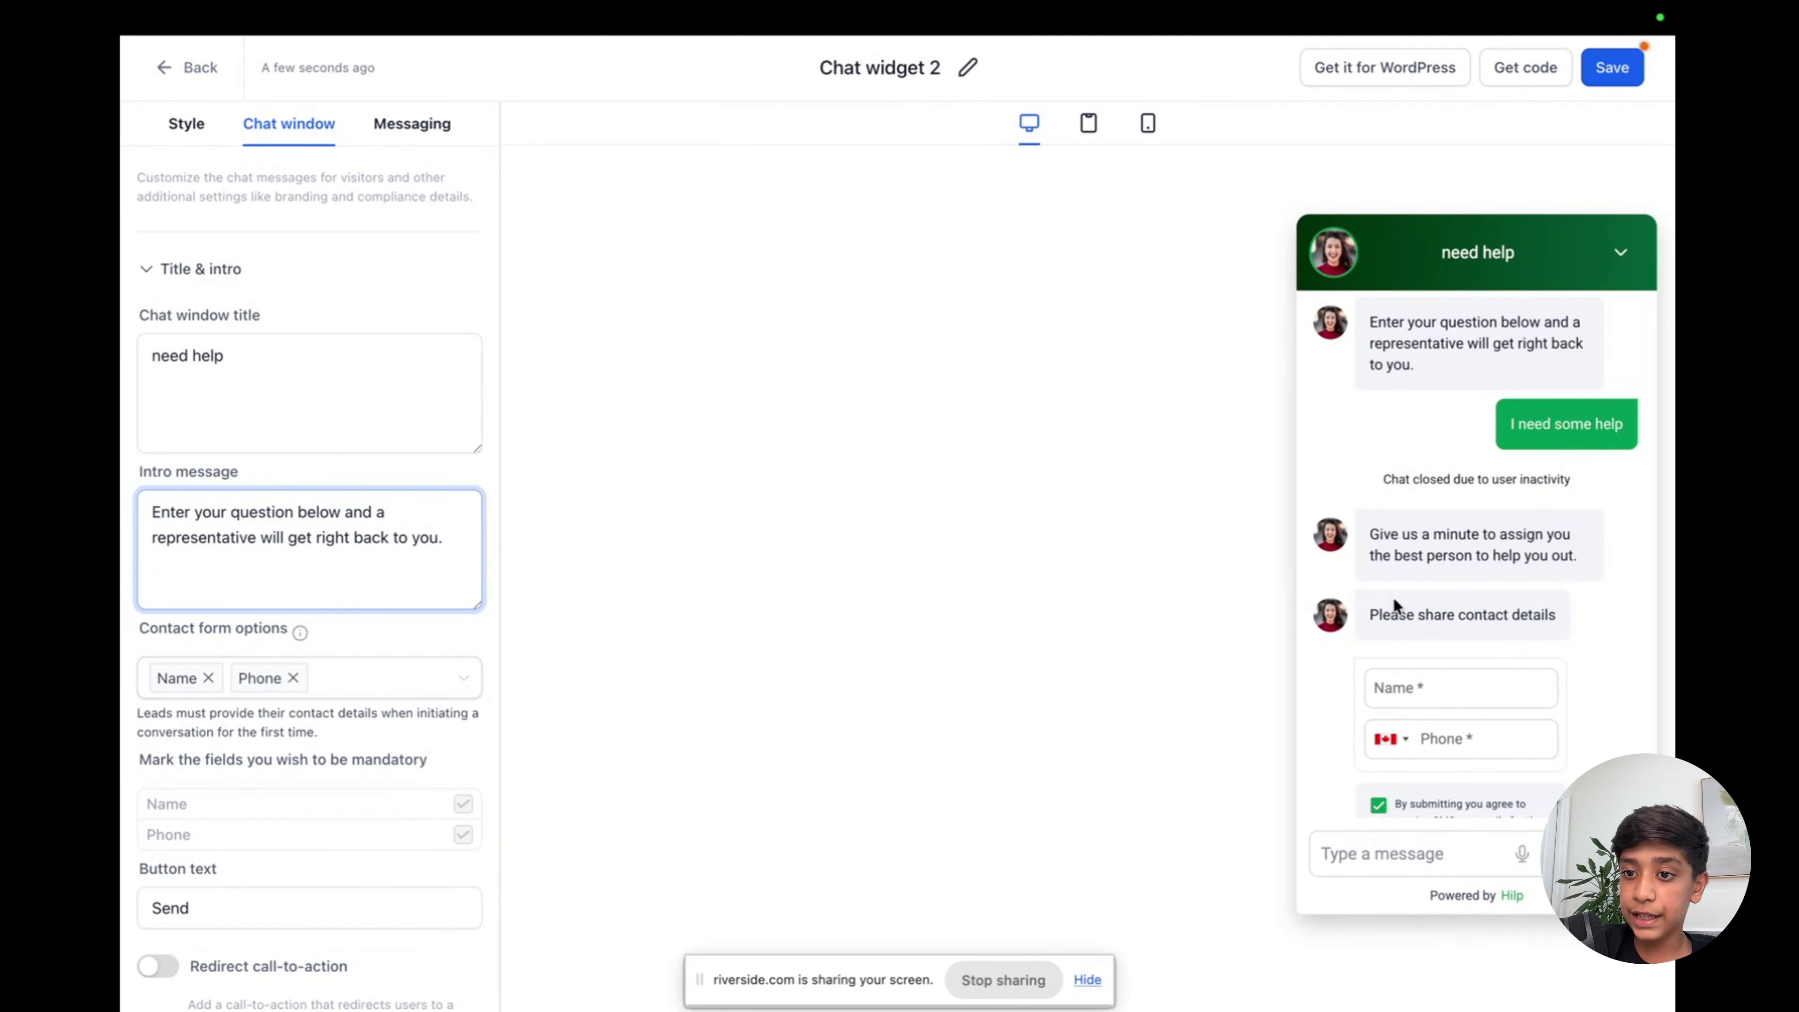
{"action": "left_click_drag", "start_coordinate": [1509, 421], "coordinate": [1618, 424]}
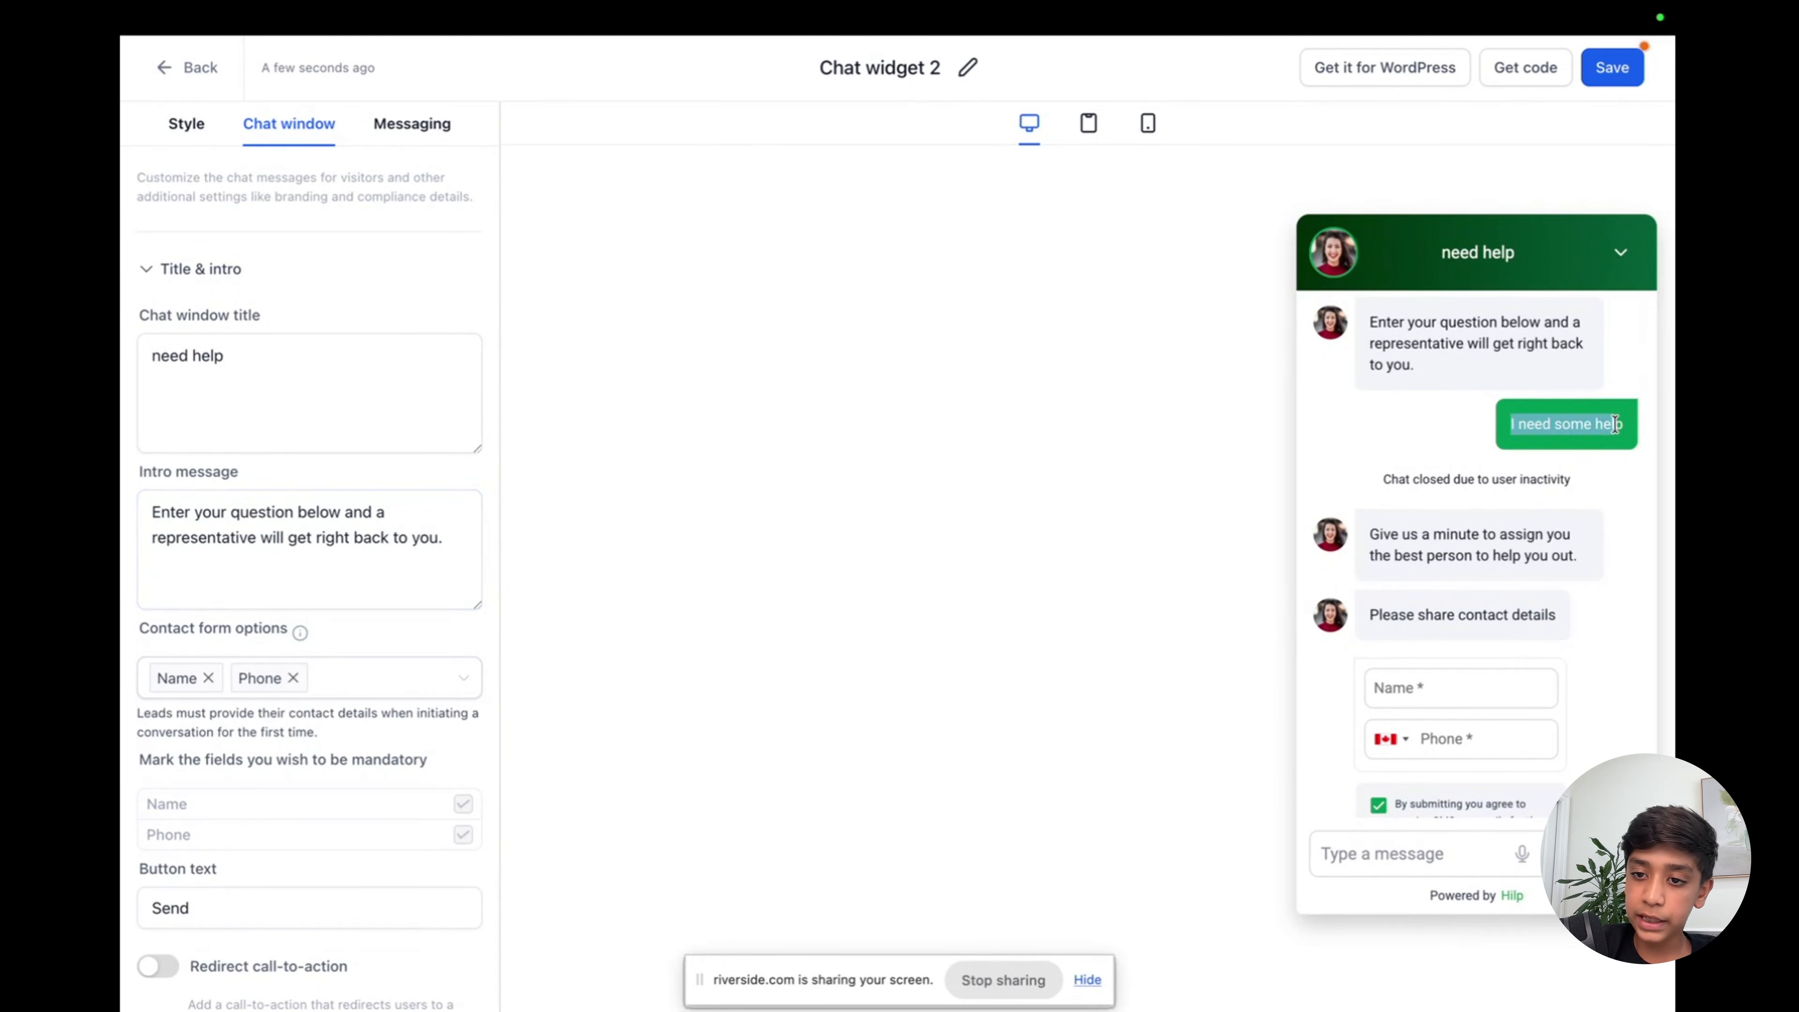
{"action": "left_click_drag", "start_coordinate": [1374, 533], "coordinate": [1572, 564]}
{"action": "left_click", "coordinate": [1573, 571]}
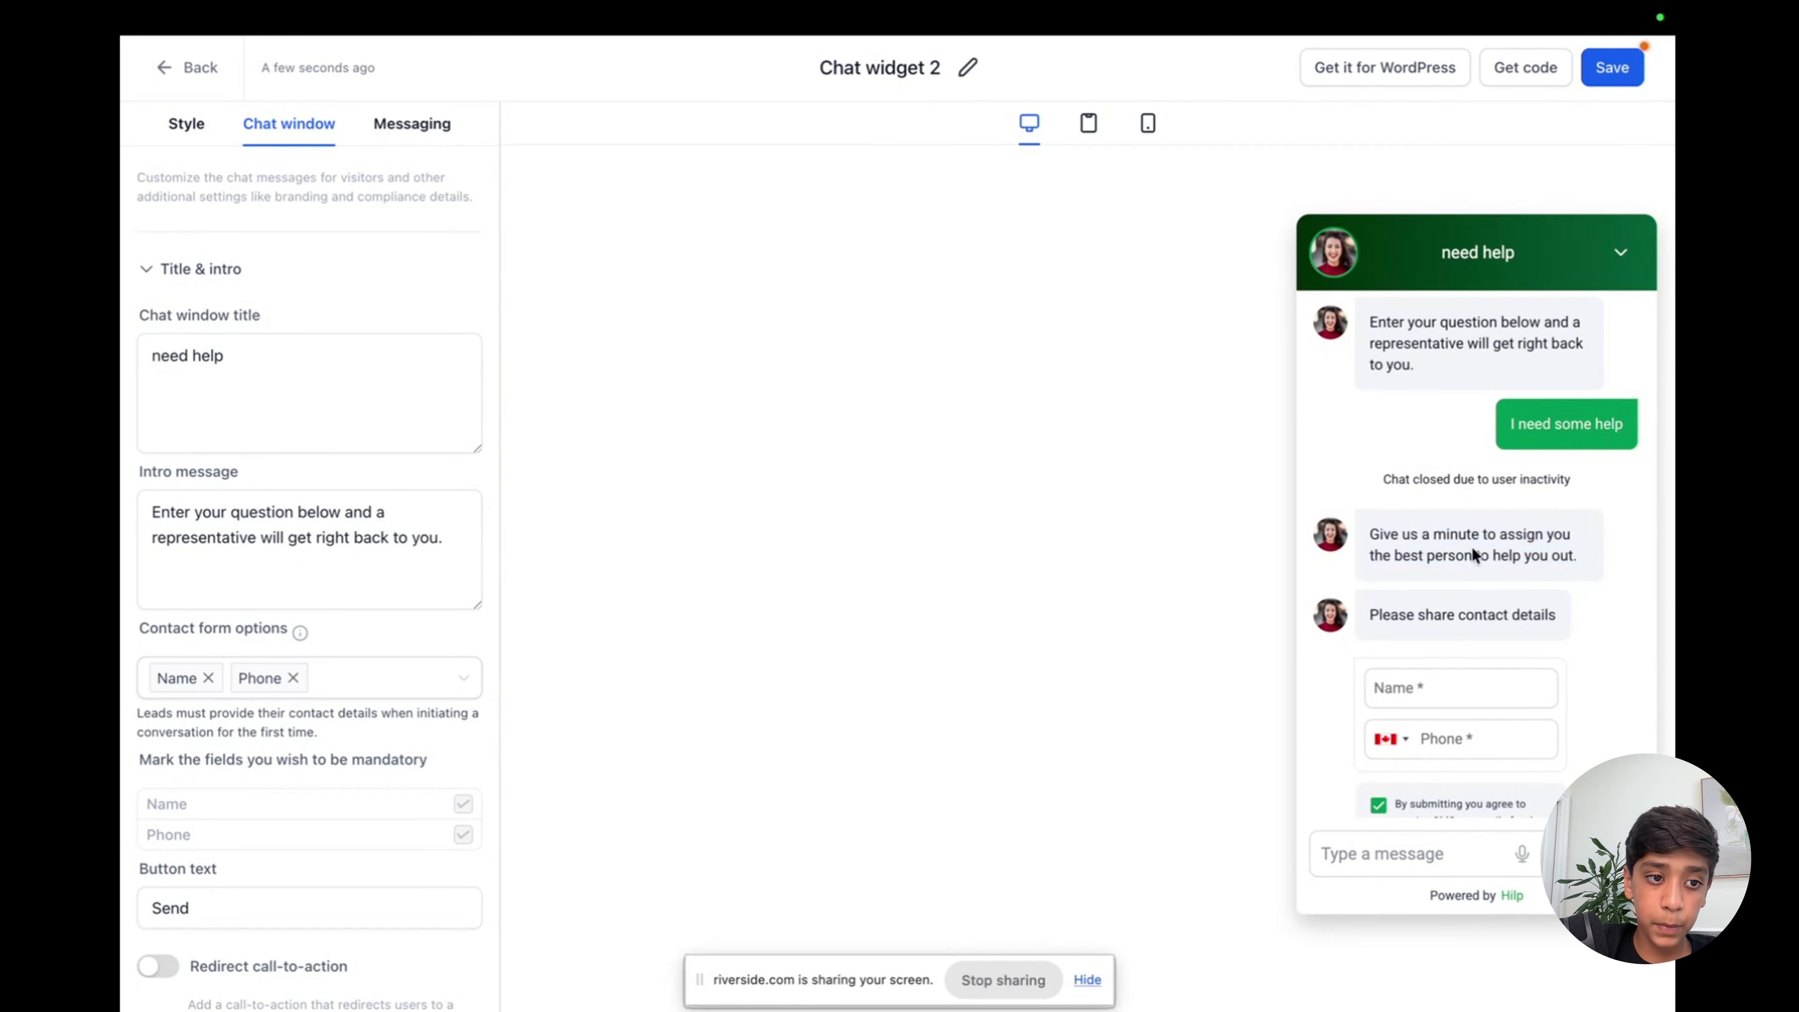
{"action": "left_click", "coordinate": [263, 524]}
{"action": "mouse_move", "coordinate": [159, 512]}
{"action": "left_mouse_down"}
{"action": "mouse_move", "coordinate": [385, 550]}
{"action": "mouse_move", "coordinate": [187, 503]}
{"action": "left_mouse_up"}
{"action": "left_click", "coordinate": [592, 495]}
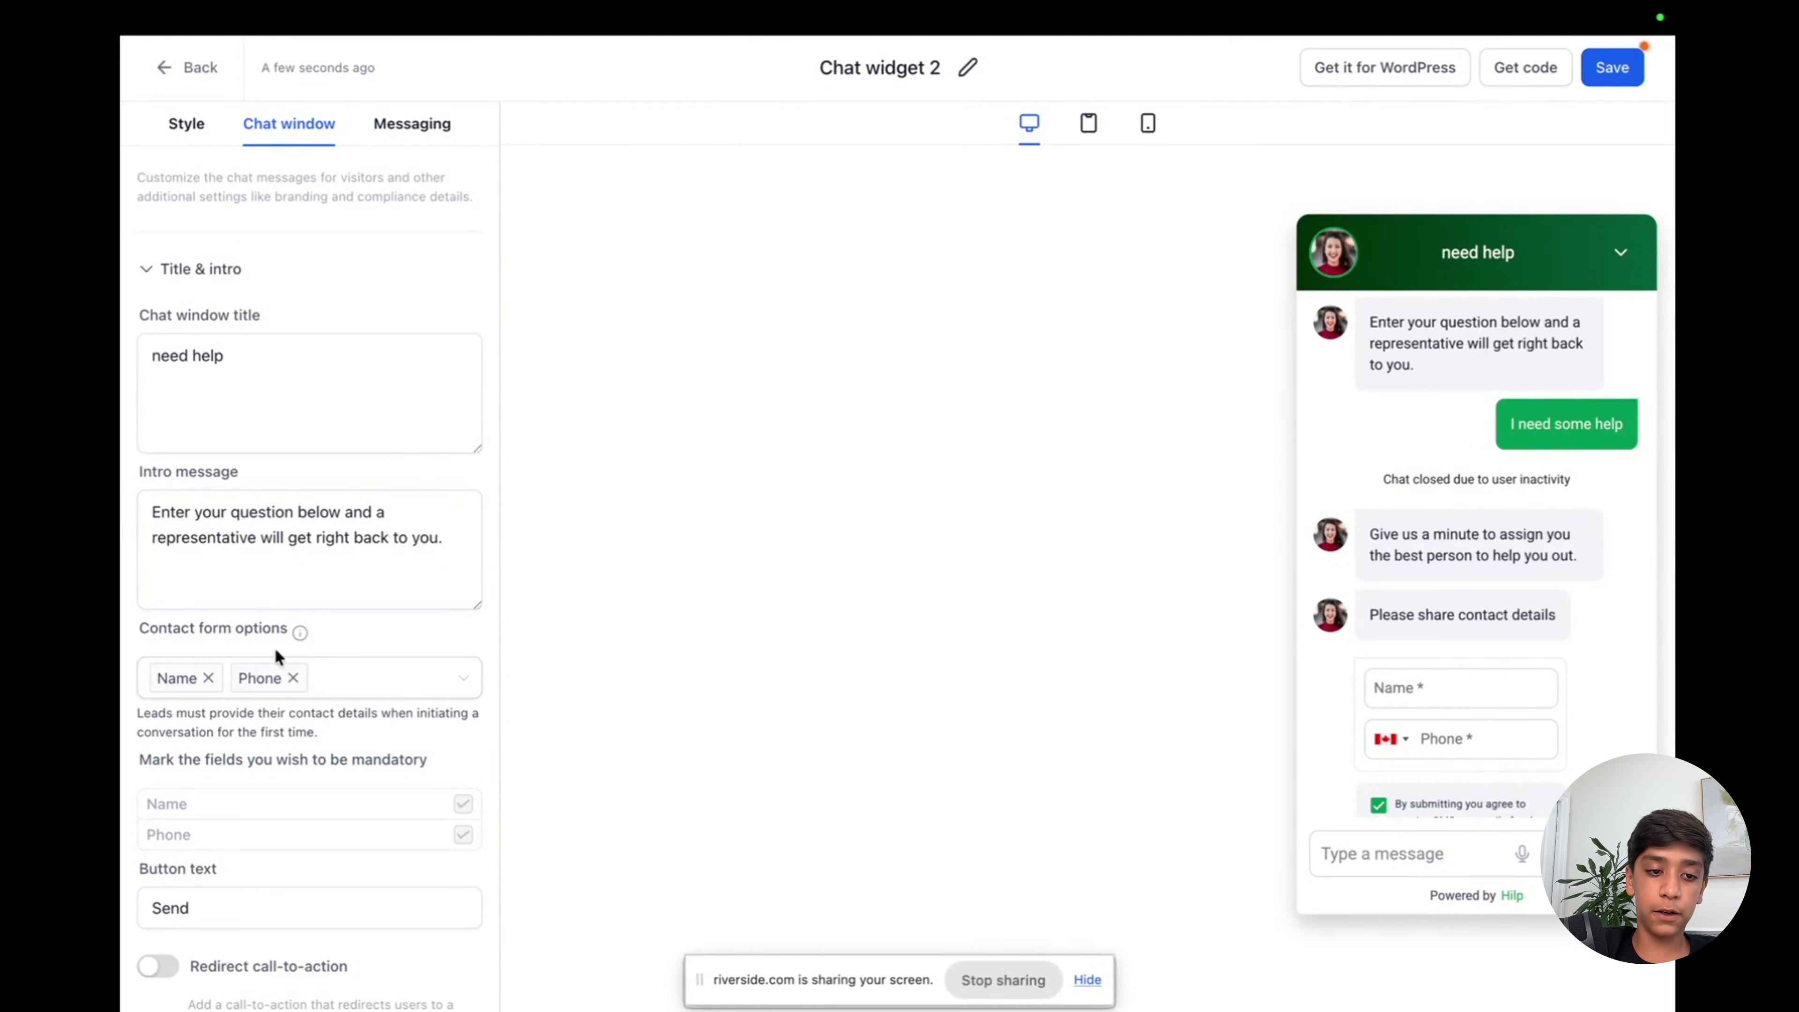
{"action": "left_click", "coordinate": [474, 590]}
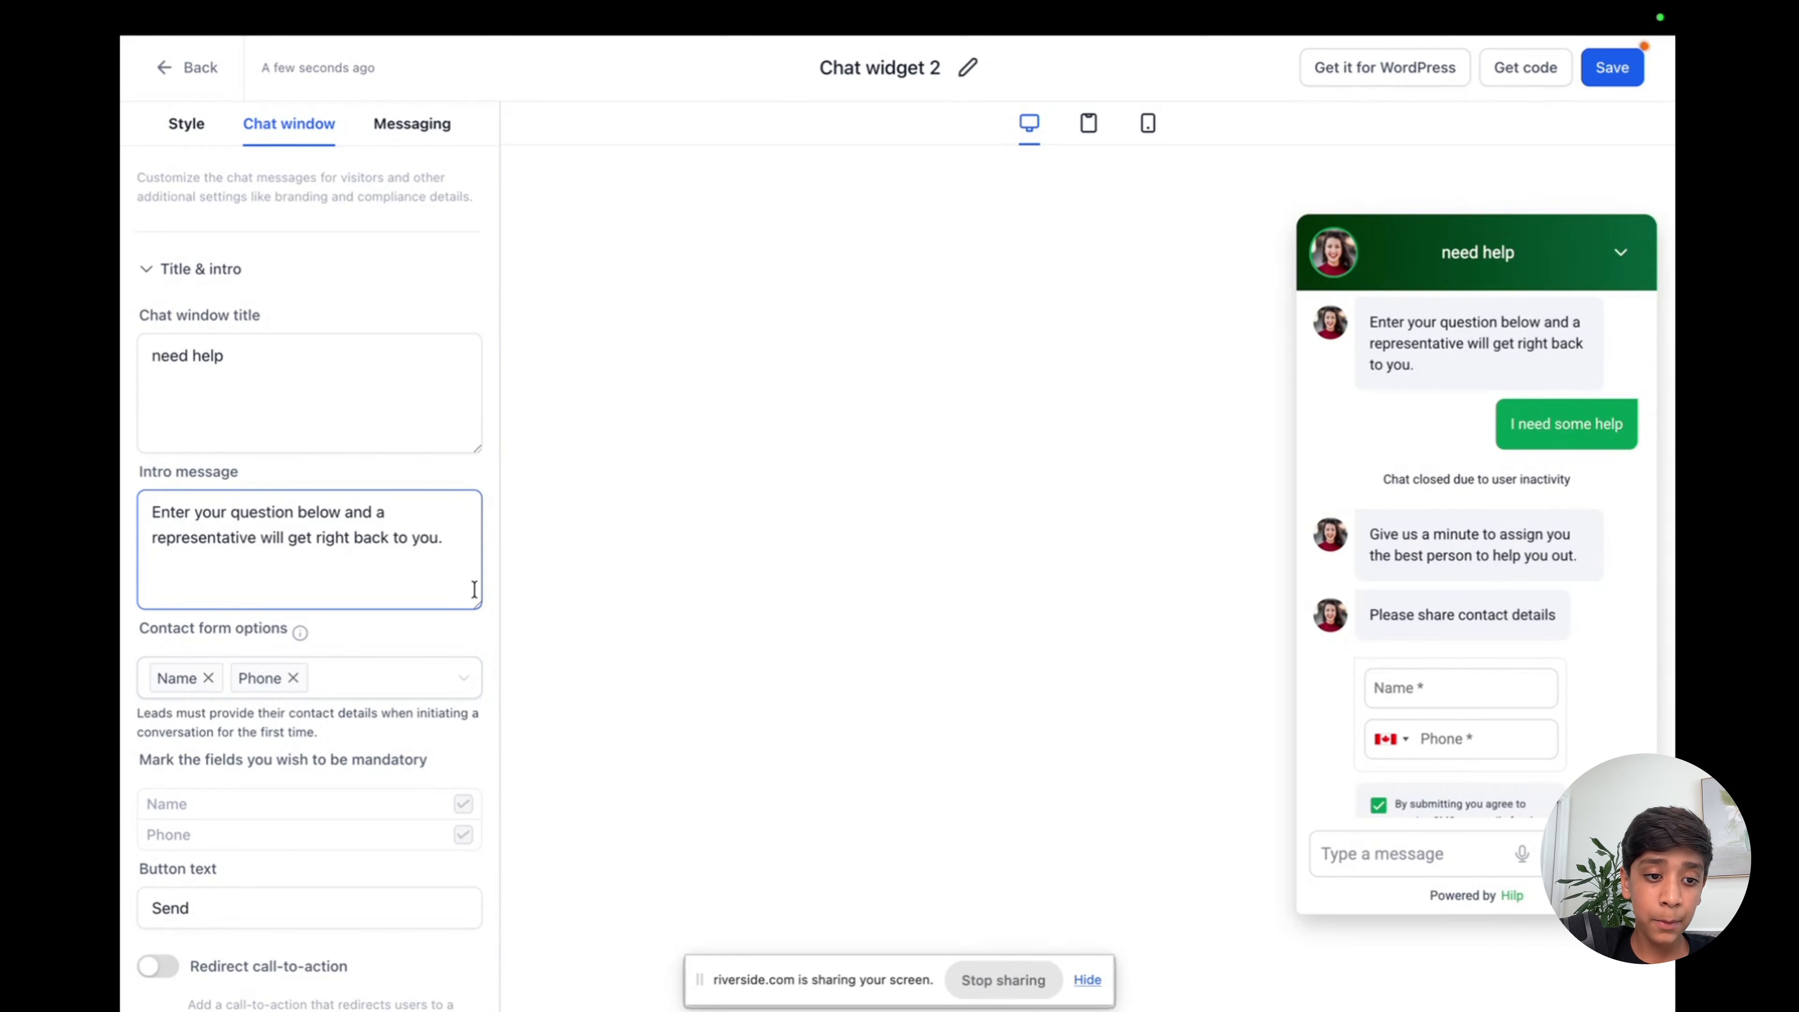
Add Email to the contact form options and look through the custom fields offered.
{"action": "left_click", "coordinate": [462, 686]}
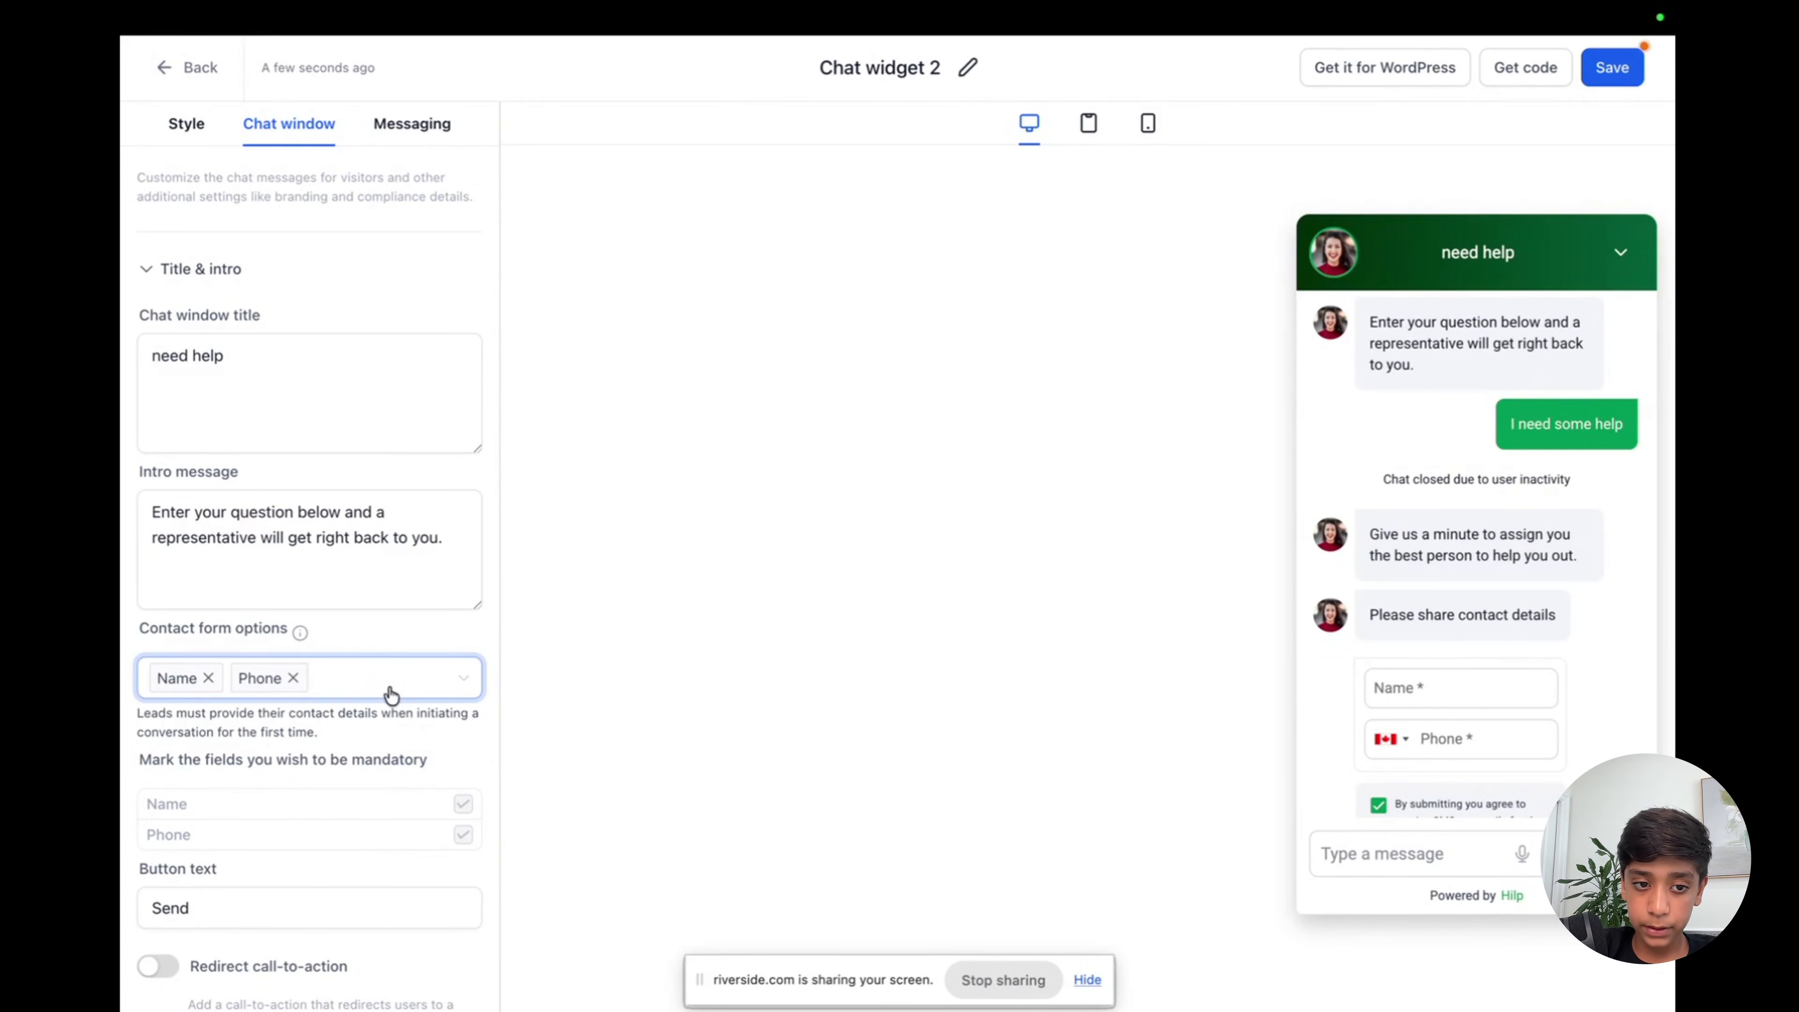
{"action": "left_click", "coordinate": [468, 680]}
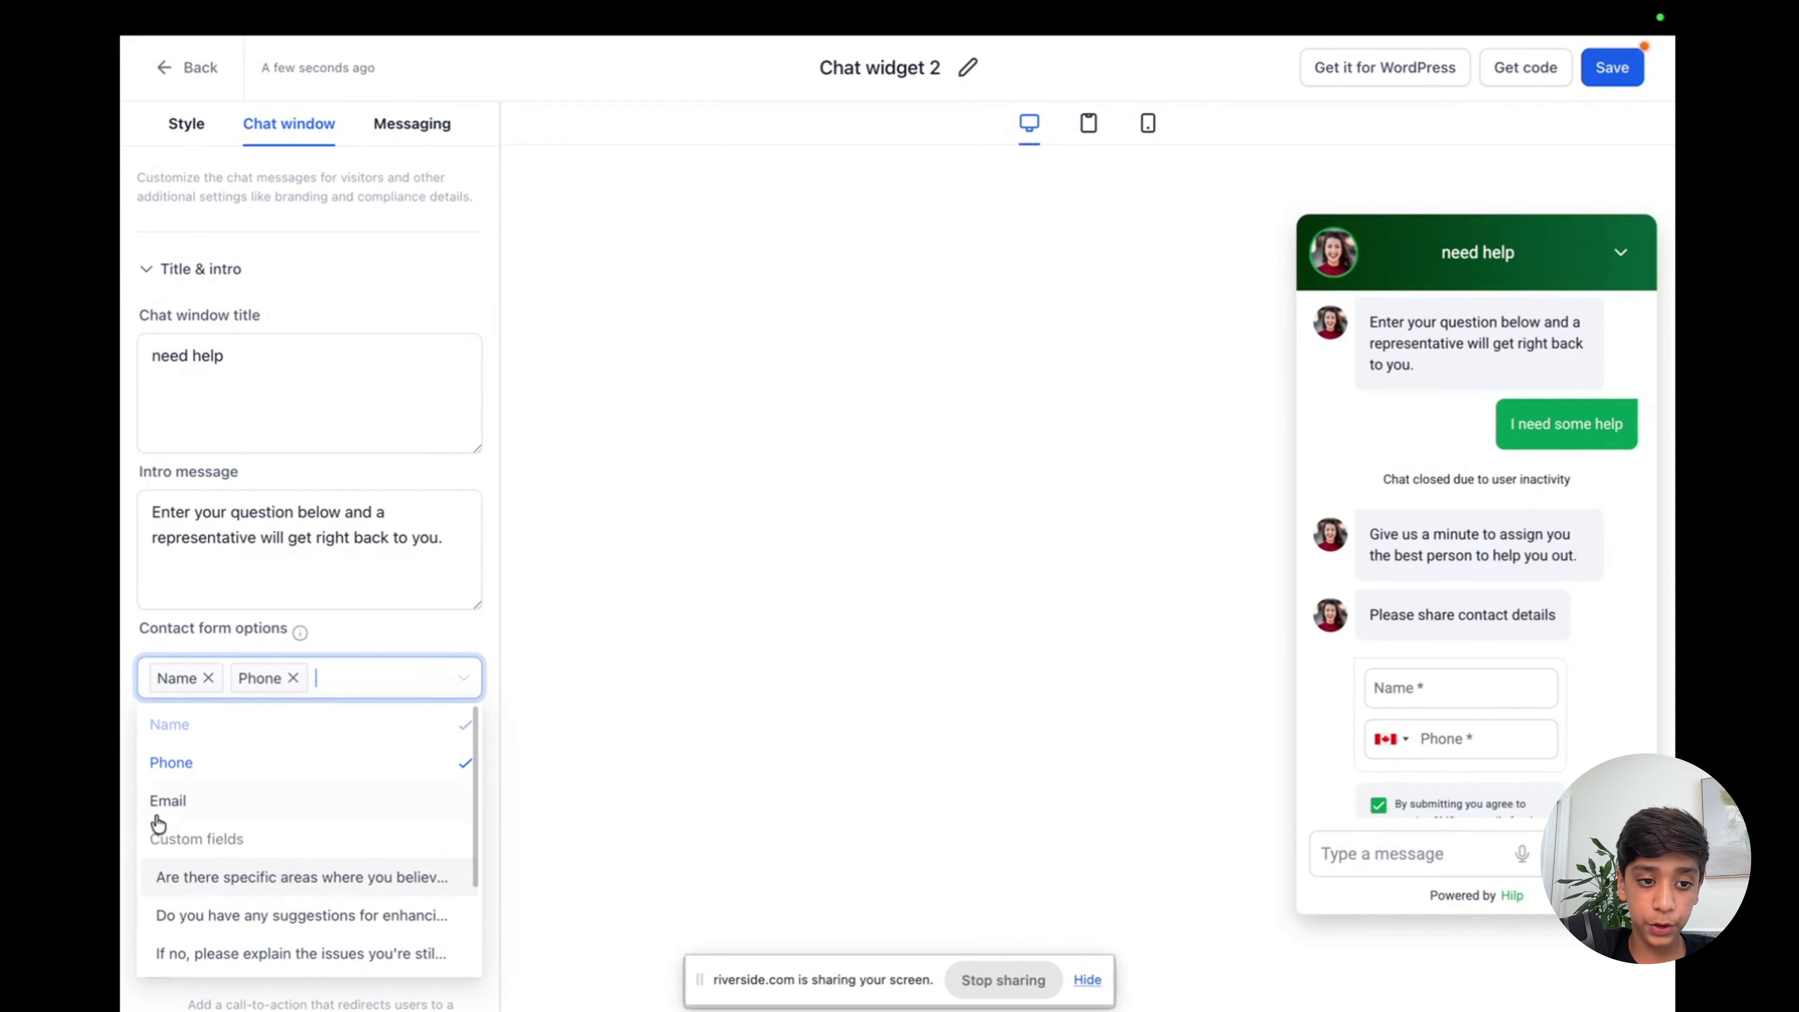
{"action": "left_click", "coordinate": [195, 807]}
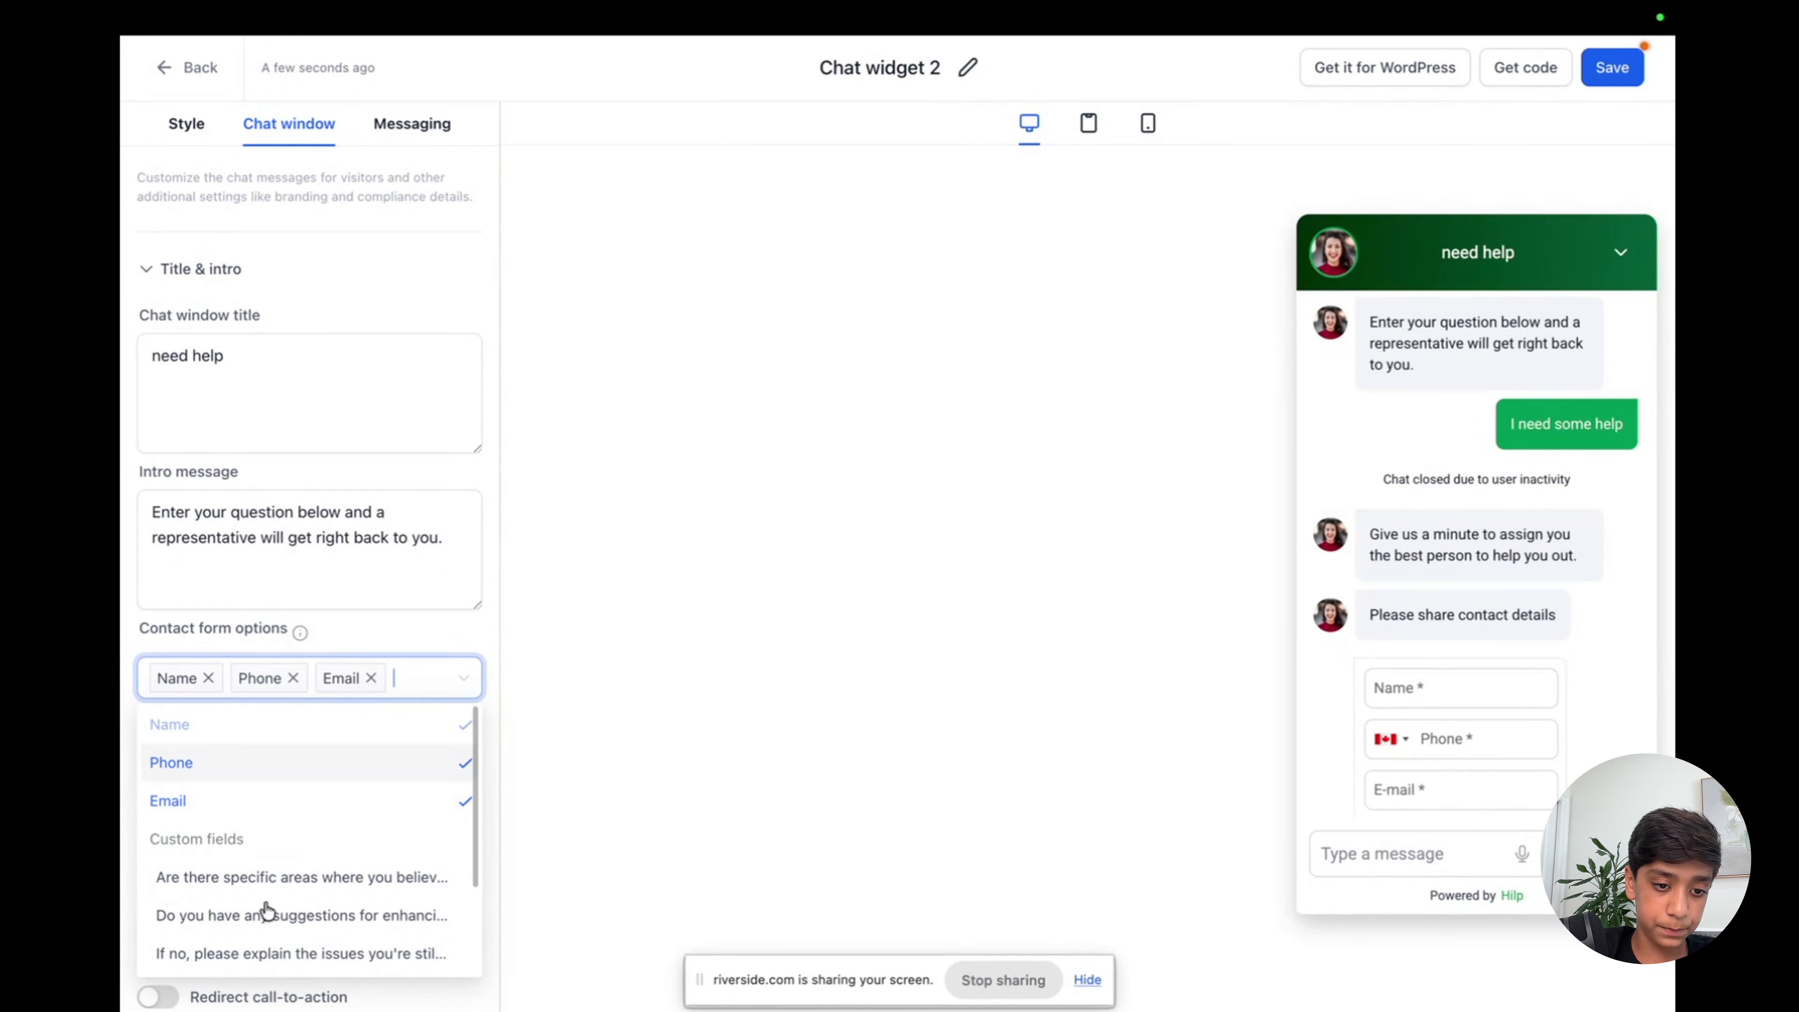
{"action": "left_click", "coordinate": [583, 836]}
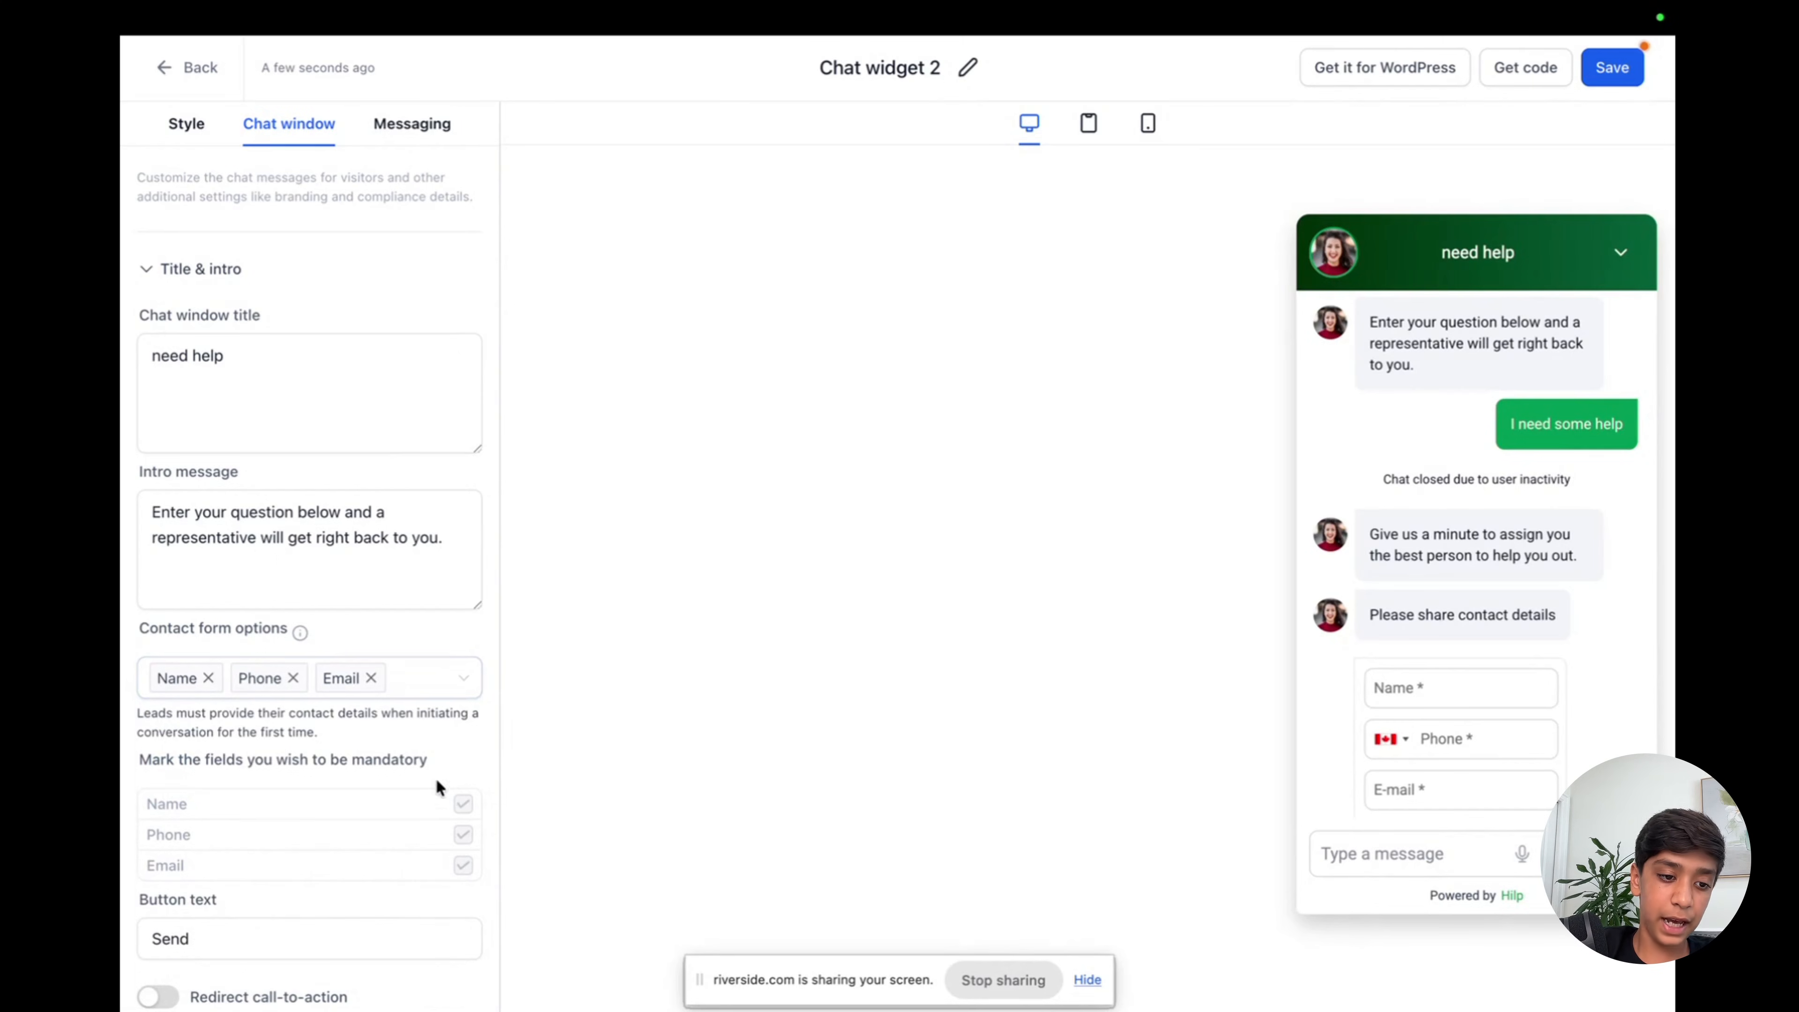
{"action": "left_click", "coordinate": [468, 691]}
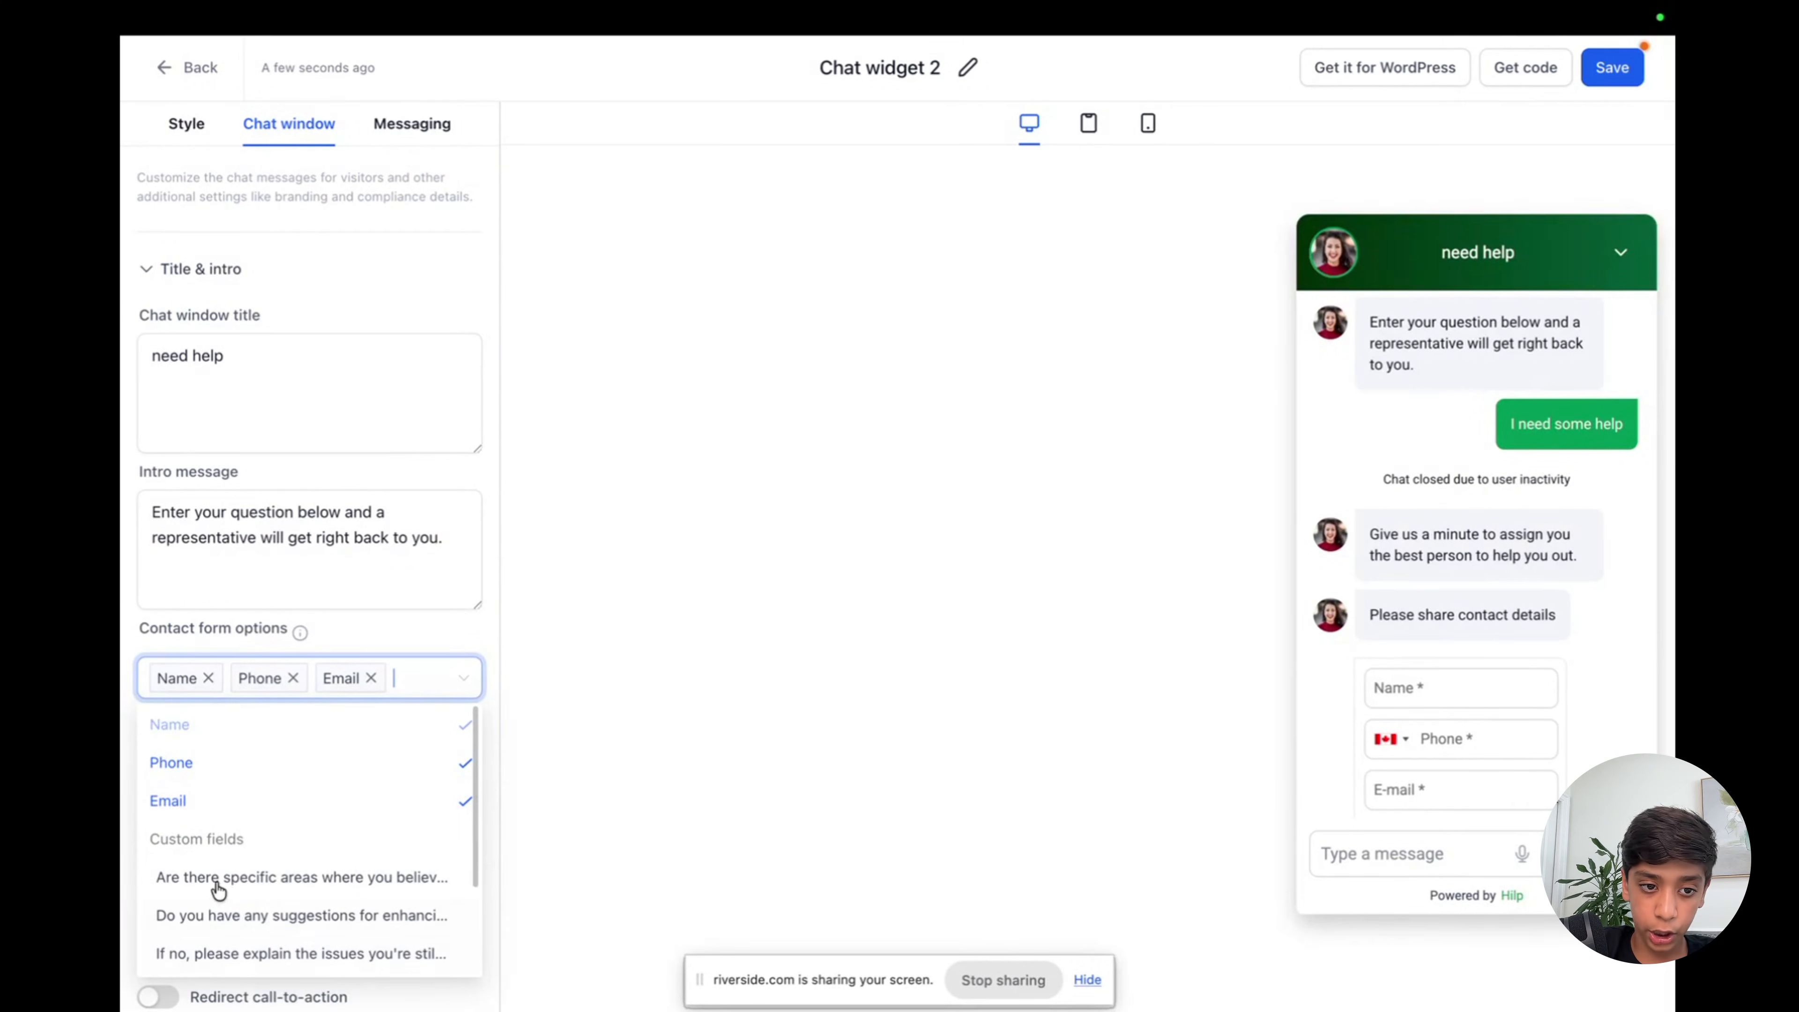
{"action": "left_click", "coordinate": [550, 704]}
Check the button text of the contact form.
{"action": "scroll", "coordinate": [367, 780], "scroll_direction": "down", "scroll_amount": 5}
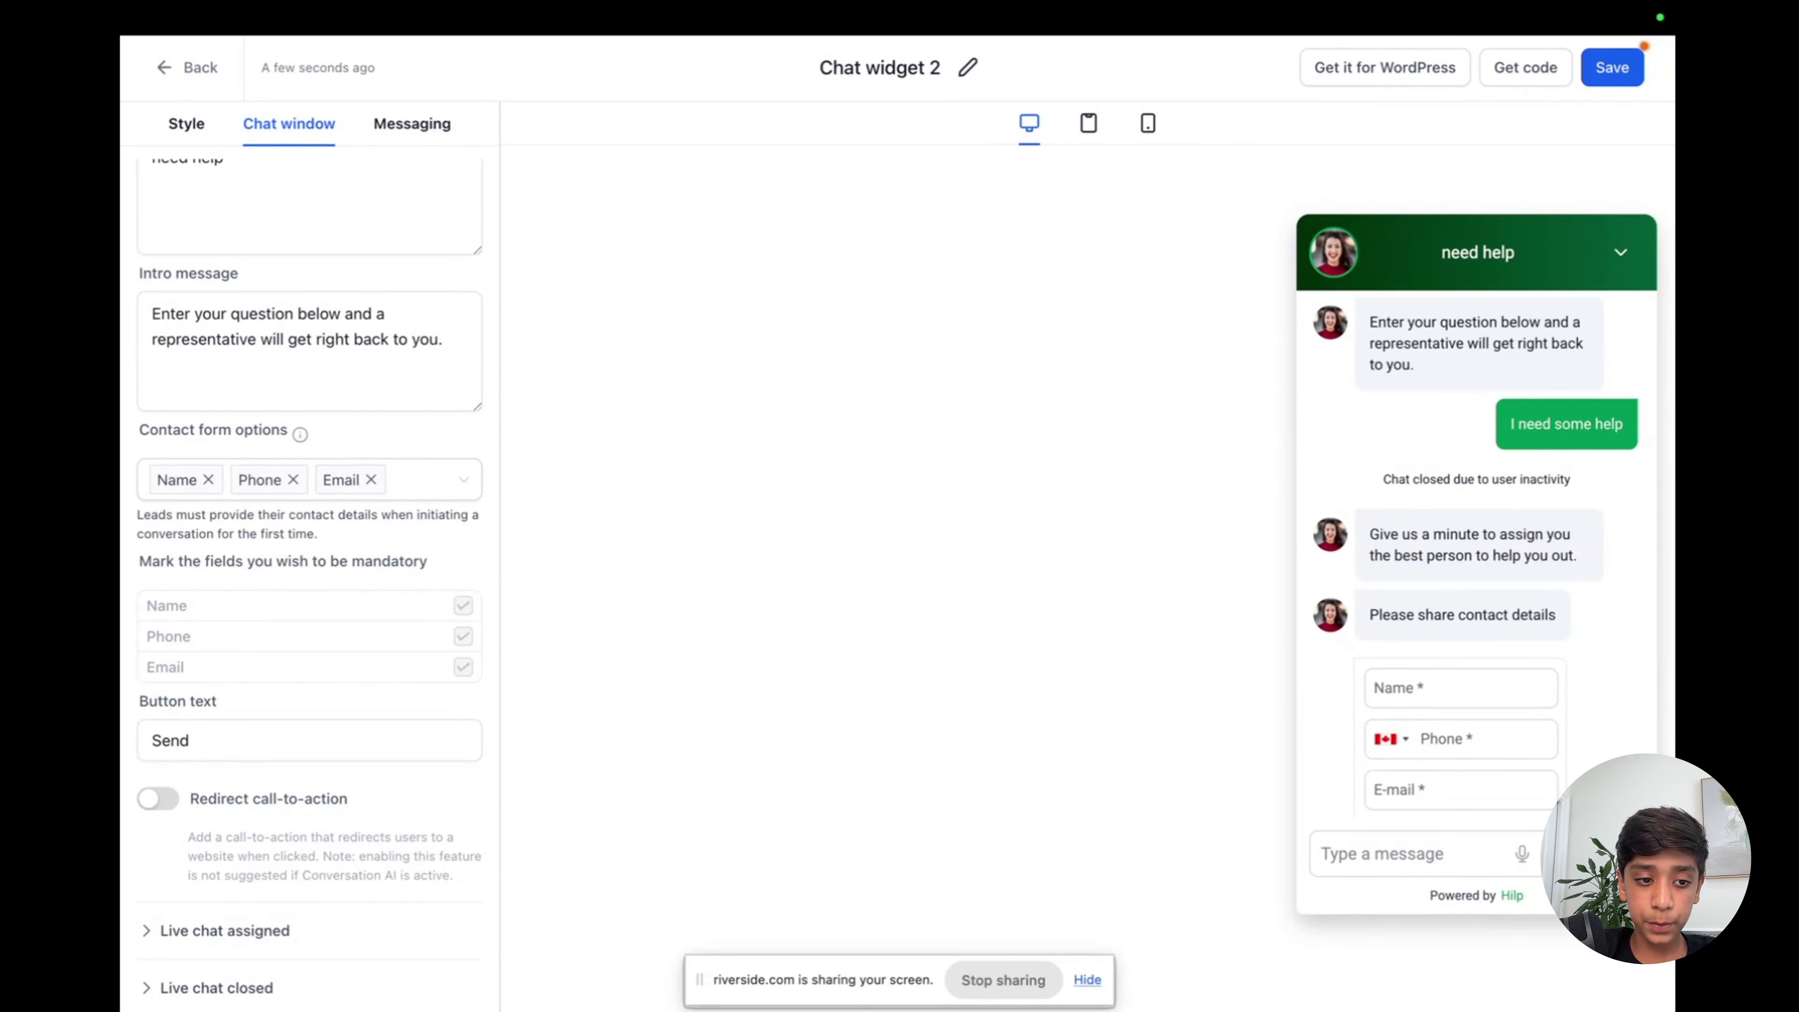
{"action": "double_click", "coordinate": [267, 746]}
{"action": "left_click", "coordinate": [622, 711]}
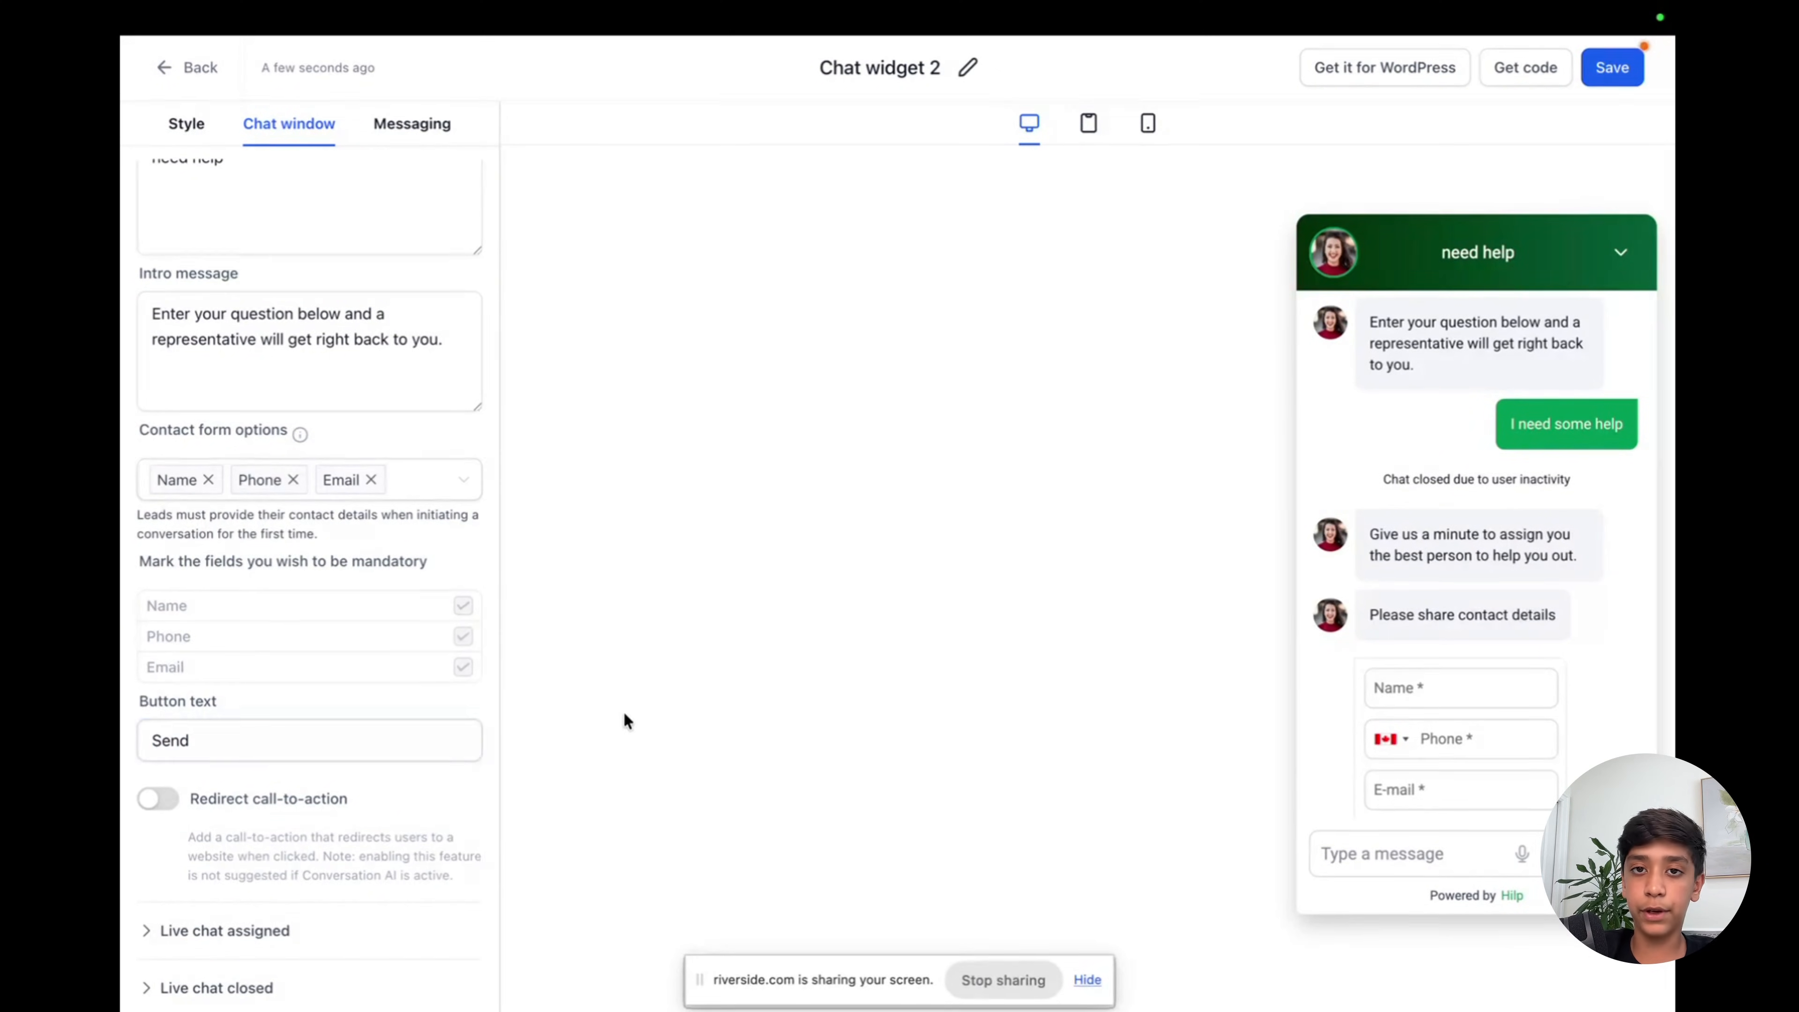
Open the live chat assigned settings and review the contact form system message.
{"action": "scroll", "coordinate": [244, 805], "scroll_direction": "down", "scroll_amount": 2}
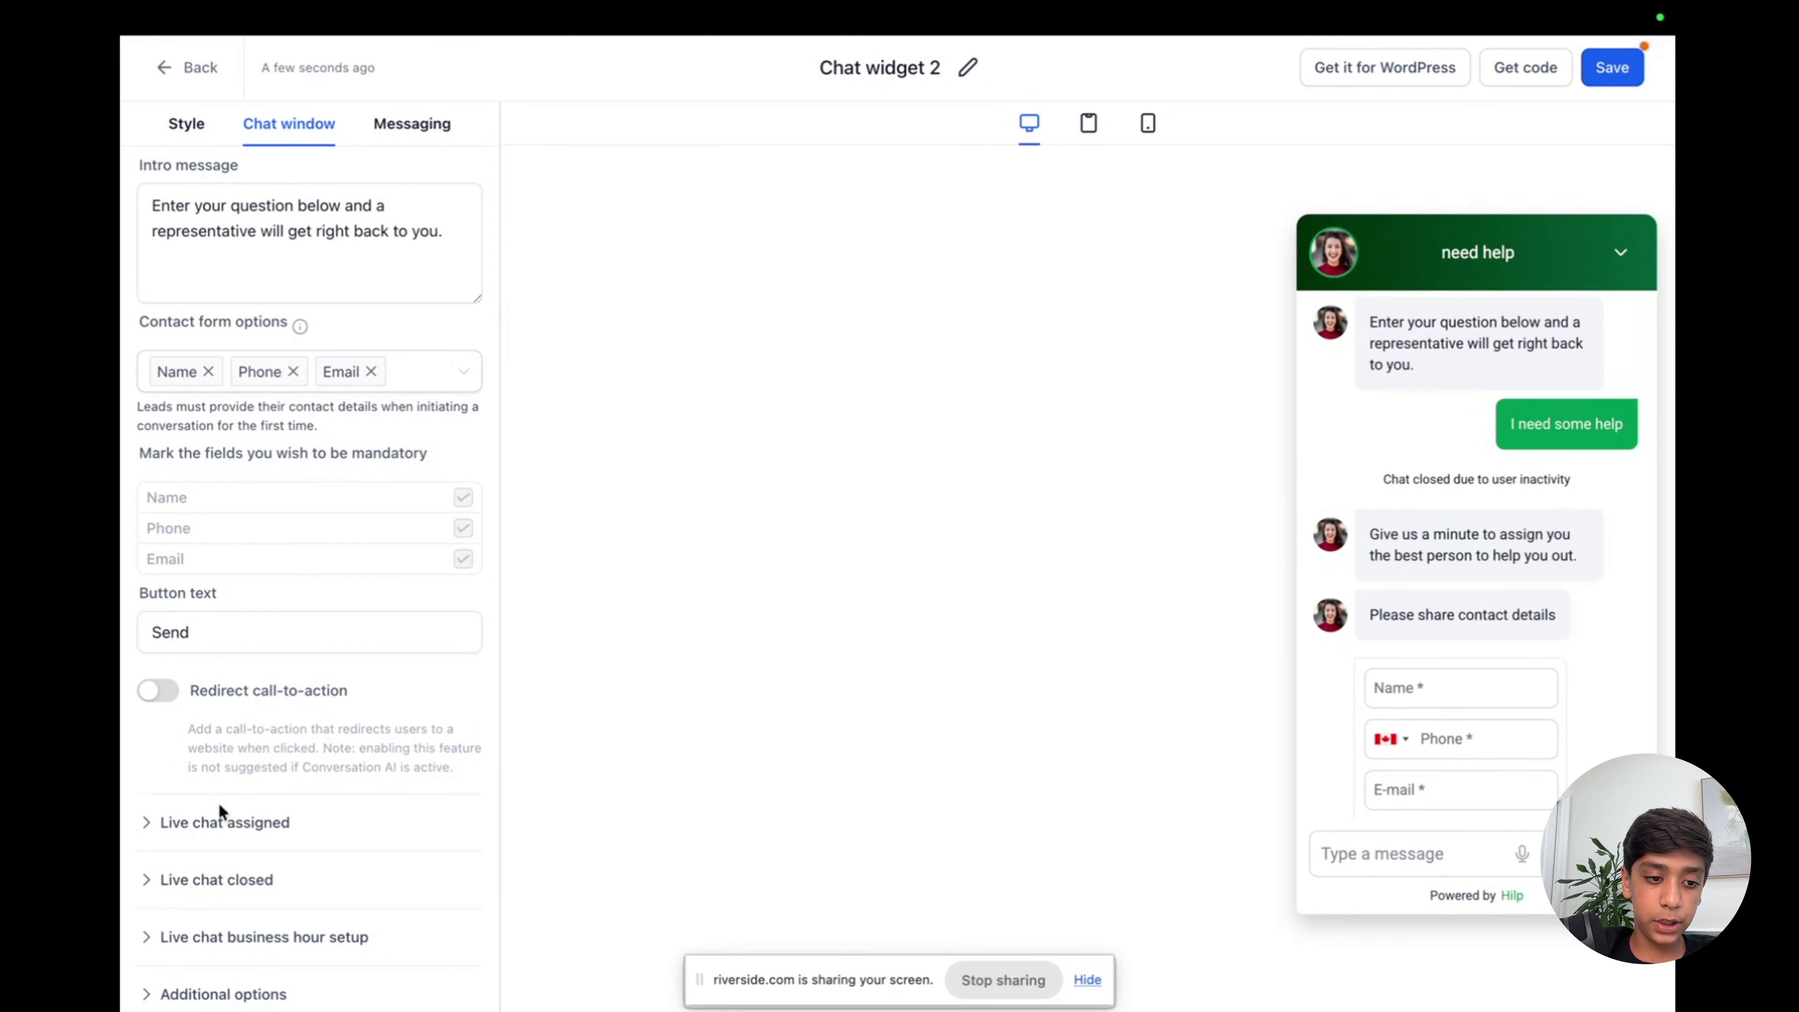
{"action": "left_click", "coordinate": [150, 822]}
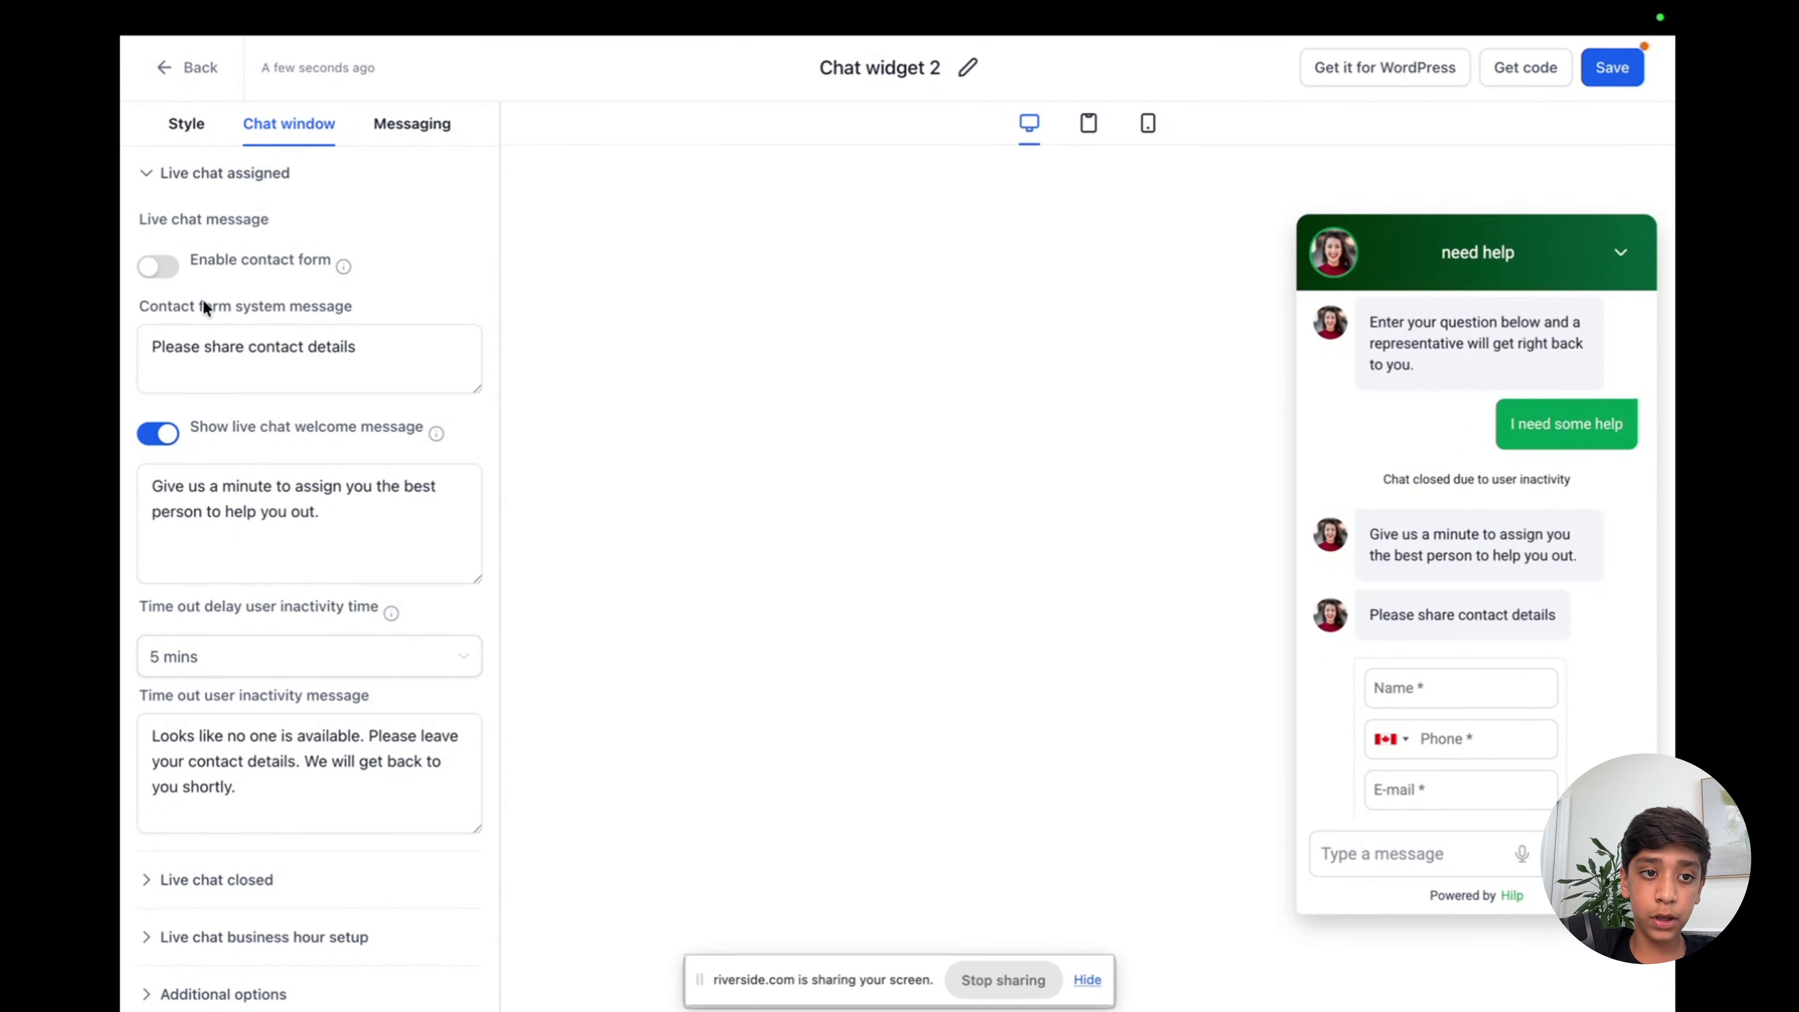
{"action": "left_click", "coordinate": [226, 346]}
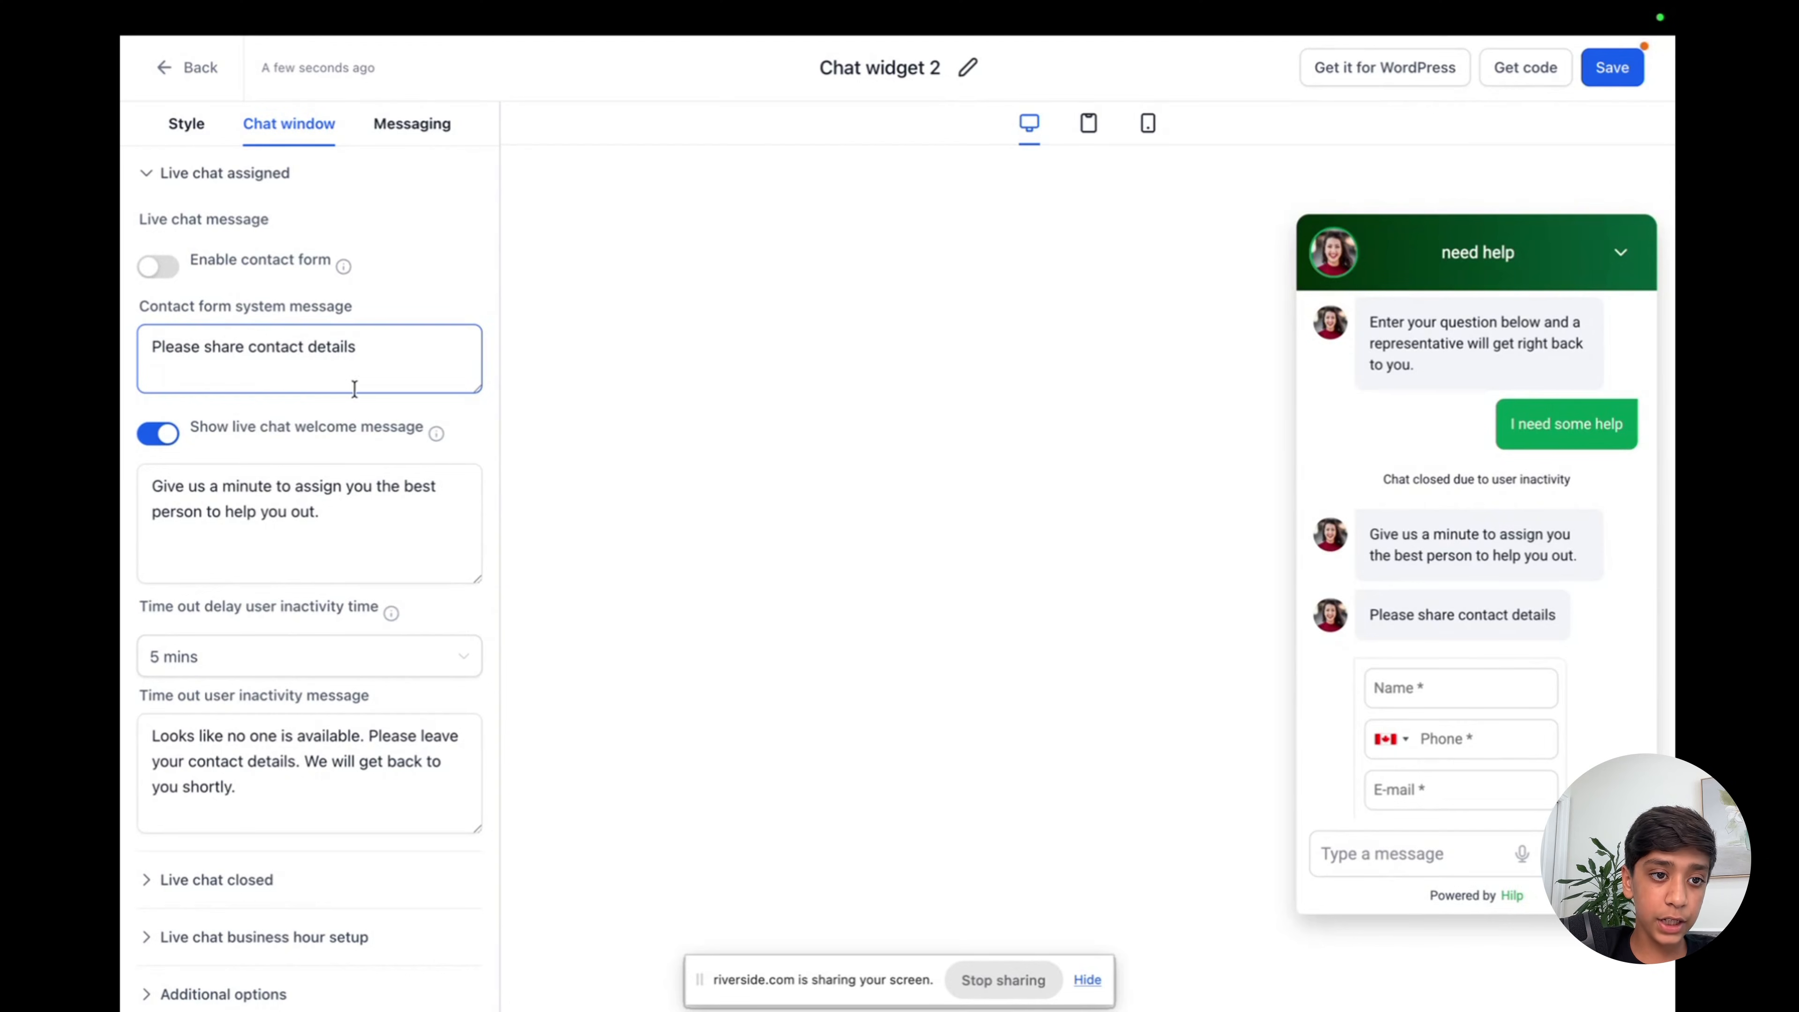
{"action": "left_click_drag", "start_coordinate": [359, 345], "coordinate": [150, 351]}
{"action": "double_click", "coordinate": [390, 354]}
{"action": "left_click", "coordinate": [614, 390]}
{"action": "left_click", "coordinate": [414, 339]}
{"action": "left_click", "coordinate": [495, 360]}
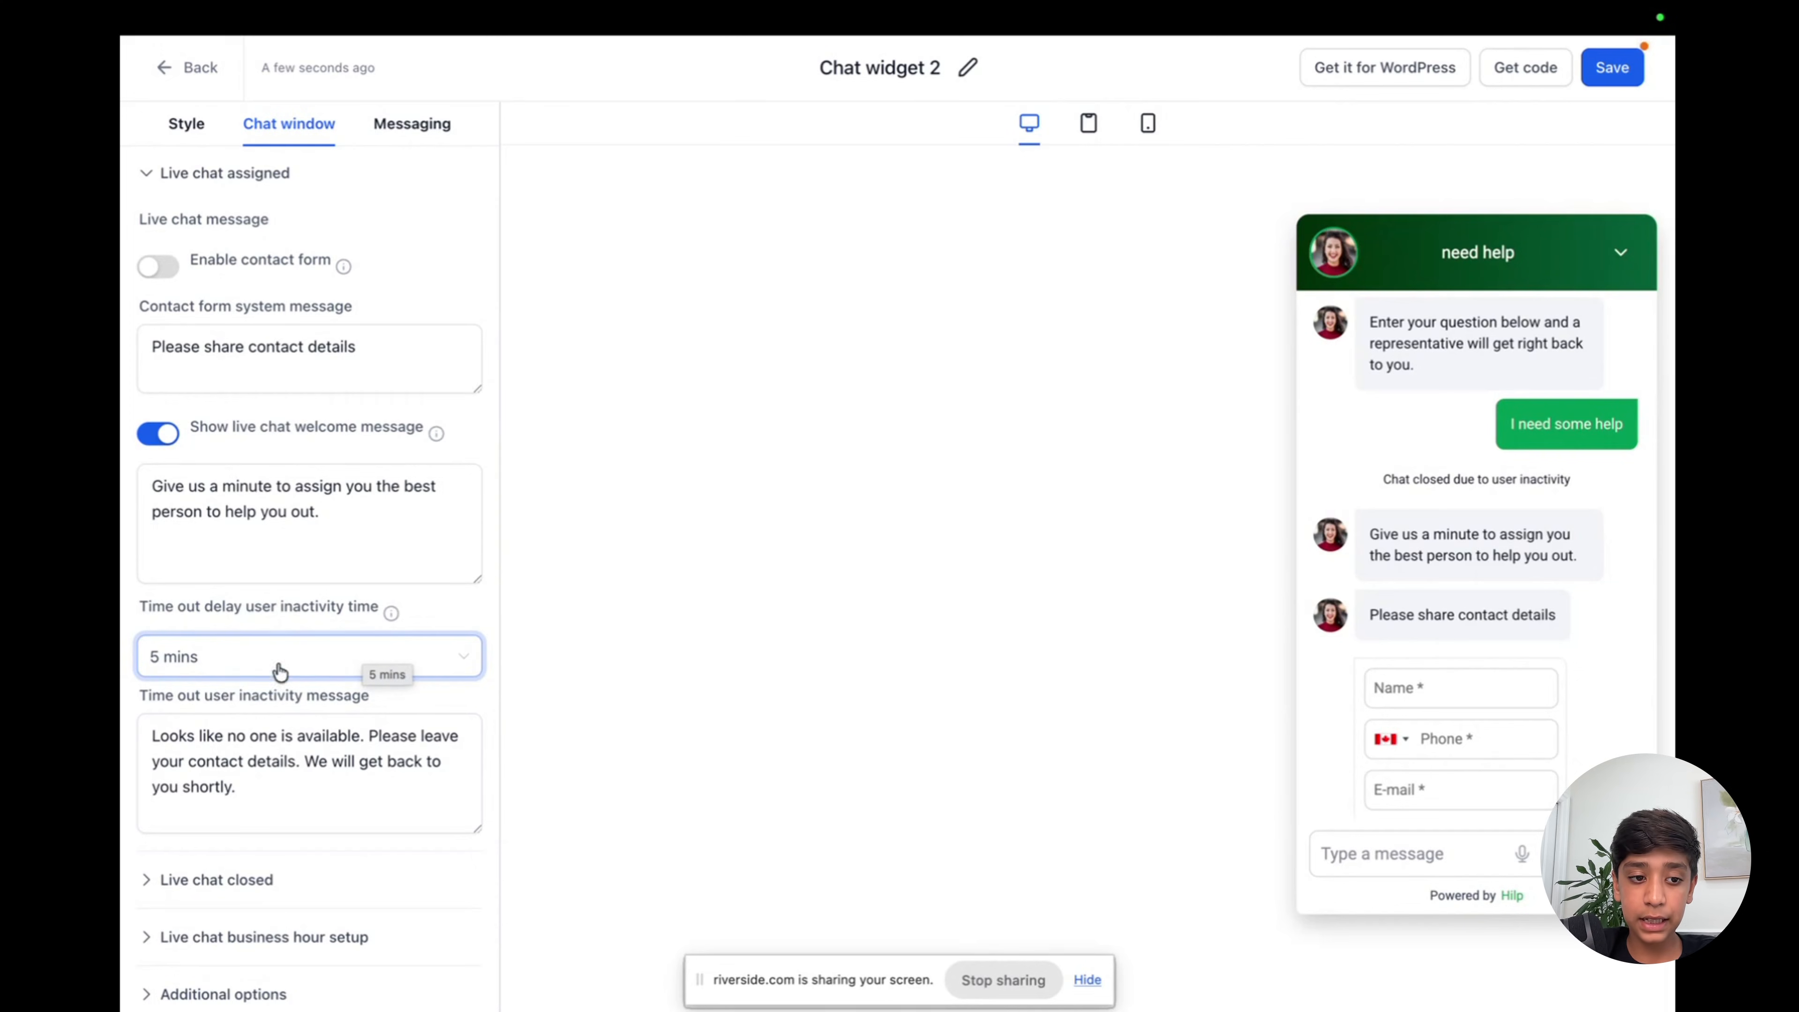
Review the user inactivity timeout message and the available inactivity delay times for assigned live chats.
{"action": "left_click", "coordinate": [150, 734]}
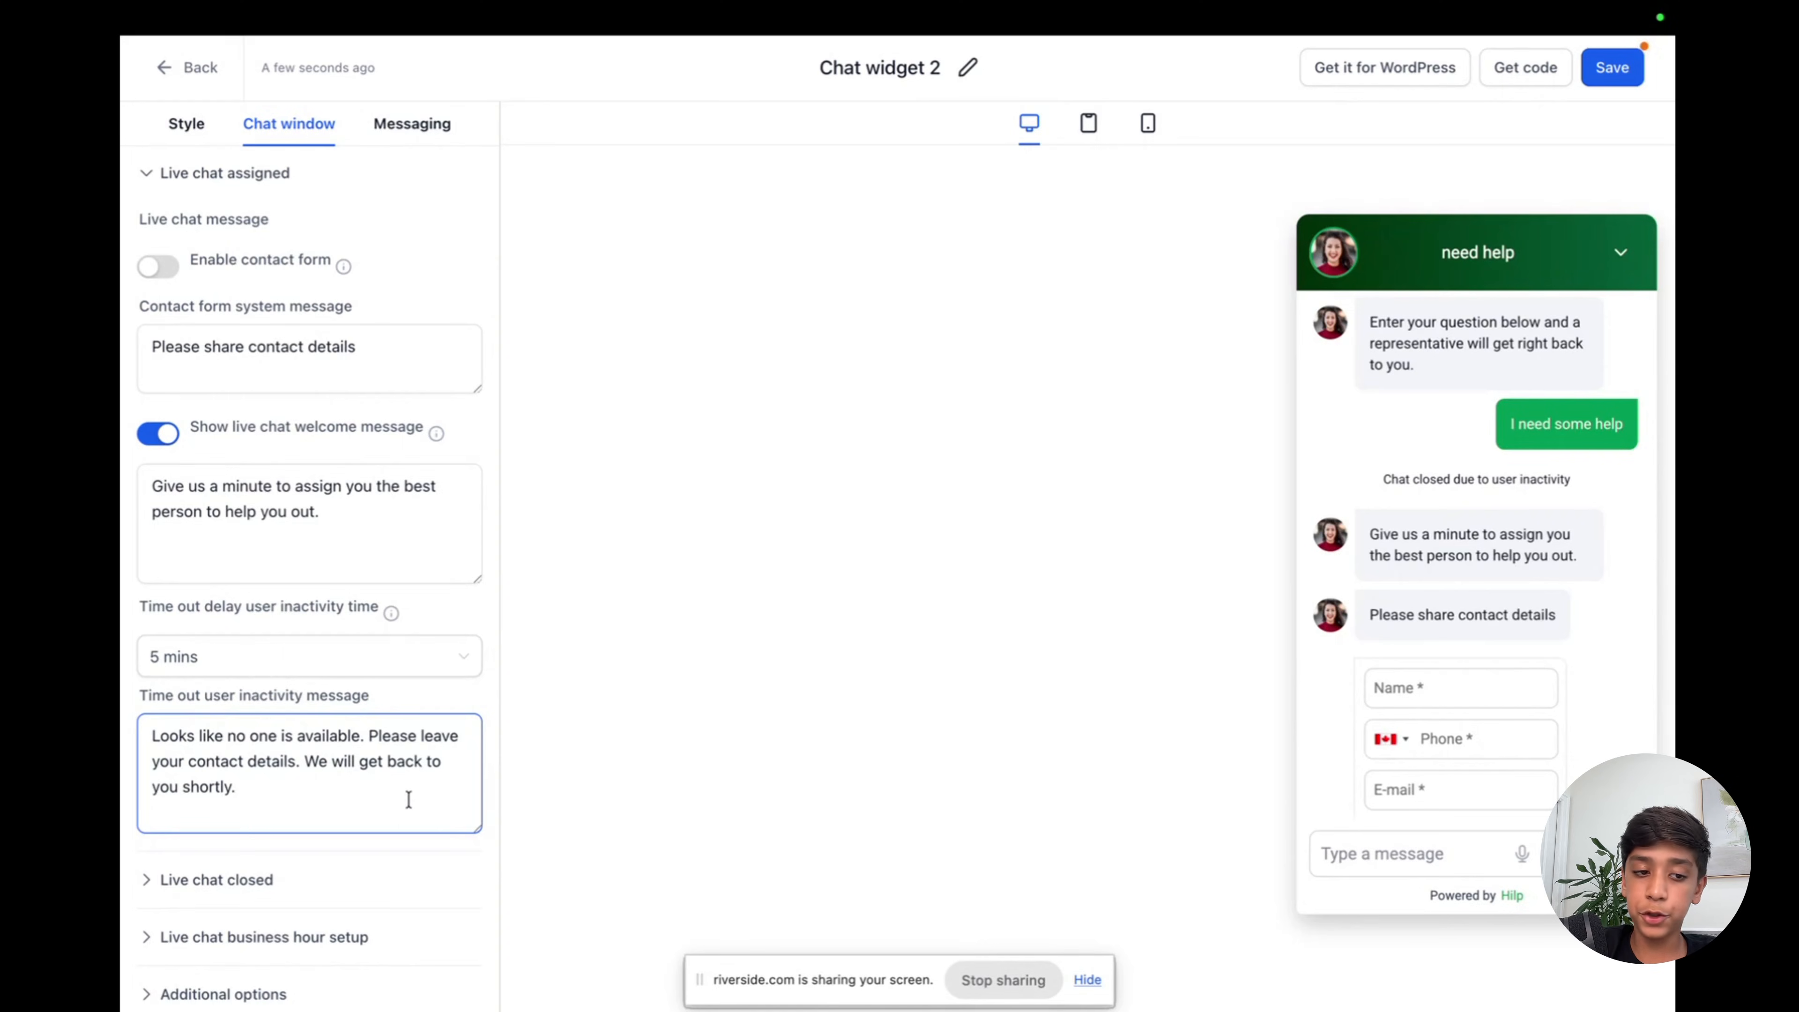
{"action": "left_click", "coordinate": [269, 805]}
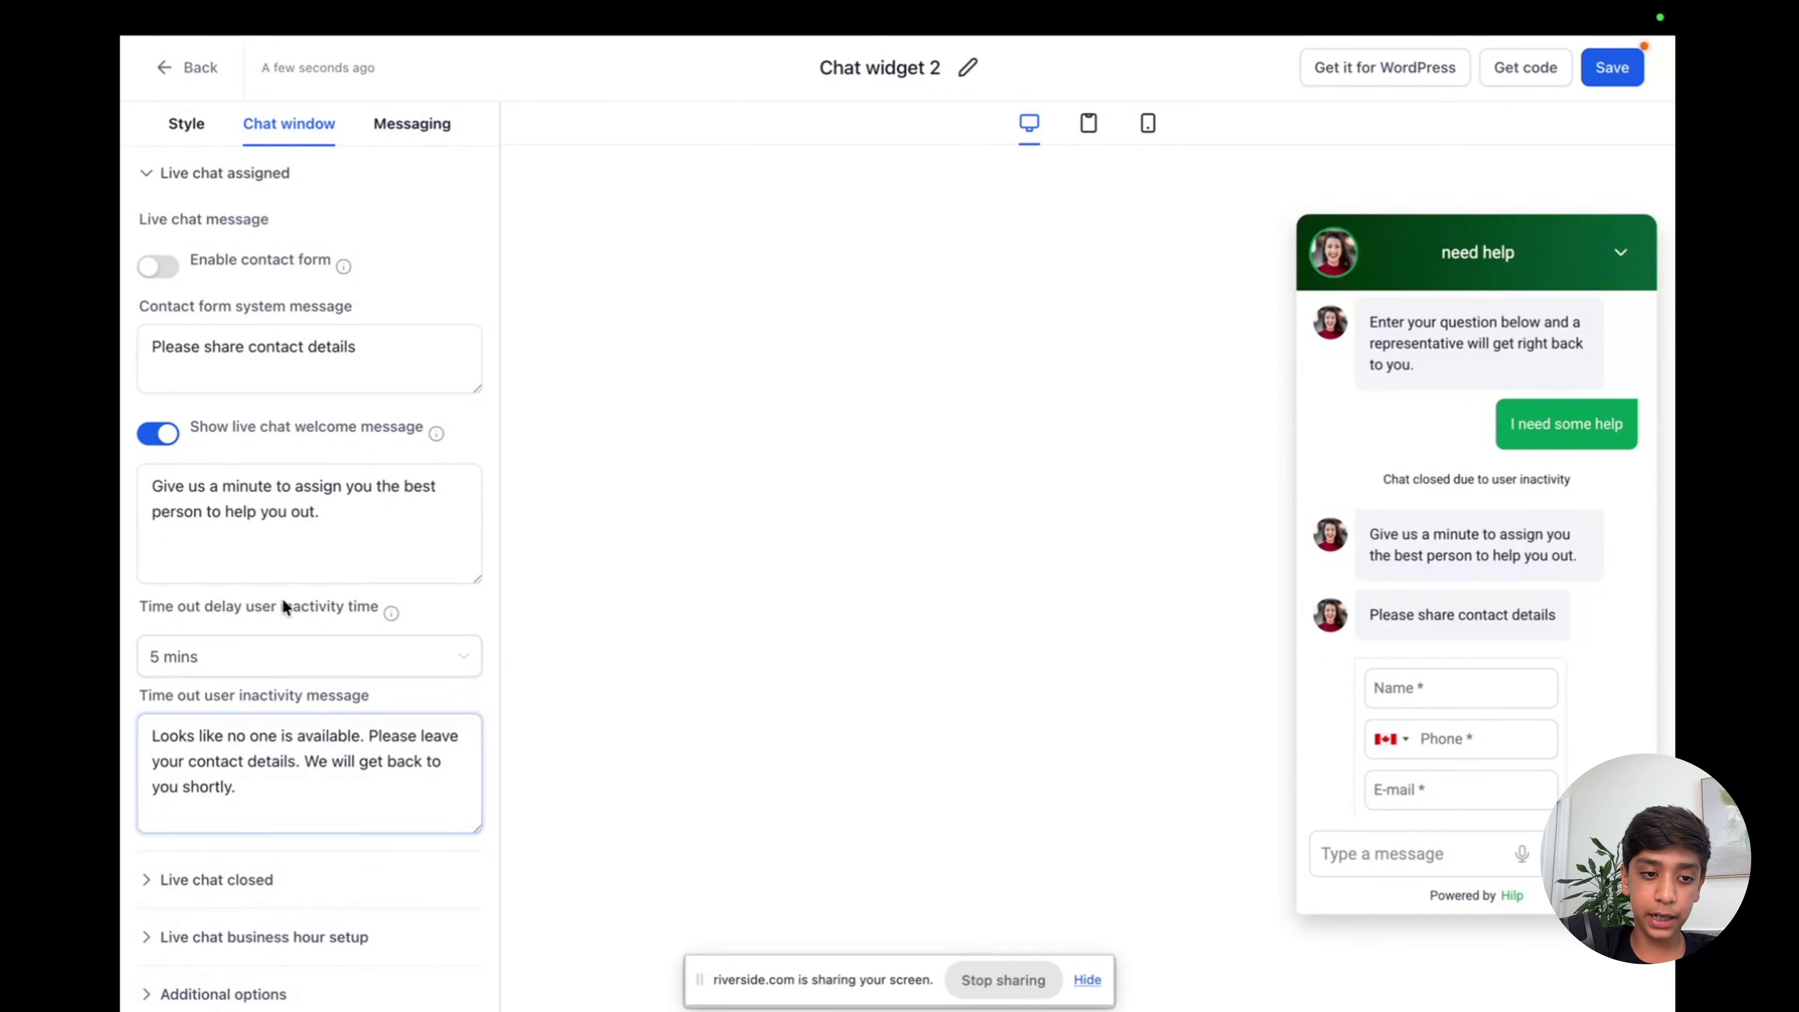
{"action": "left_click_drag", "start_coordinate": [281, 600], "coordinate": [379, 608]}
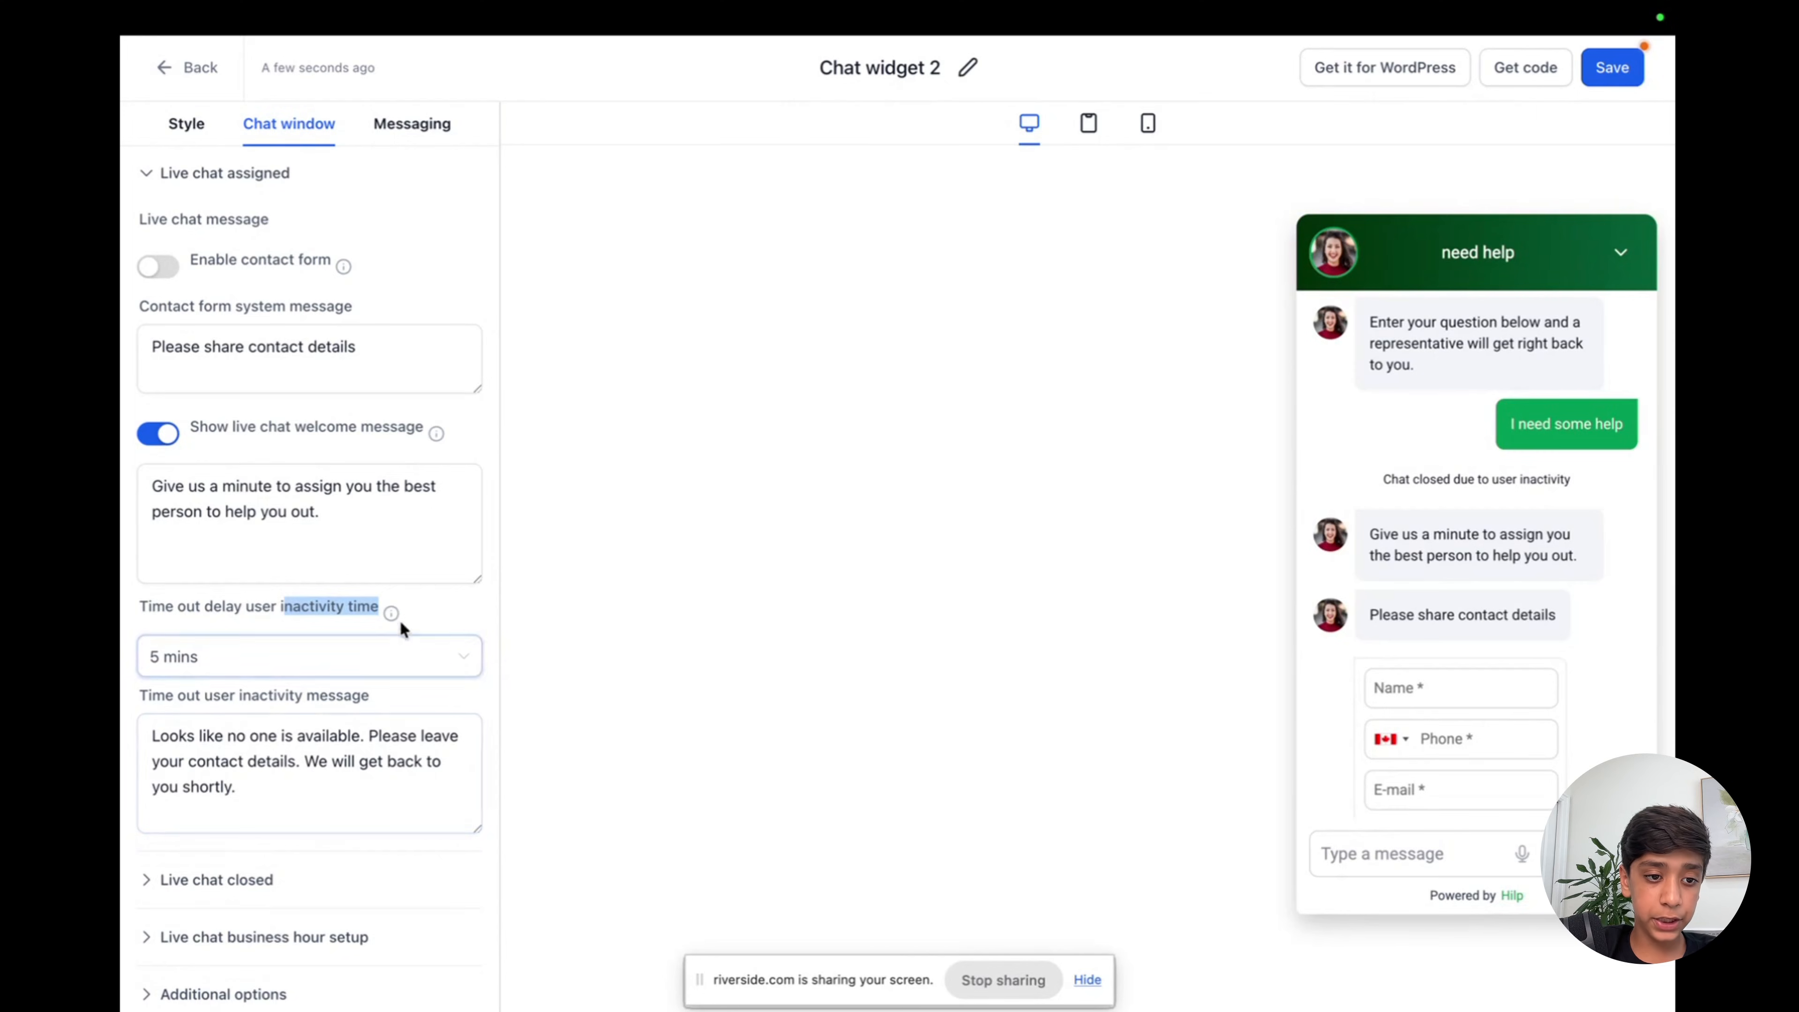
{"action": "left_click", "coordinate": [391, 650]}
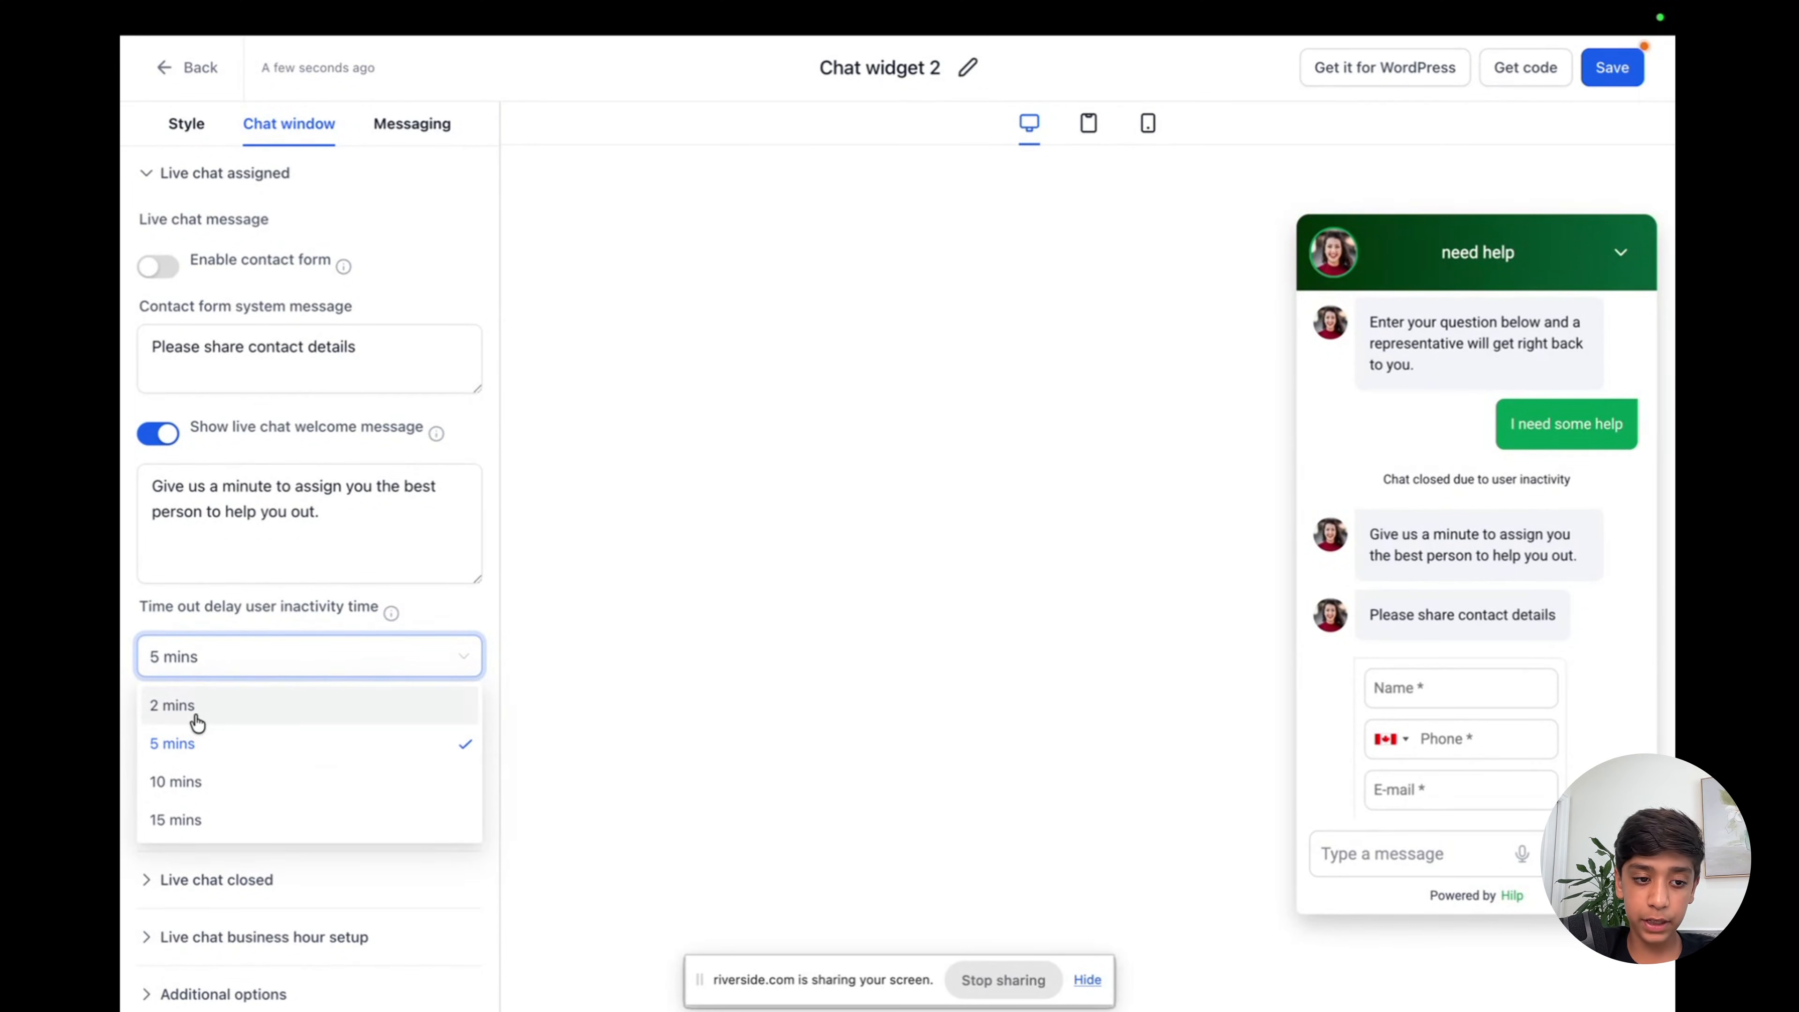
{"action": "left_click", "coordinate": [614, 670]}
{"action": "left_click", "coordinate": [210, 661]}
{"action": "left_click", "coordinate": [215, 659]}
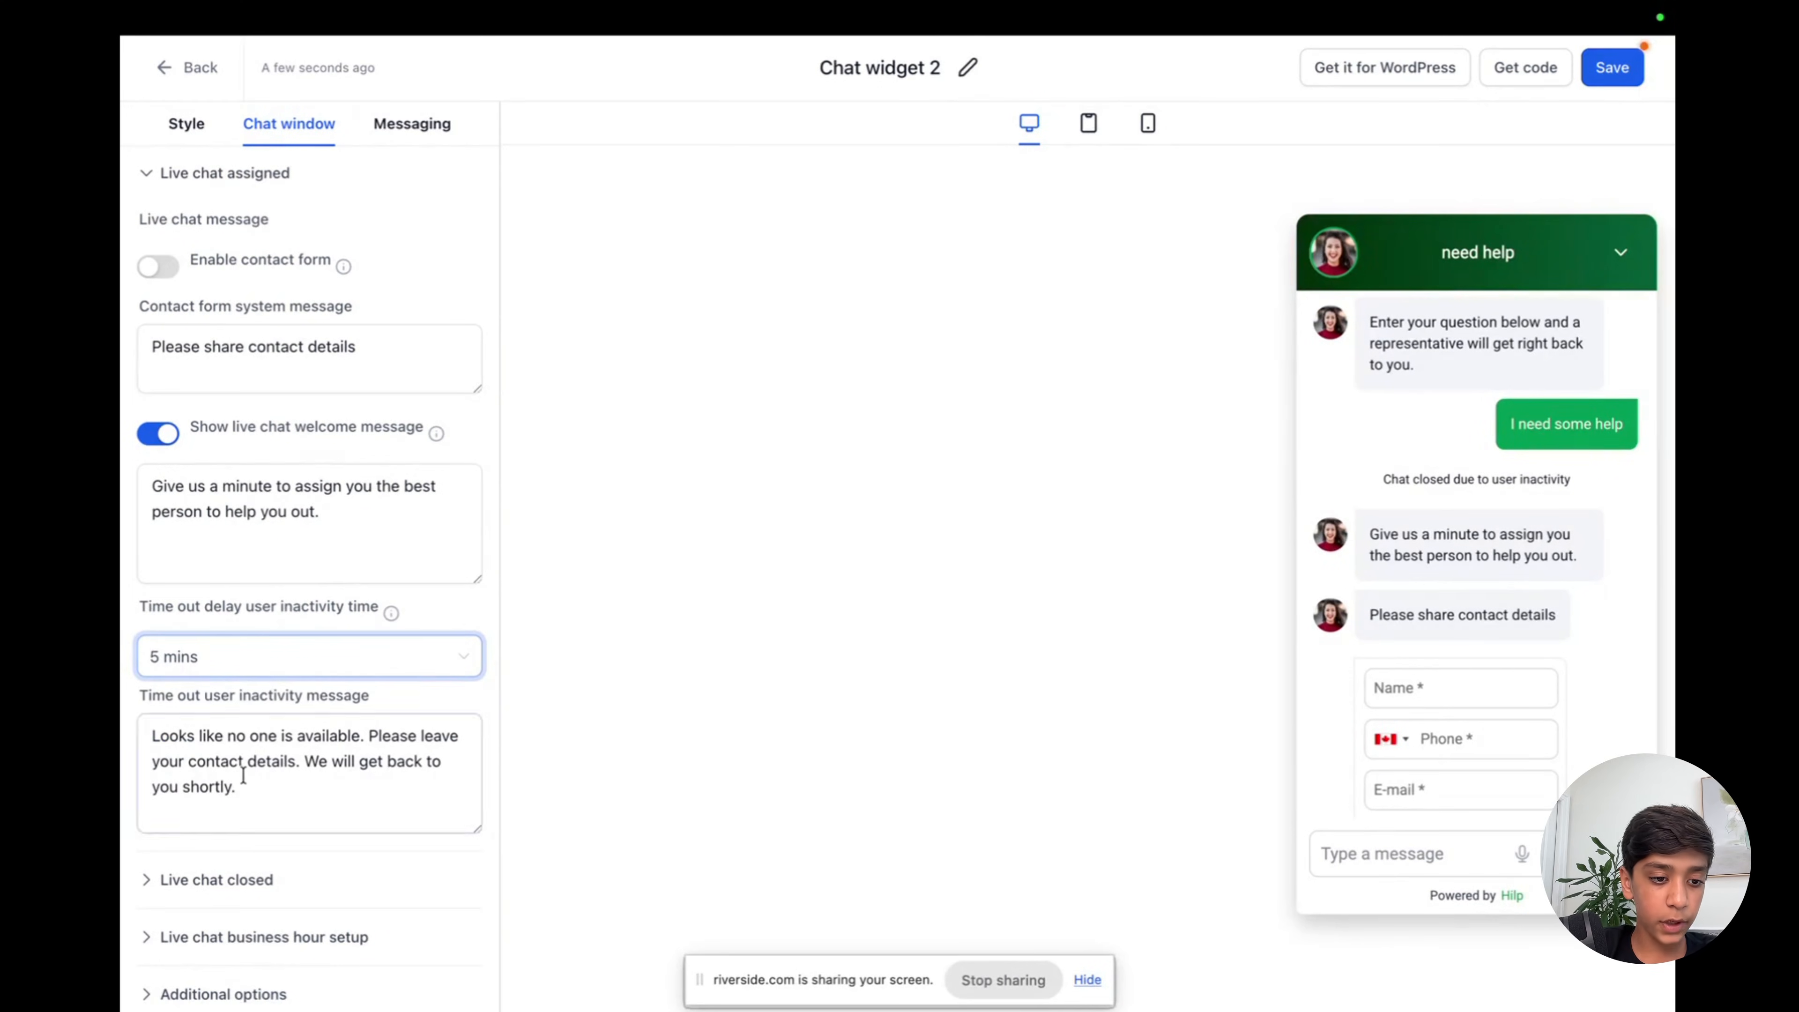
Set the chat closed contact inactivity time to 10 mins in the live chat closed settings and review the inactivity message.
{"action": "left_click", "coordinate": [165, 883]}
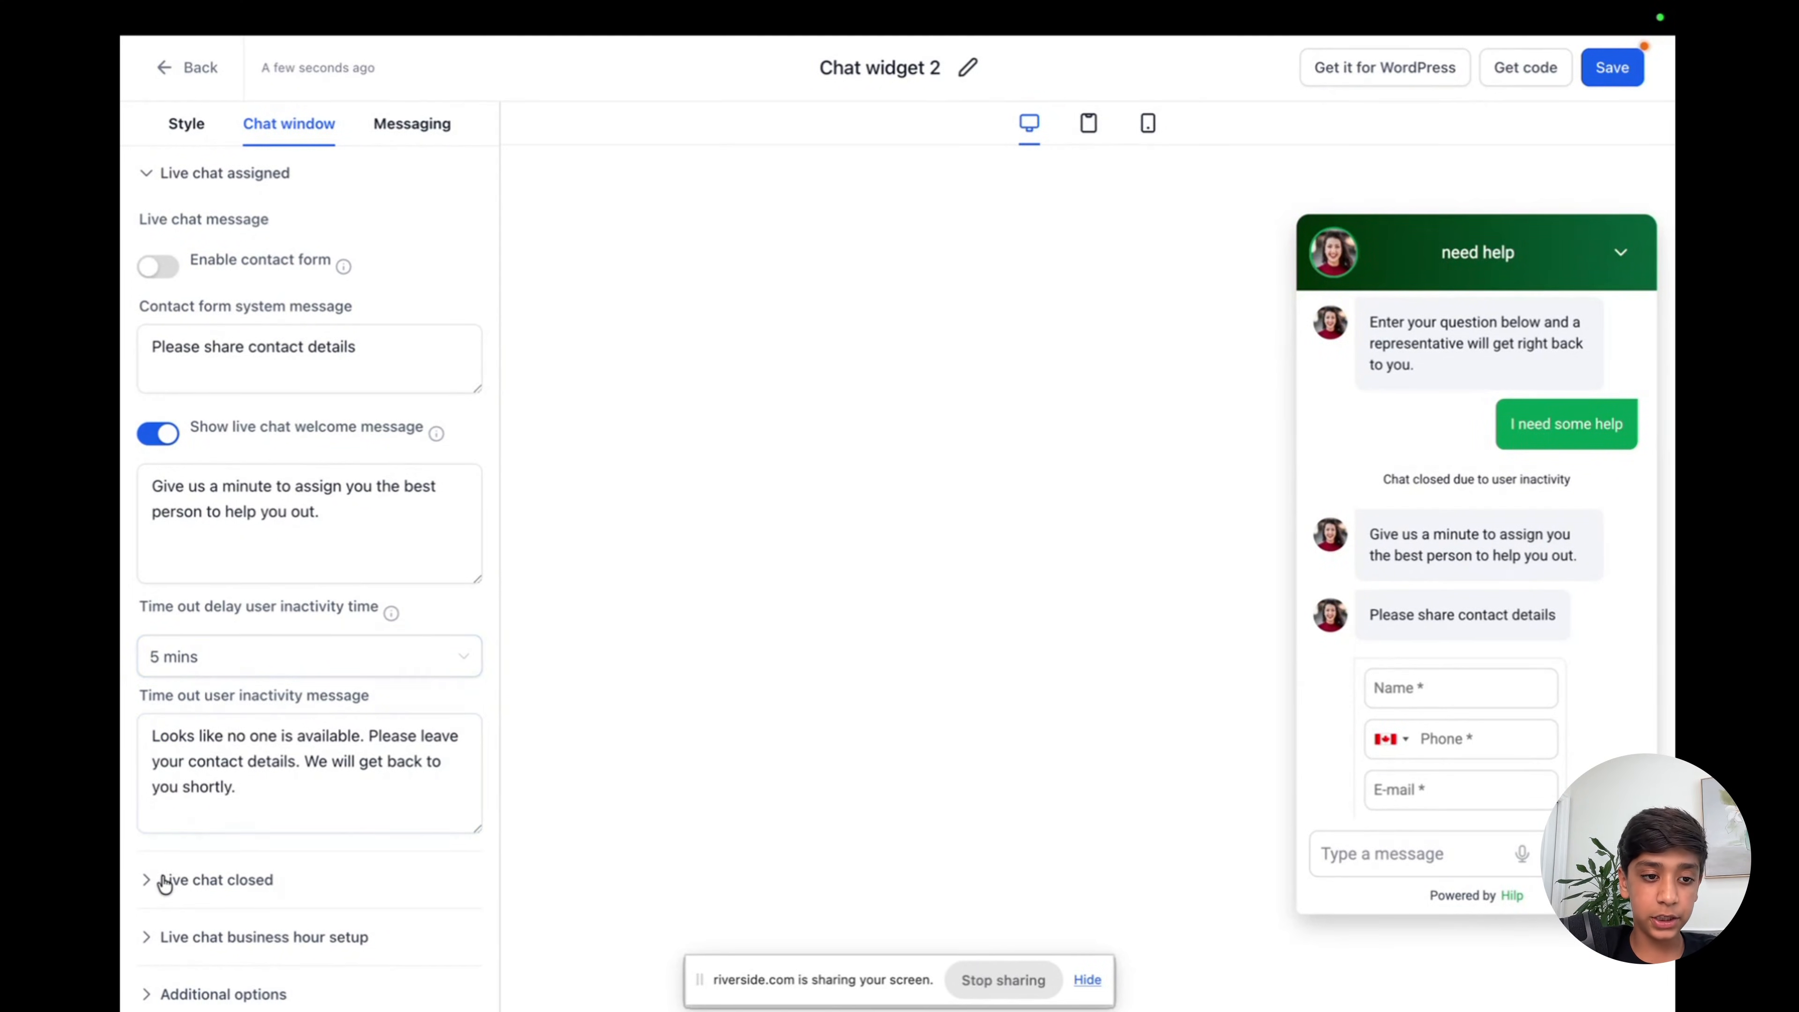
{"action": "left_click", "coordinate": [165, 883]}
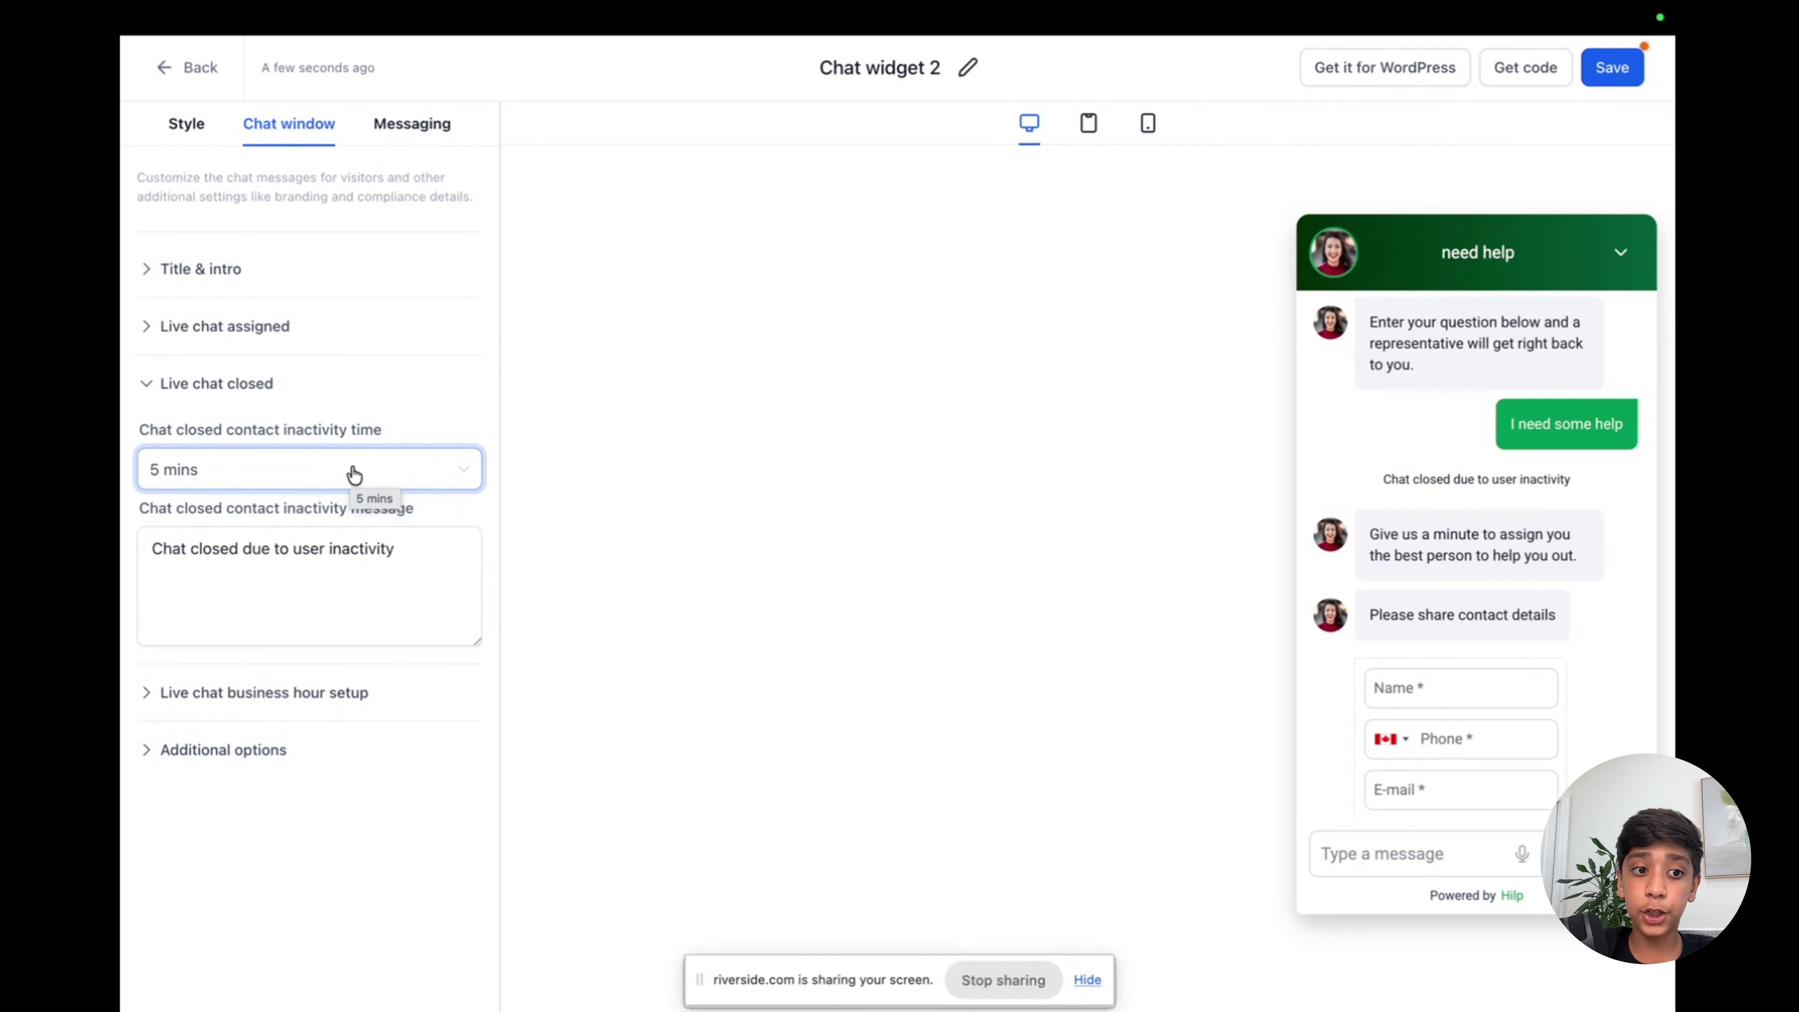
{"action": "left_click", "coordinate": [363, 547]}
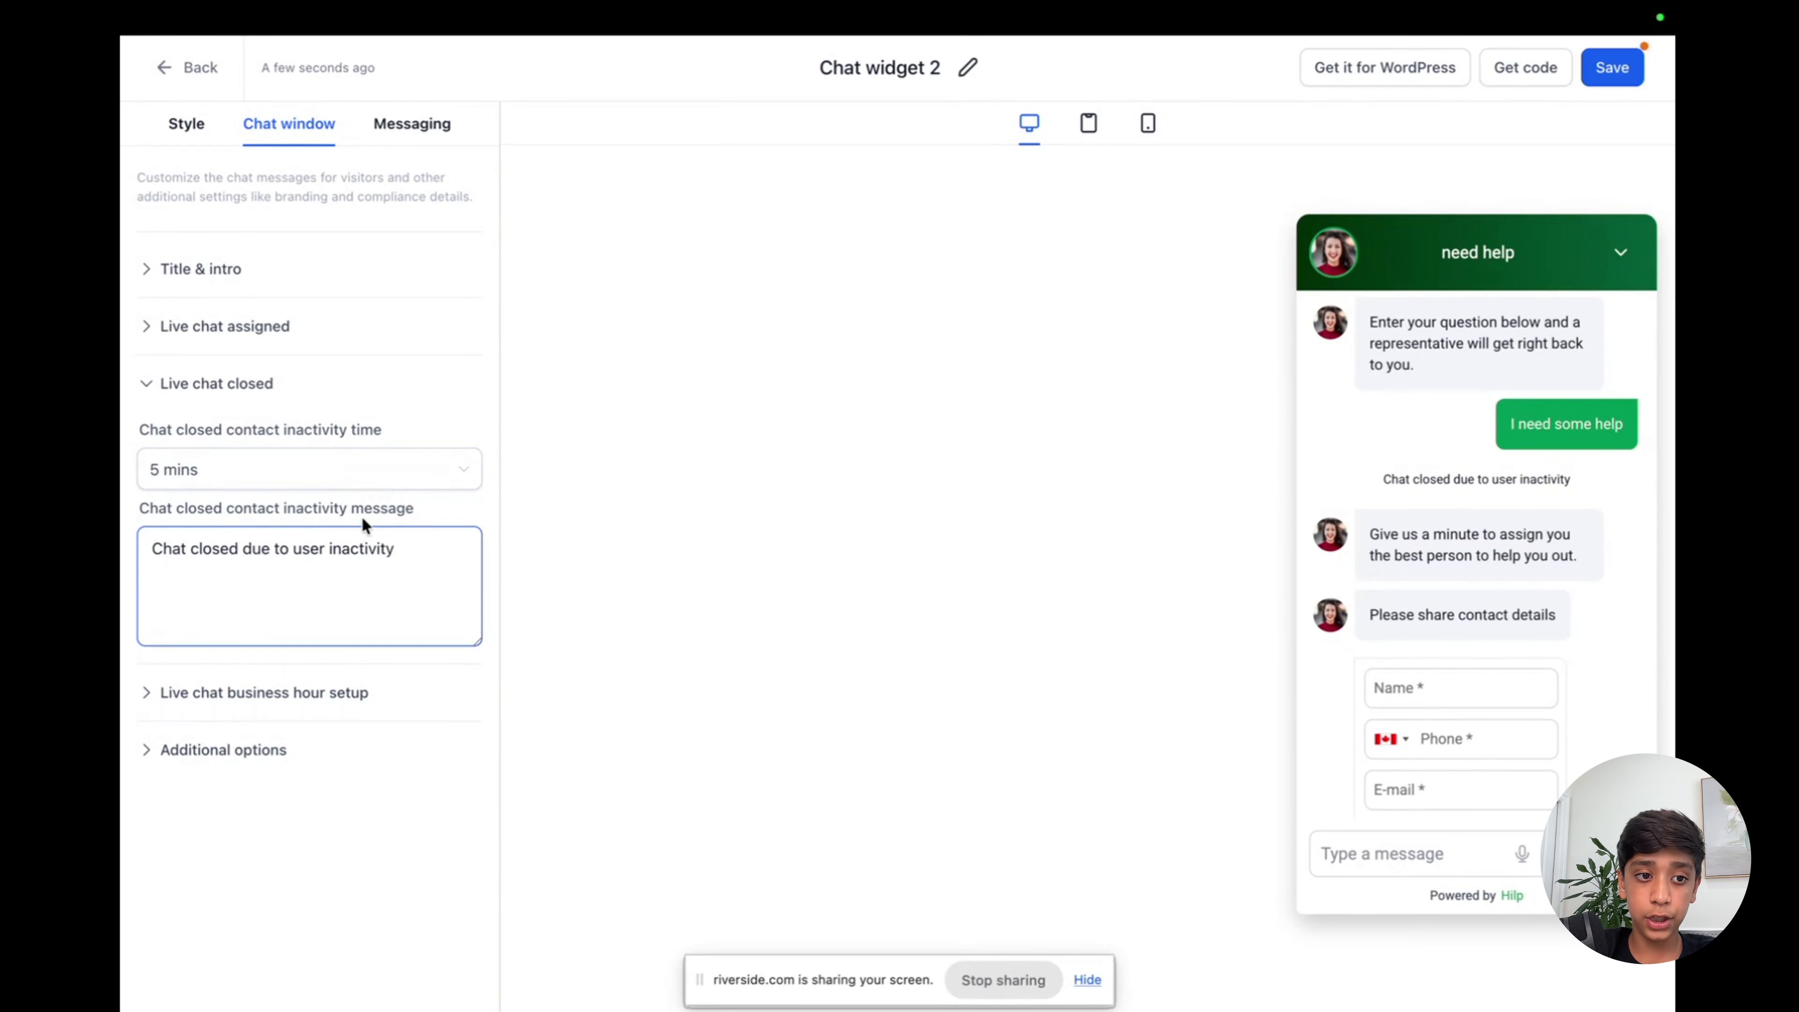
{"action": "left_click", "coordinate": [327, 481]}
{"action": "left_click", "coordinate": [327, 480]}
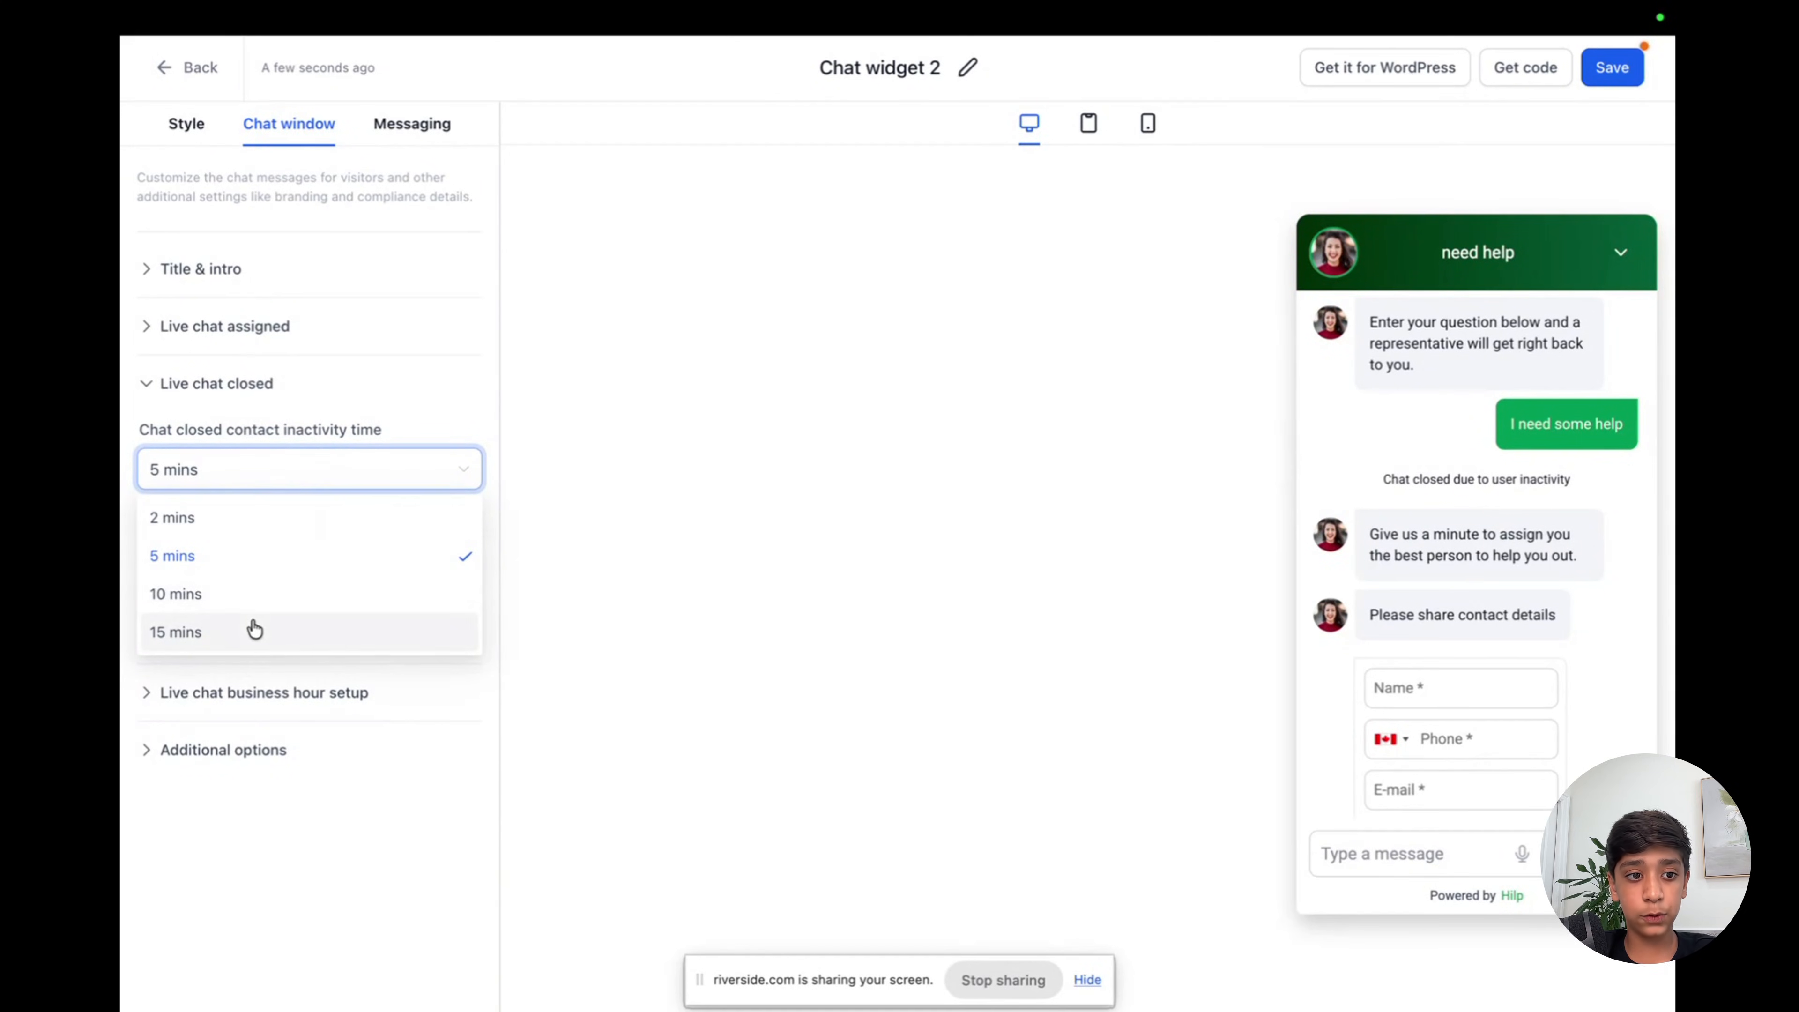
{"action": "left_click", "coordinate": [216, 594]}
{"action": "left_click", "coordinate": [400, 549]}
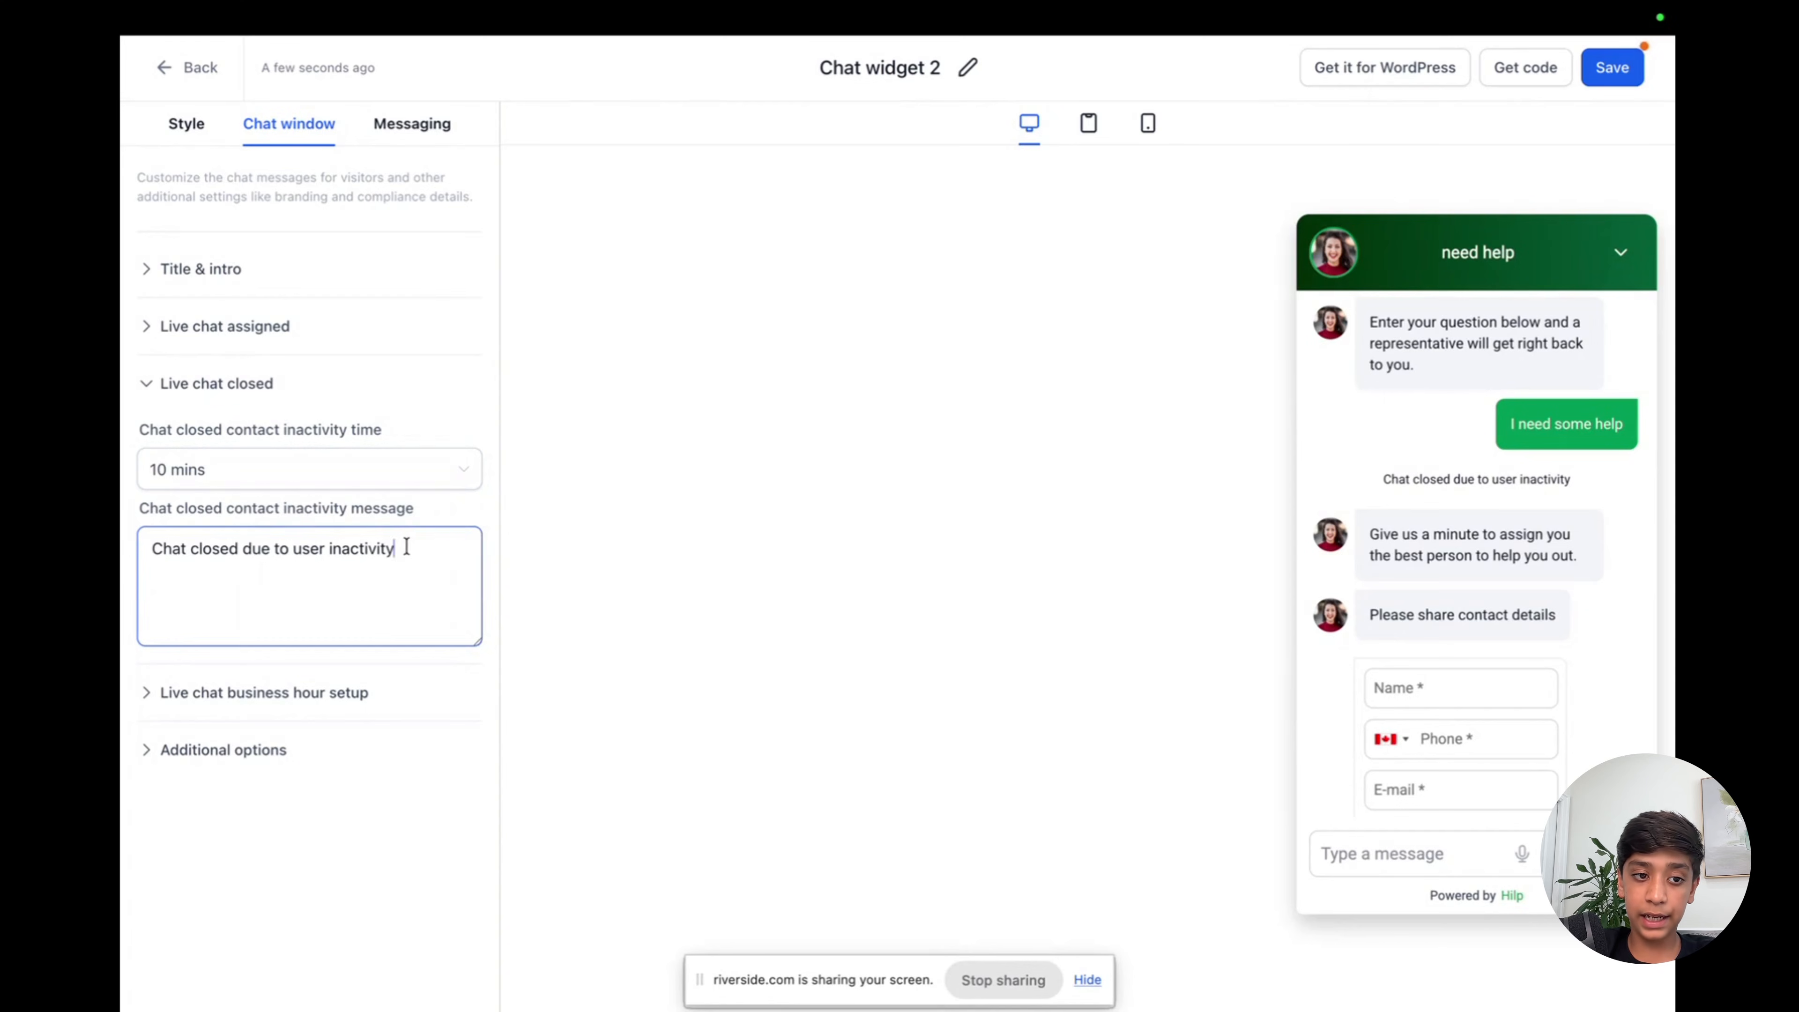
{"action": "left_click_drag", "start_coordinate": [397, 548], "coordinate": [141, 556]}
{"action": "left_click", "coordinate": [970, 713]}
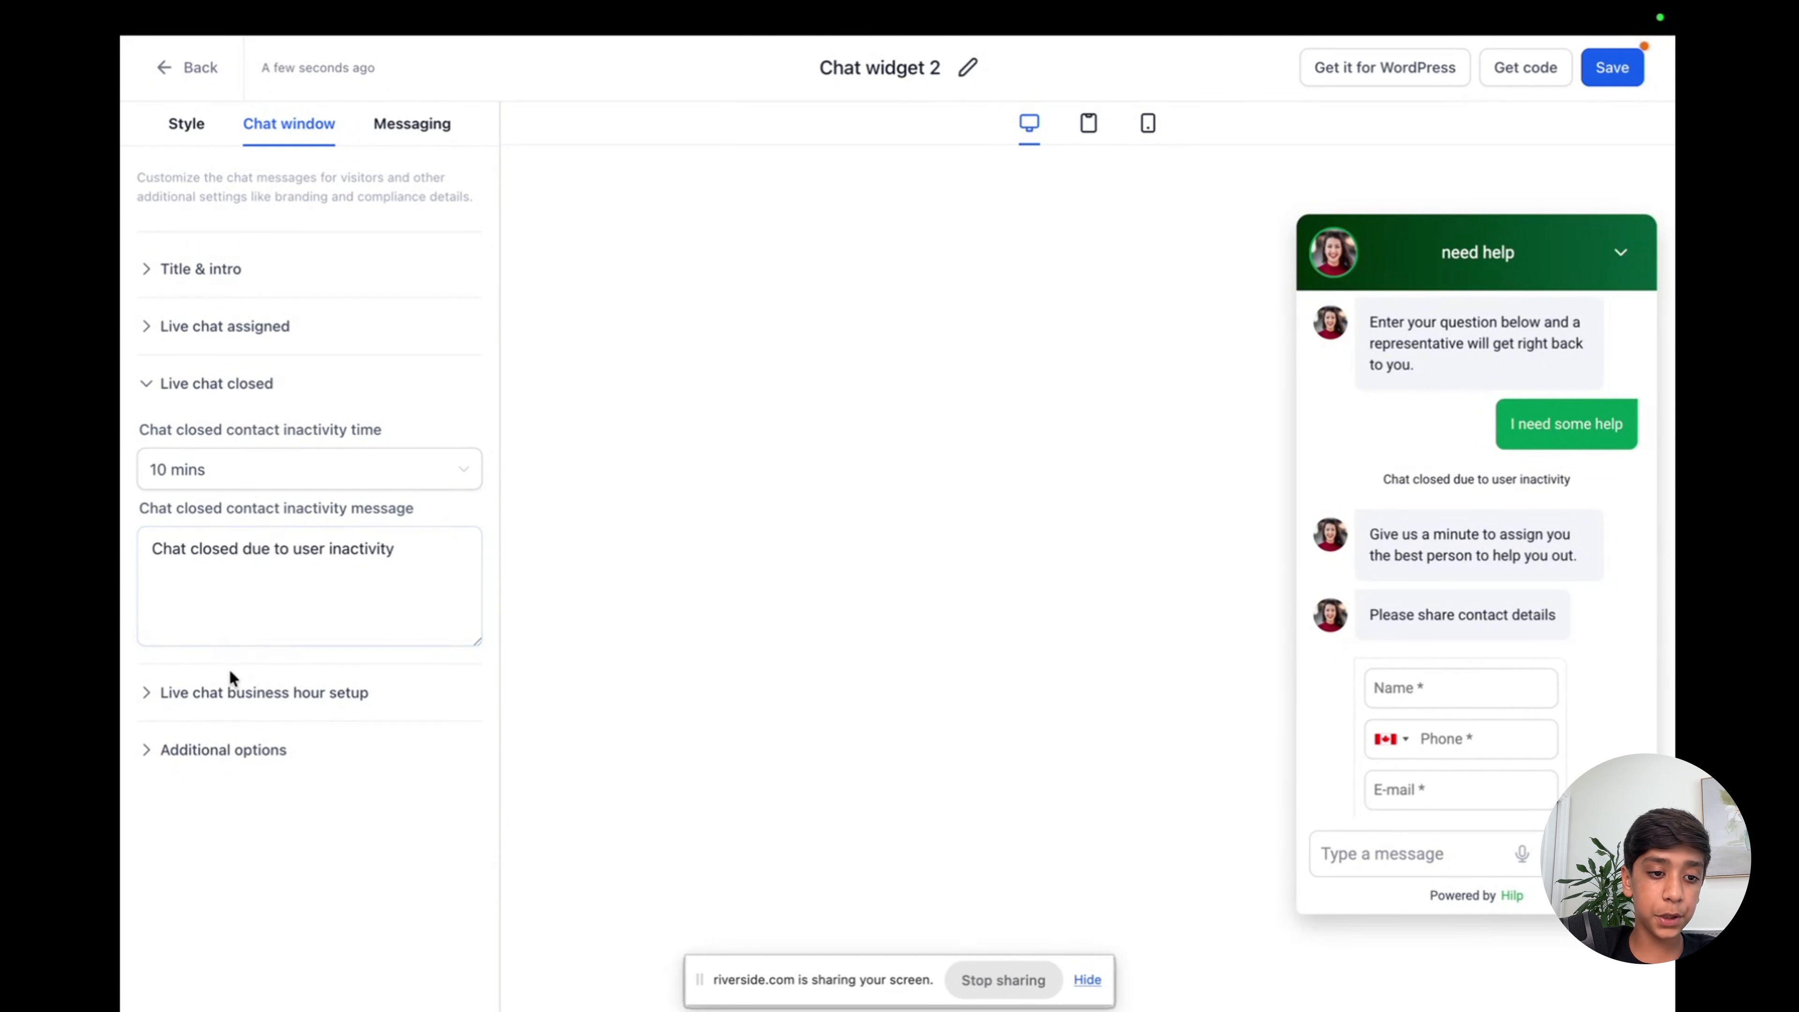
Try enabling business office hours in the live chat business hour setup, and turn the option off again.
{"action": "left_click", "coordinate": [187, 691]}
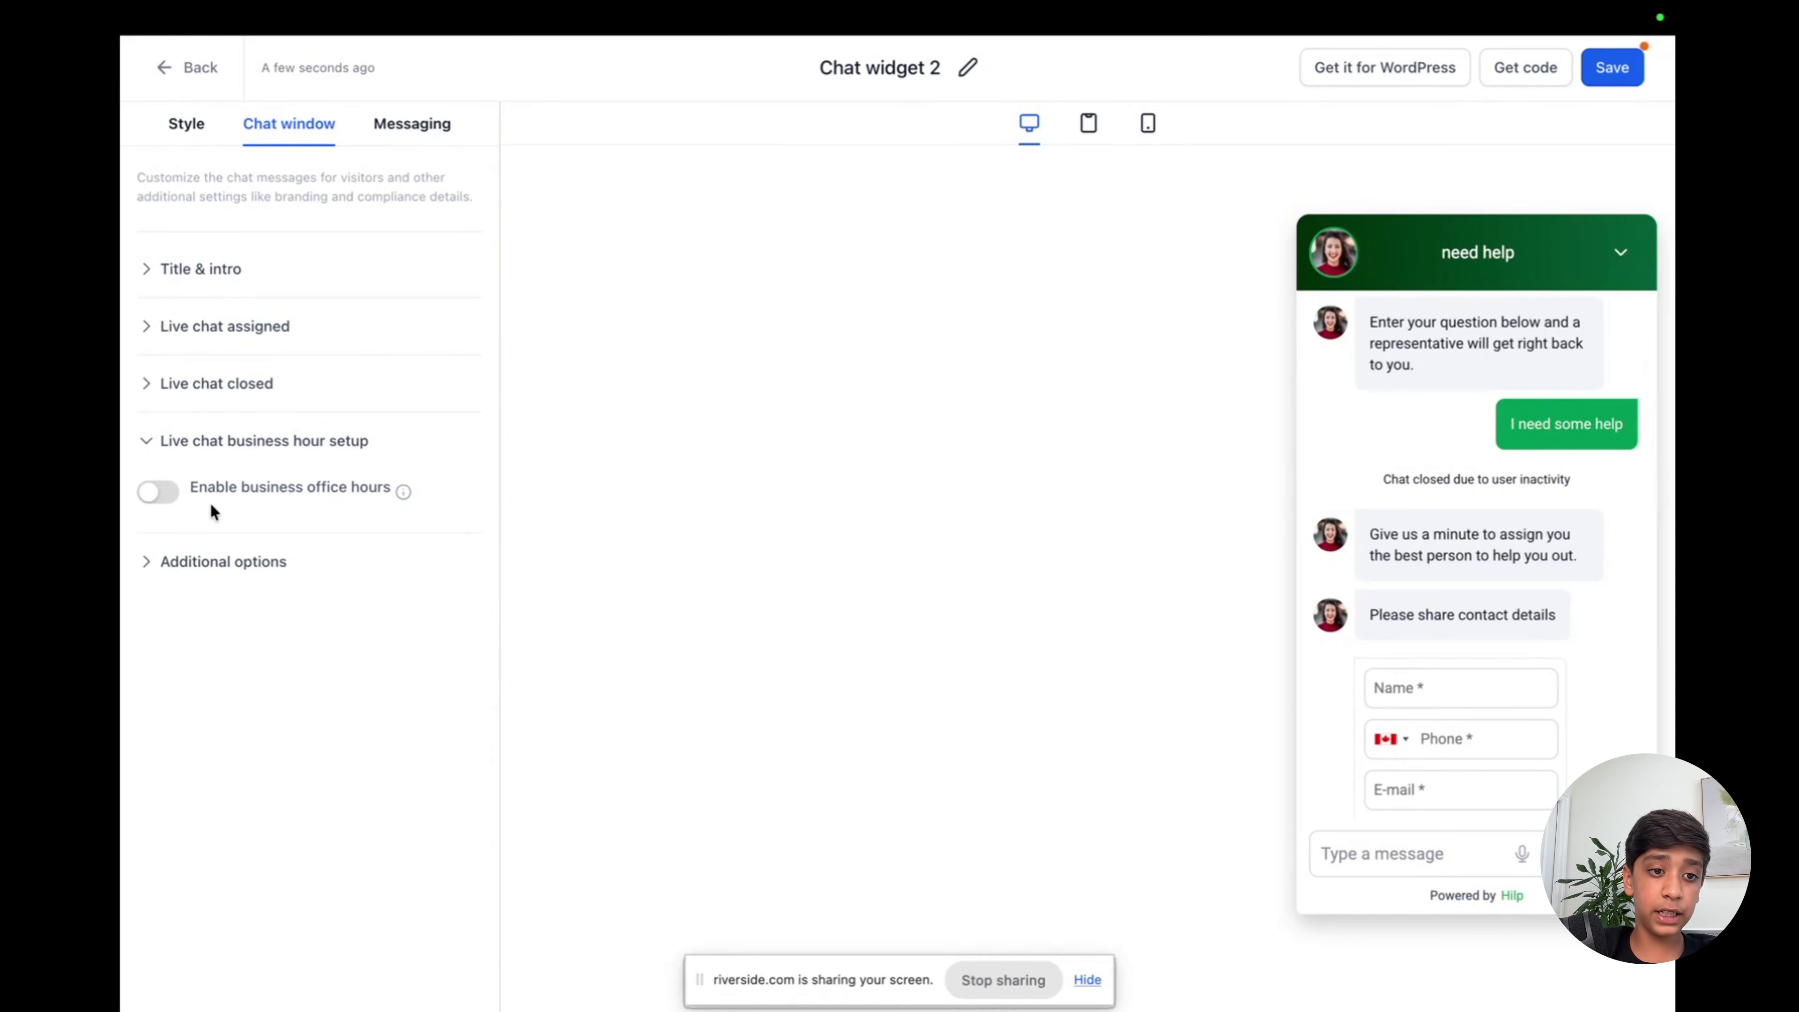
{"action": "left_click", "coordinate": [159, 492]}
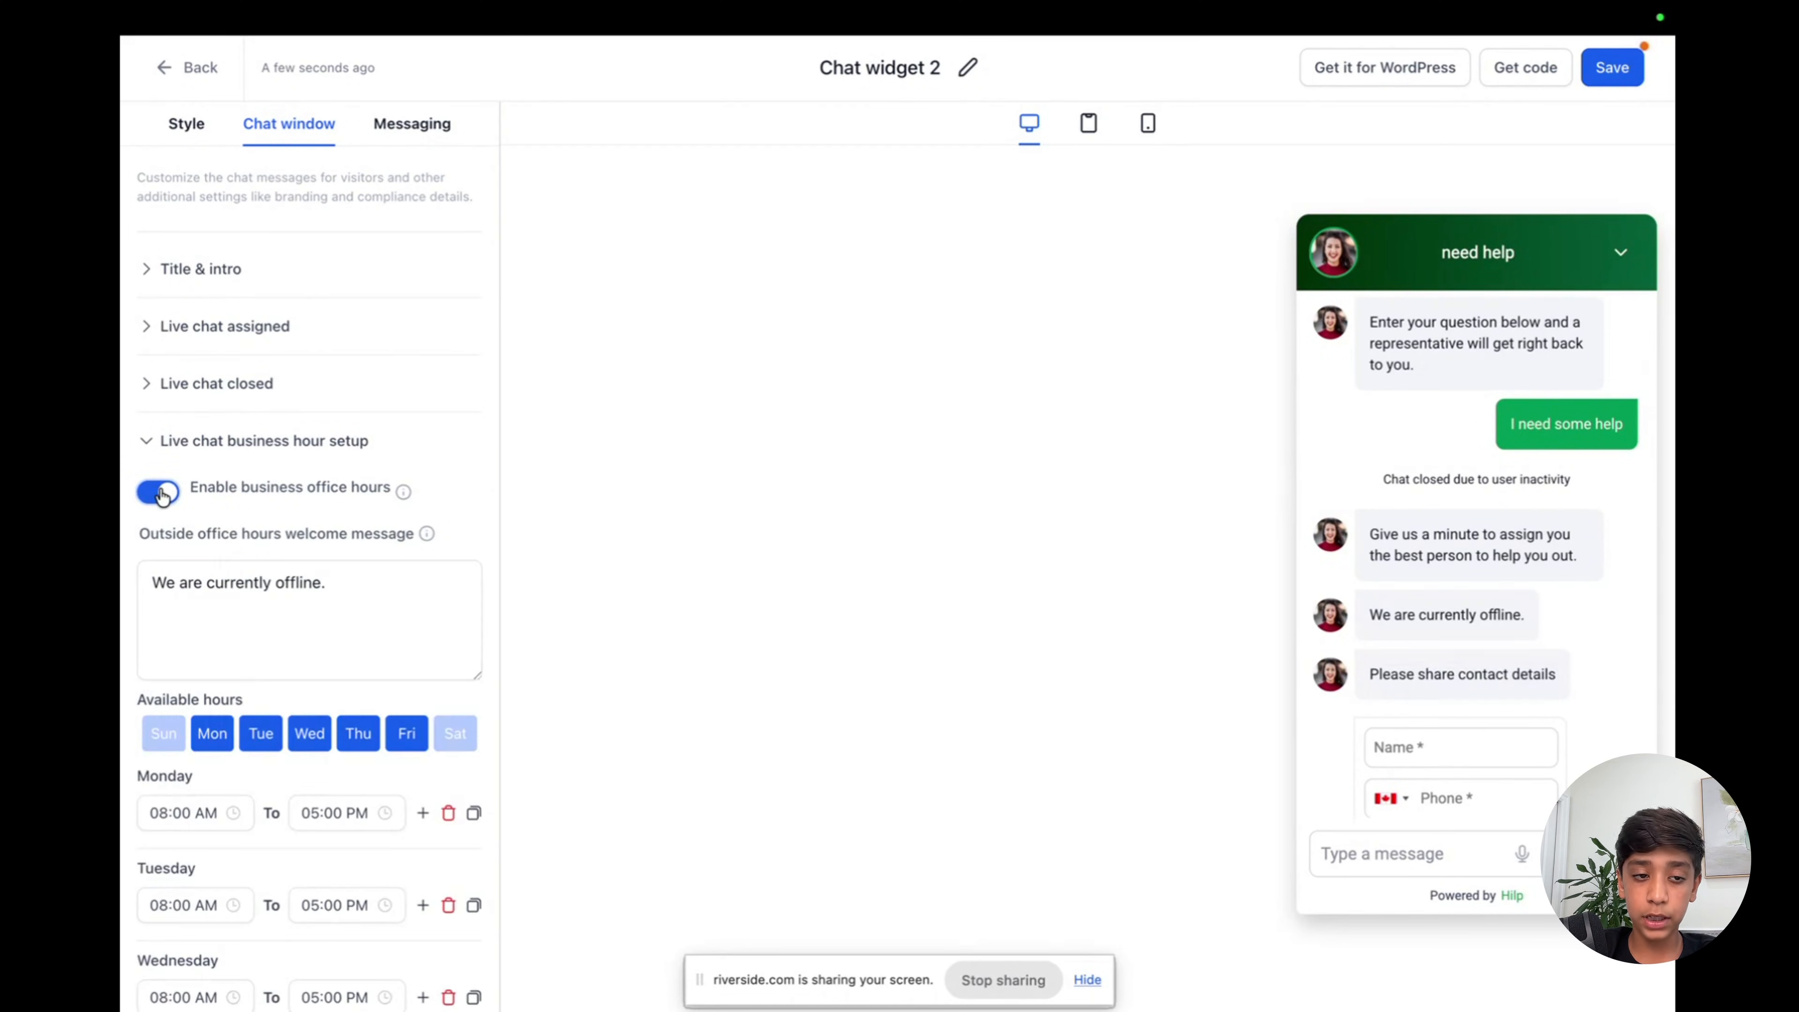
{"action": "left_click", "coordinate": [159, 492]}
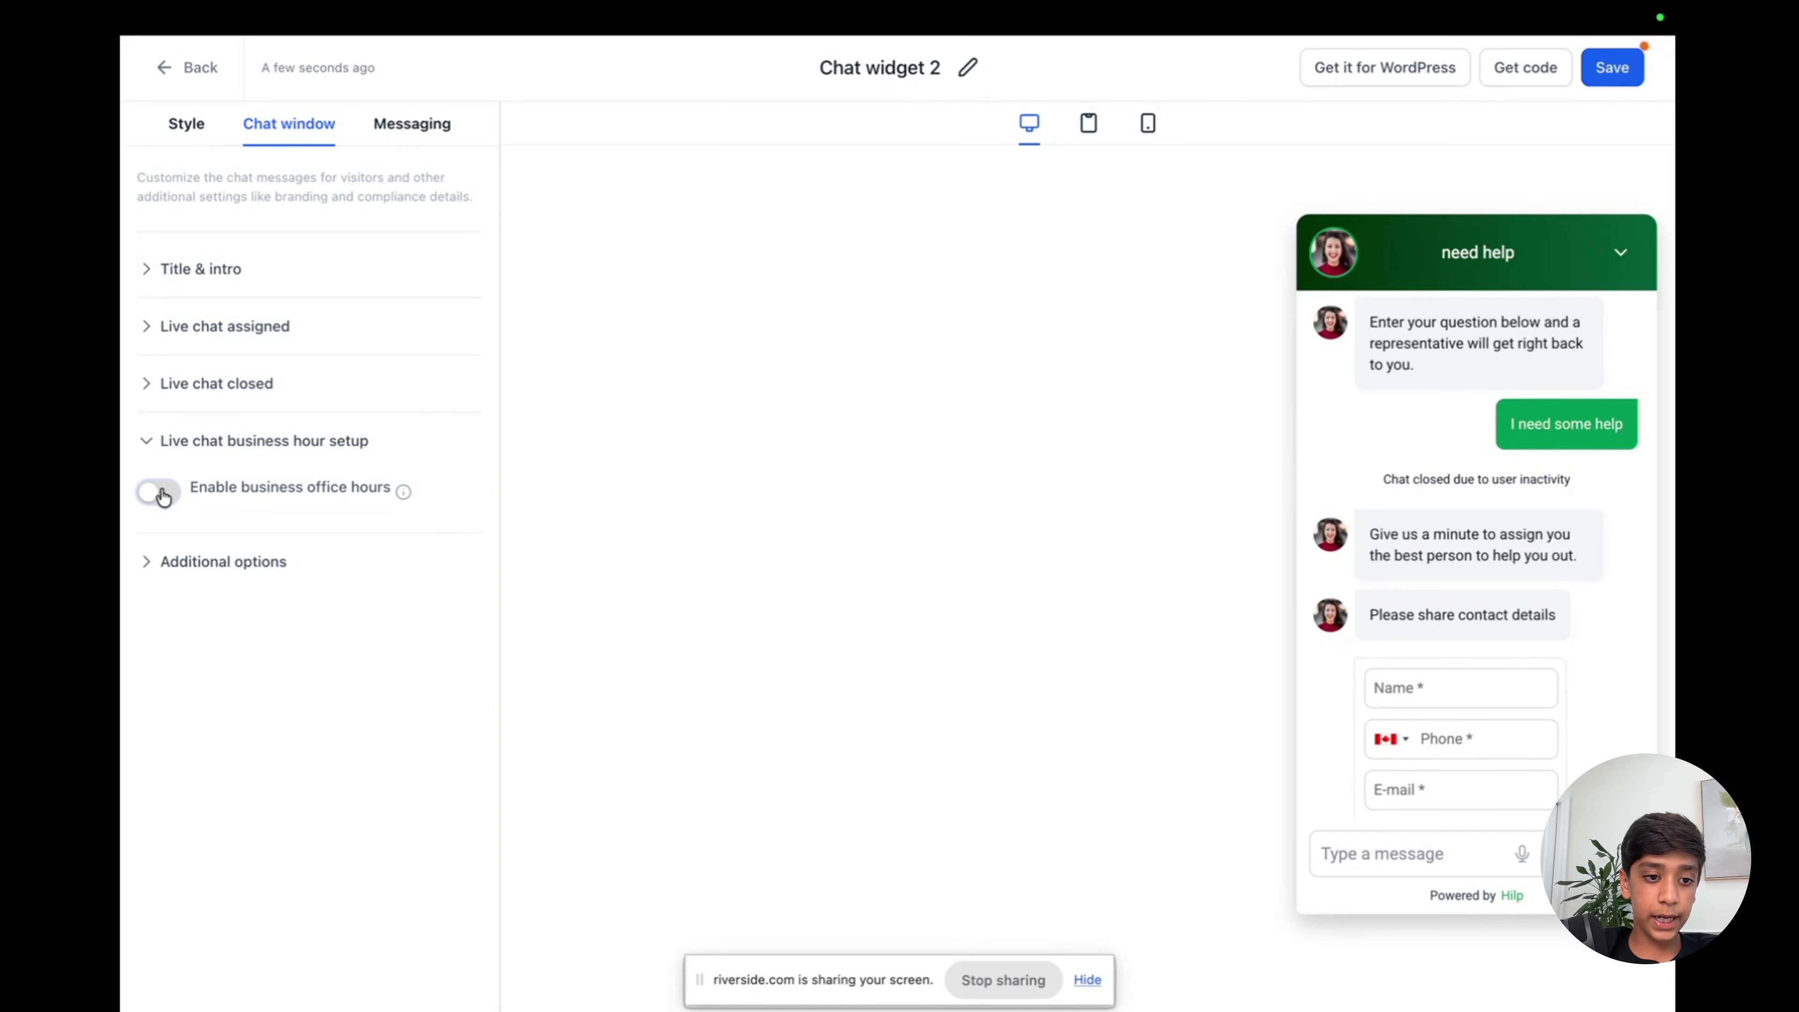
Enable business office hours in the live chat business hour setup and add Sunday to the available days.
{"action": "left_click", "coordinate": [163, 496]}
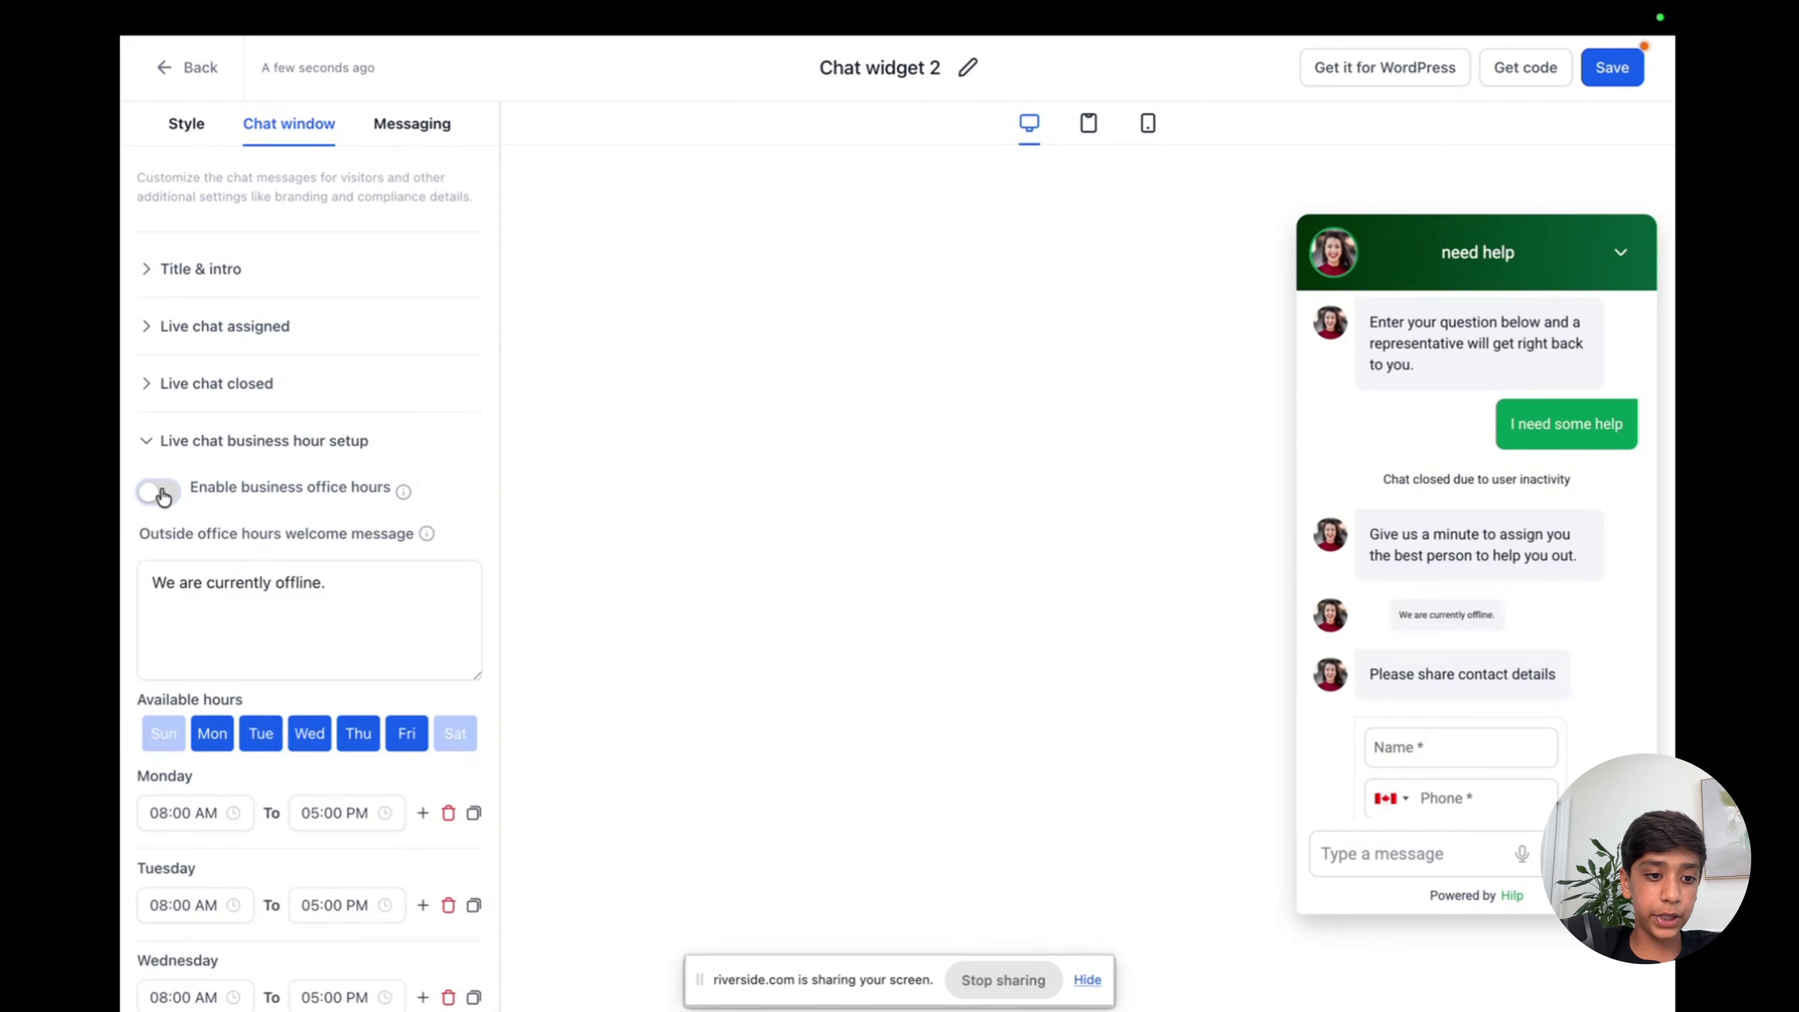
{"action": "left_click", "coordinate": [158, 737]}
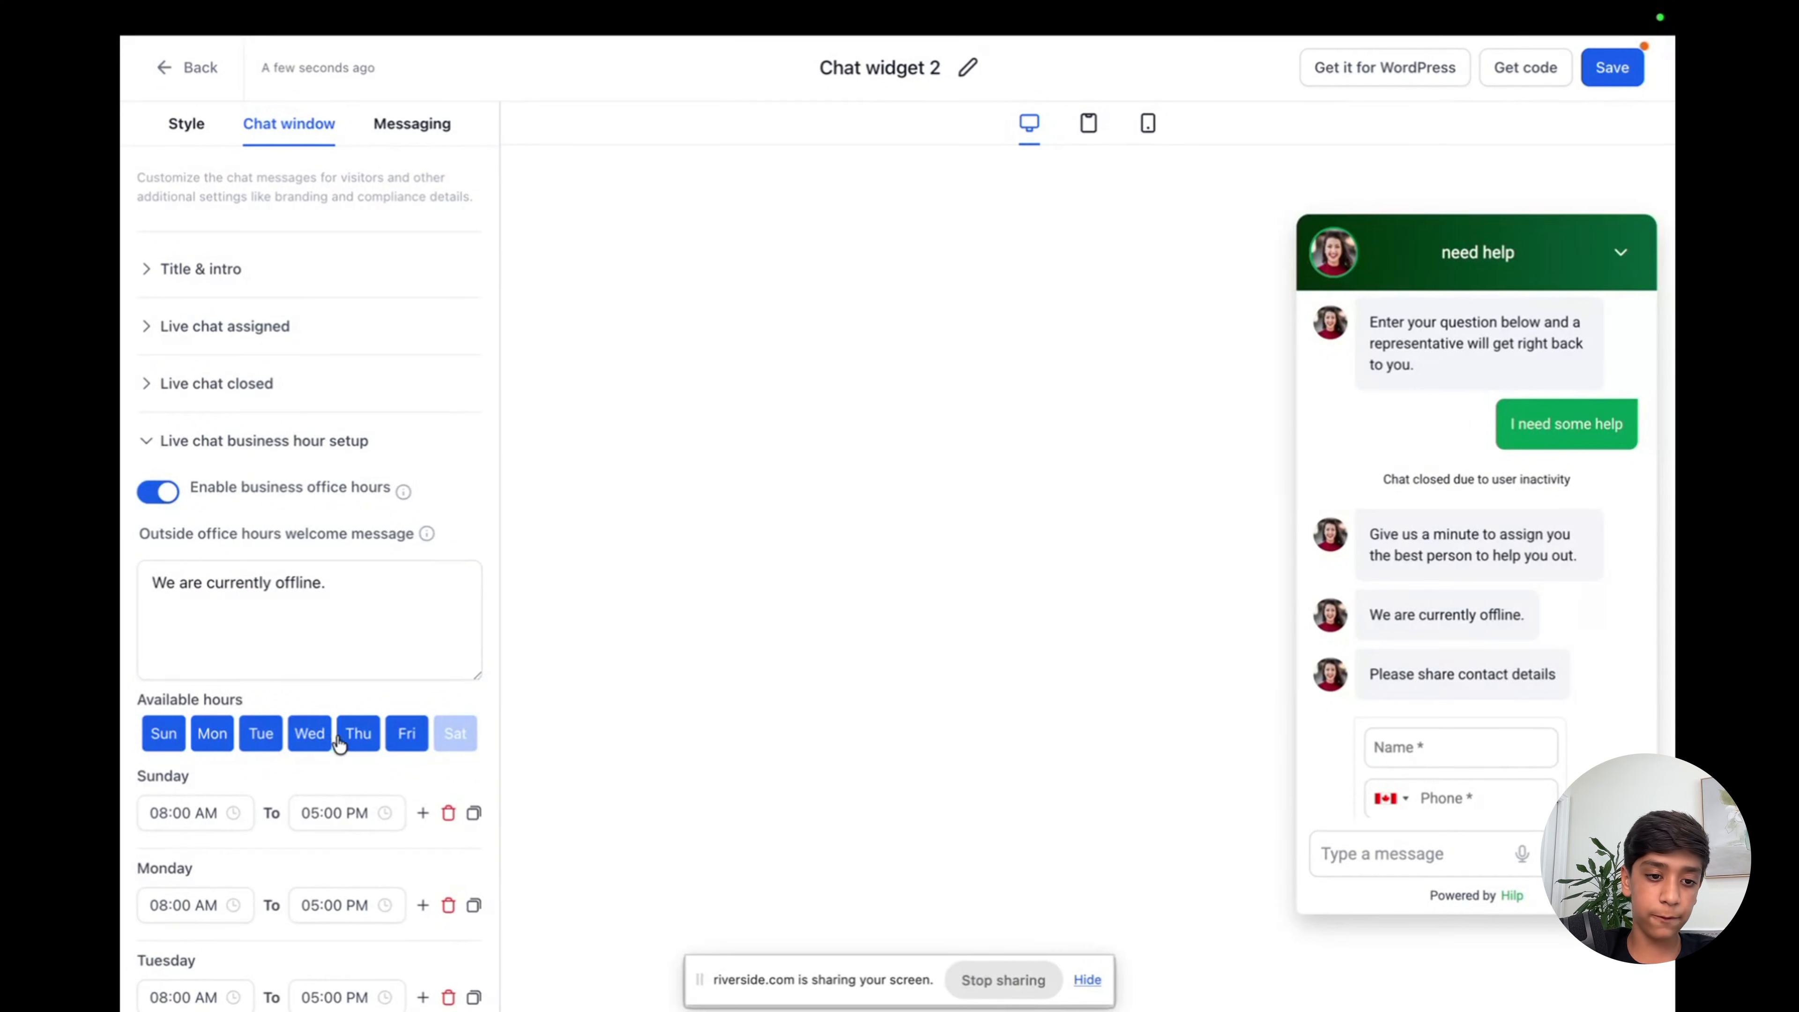
Look over Sunday's start and end time choices and the available hours listed for each day.
{"action": "scroll", "coordinate": [423, 738], "scroll_direction": "down", "scroll_amount": 2}
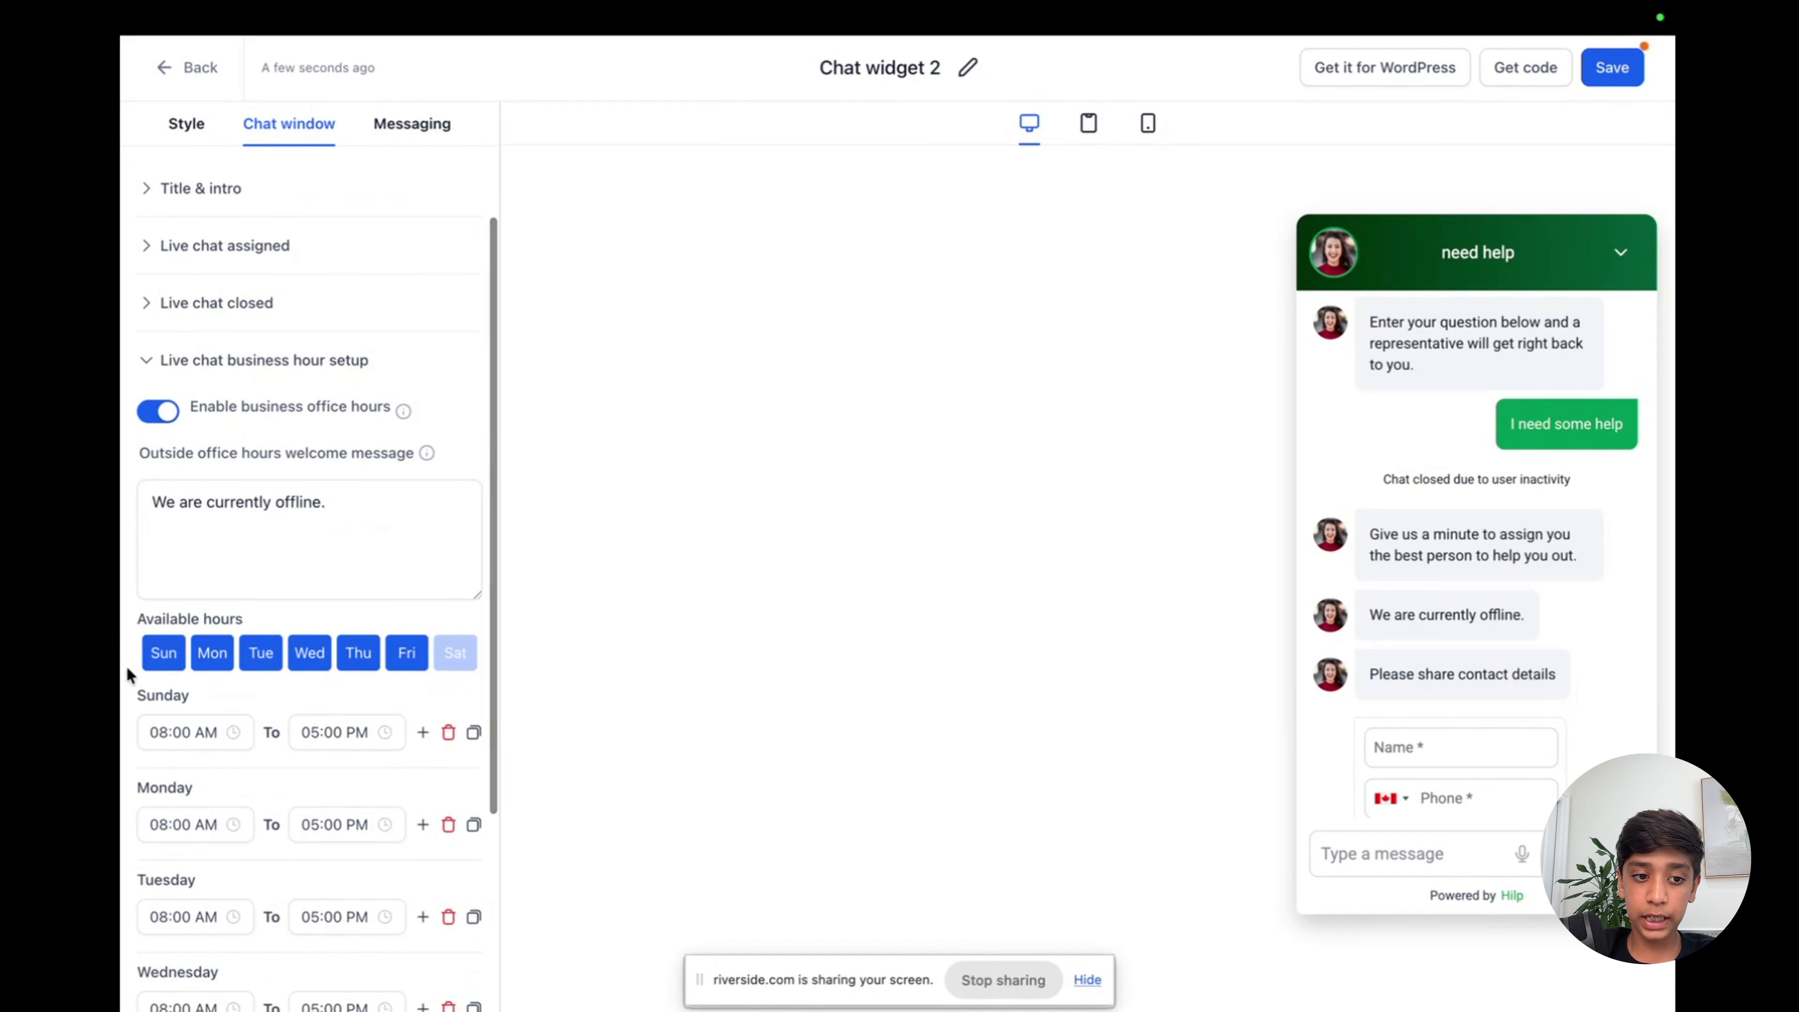
{"action": "left_click", "coordinate": [239, 737]}
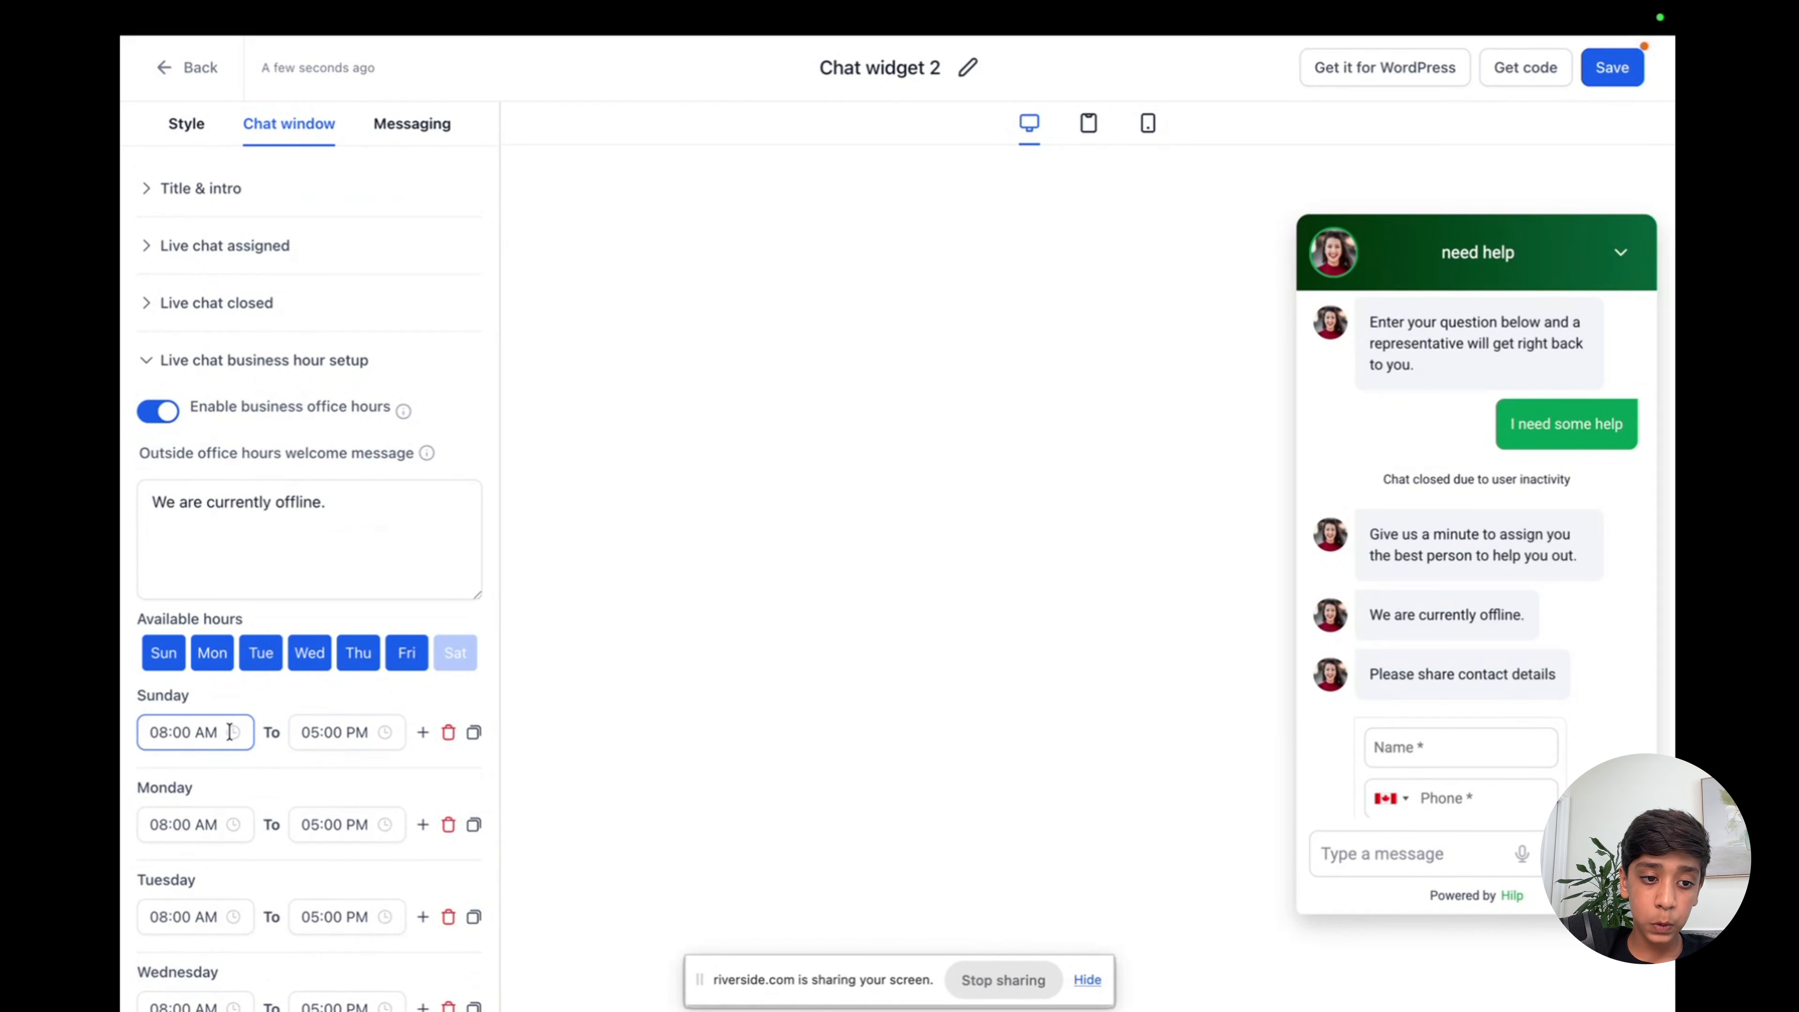
{"action": "left_click", "coordinate": [194, 731]}
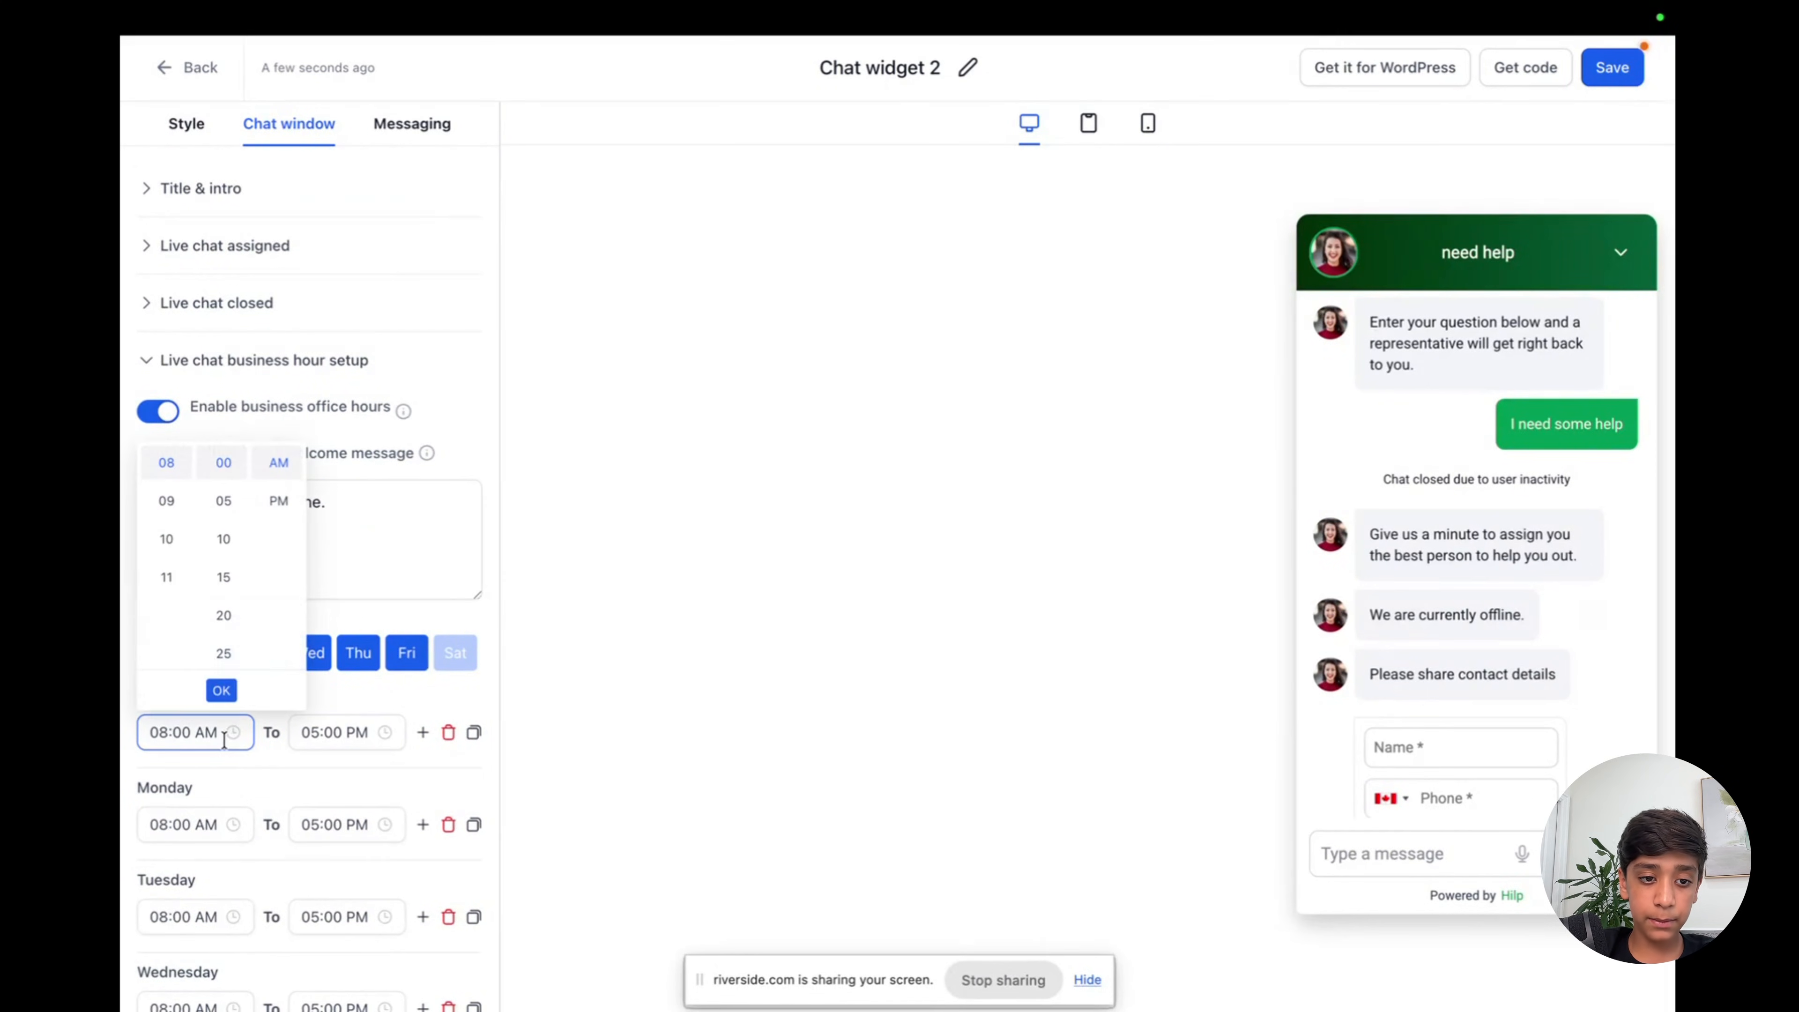
{"action": "left_click", "coordinate": [564, 685]}
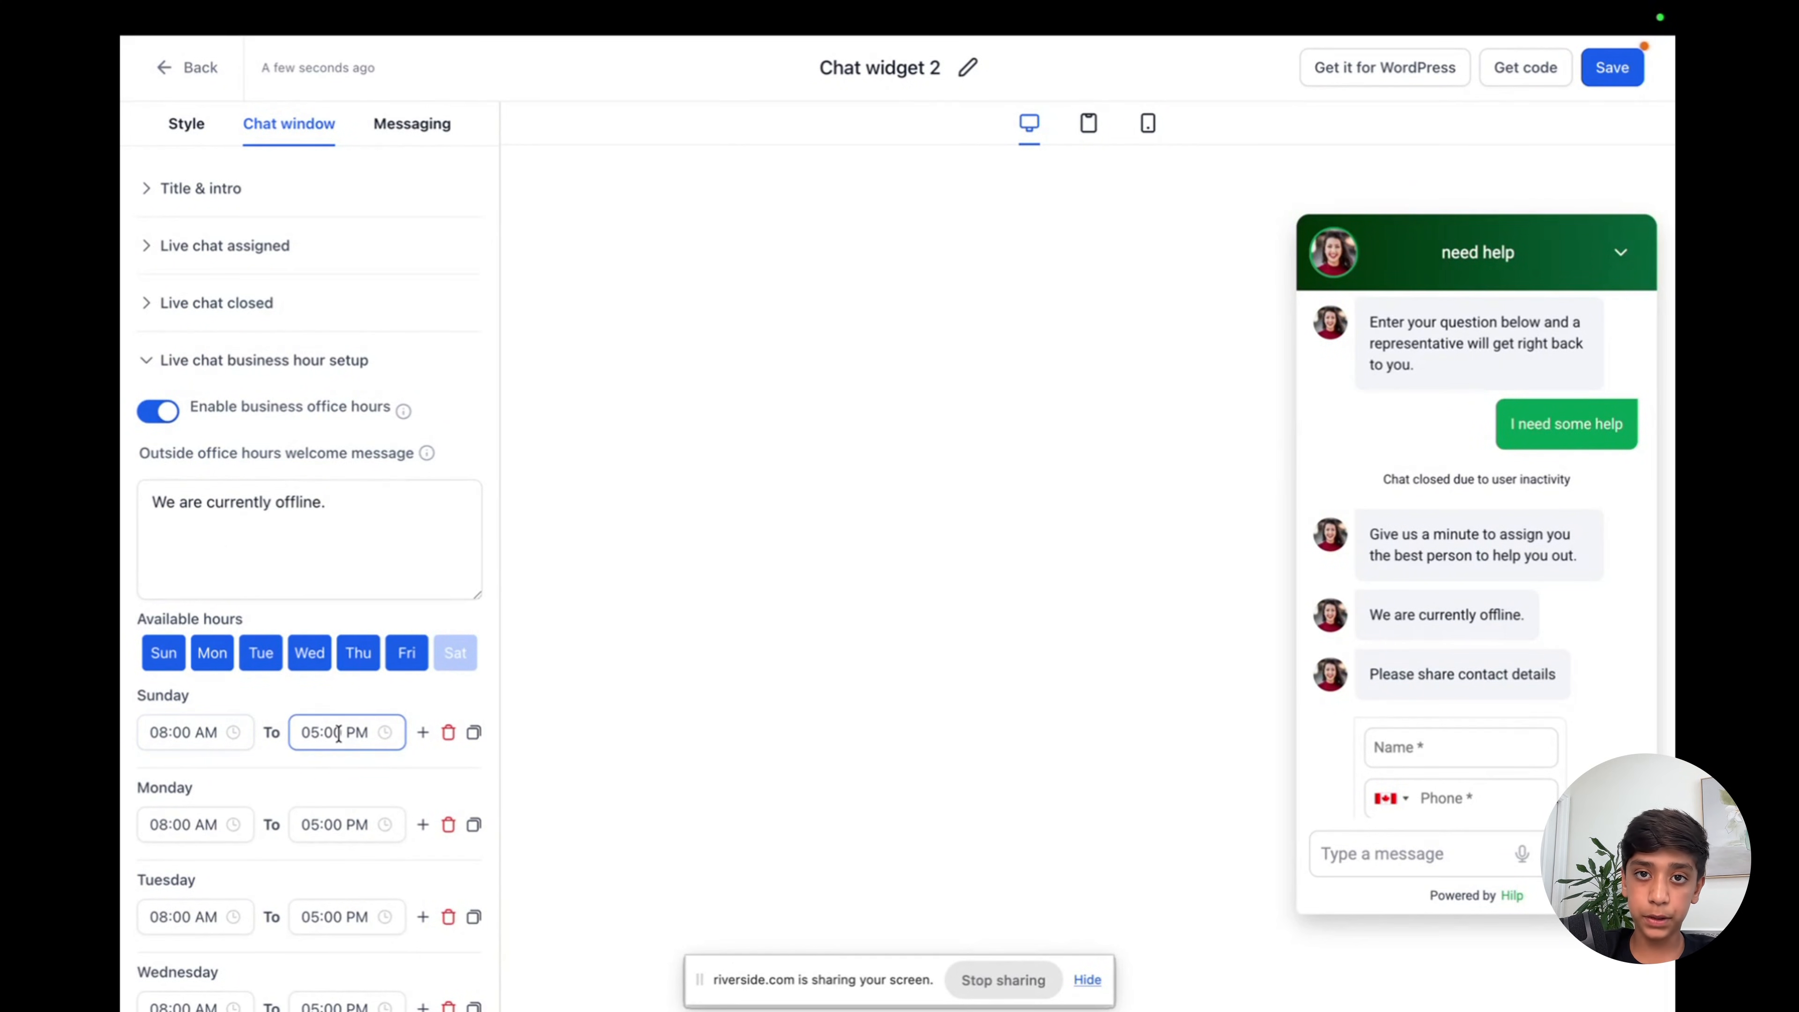
{"action": "scroll", "coordinate": [158, 762], "scroll_direction": "down", "scroll_amount": 2}
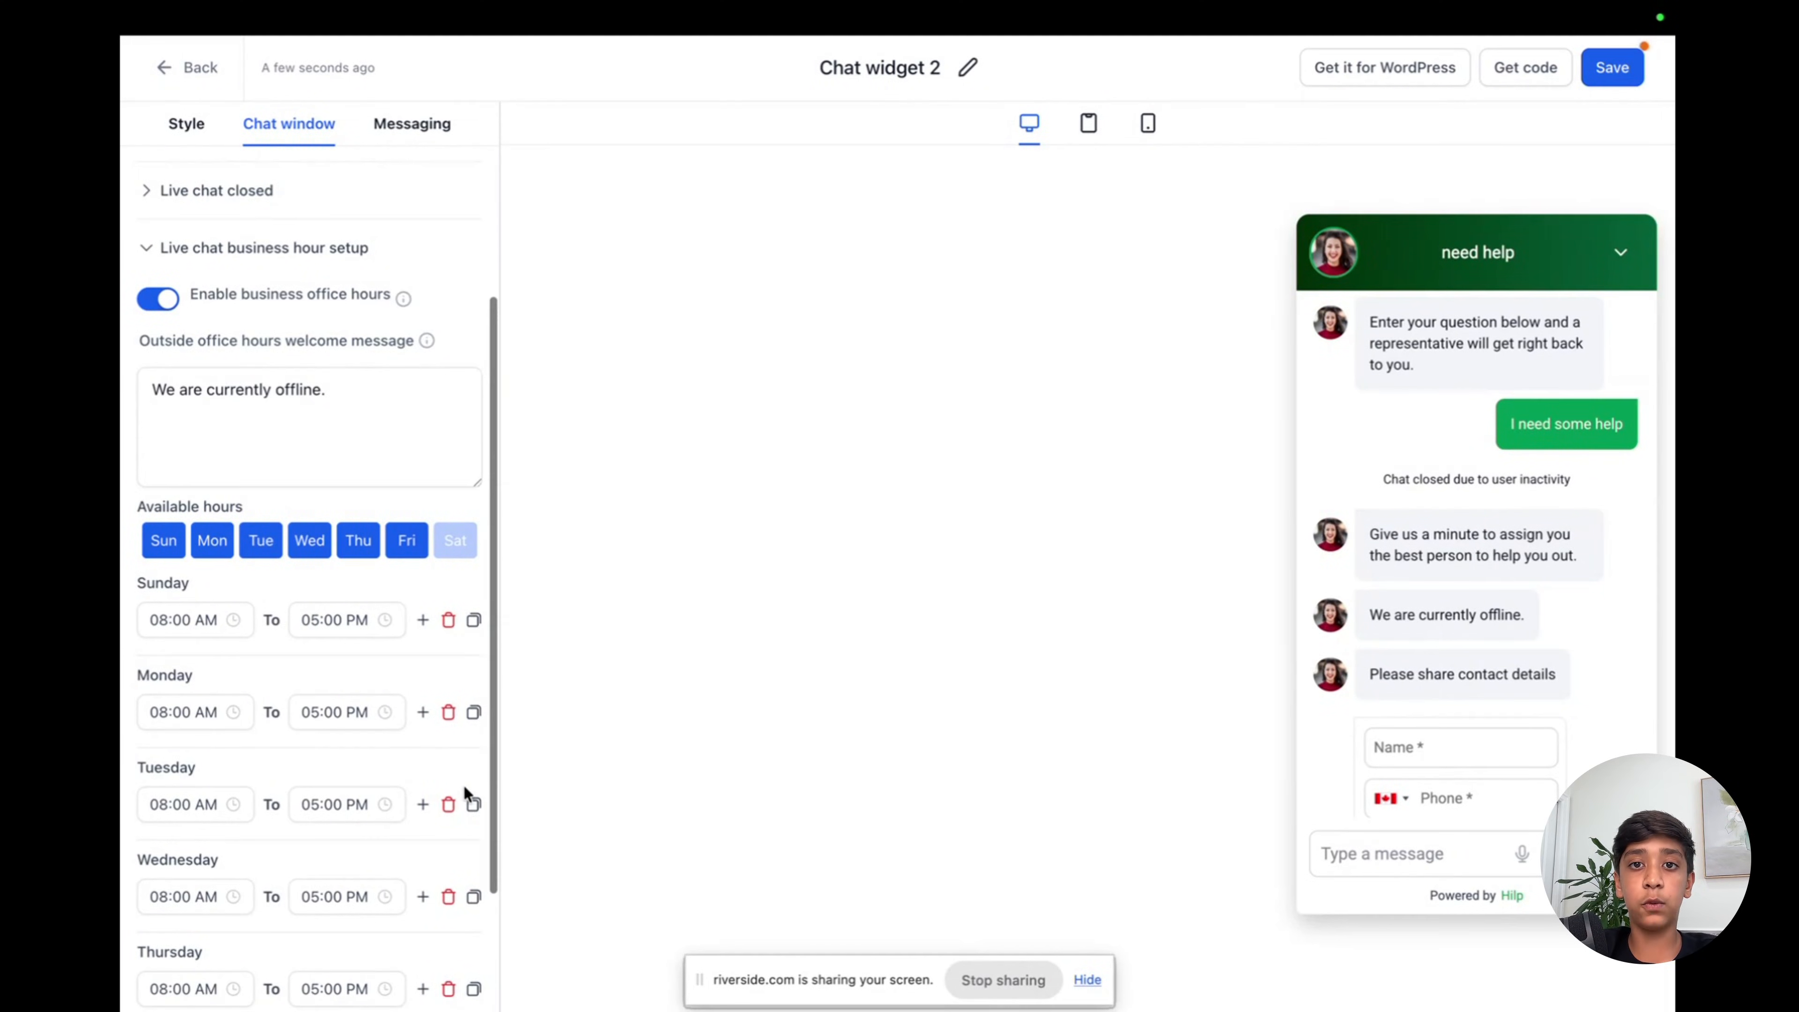
{"action": "scroll", "coordinate": [274, 730], "scroll_direction": "down", "scroll_amount": 2}
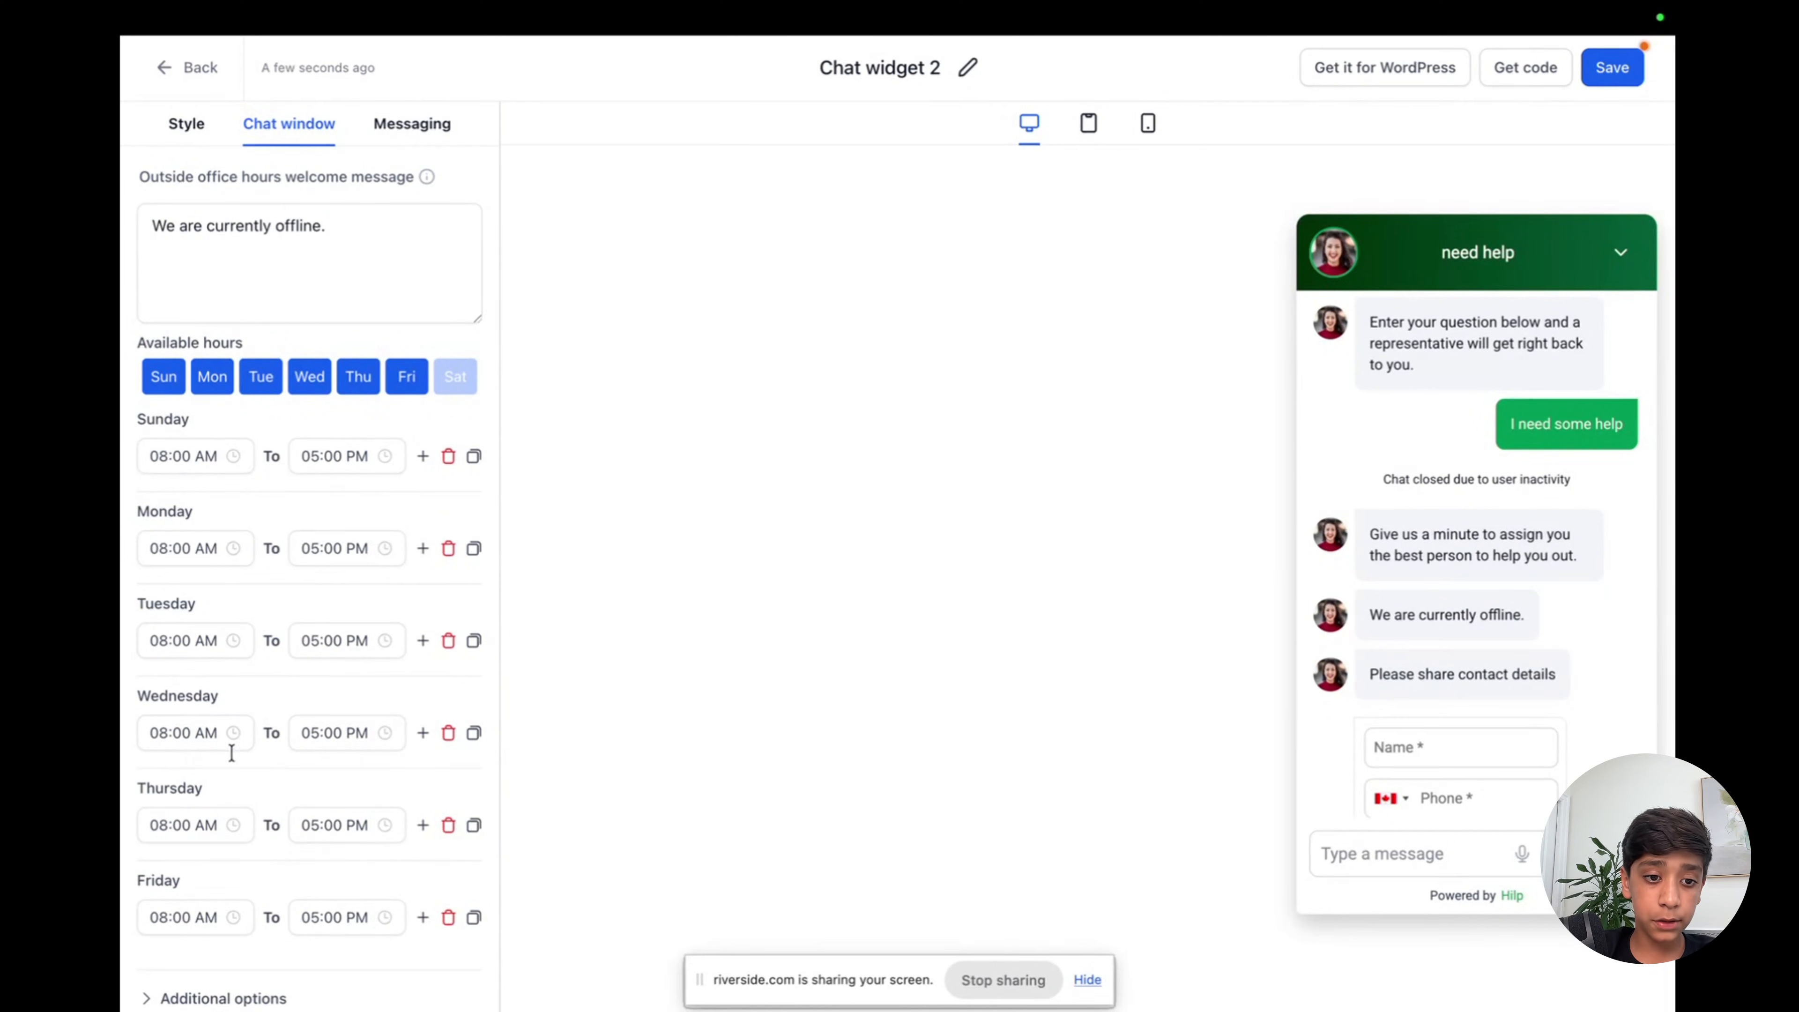
{"action": "scroll", "coordinate": [304, 801], "scroll_direction": "down", "scroll_amount": 1}
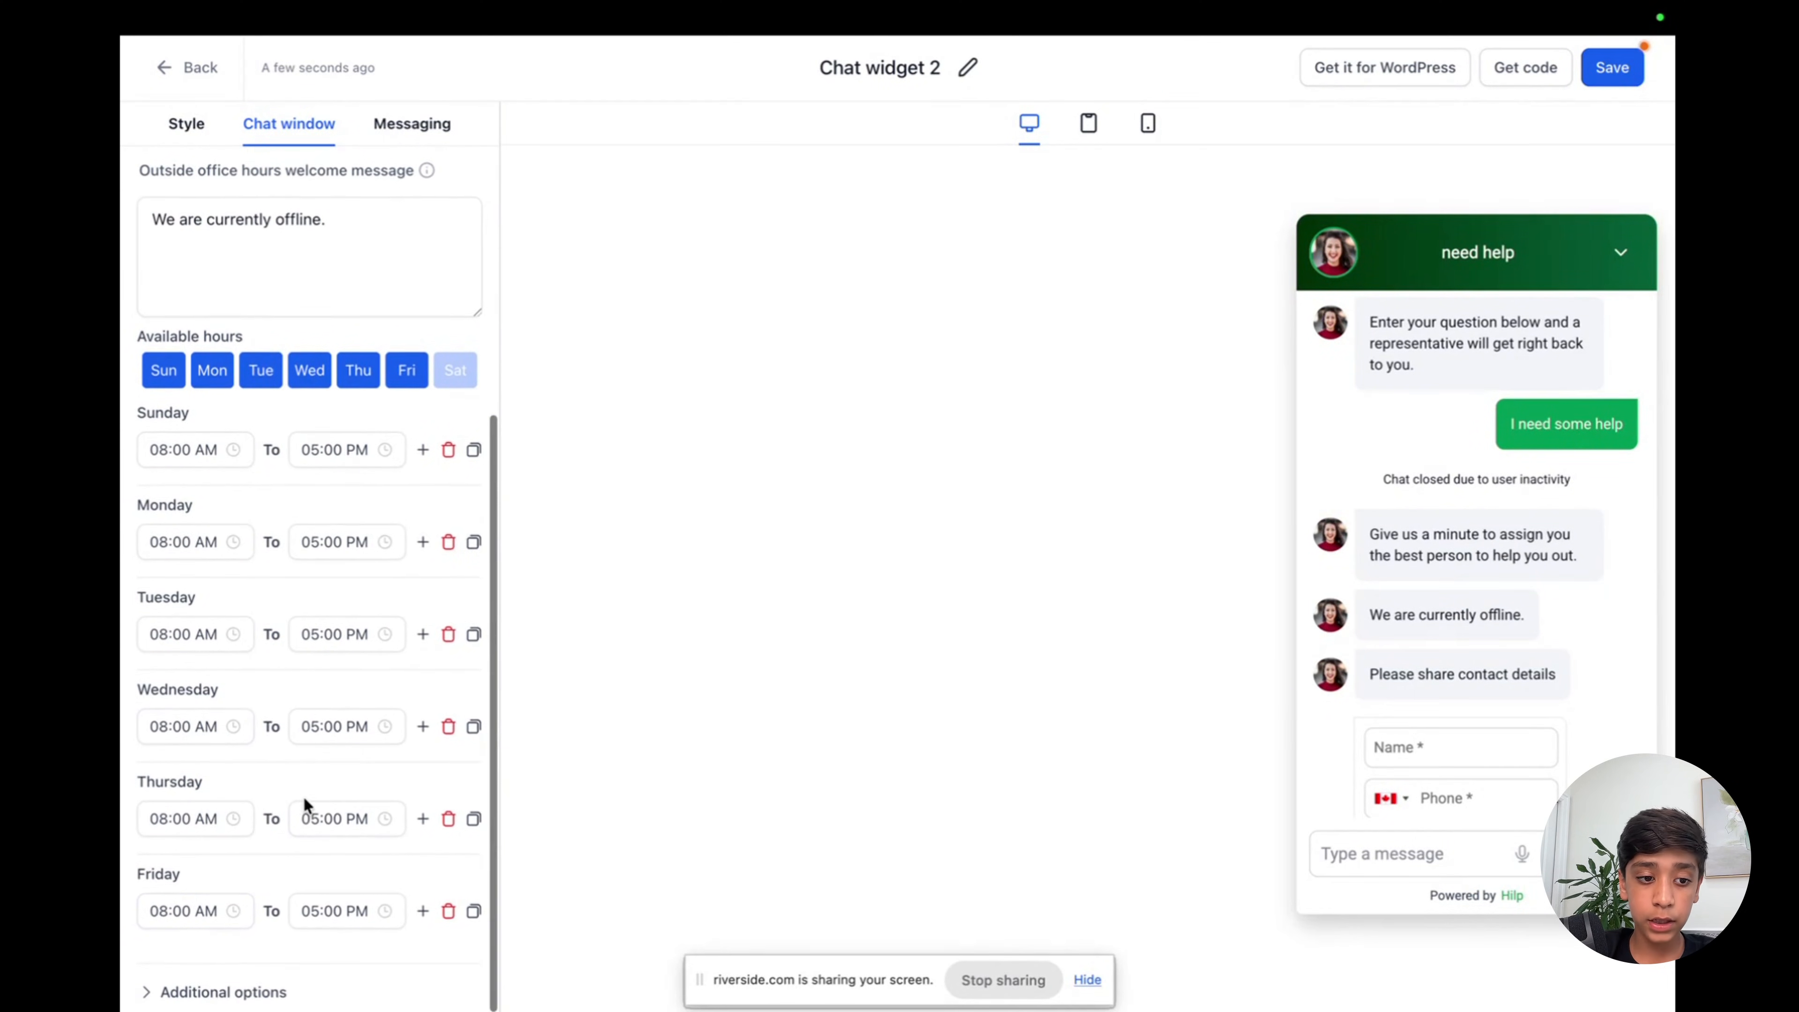
Try to set Sunday's start time to 10:00 AM in the available hours.
{"action": "left_click", "coordinate": [179, 449]}
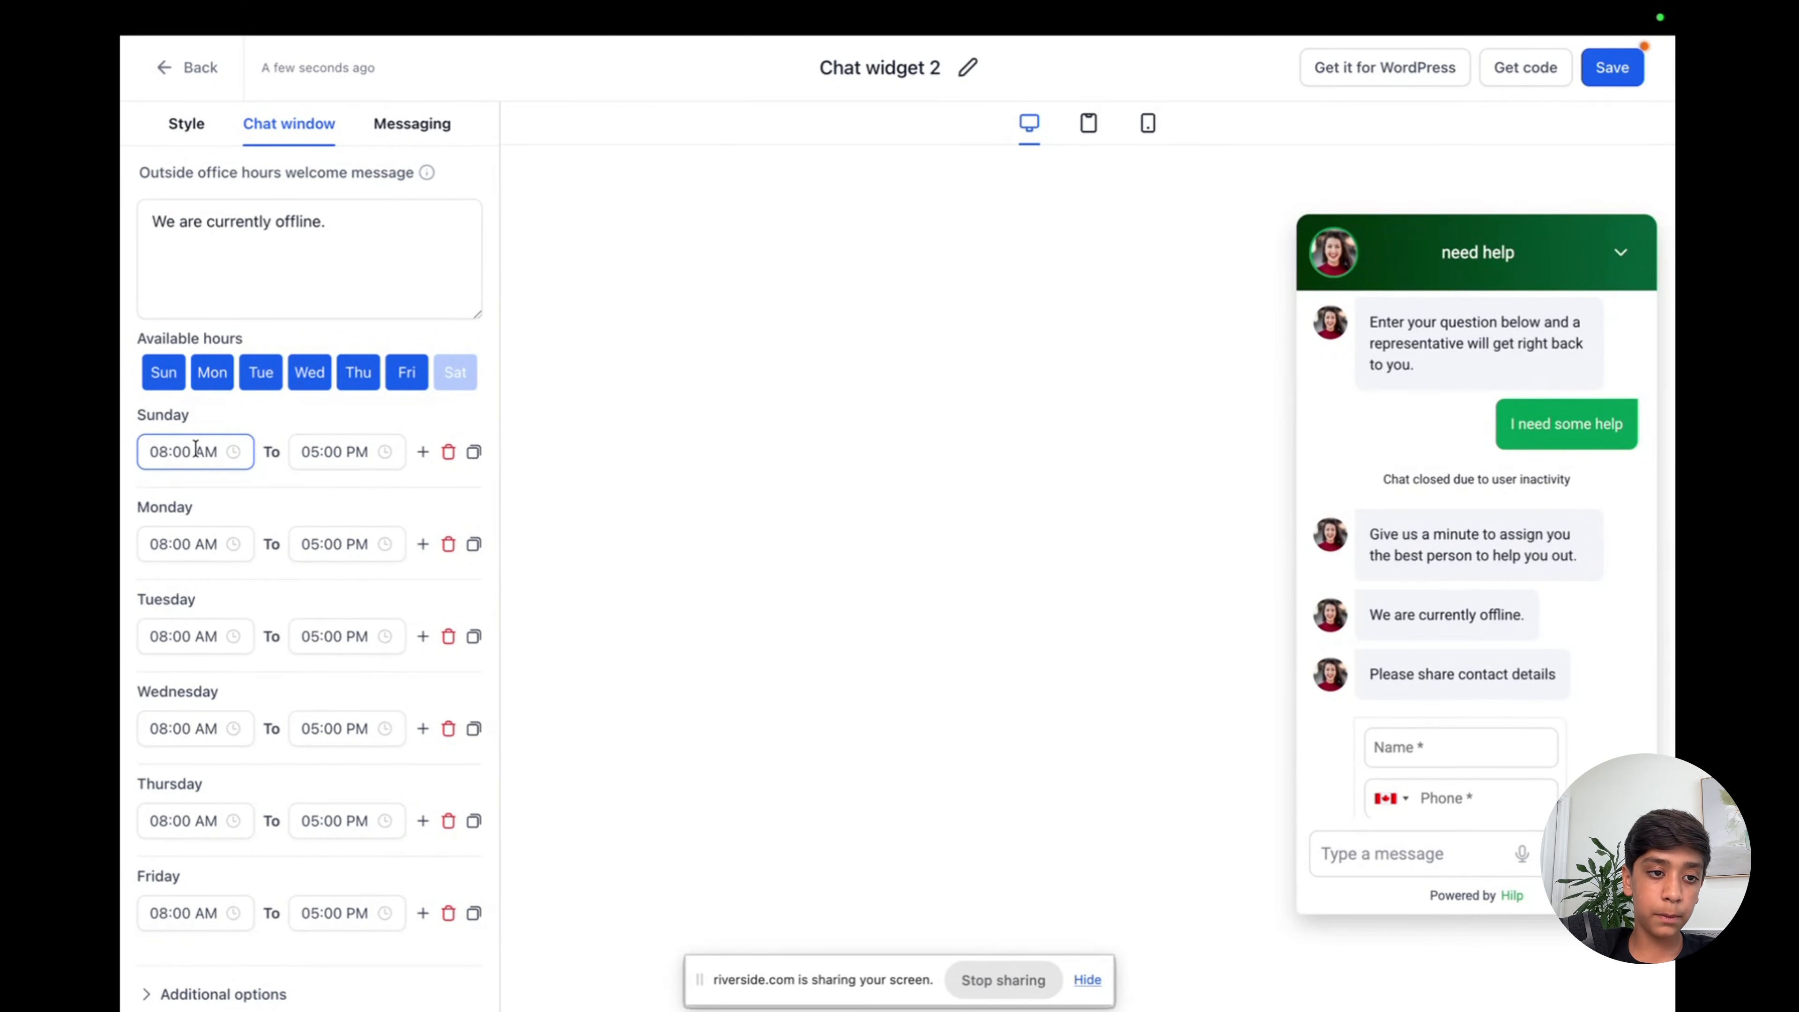
{"action": "left_click_drag", "start_coordinate": [194, 449], "coordinate": [154, 452]}
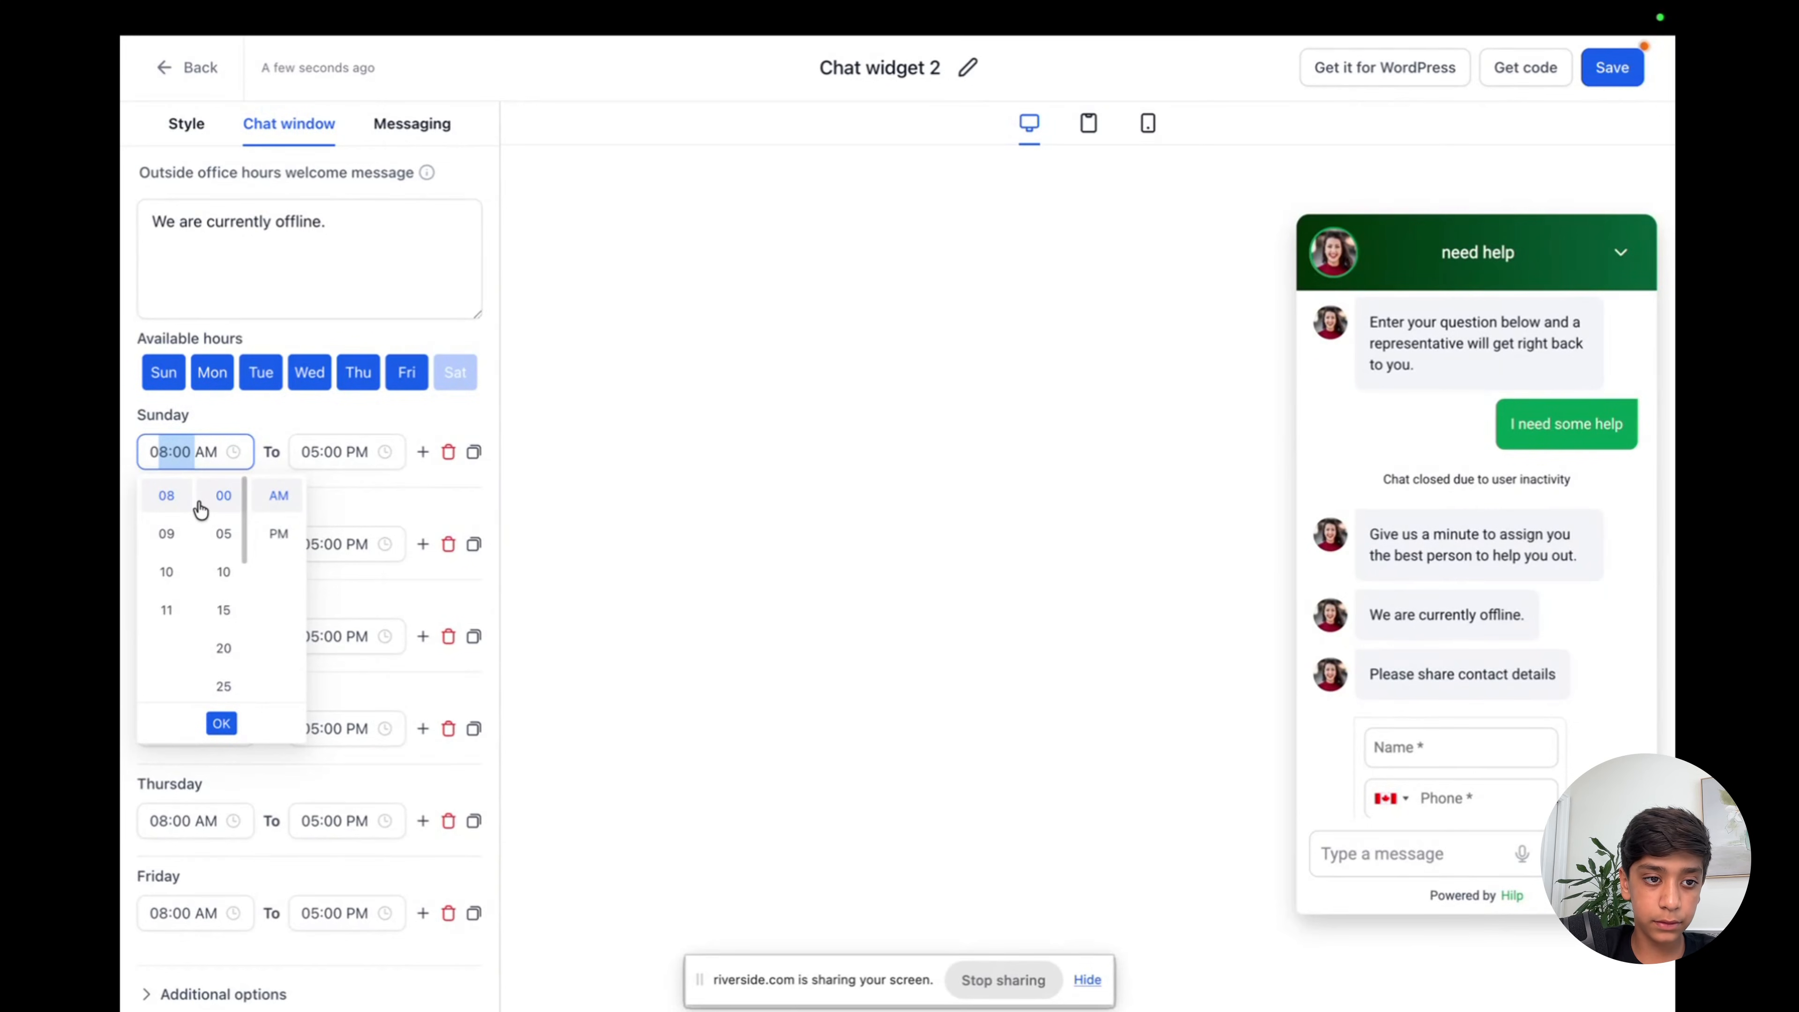
{"action": "key", "text": "BackSpace"}
{"action": "key", "text": "BackSpace"}
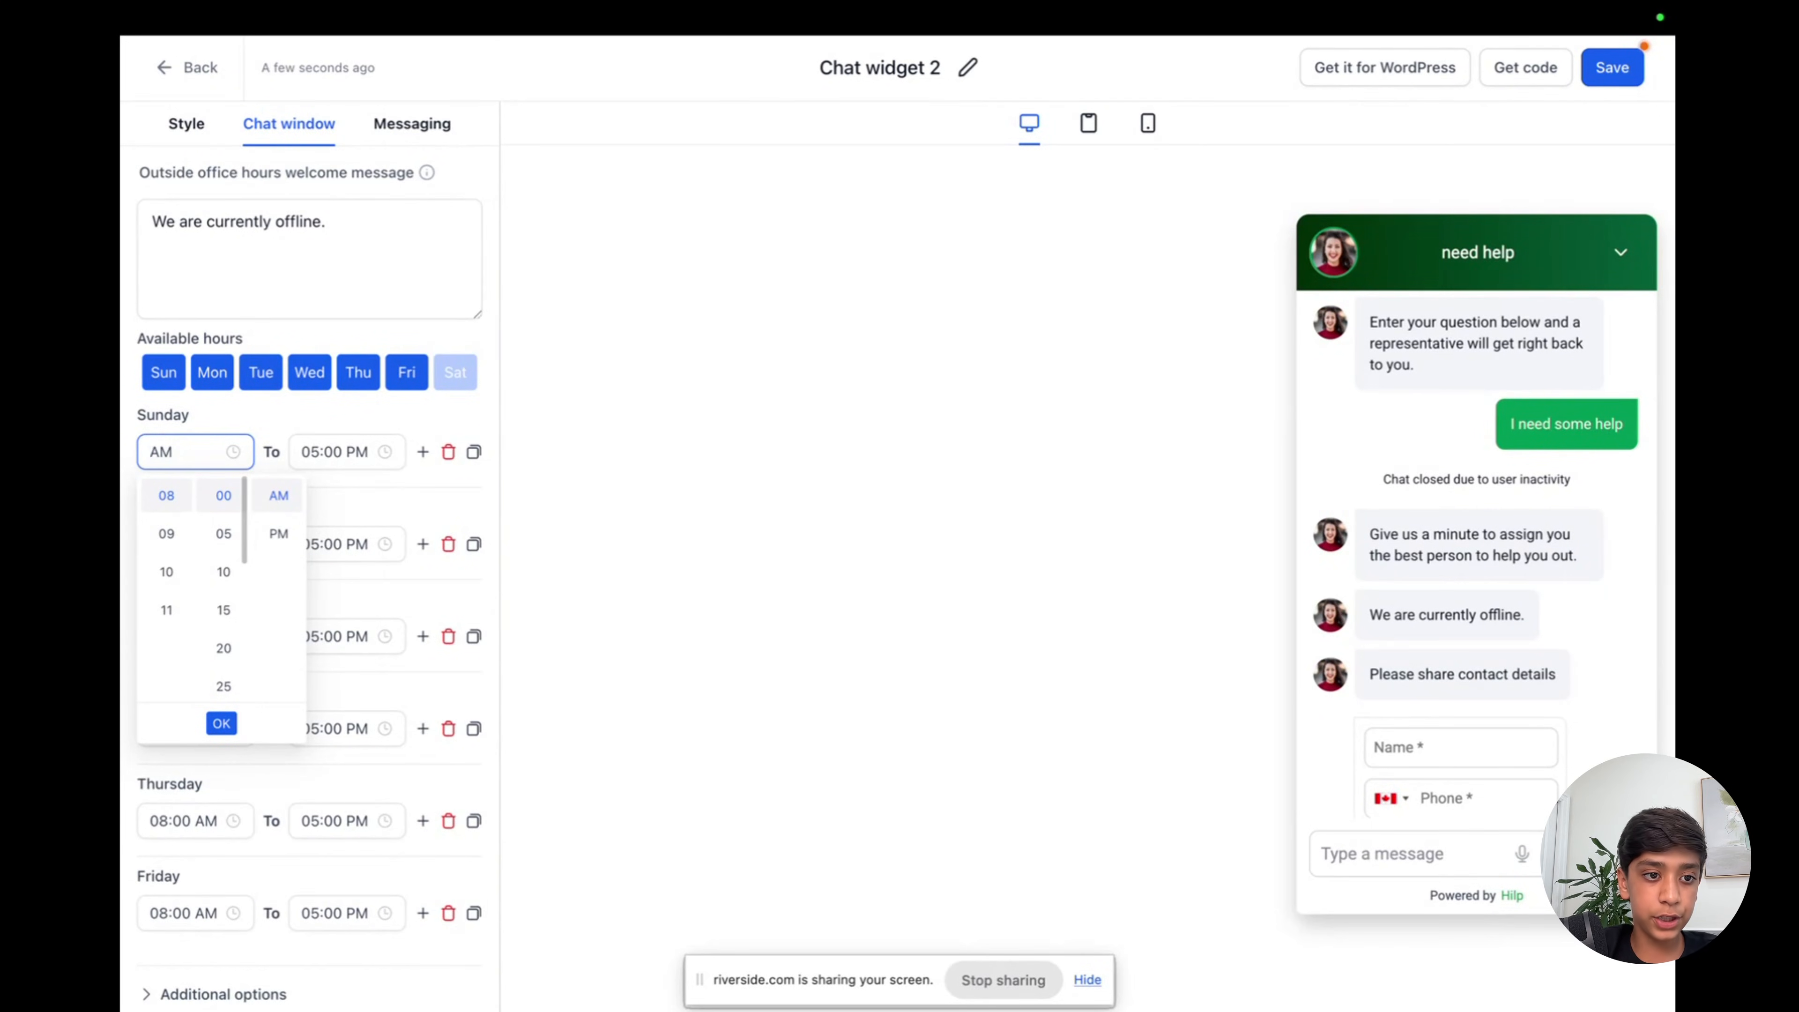
{"action": "type", "text": "10:"}
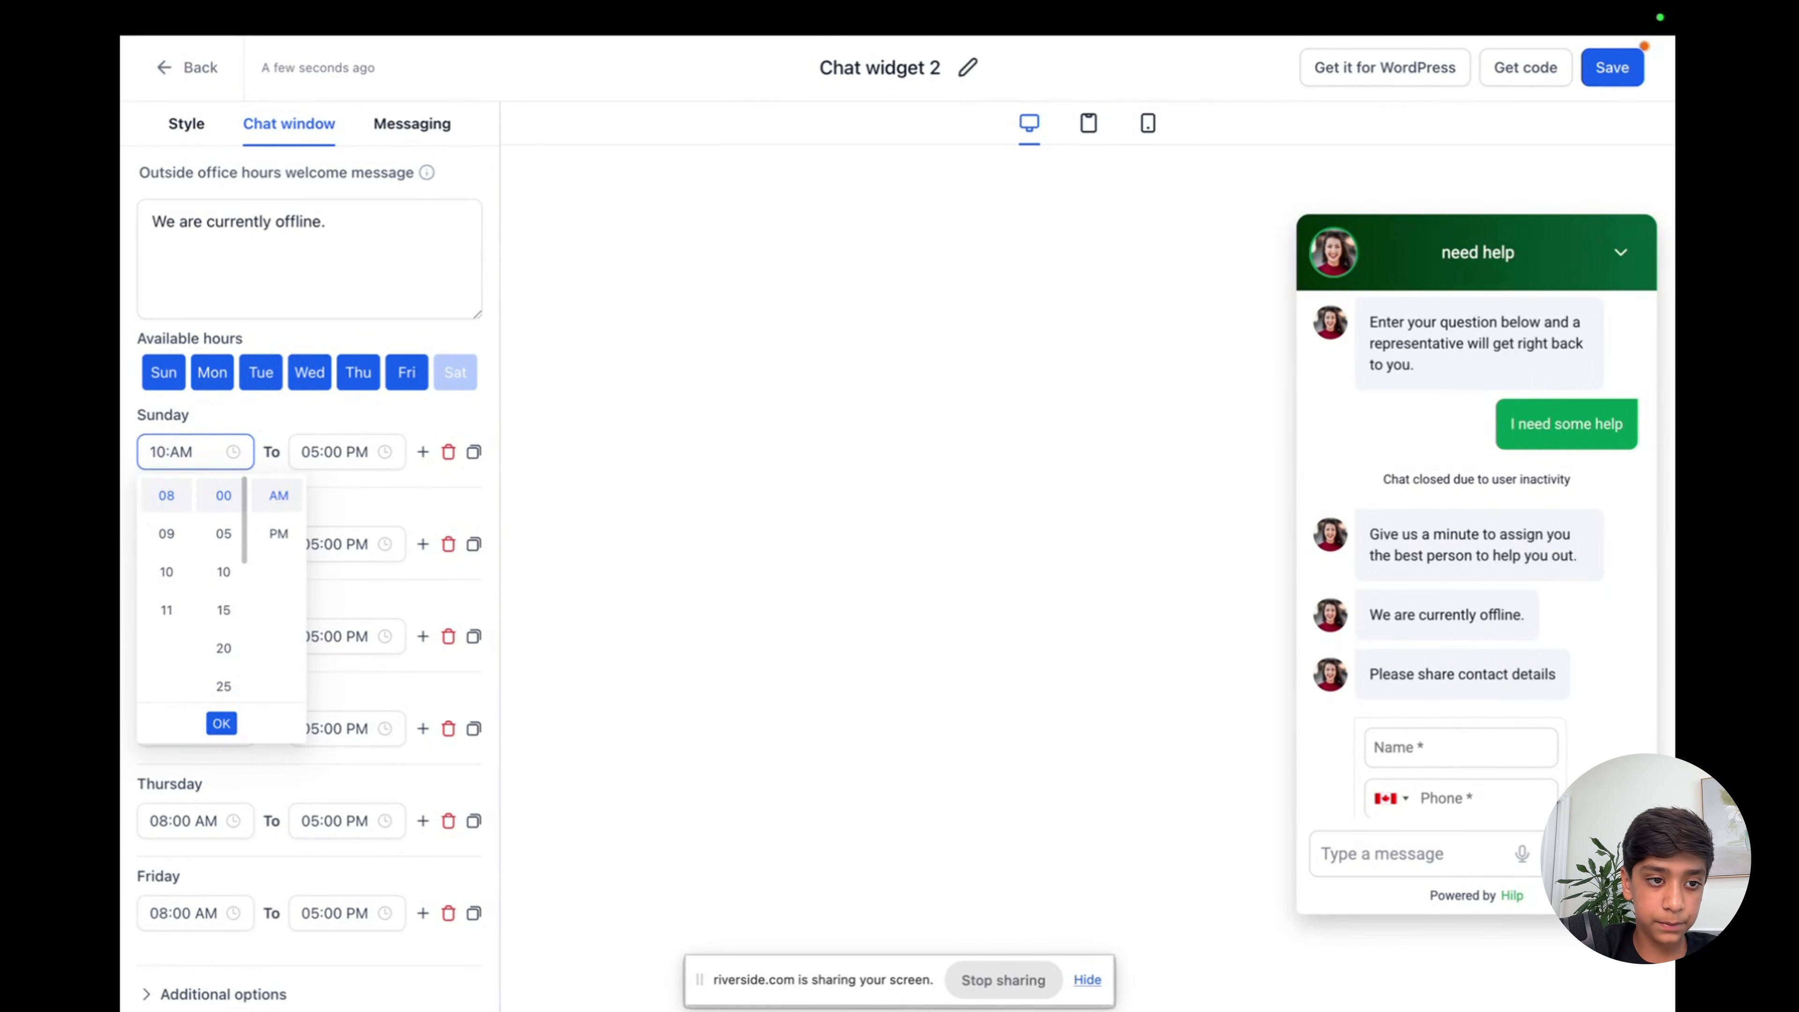
{"action": "type", "text": "00"}
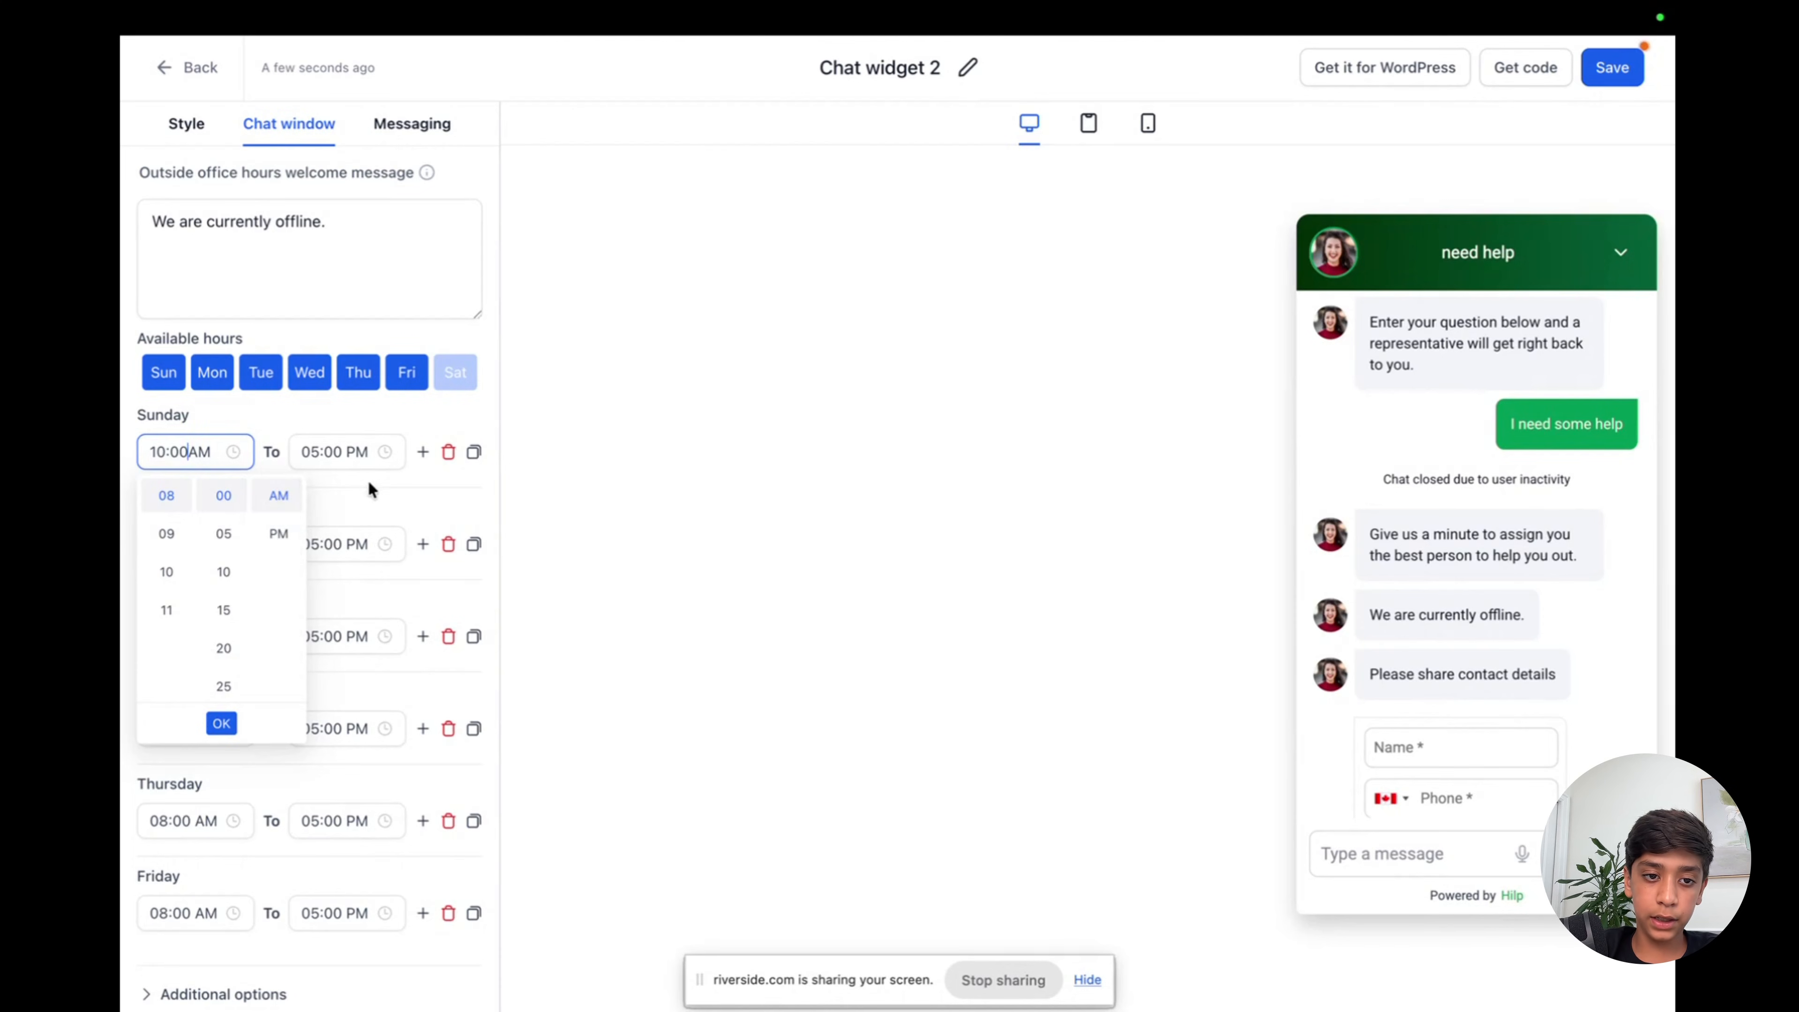
{"action": "left_click", "coordinate": [535, 494]}
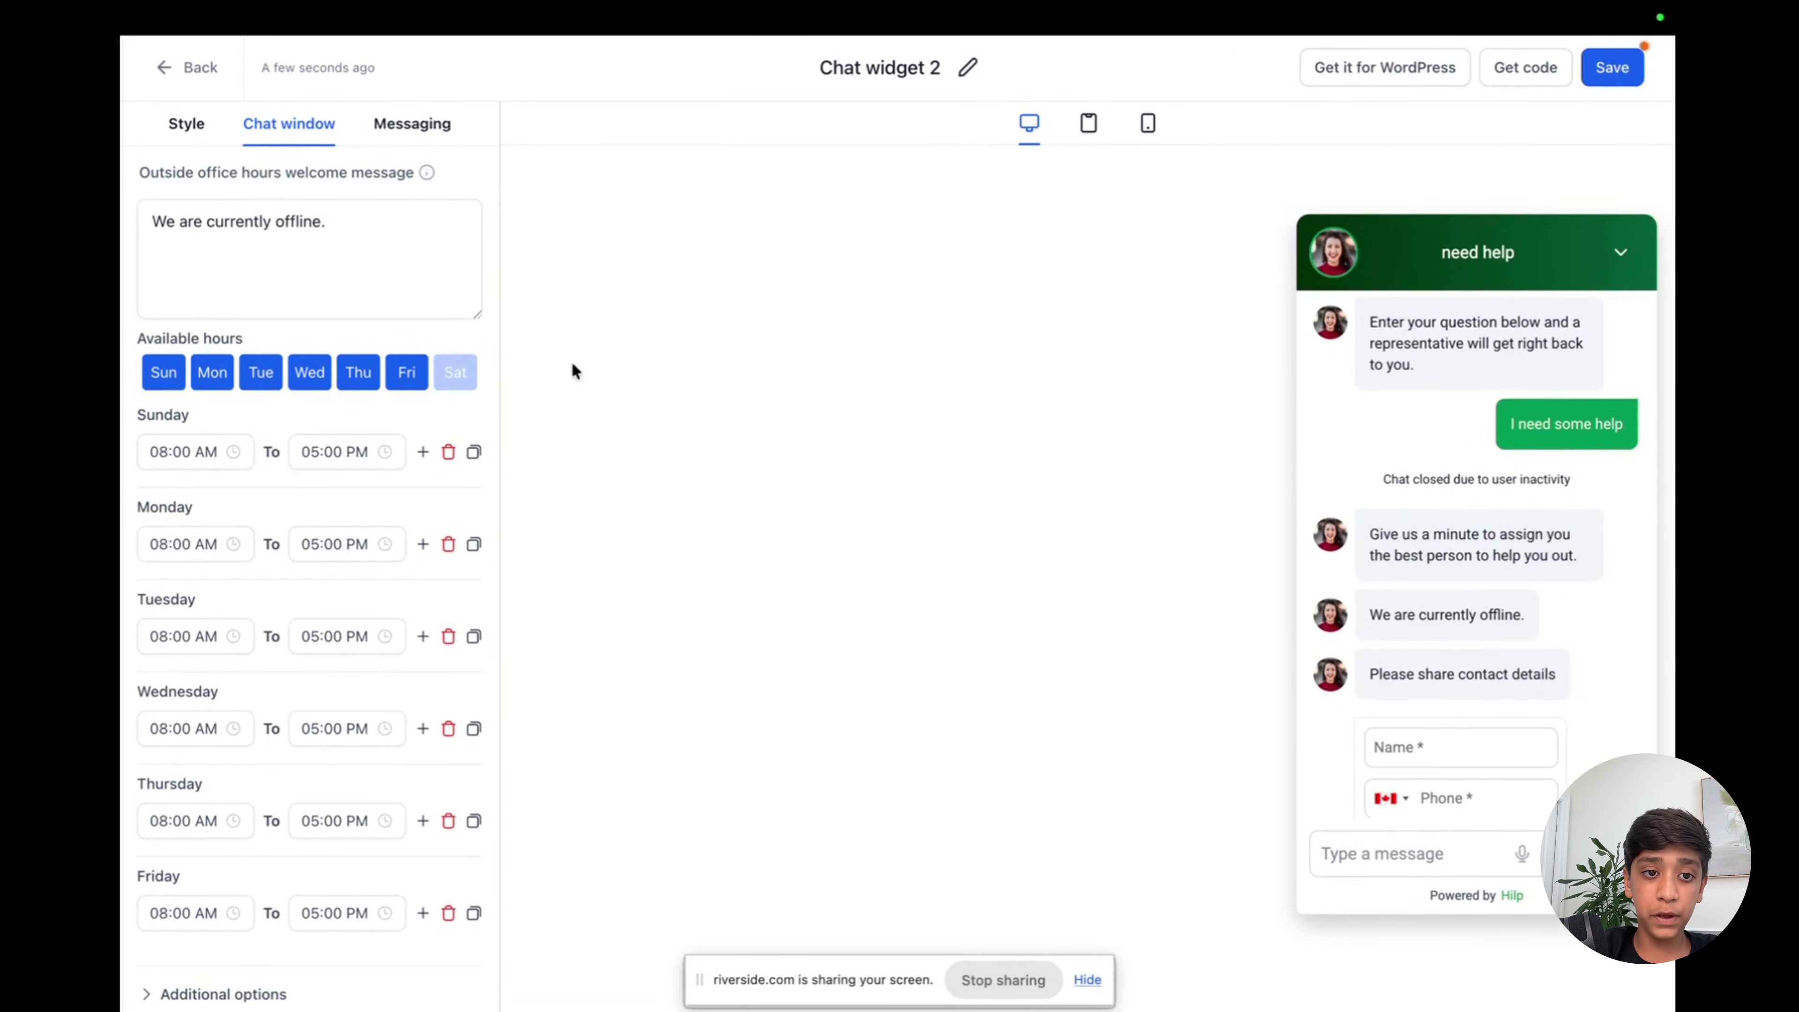
Limit the available days to Monday through Thursday by trying Saturday and turning off Sunday, Saturday and Friday.
{"action": "left_click", "coordinate": [461, 383]}
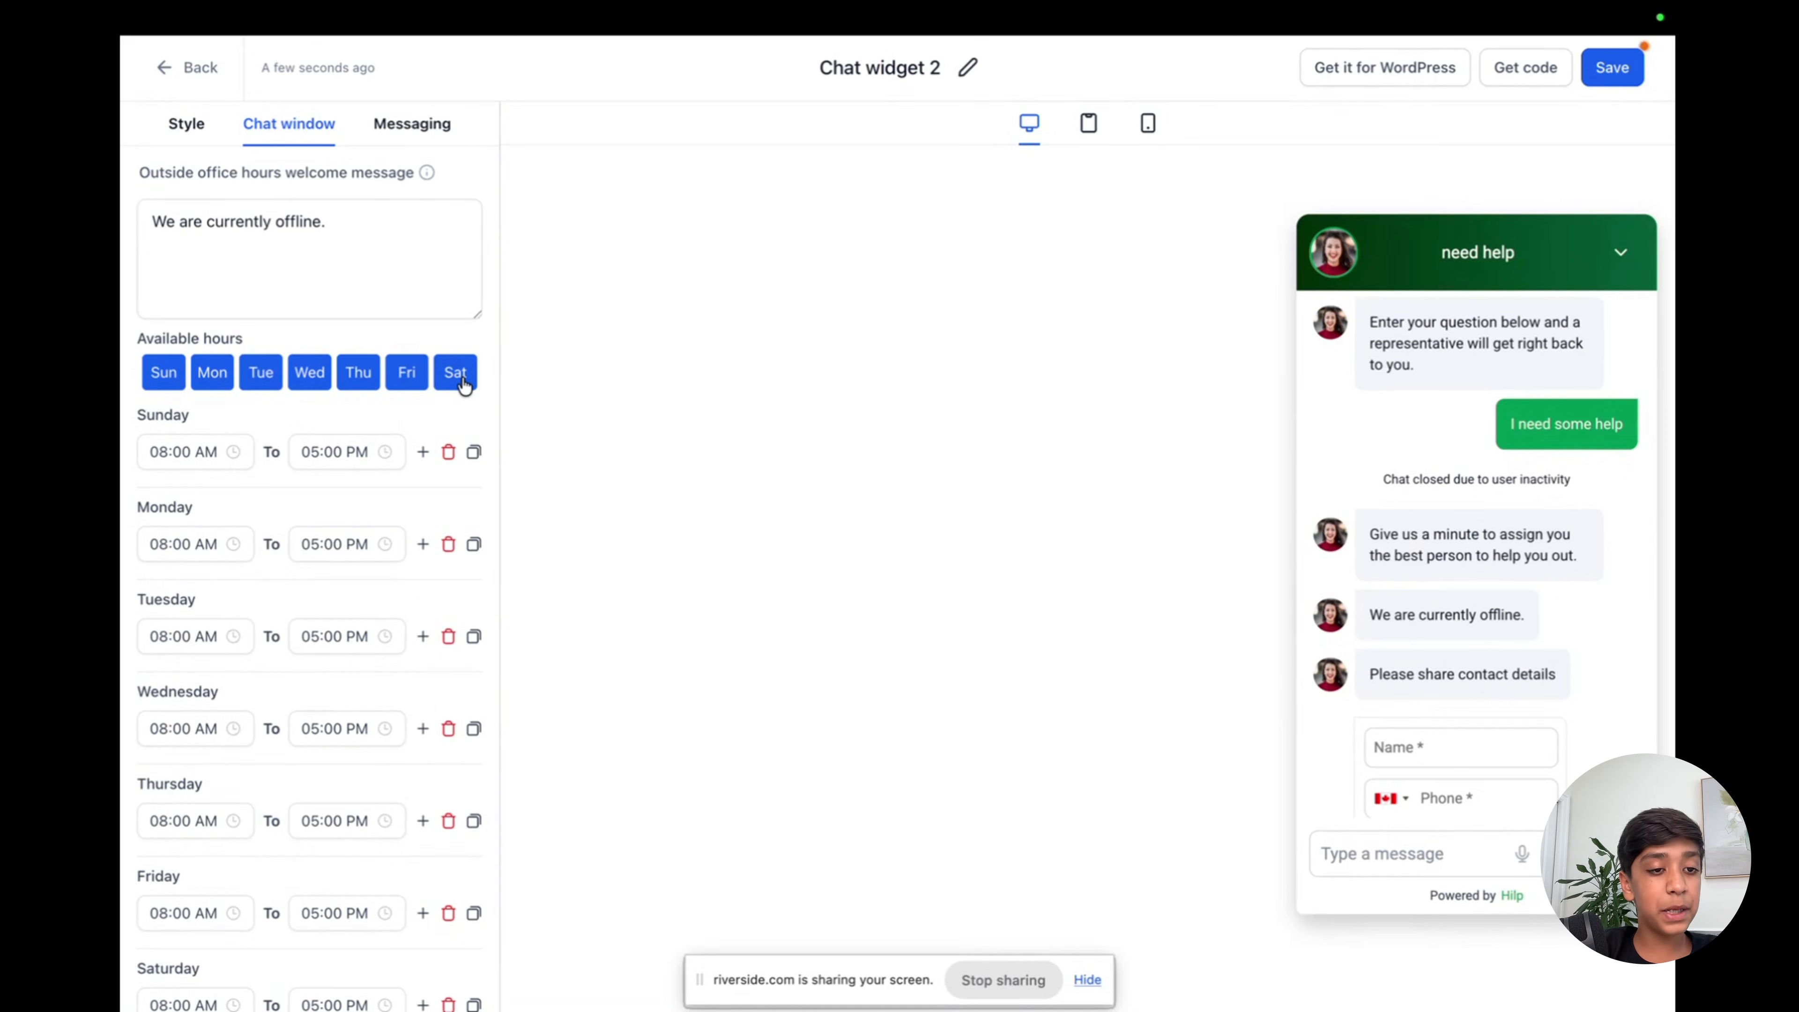
{"action": "left_click", "coordinate": [151, 379]}
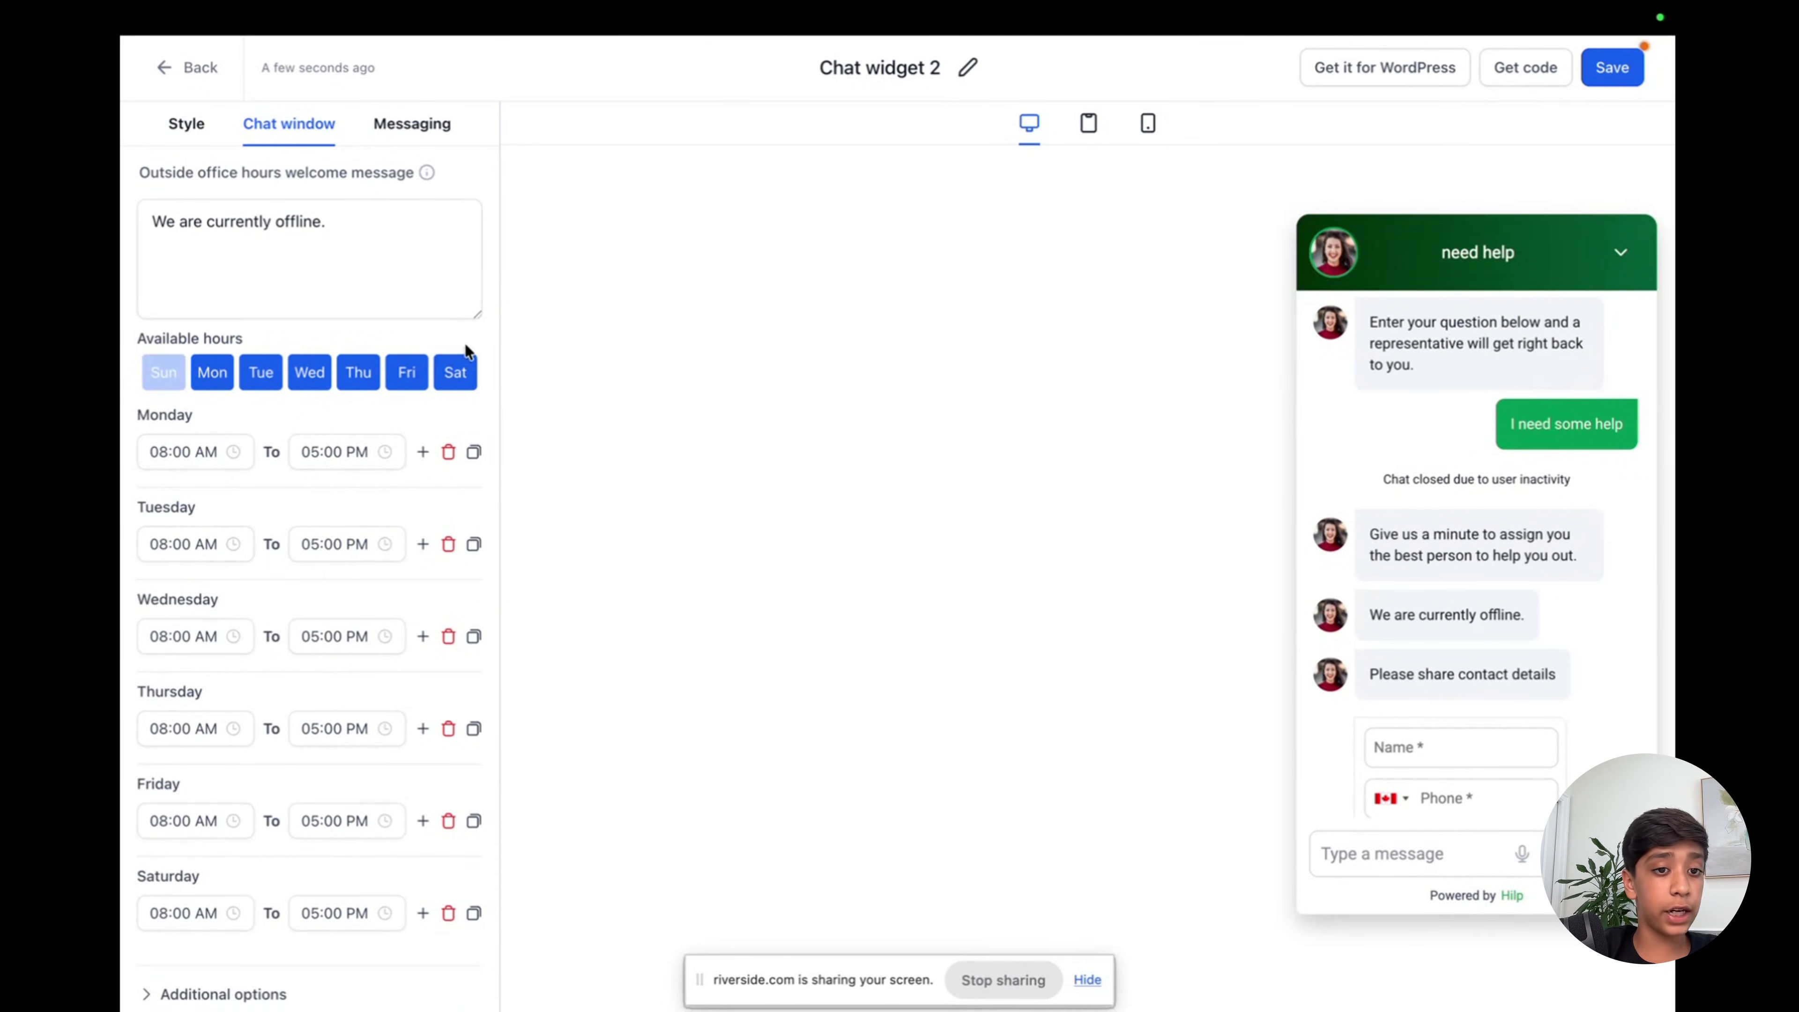
{"action": "left_click", "coordinate": [467, 377]}
{"action": "left_click", "coordinate": [406, 466]}
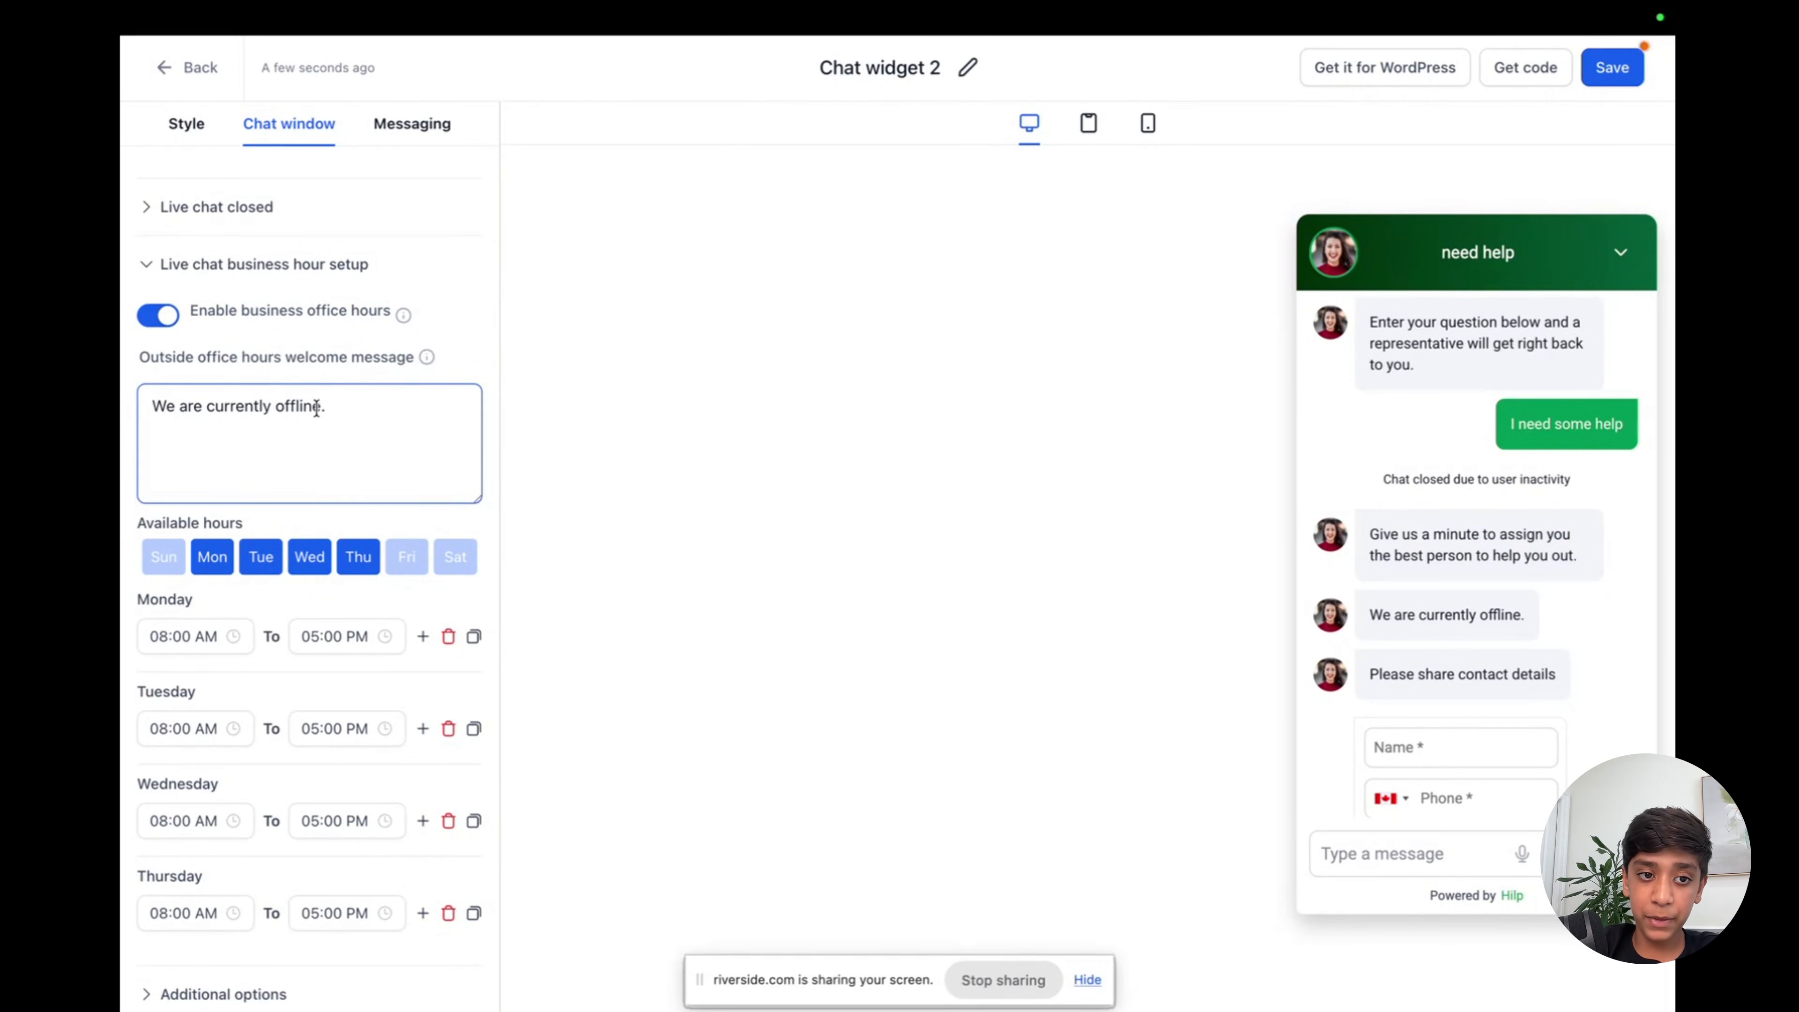
Try removing Monday from the available days, and add it back.
{"action": "left_click_drag", "start_coordinate": [324, 406], "coordinate": [146, 407]}
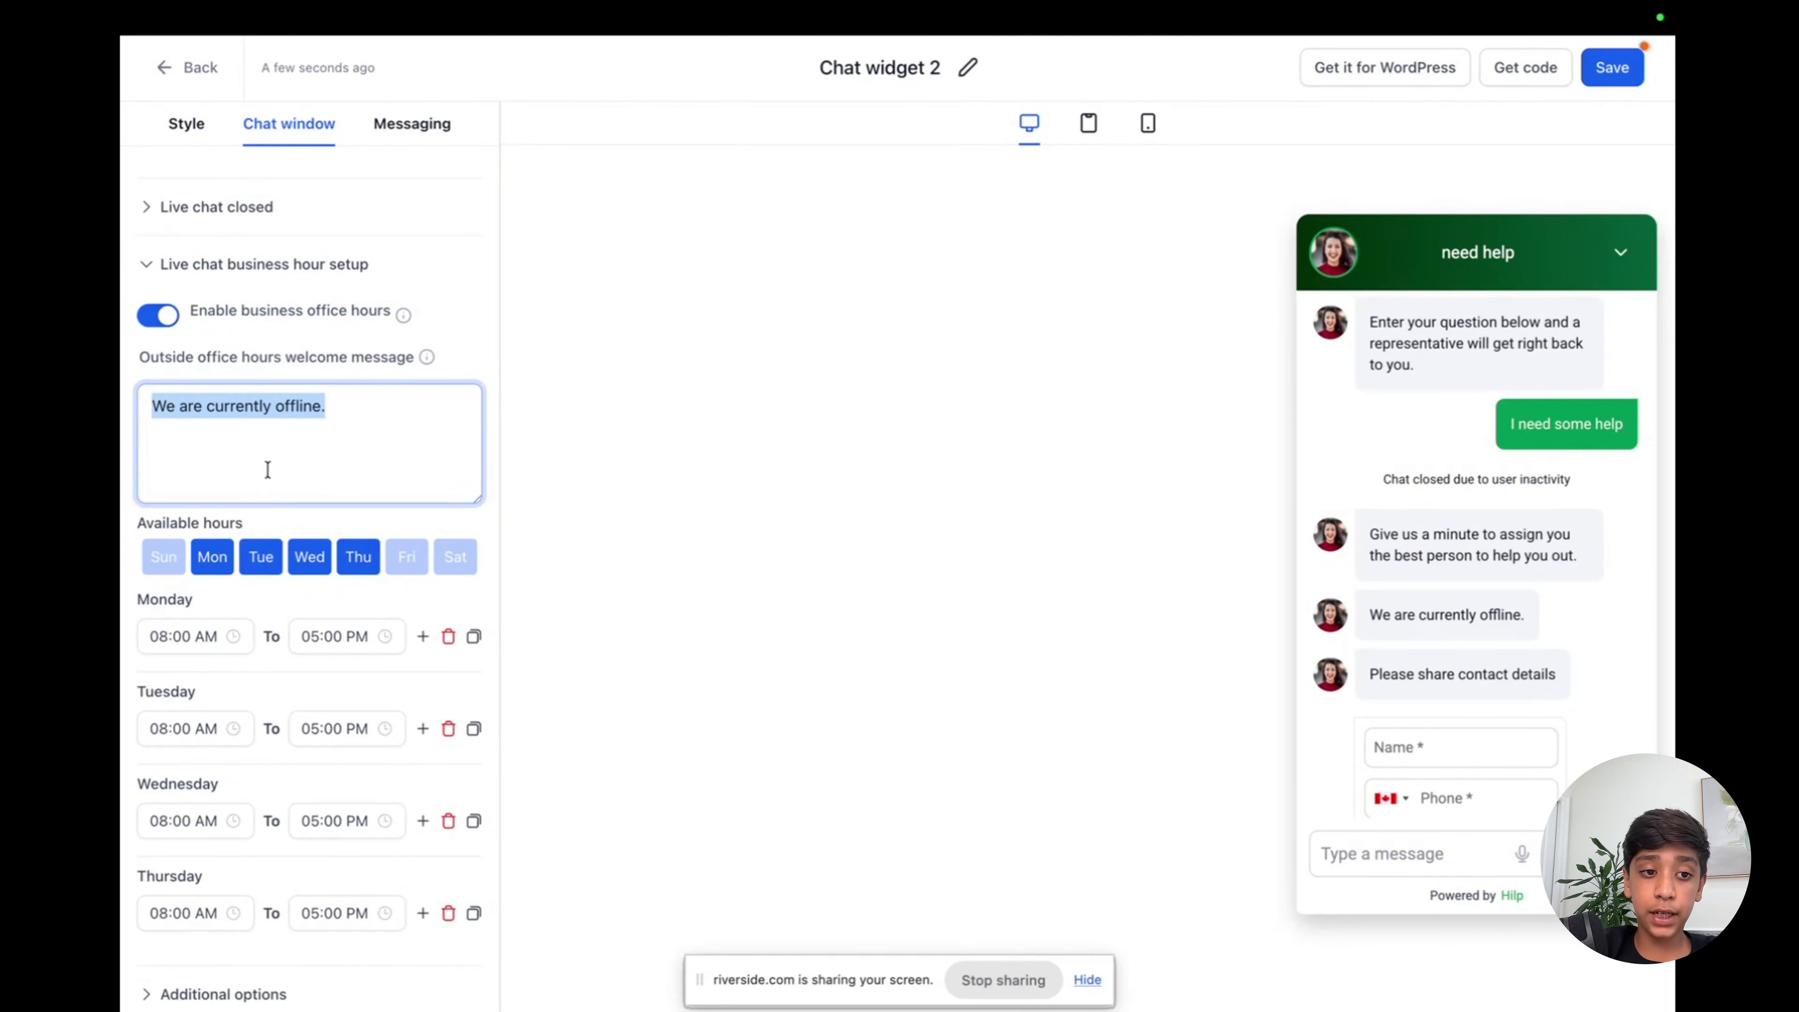
{"action": "left_click", "coordinate": [227, 554]}
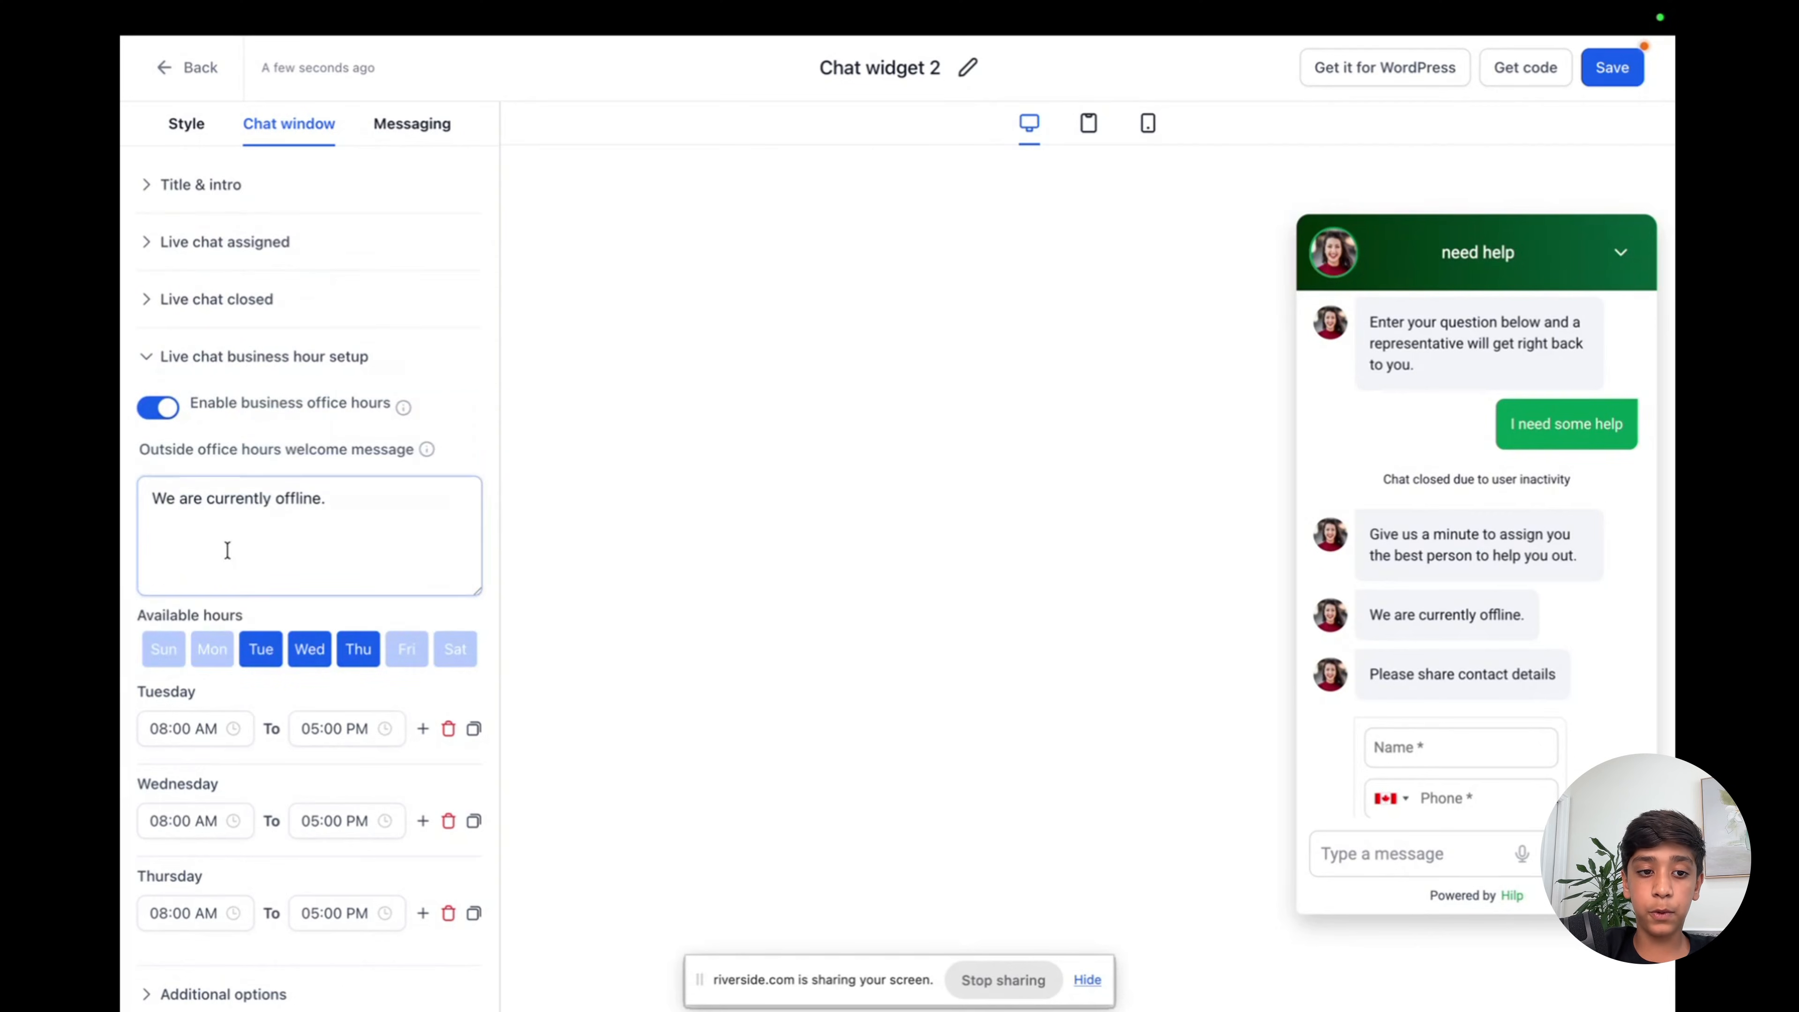
{"action": "left_click", "coordinate": [199, 651]}
{"action": "left_click", "coordinate": [169, 470]}
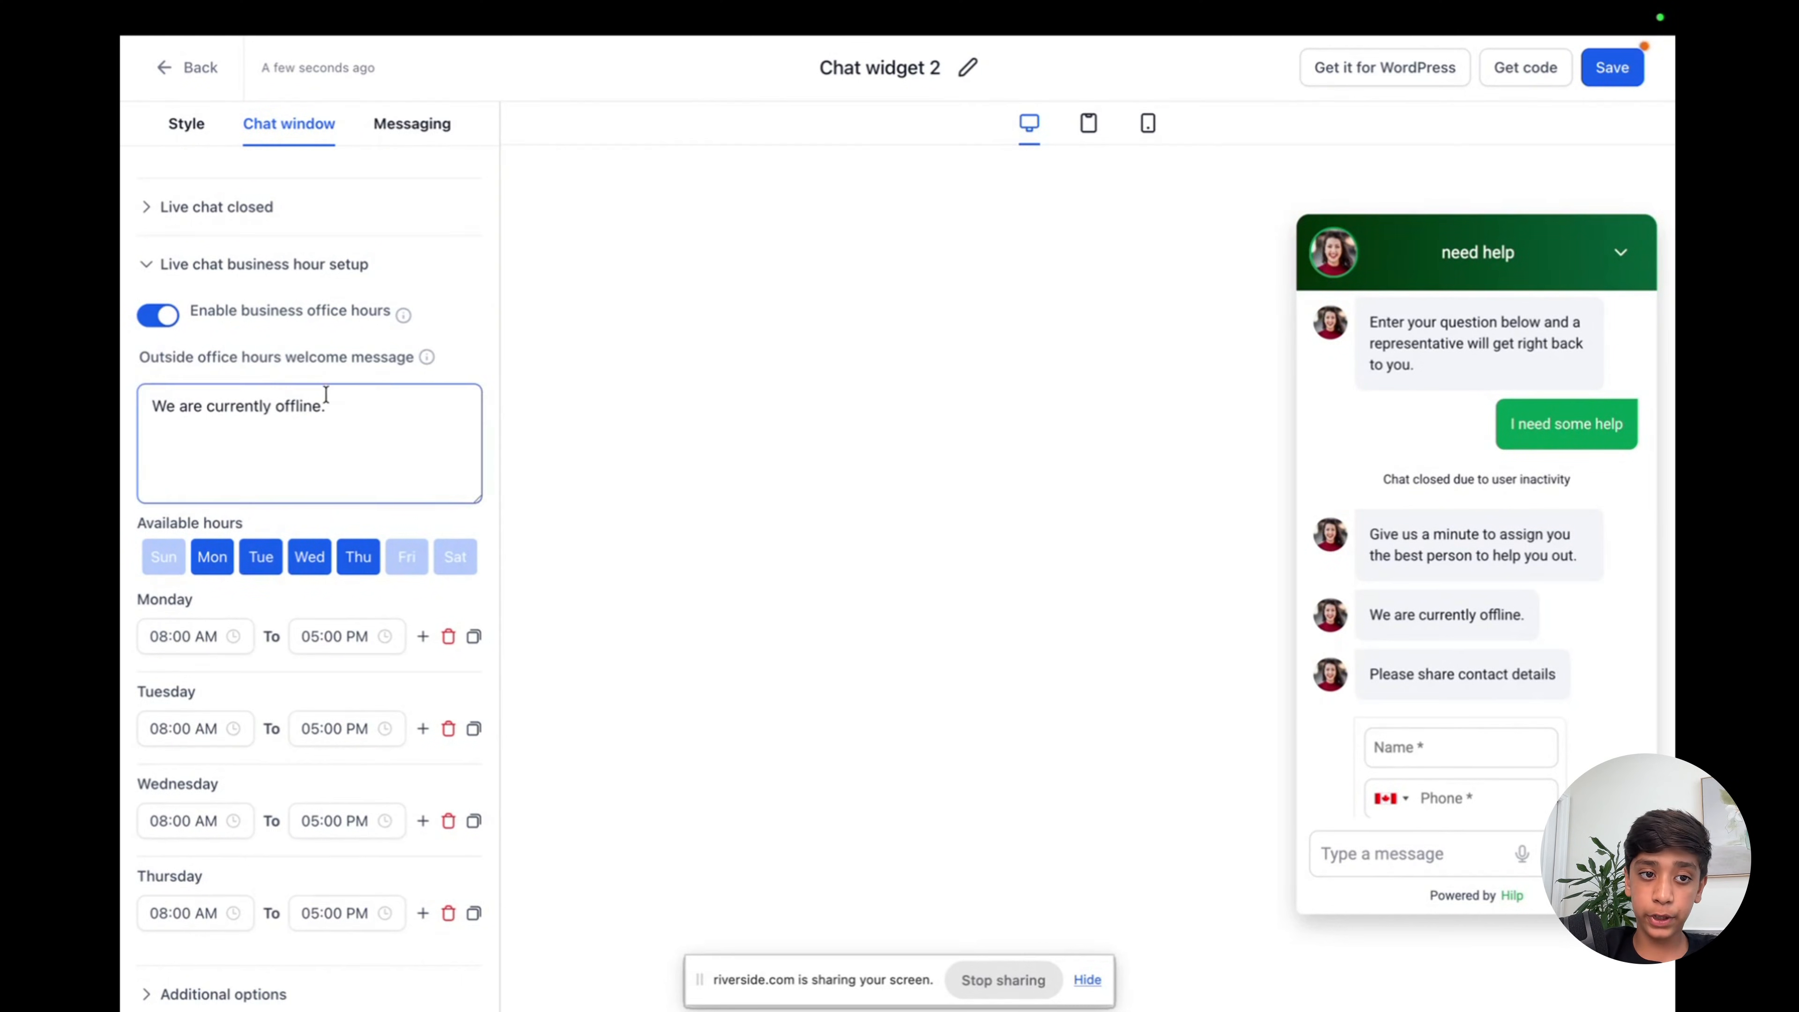
Try "bye" as the outside office hours welcome message, and clear the message text completely.
{"action": "left_click_drag", "start_coordinate": [326, 405], "coordinate": [135, 403]}
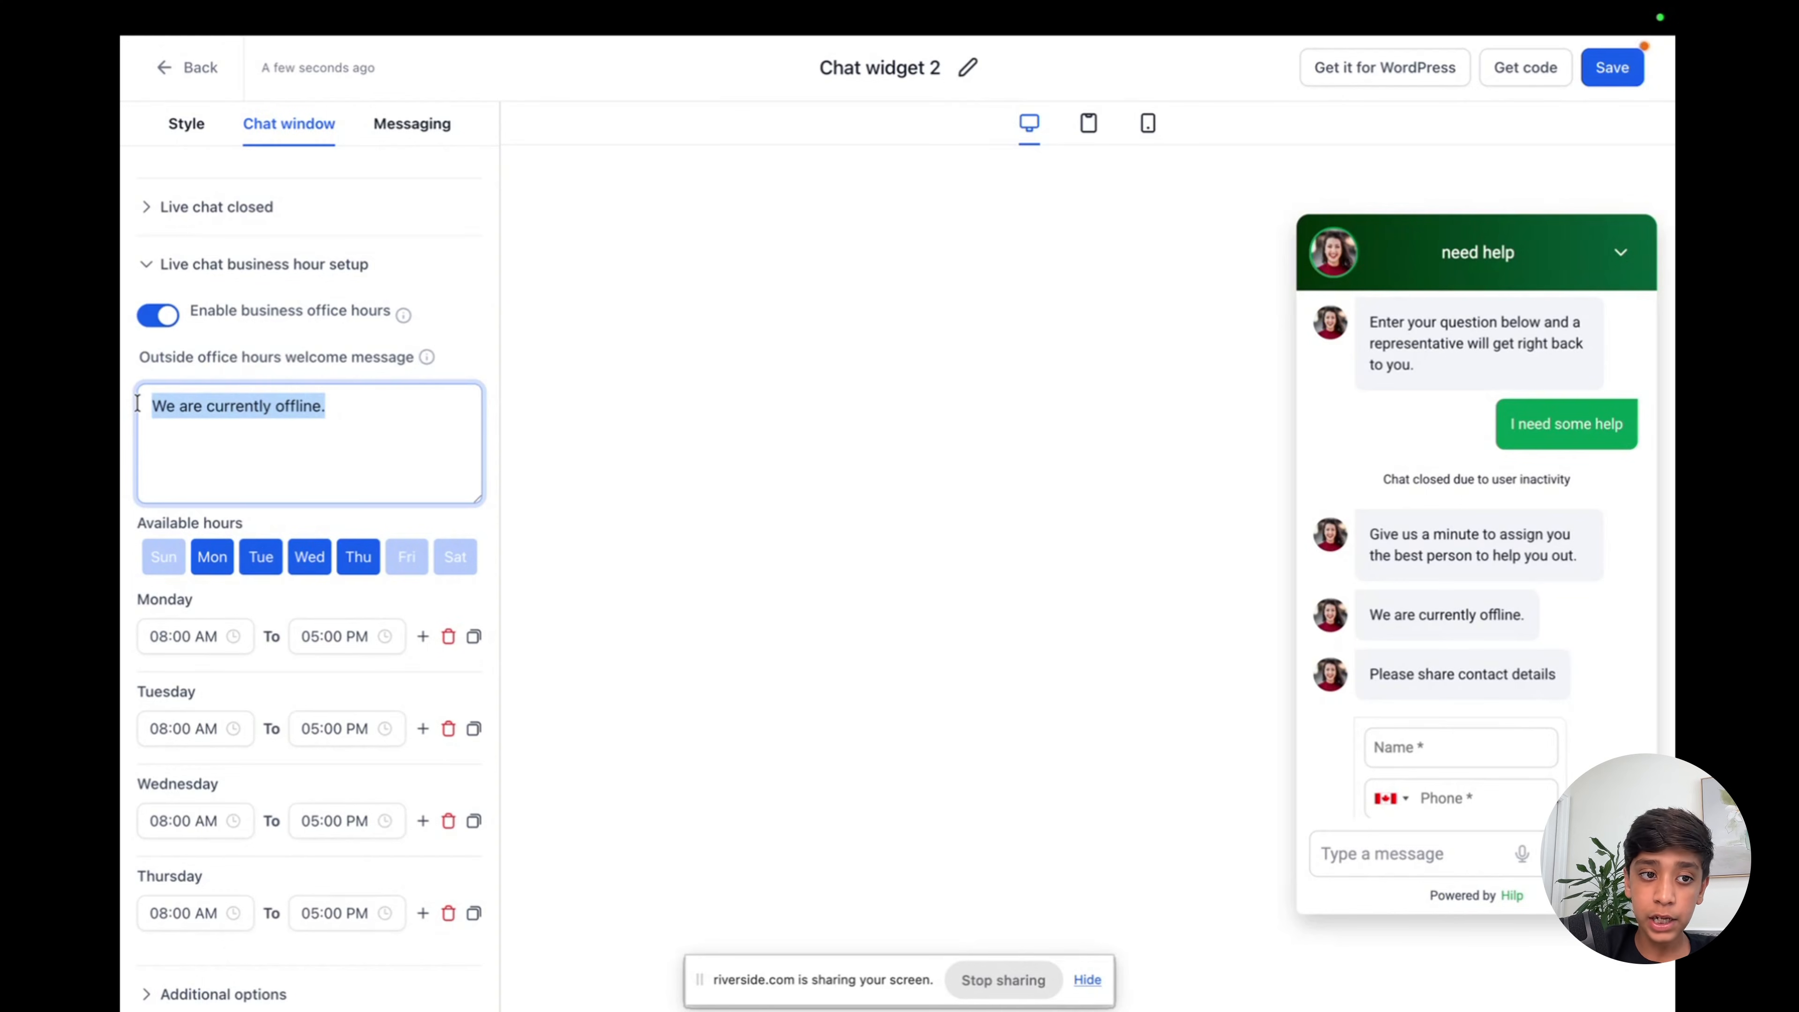
{"action": "key", "text": "BackSpace"}
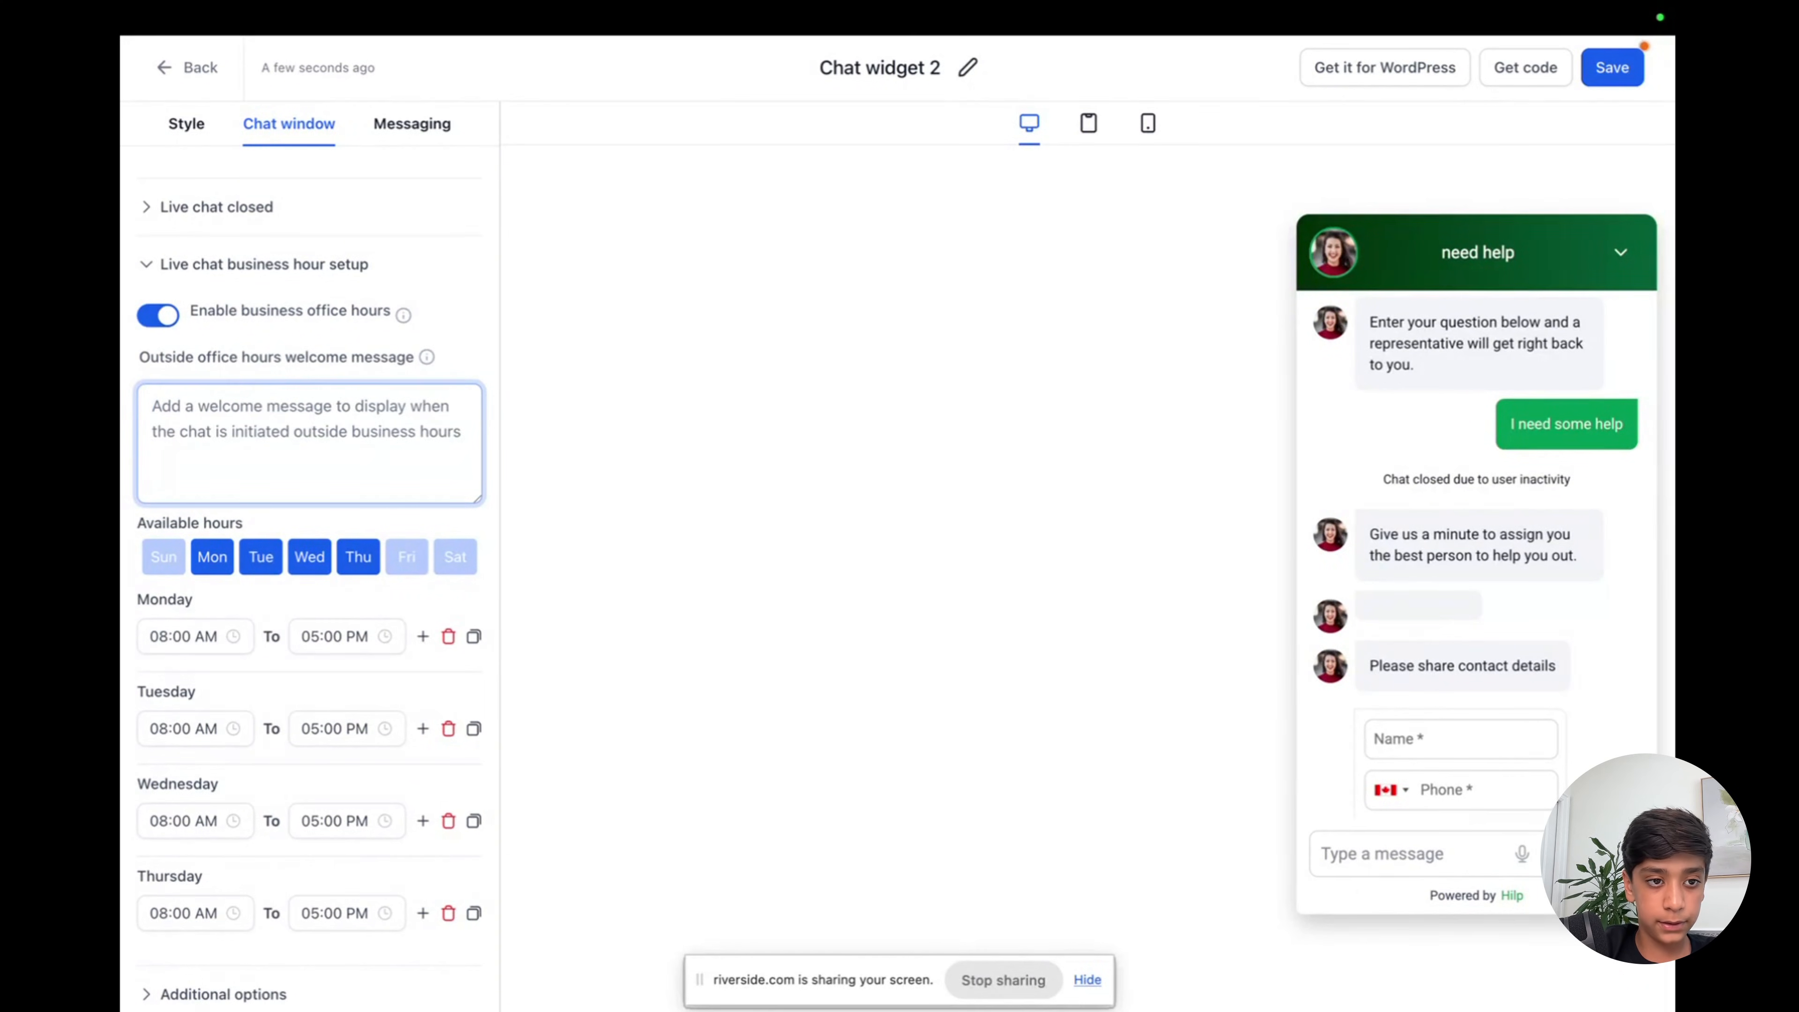
{"action": "type", "text": "bye"}
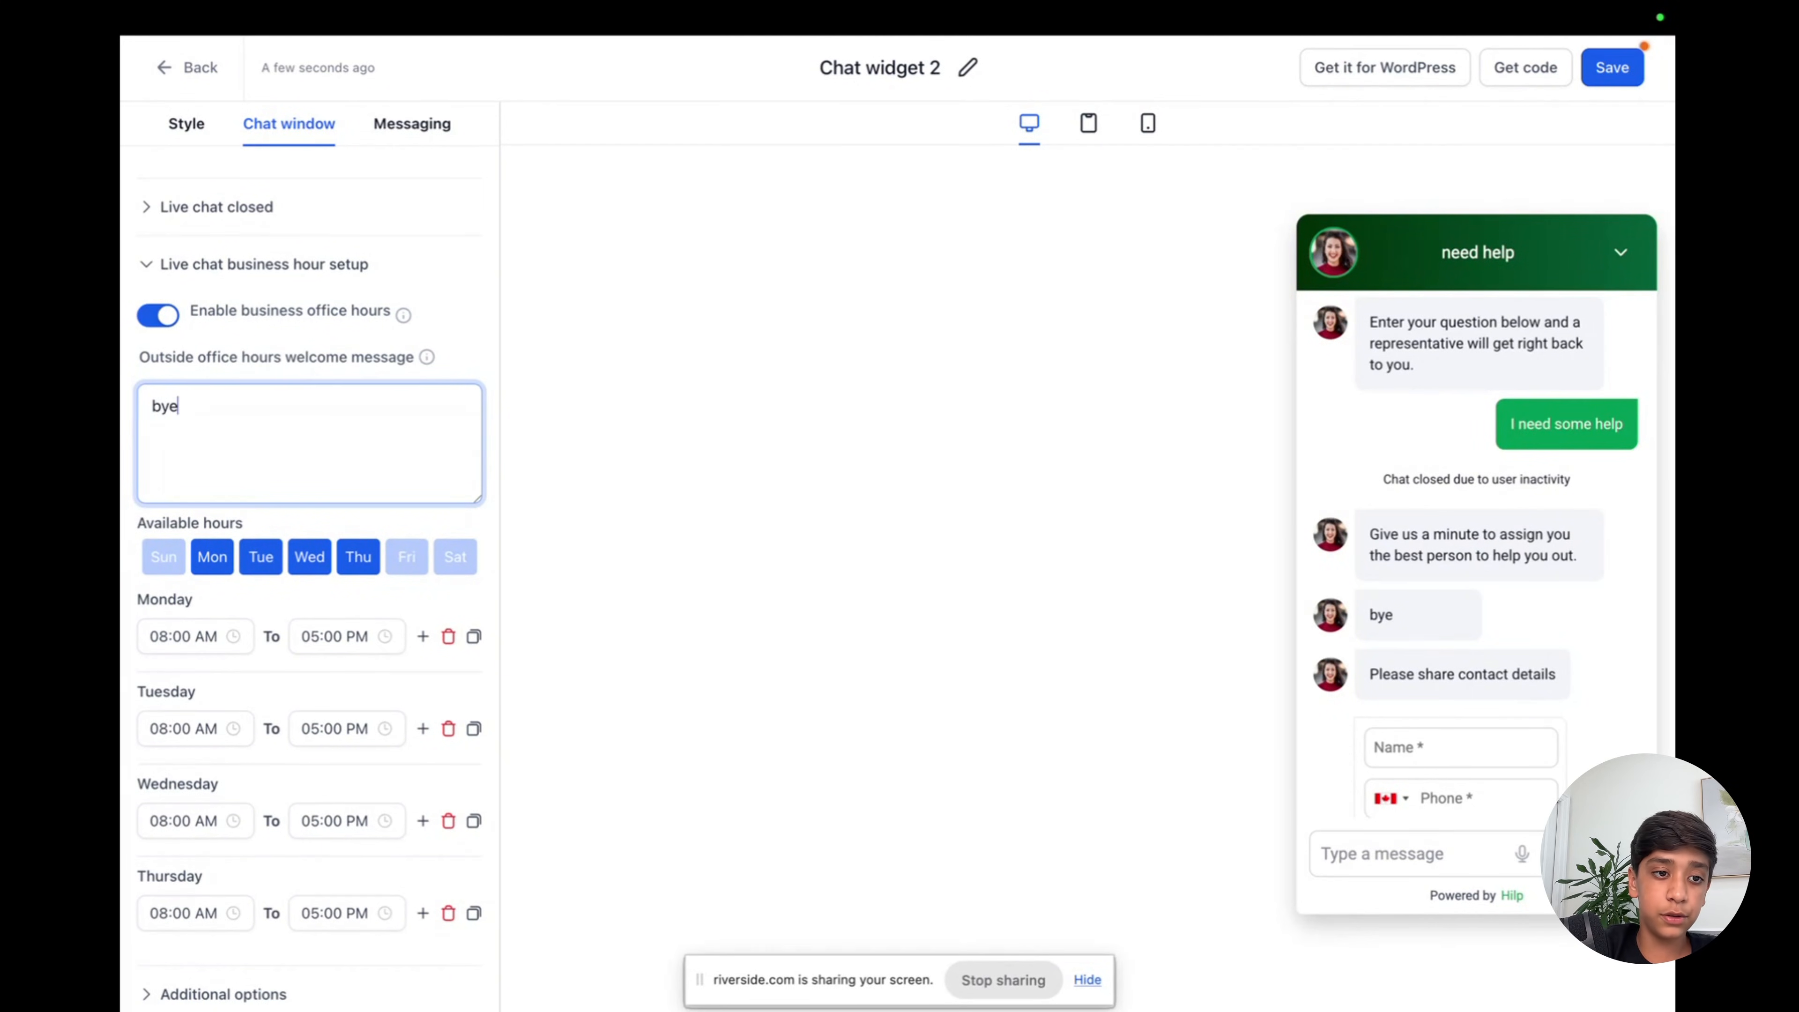
{"action": "key", "text": "BackSpace"}
{"action": "key", "text": "BackSpace"}
{"action": "key", "text": "BackSpace"}
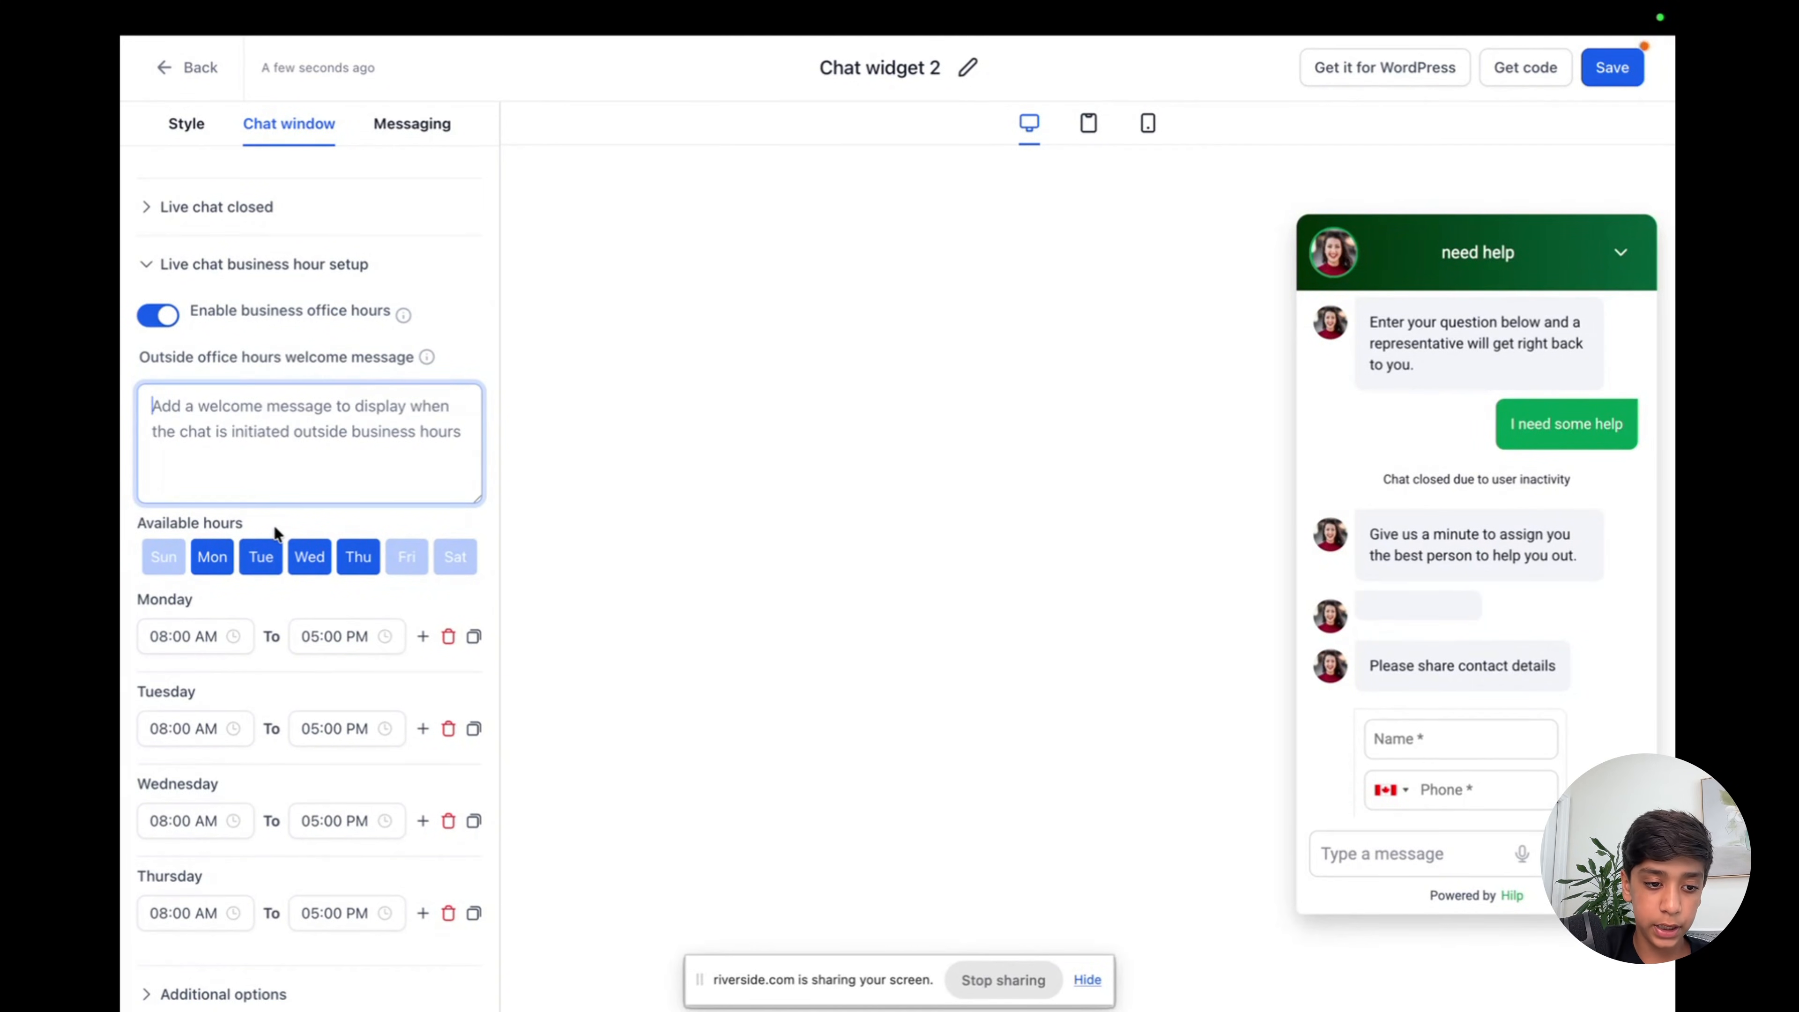
Open the chat window's additional options and review the notification sound and agency branding settings.
{"action": "left_click", "coordinate": [159, 997]}
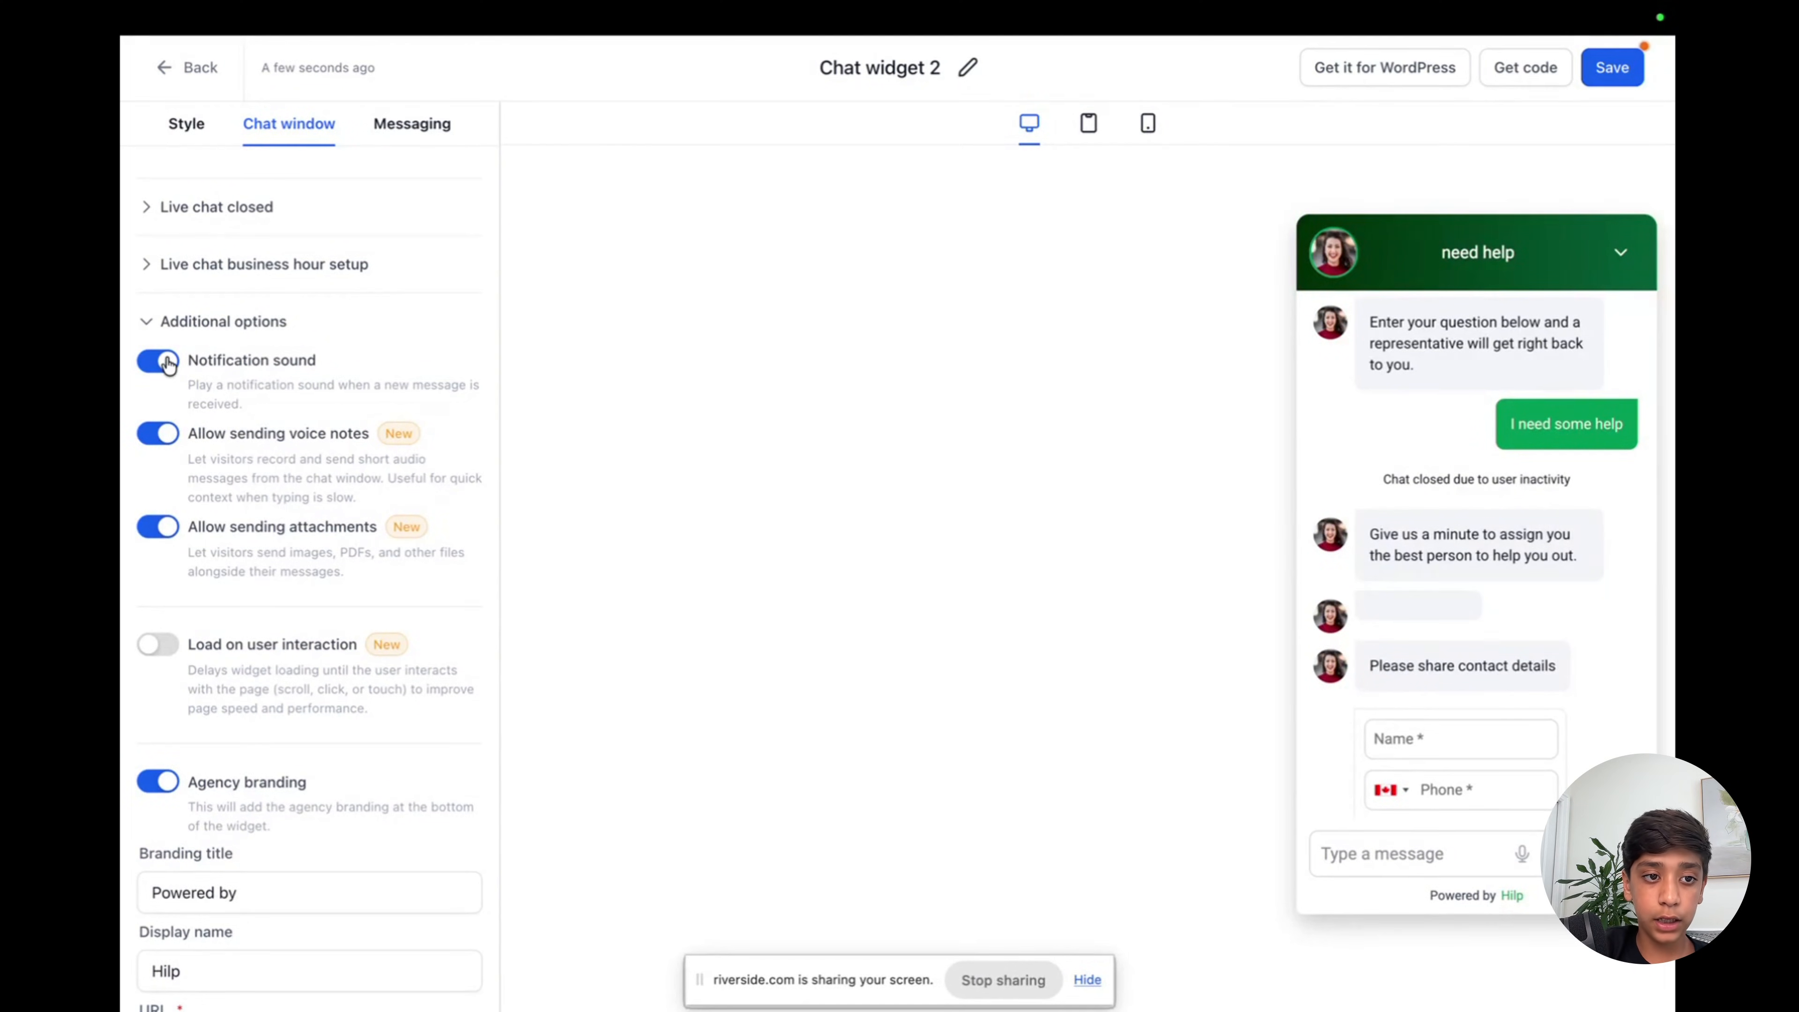
{"action": "left_click", "coordinate": [168, 363]}
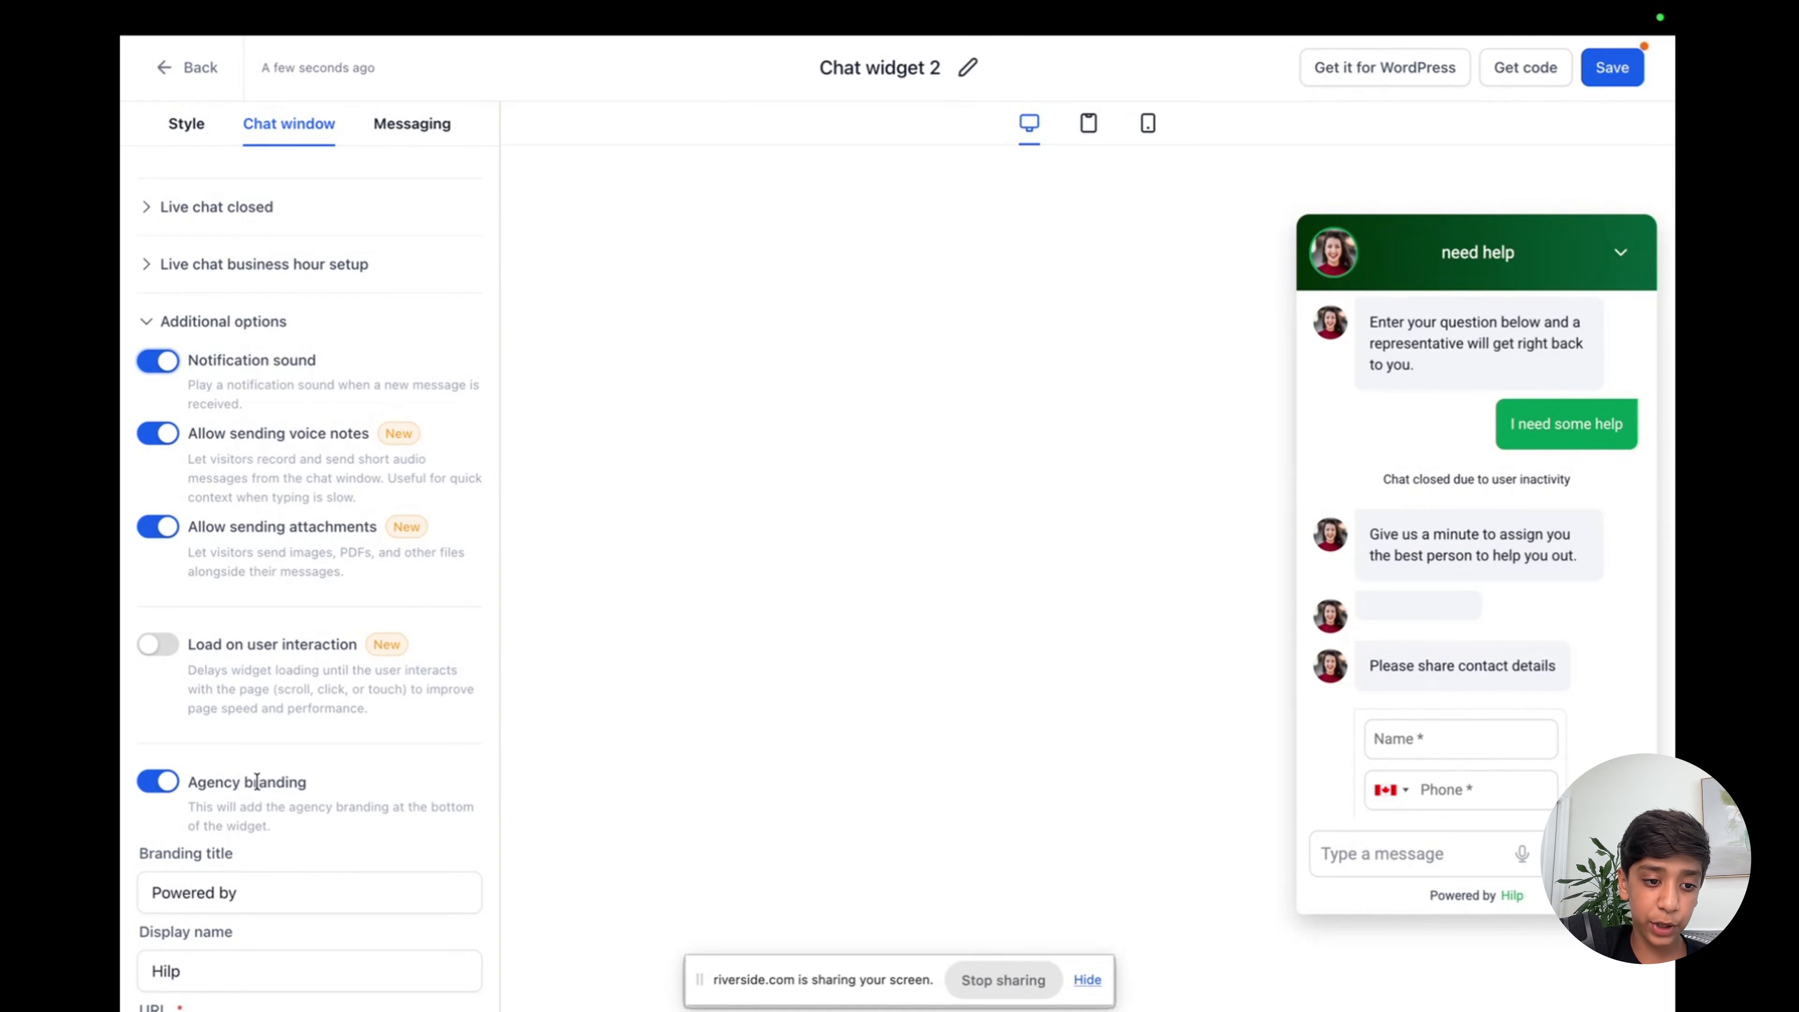
{"action": "scroll", "coordinate": [255, 833], "scroll_direction": "down", "scroll_amount": 3}
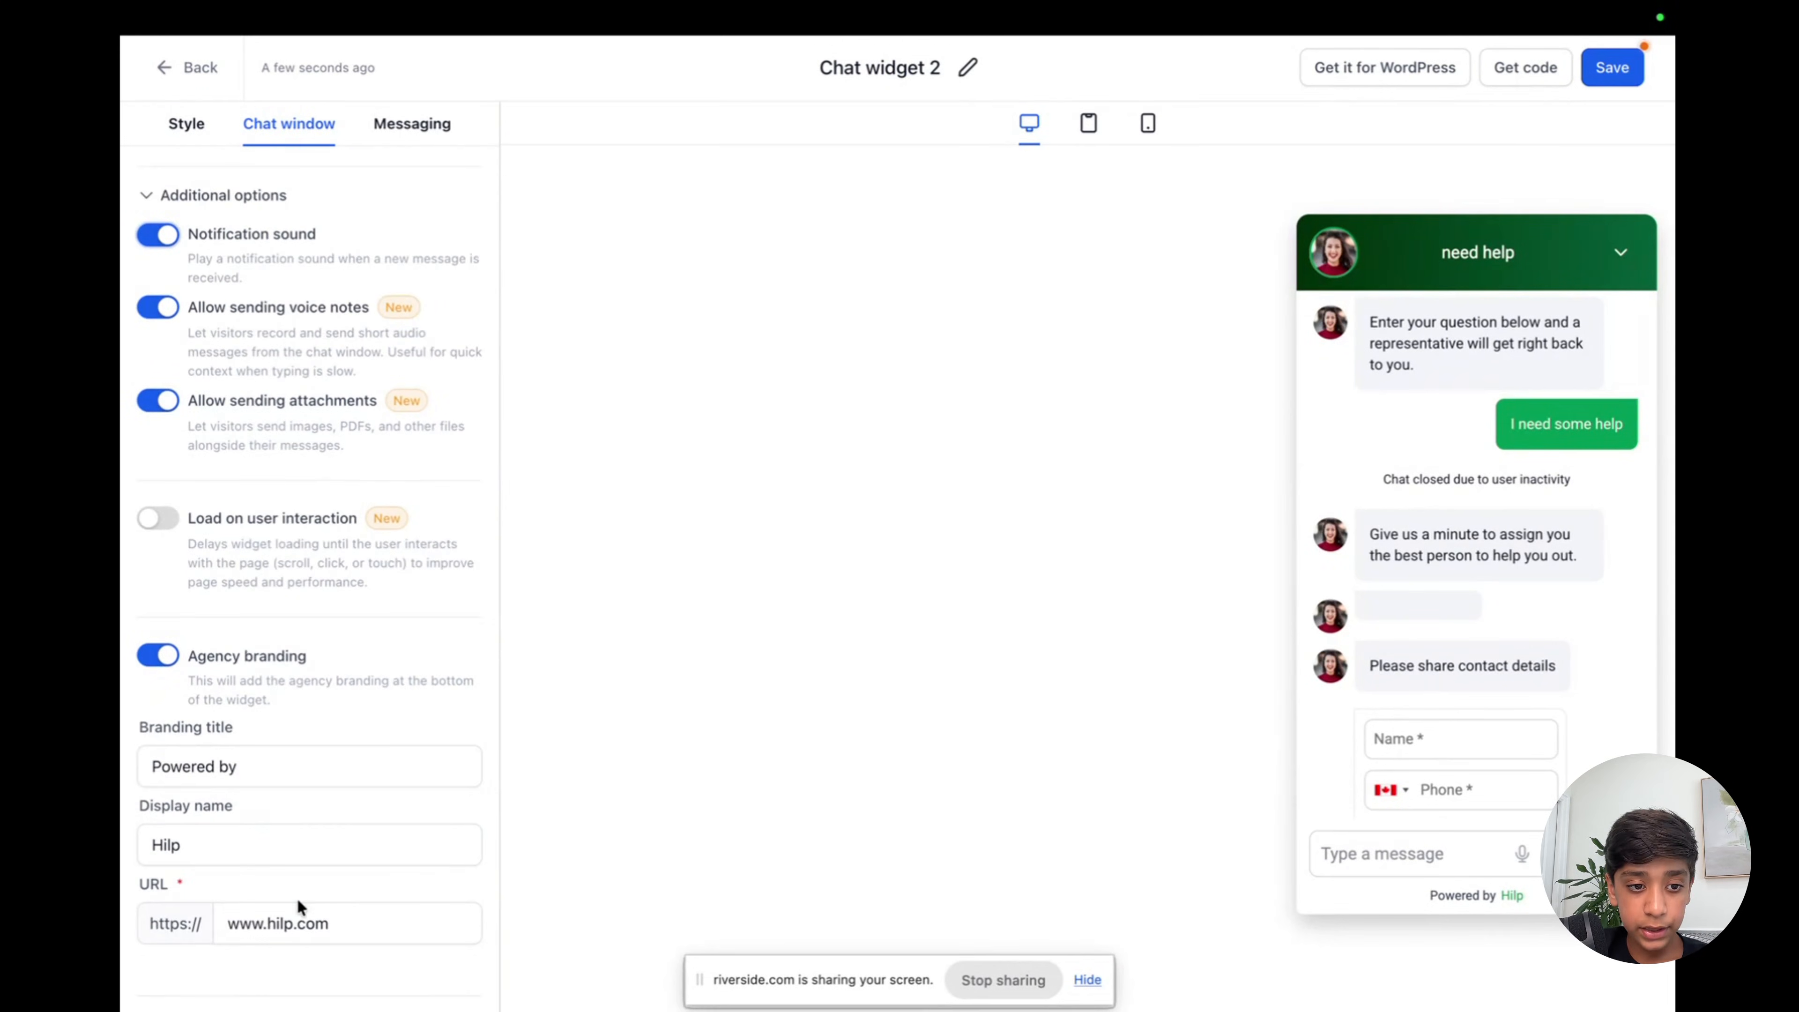
{"action": "left_click", "coordinate": [259, 829]}
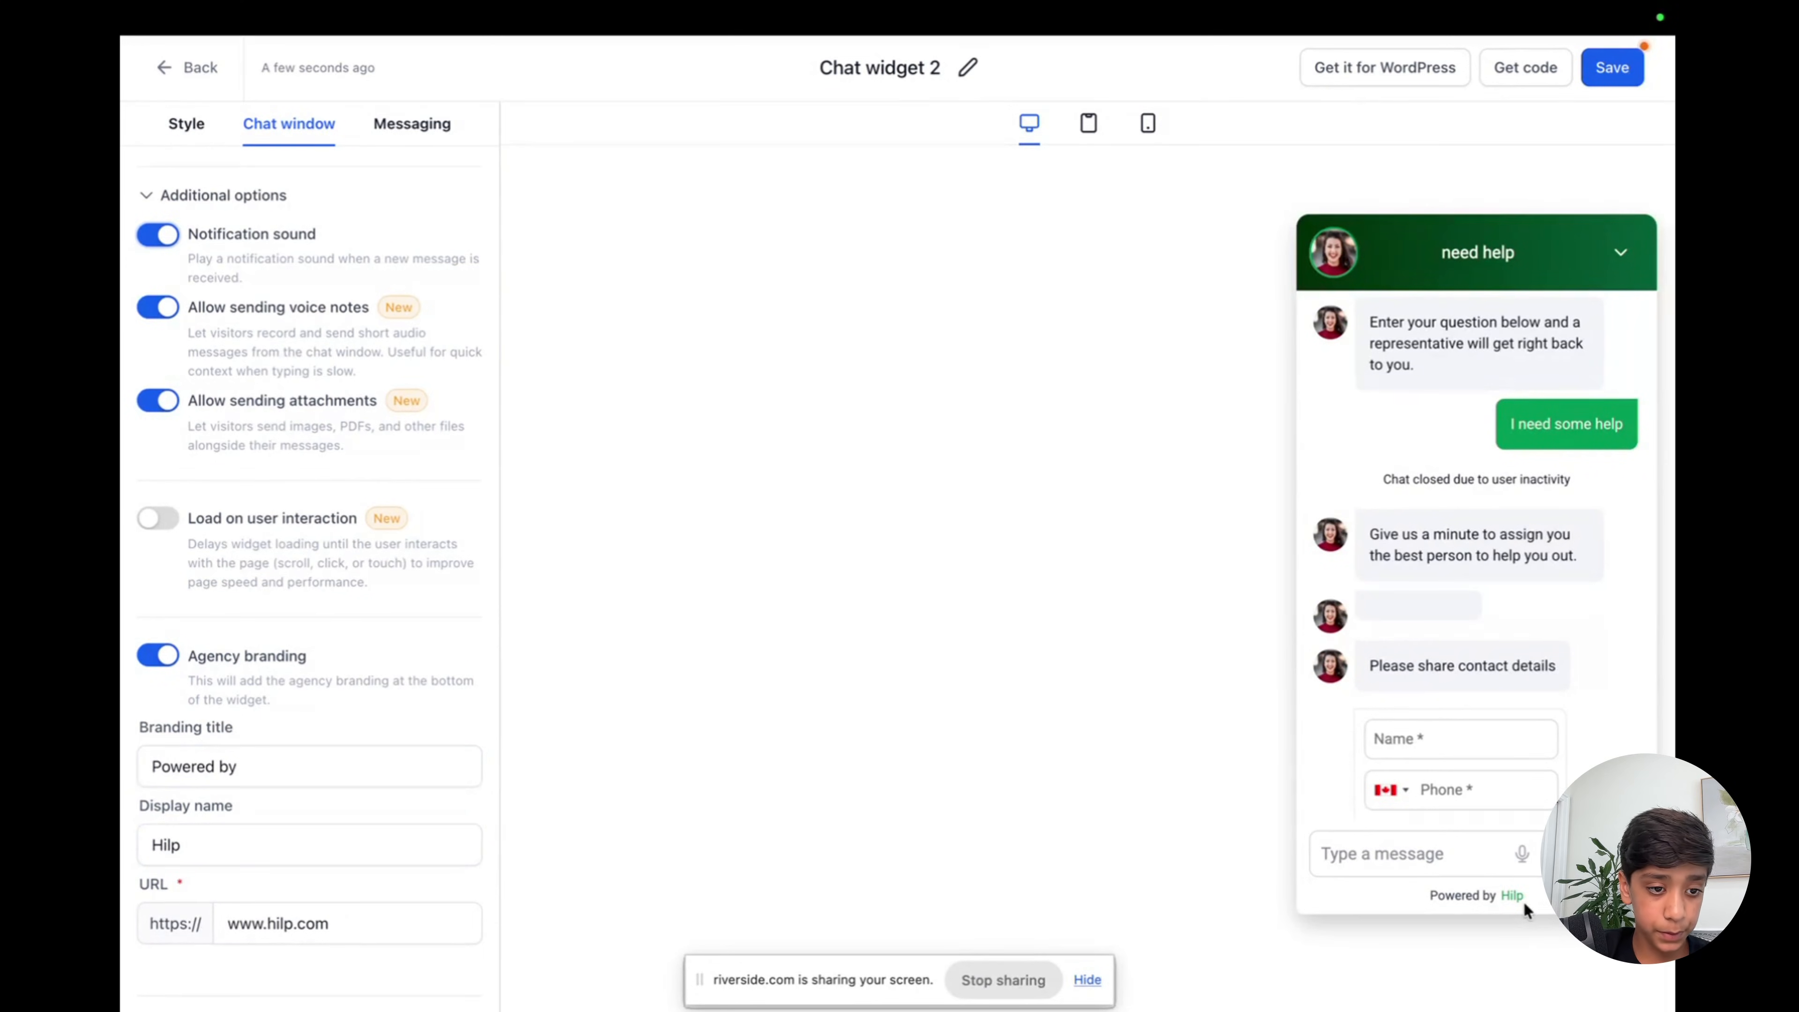
Try "spnserd" and "GHL" as the agency branding title.
{"action": "triple_click", "coordinate": [346, 765]}
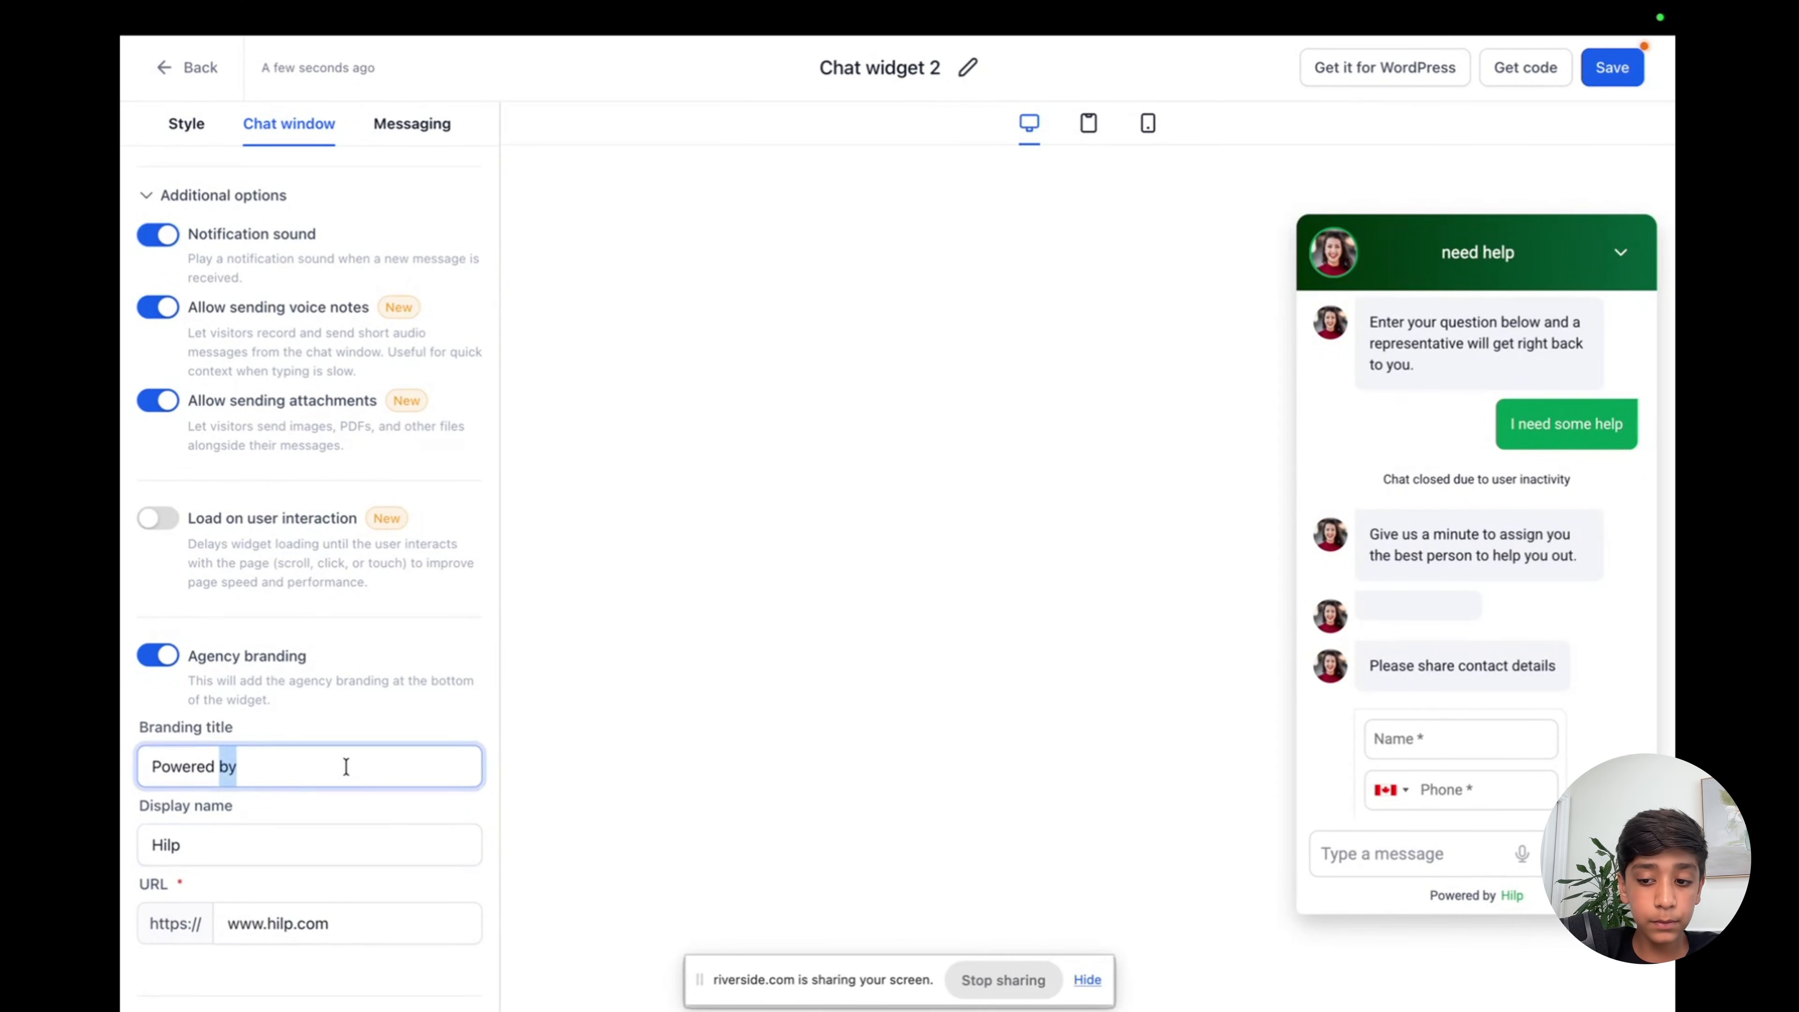
{"action": "key", "text": "BackSpace"}
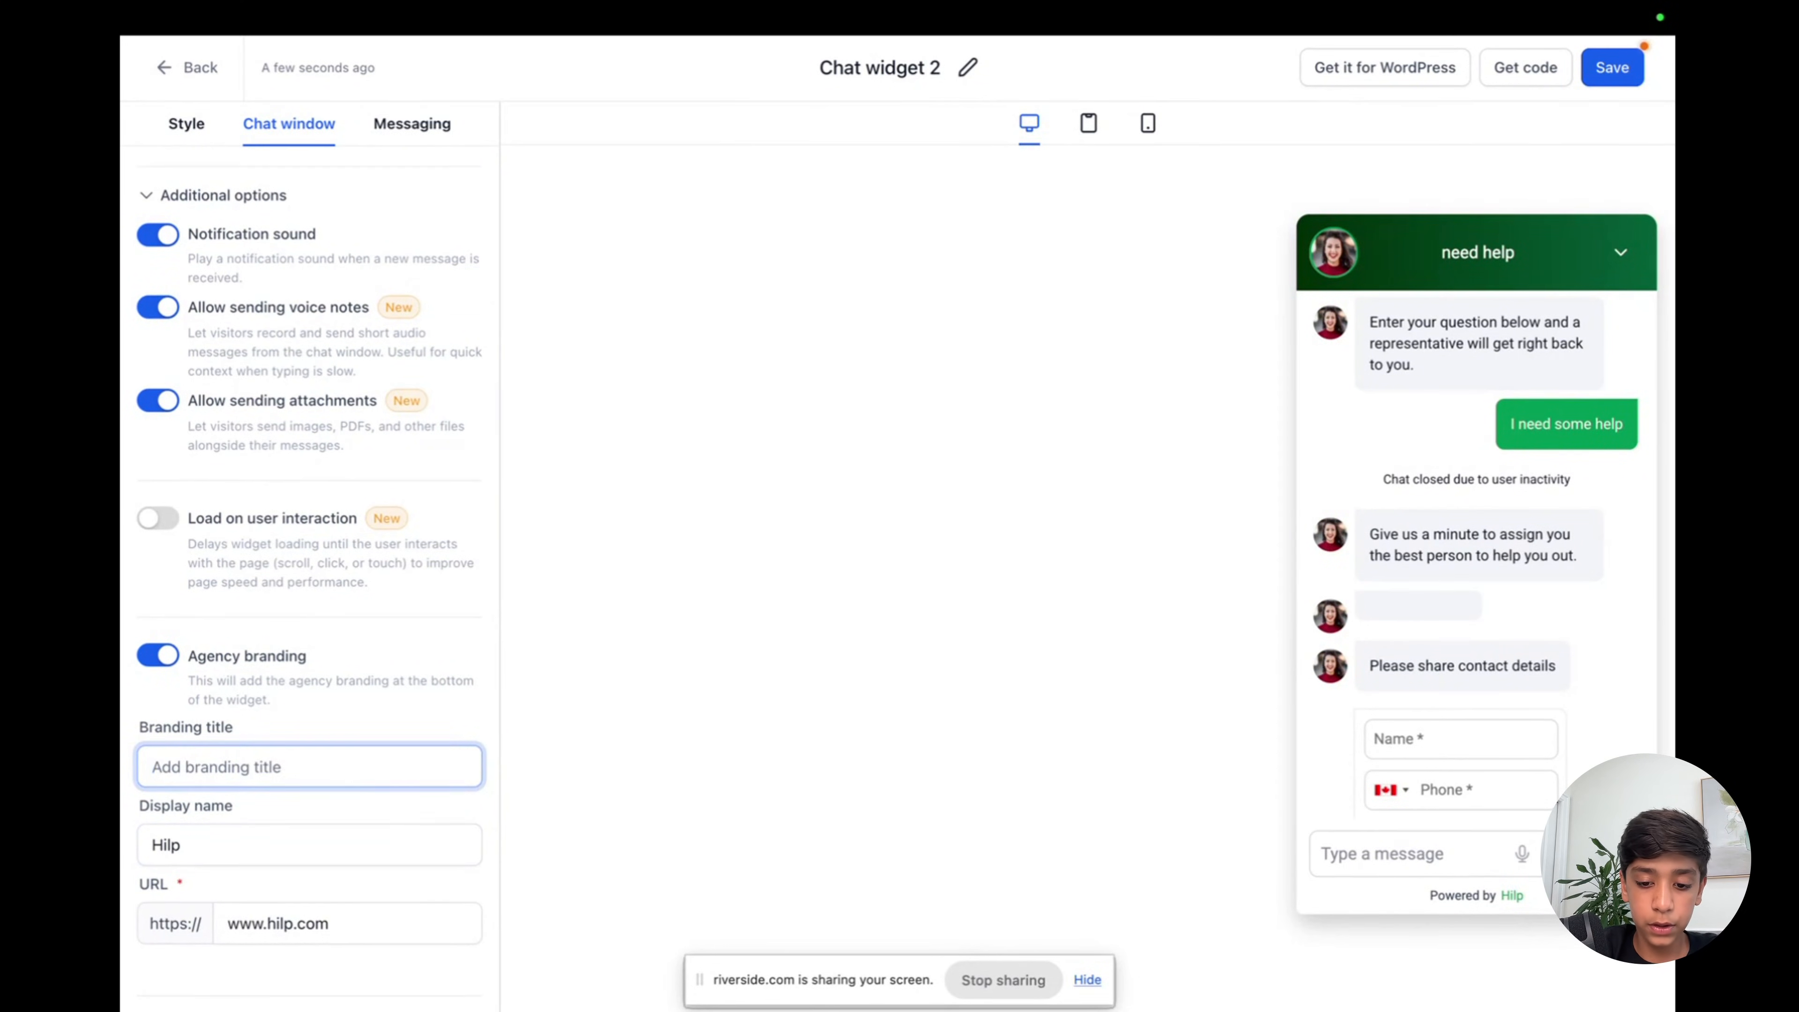
{"action": "type", "text": "spo"}
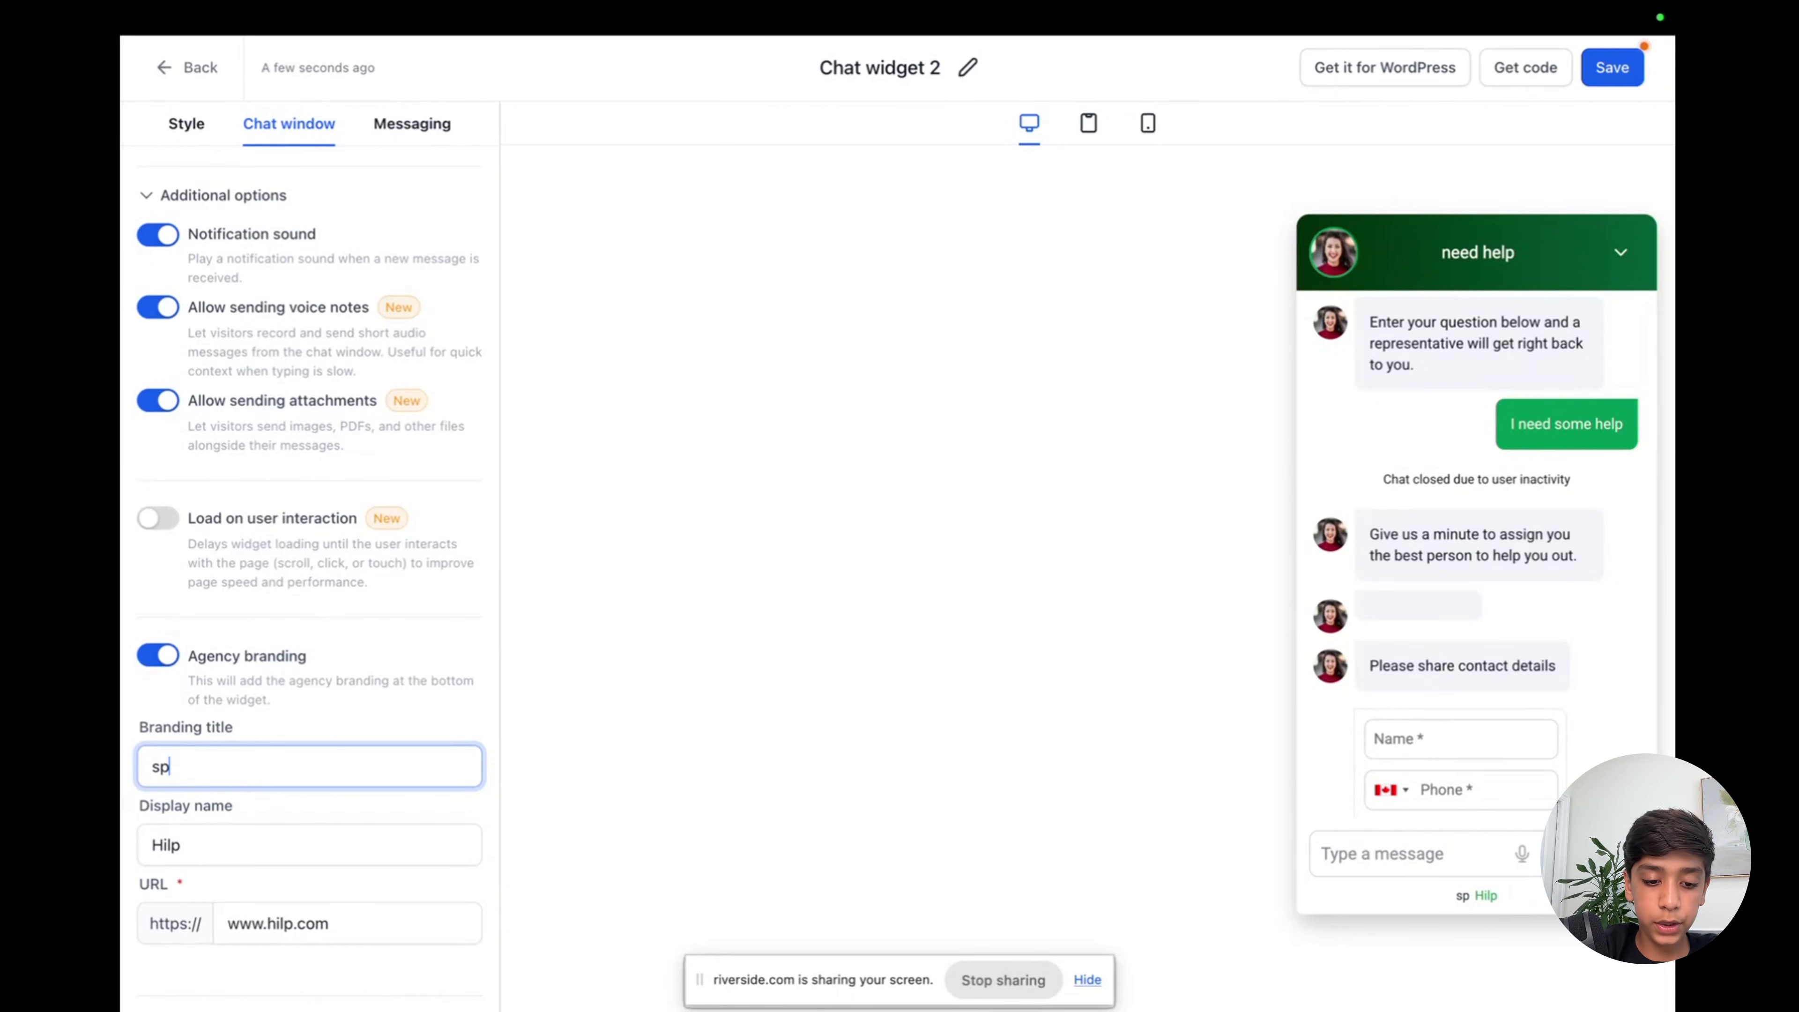
{"action": "key", "text": "BackSpace"}
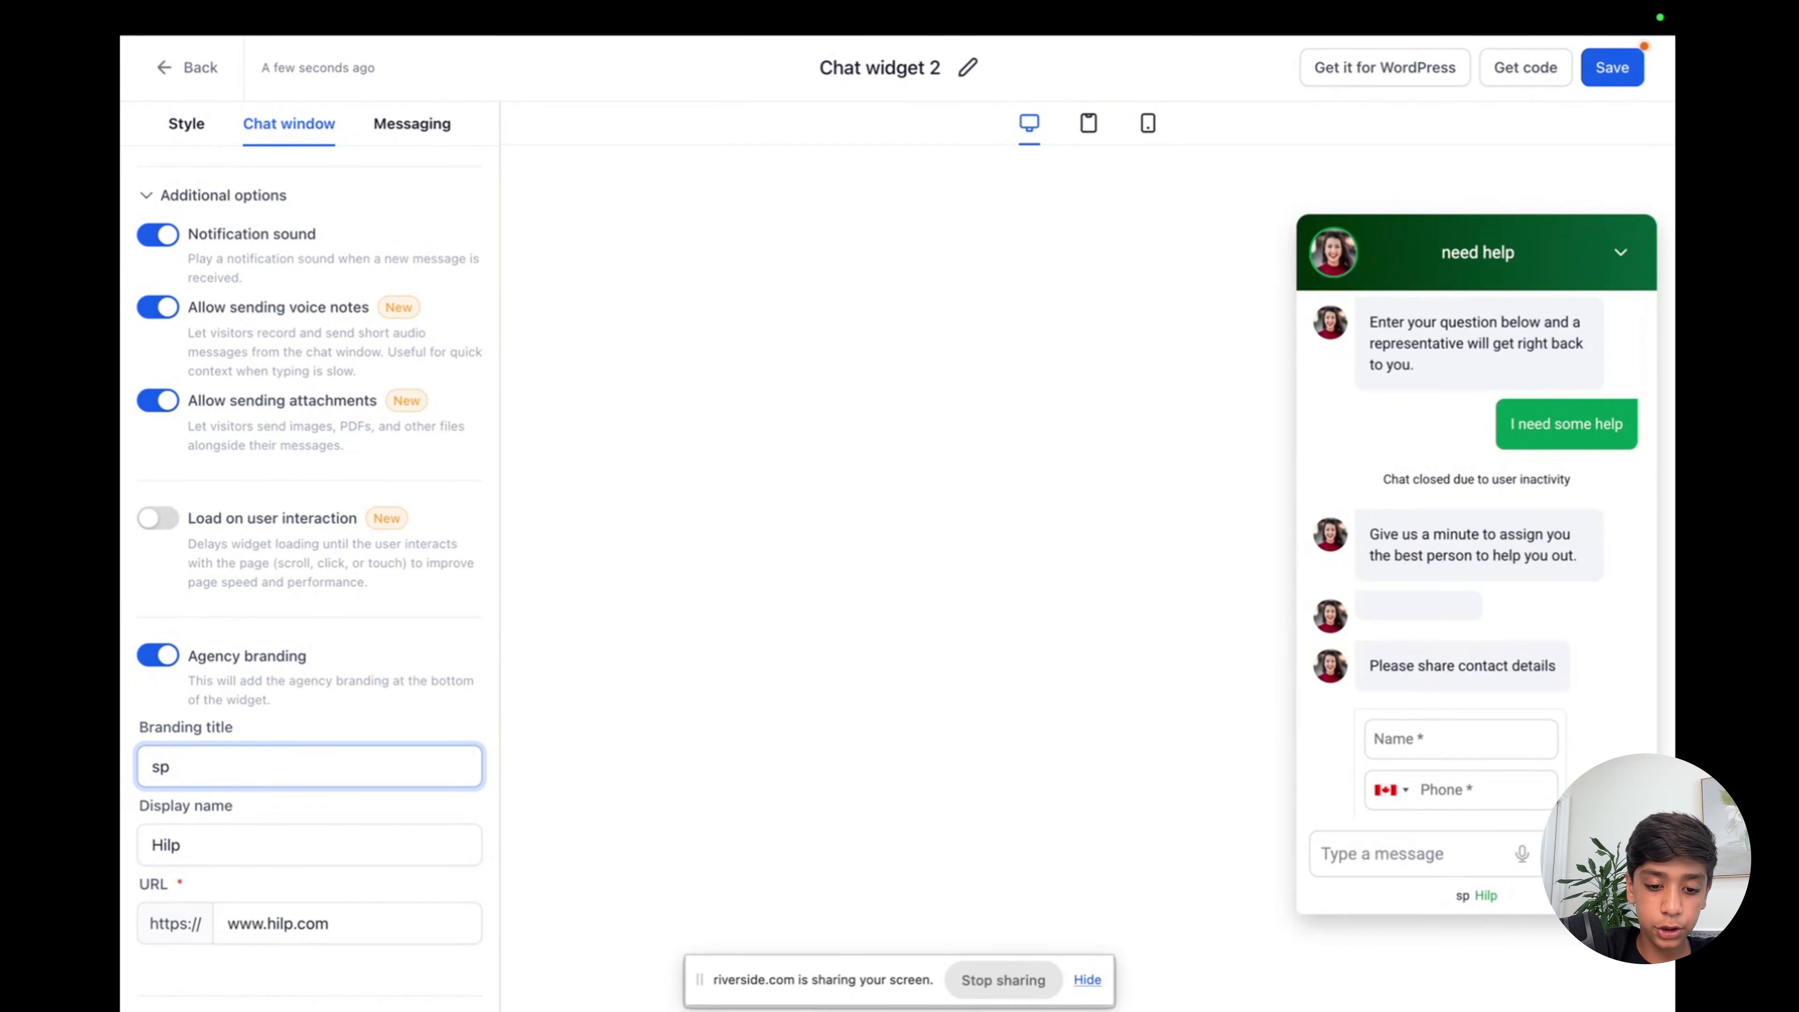
{"action": "type", "text": "nserd"}
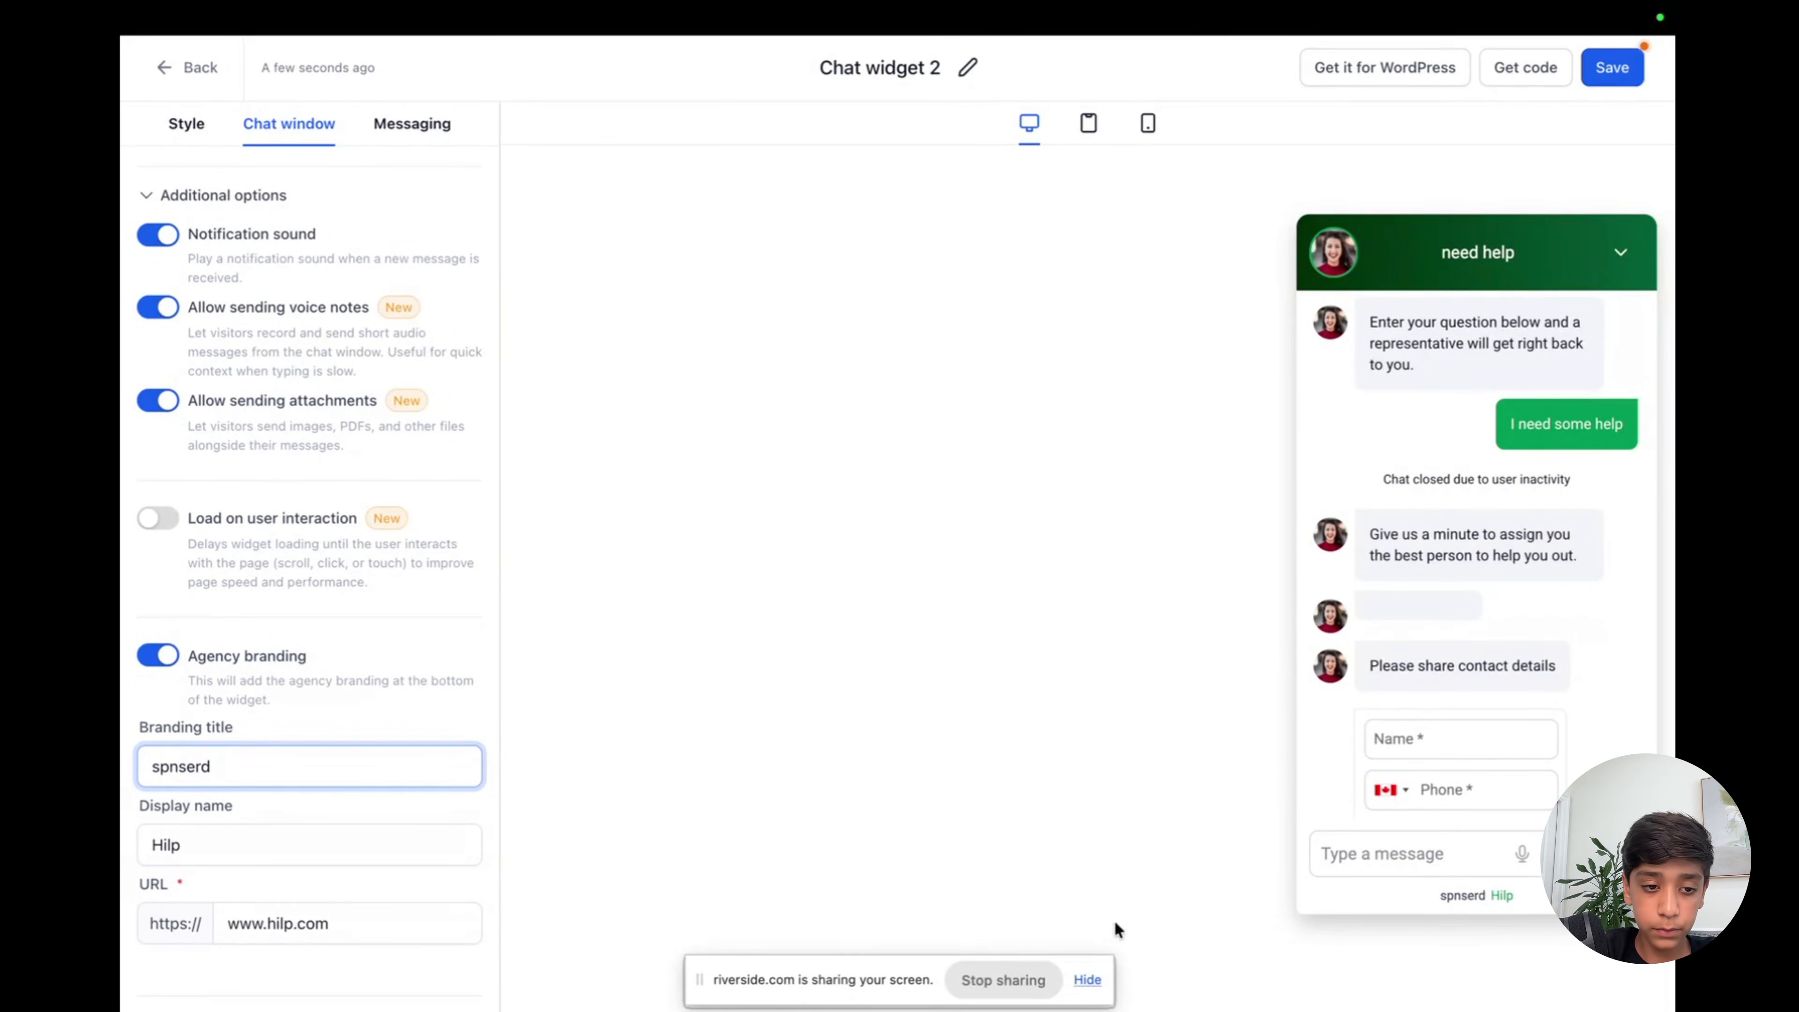
{"action": "double_click", "coordinate": [233, 759]}
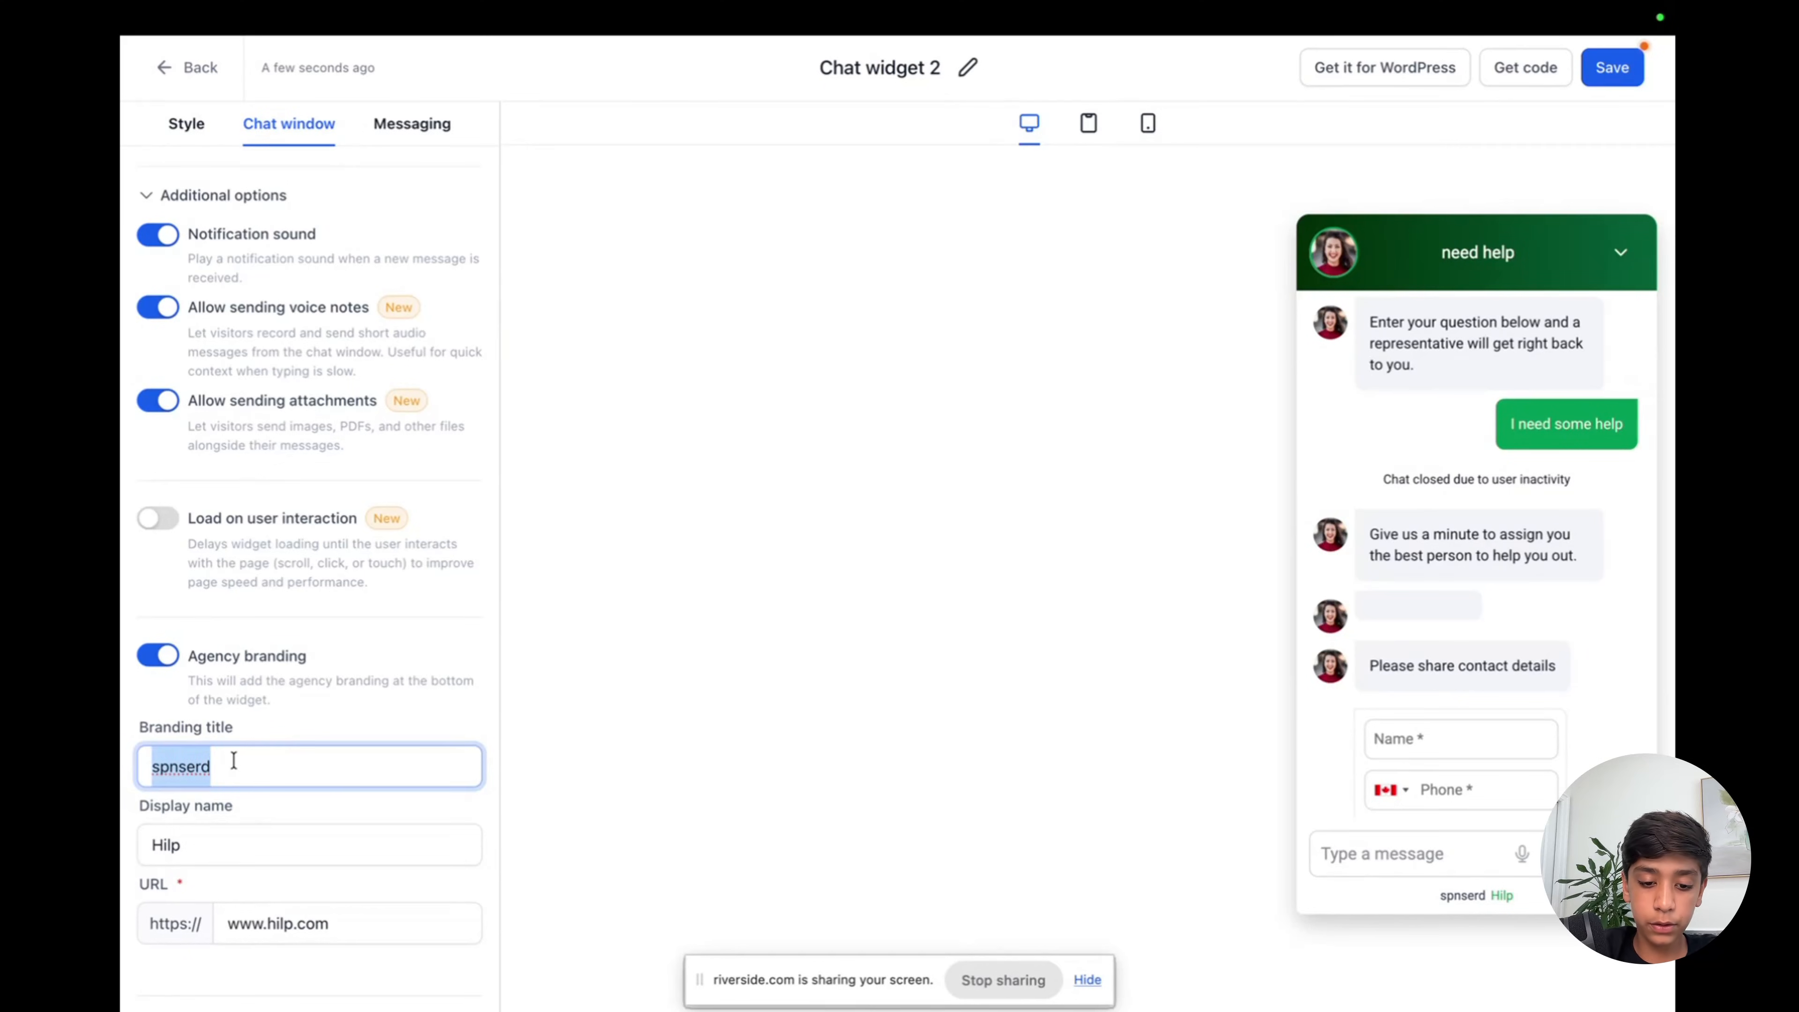
{"action": "key", "text": "BackSpace"}
{"action": "type", "text": "GHL"}
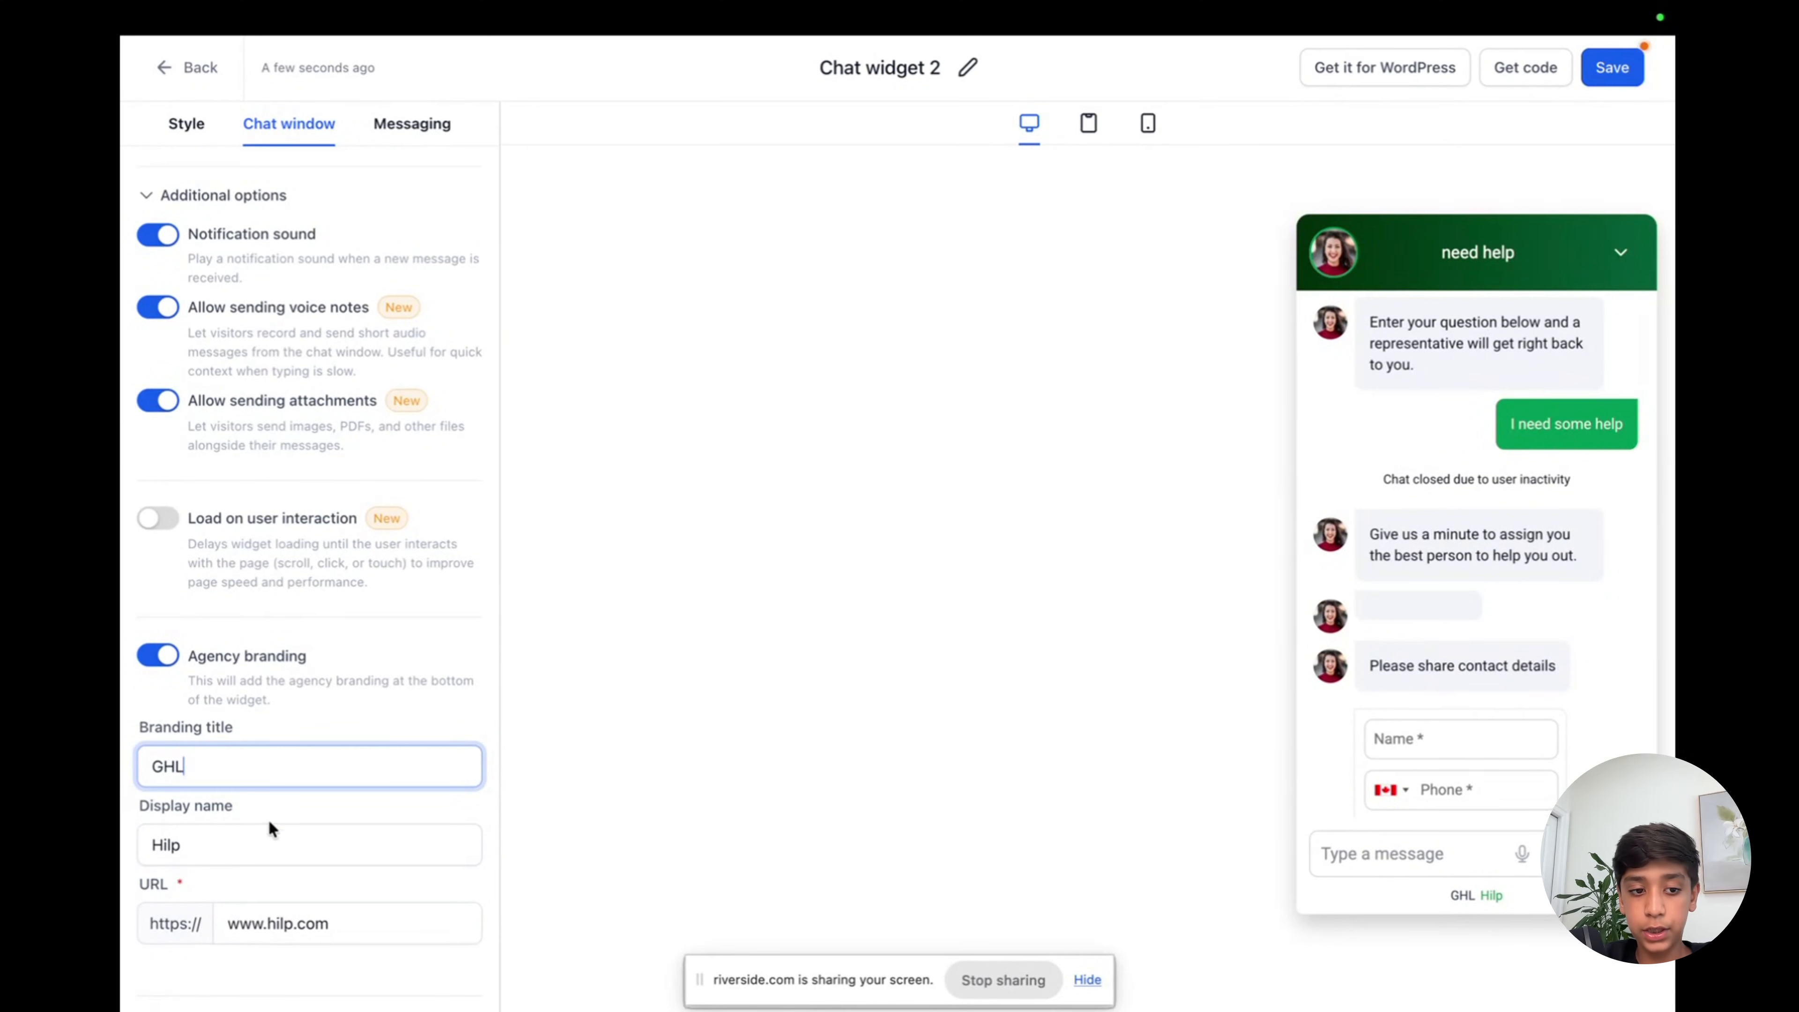
Replace the agency branding display name with "ghl kid".
{"action": "double_click", "coordinate": [237, 827]}
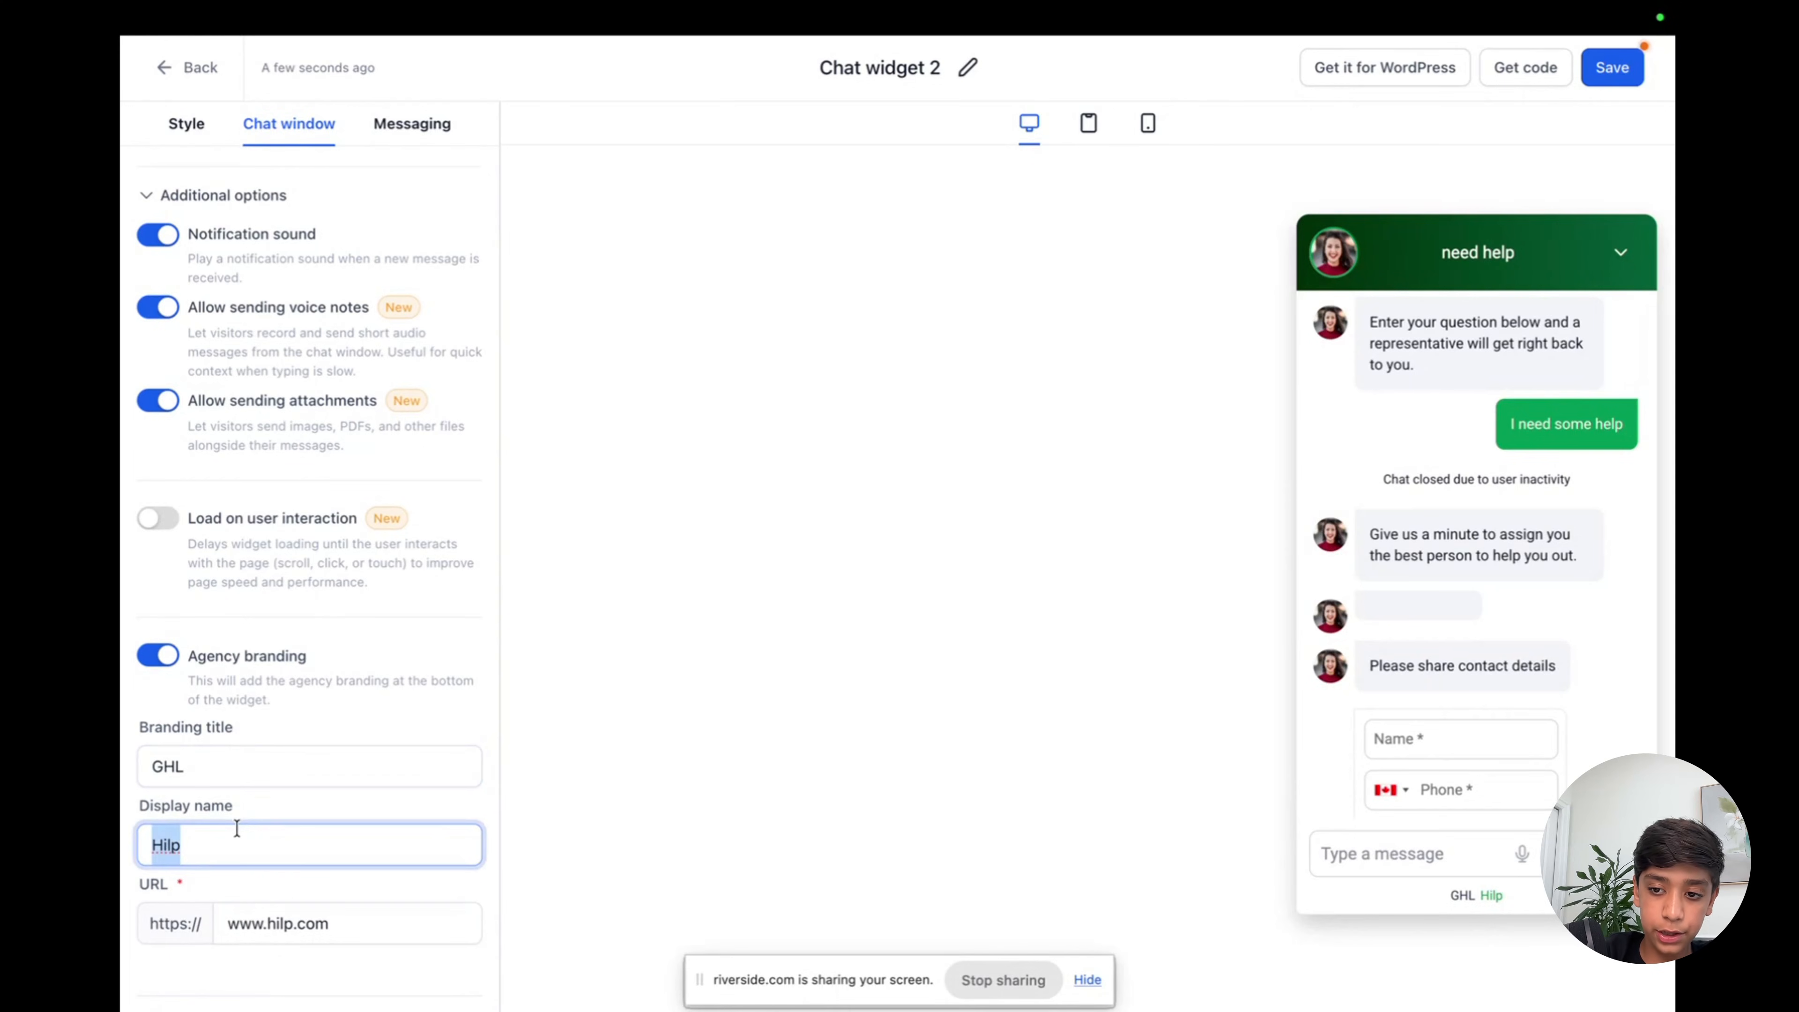
{"action": "key", "text": "BackSpace"}
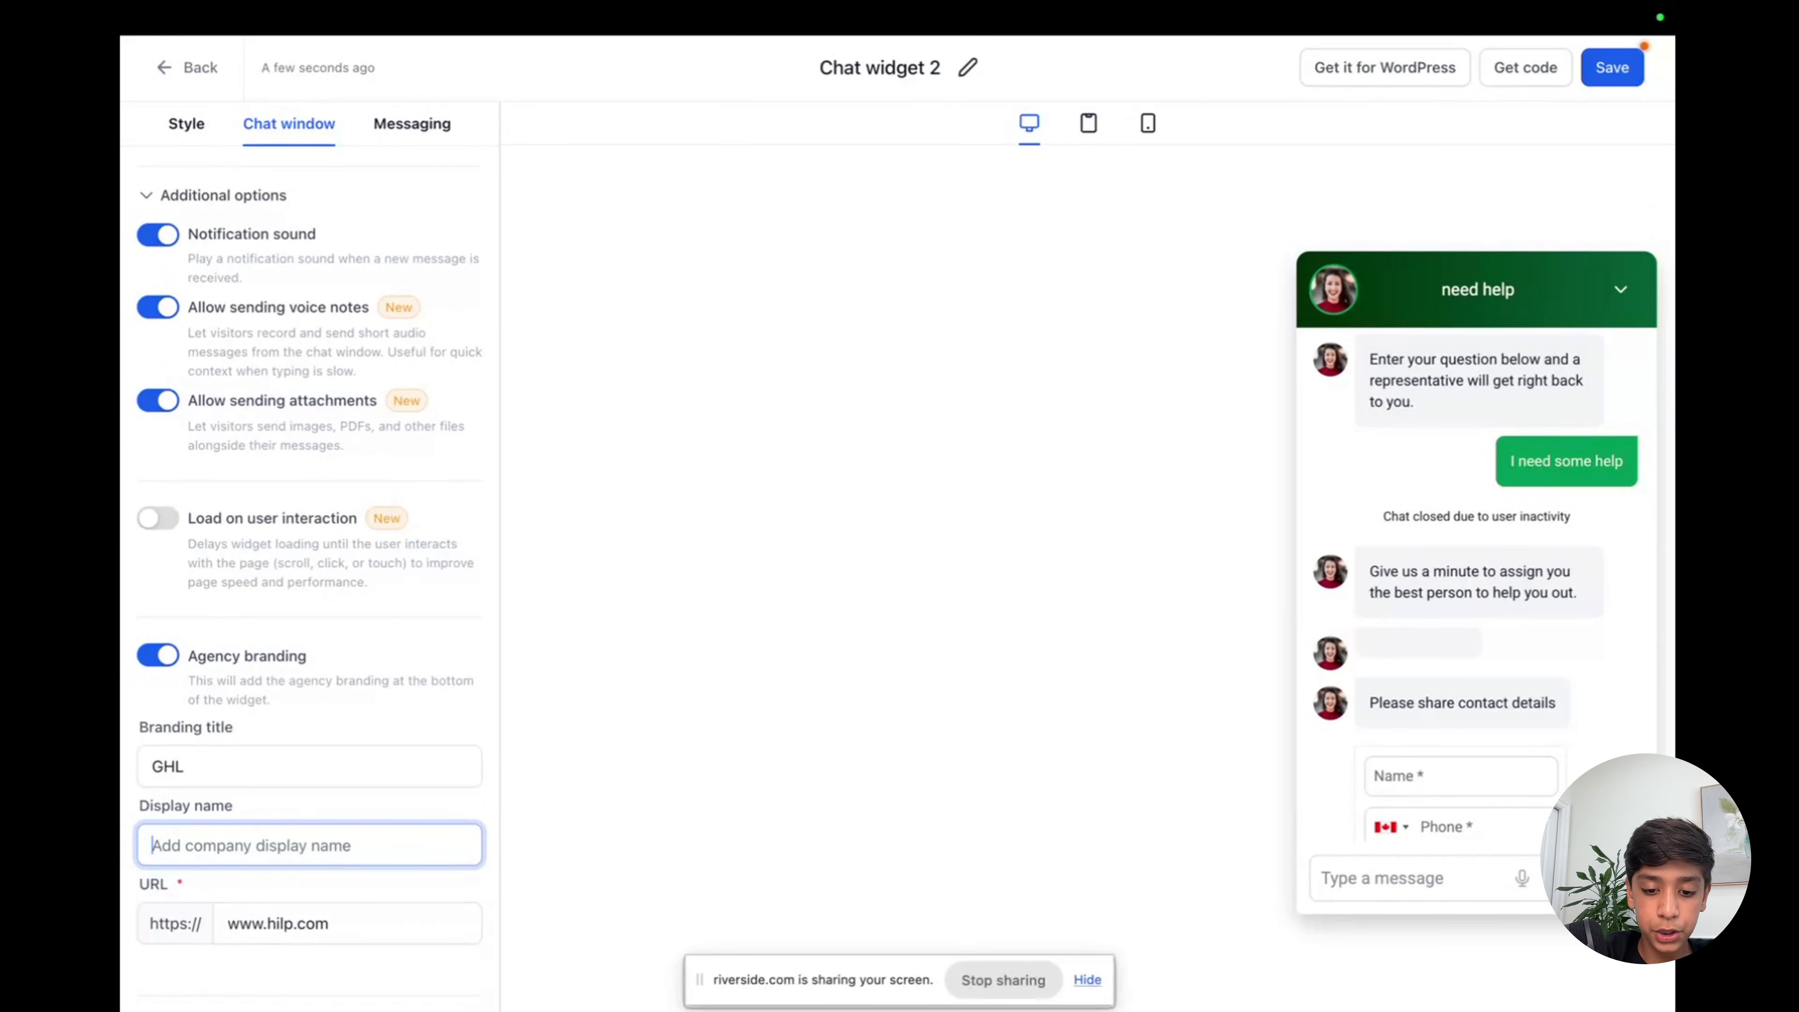
{"action": "type", "text": "ghl kis"}
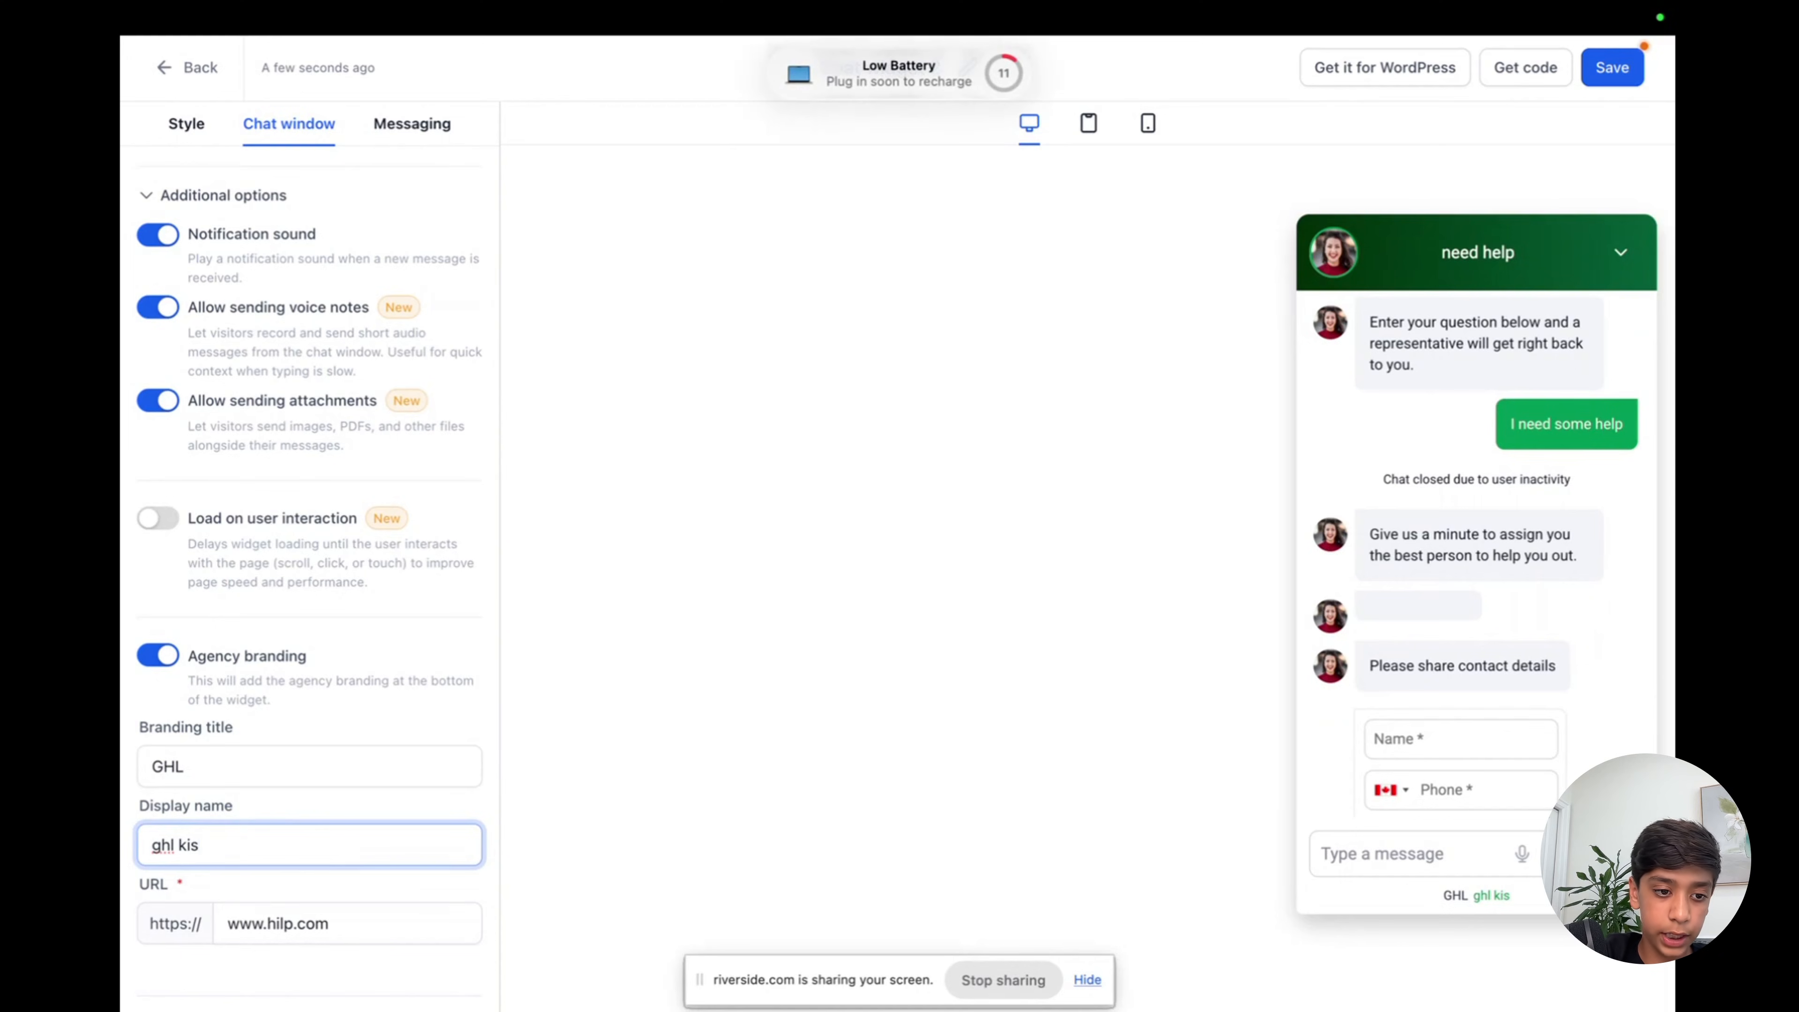
{"action": "key", "text": "BackSpace"}
{"action": "type", "text": "d"}
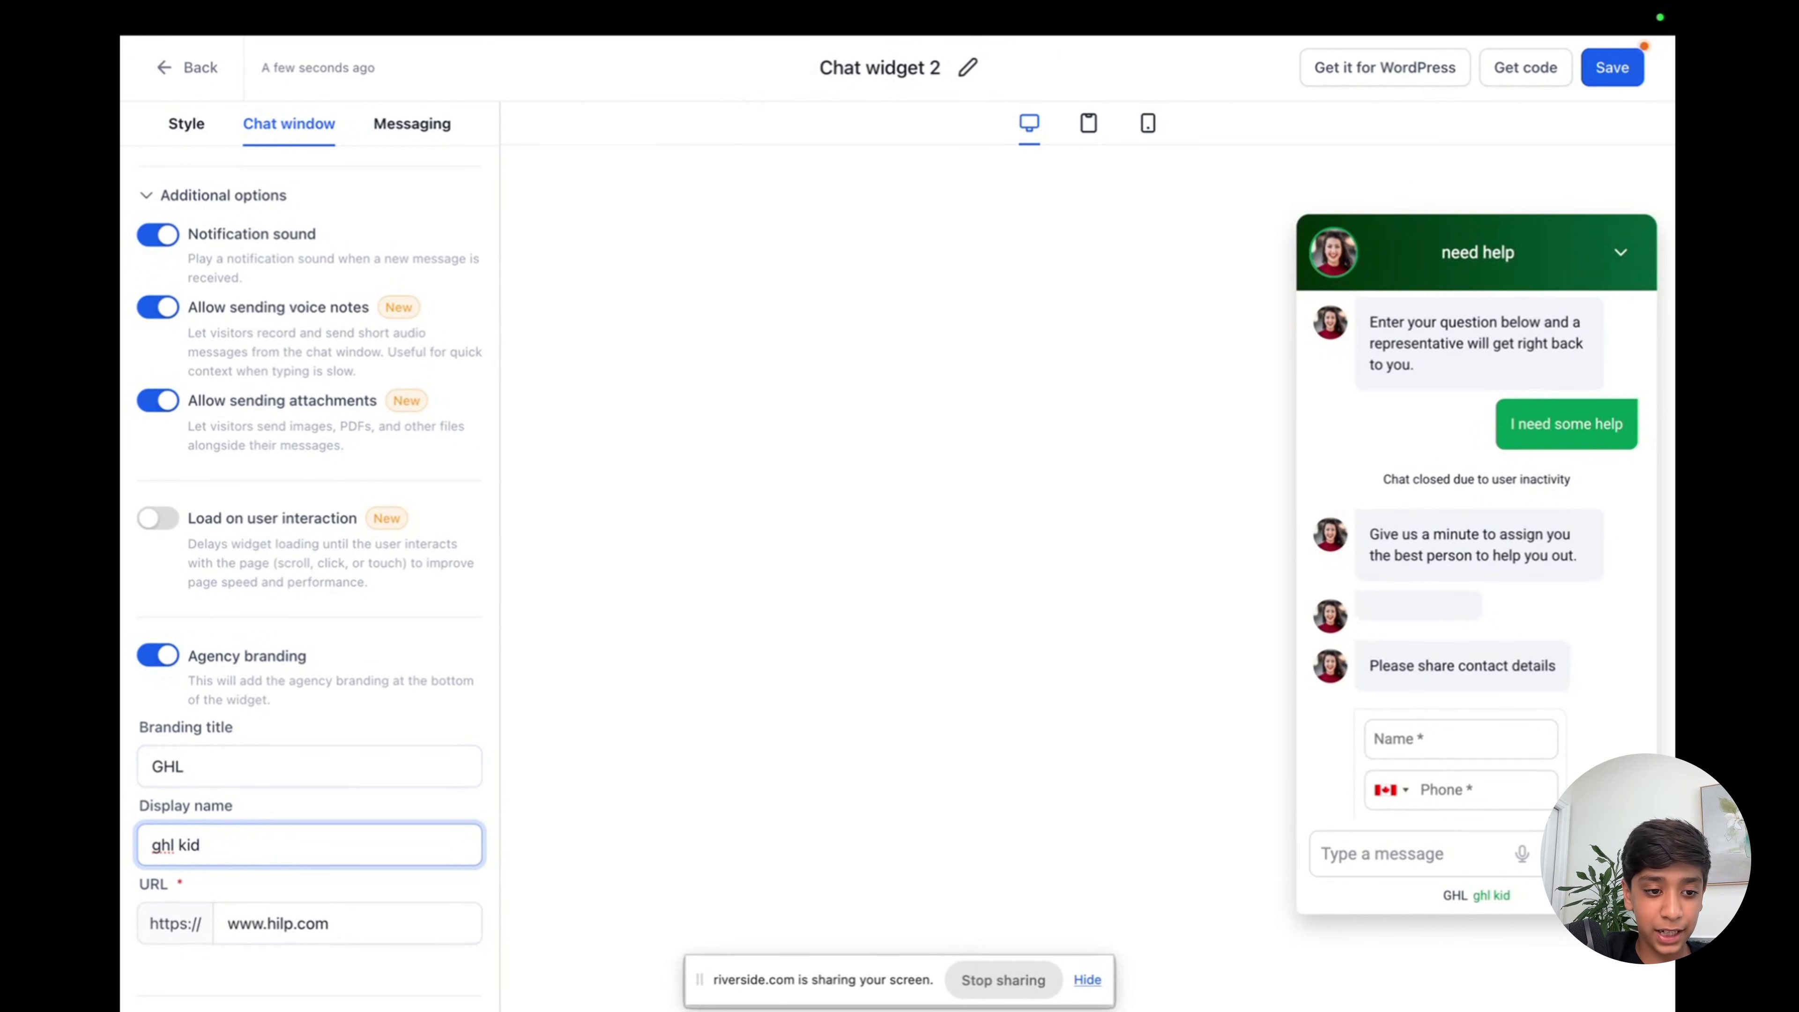
Set the agency branding title to "sponserd by".
{"action": "left_click", "coordinate": [180, 761]}
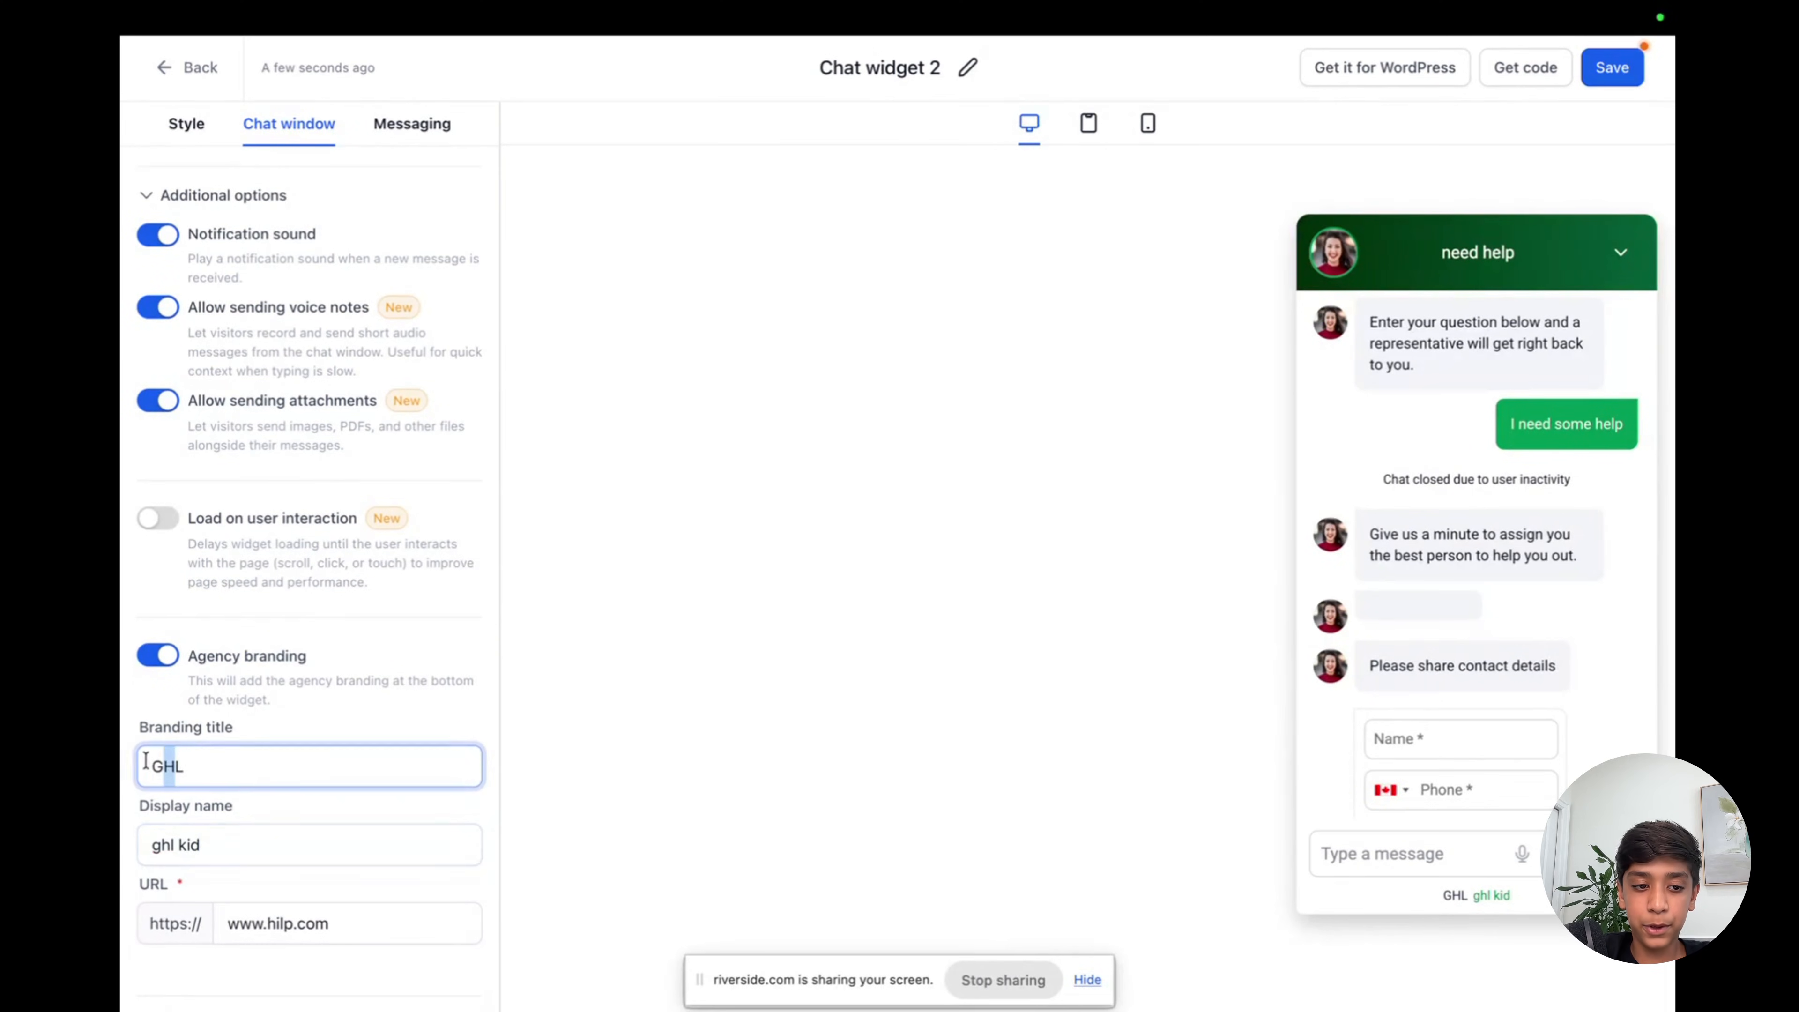
{"action": "left_click_drag", "start_coordinate": [184, 761], "coordinate": [138, 753]}
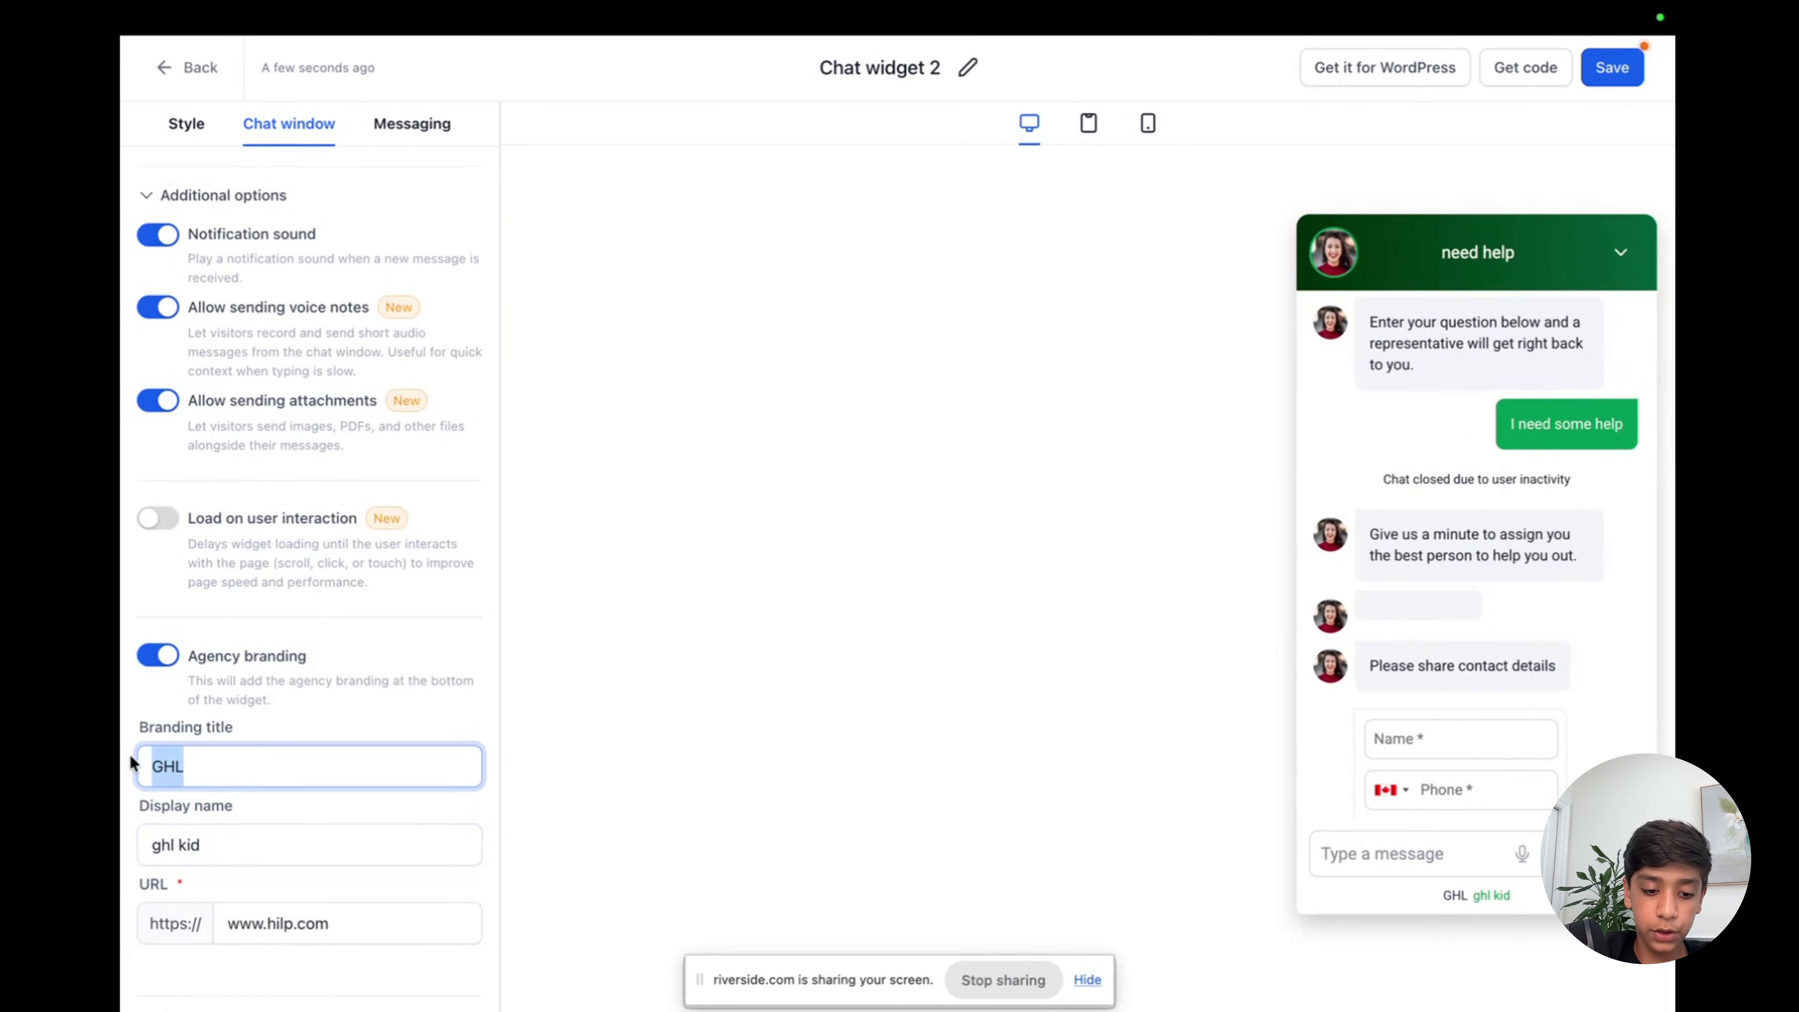
{"action": "key", "text": "BackSpace"}
{"action": "type", "text": "s"}
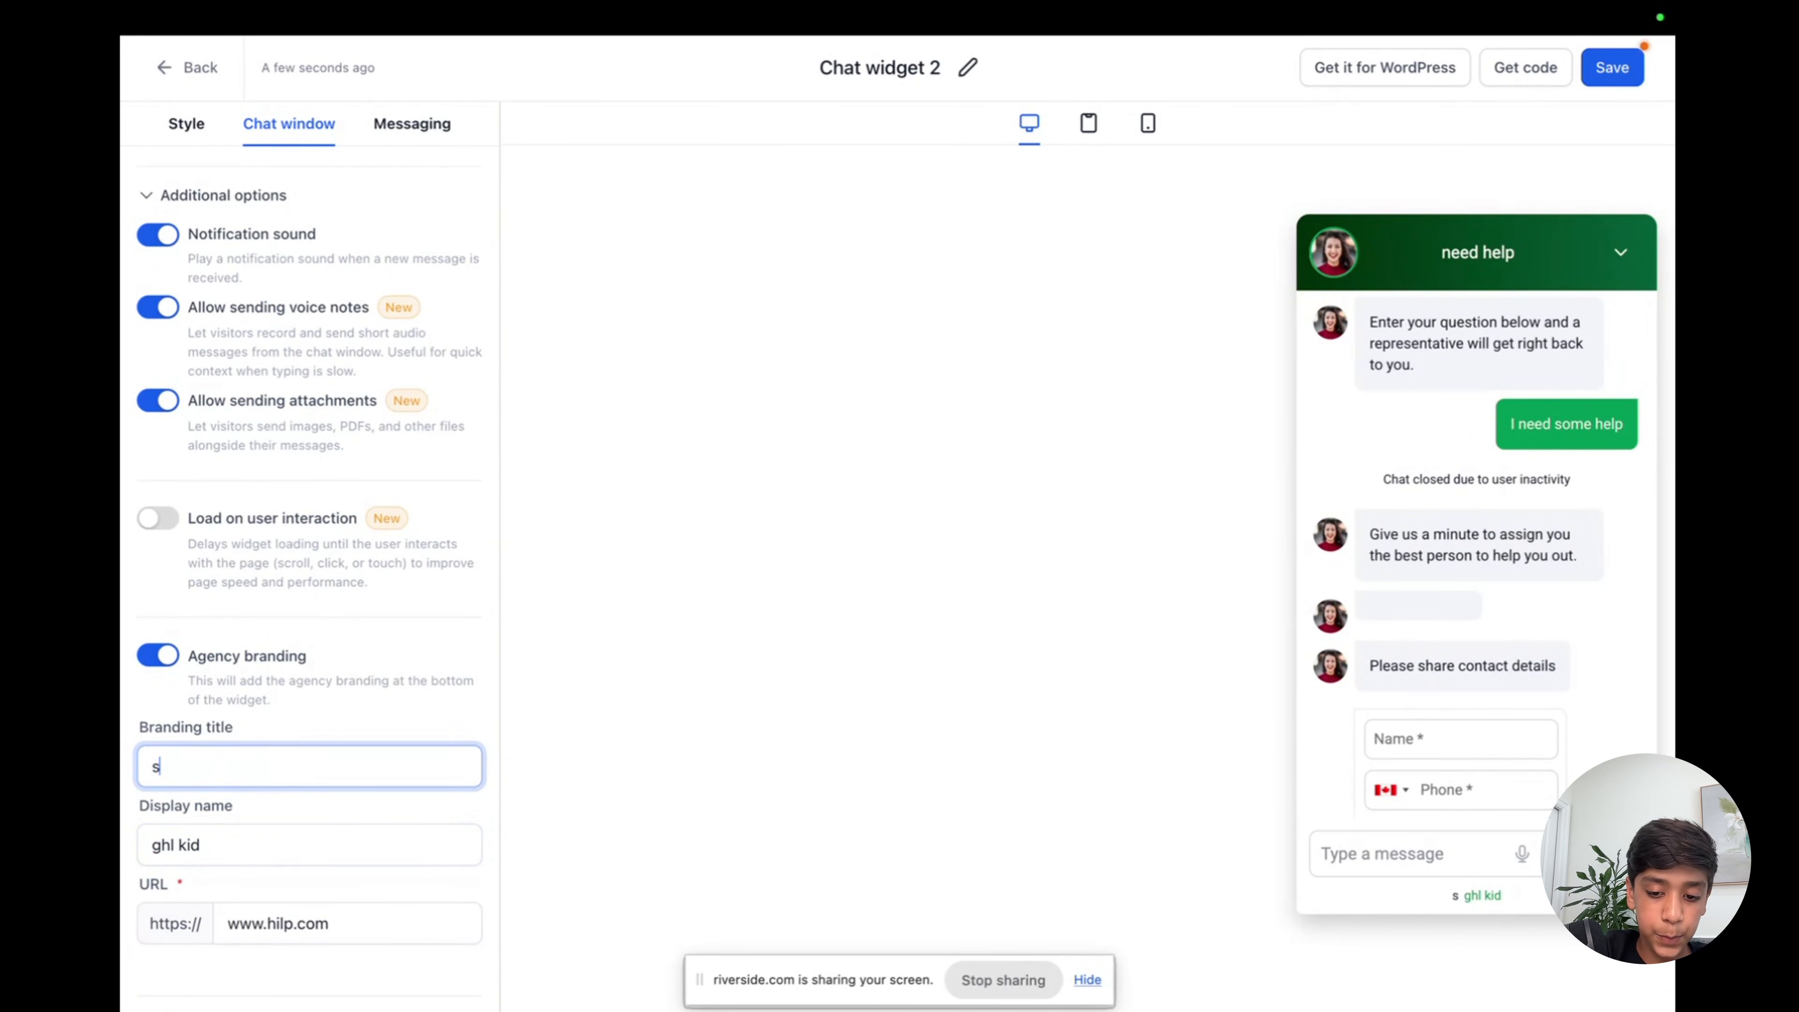
{"action": "type", "text": "ponserd"}
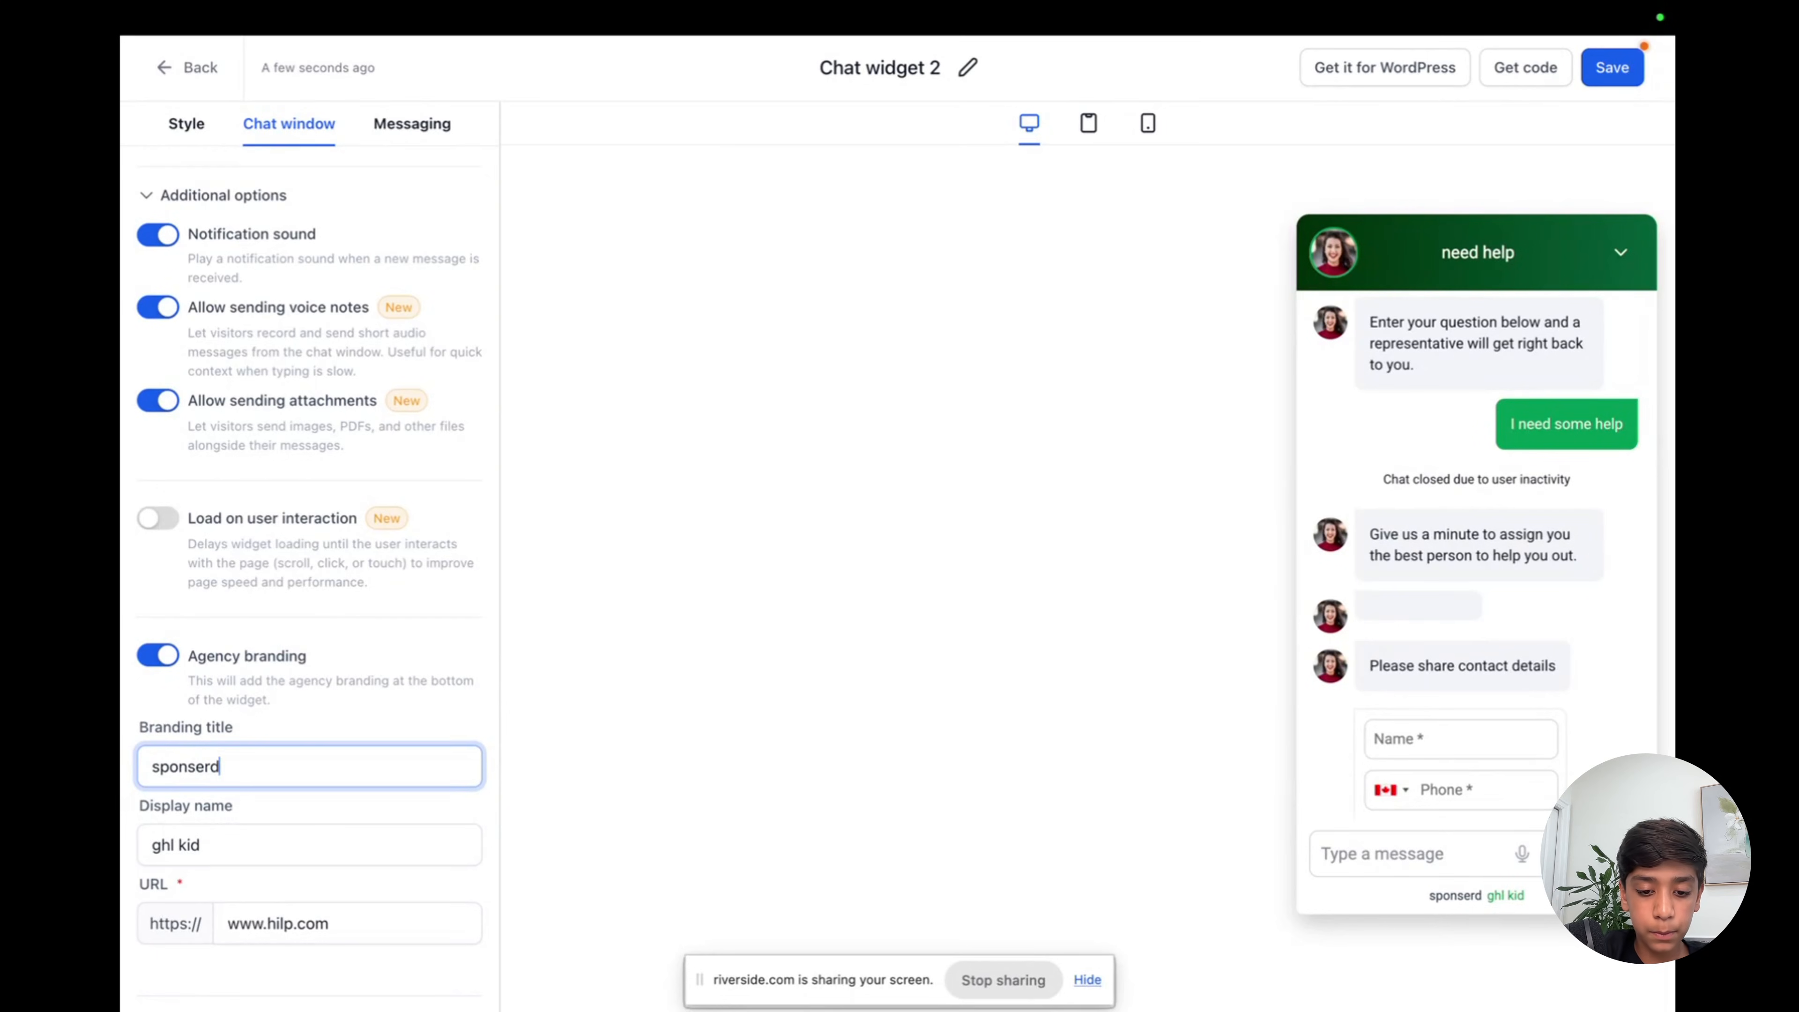
{"action": "type", "text": " by"}
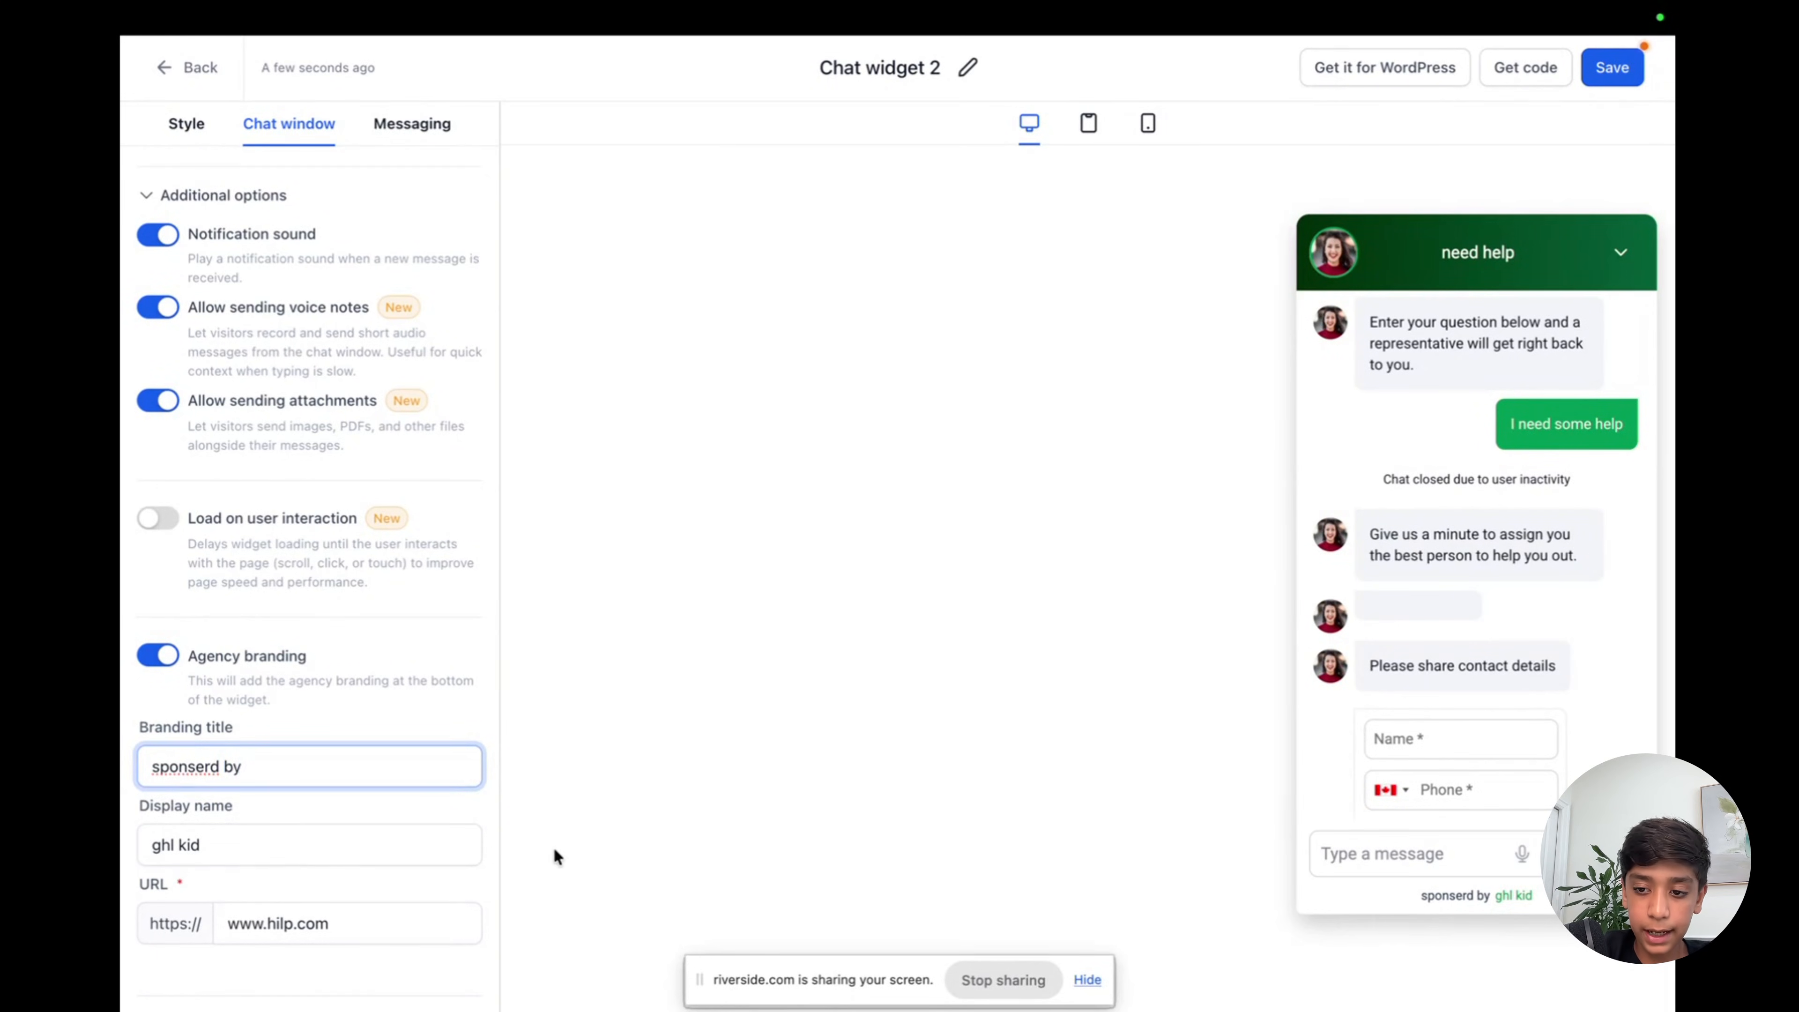
{"action": "left_click", "coordinate": [600, 827]}
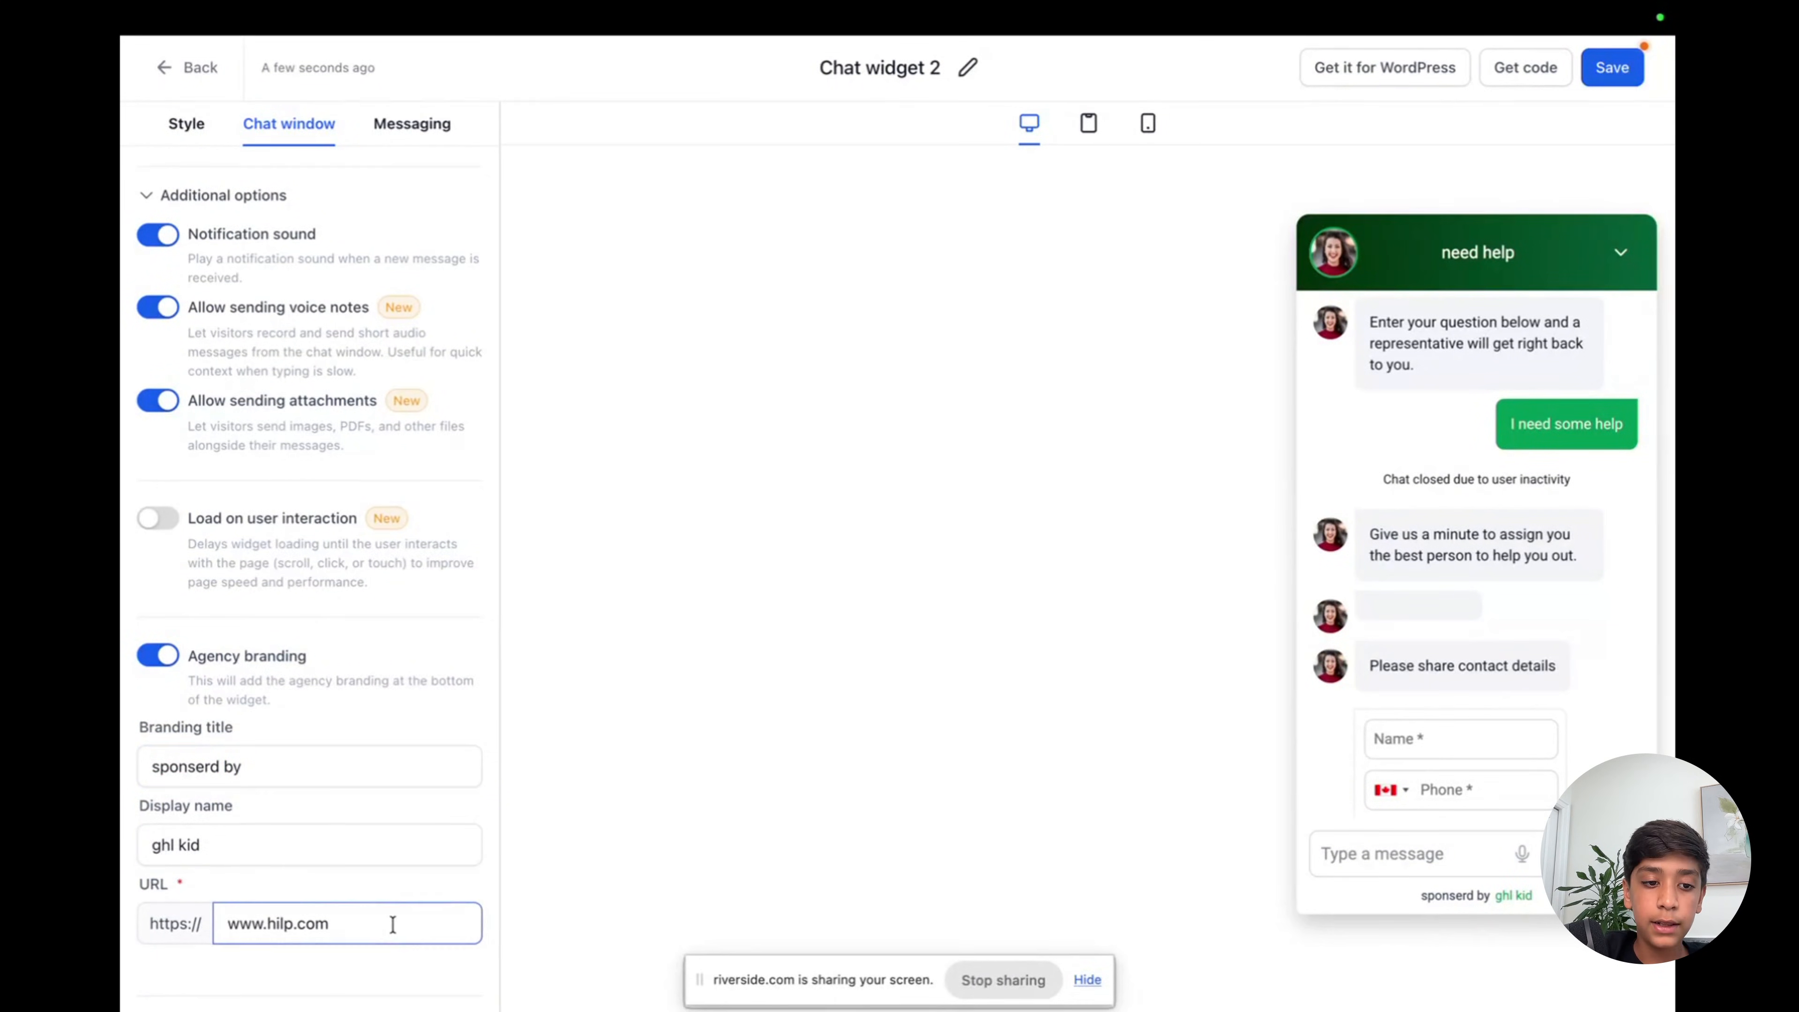
Review the agency branding URL, the HIPAA consent checkbox options and the legal message.
{"action": "scroll", "coordinate": [389, 920], "scroll_direction": "down", "scroll_amount": 2}
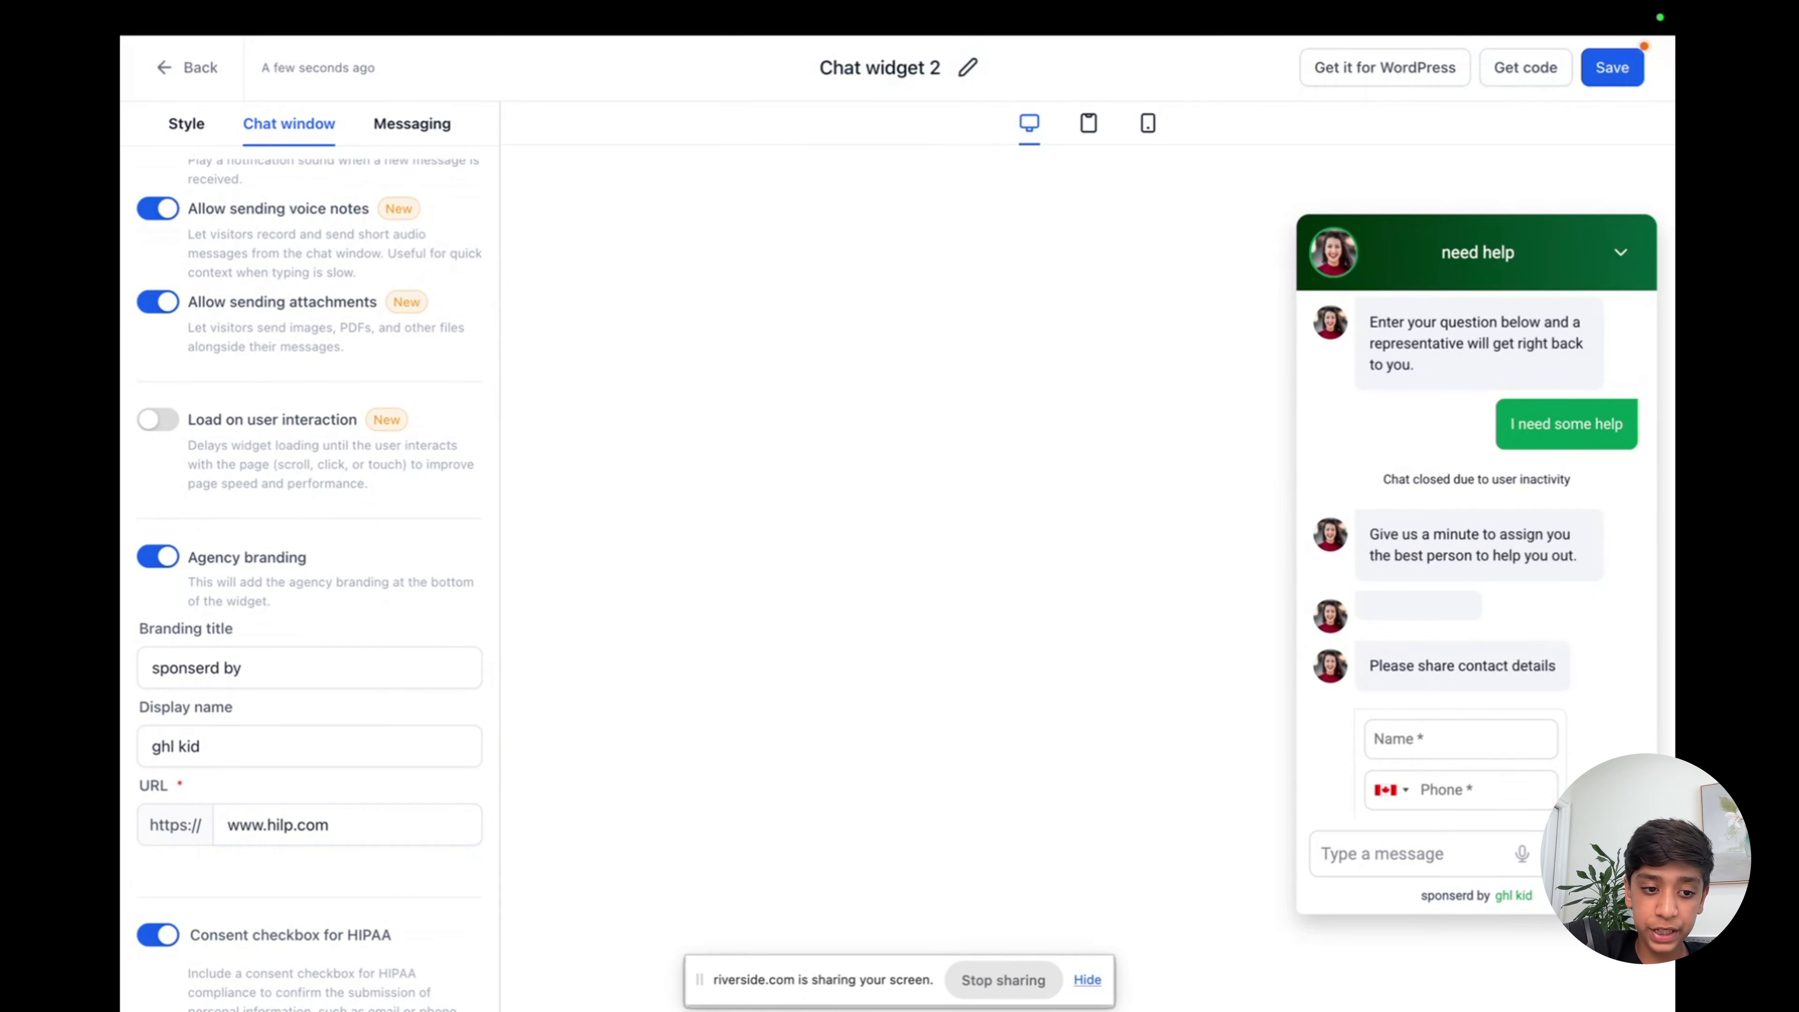
{"action": "scroll", "coordinate": [314, 921], "scroll_direction": "down", "scroll_amount": 3}
{"action": "left_click", "coordinate": [352, 649]}
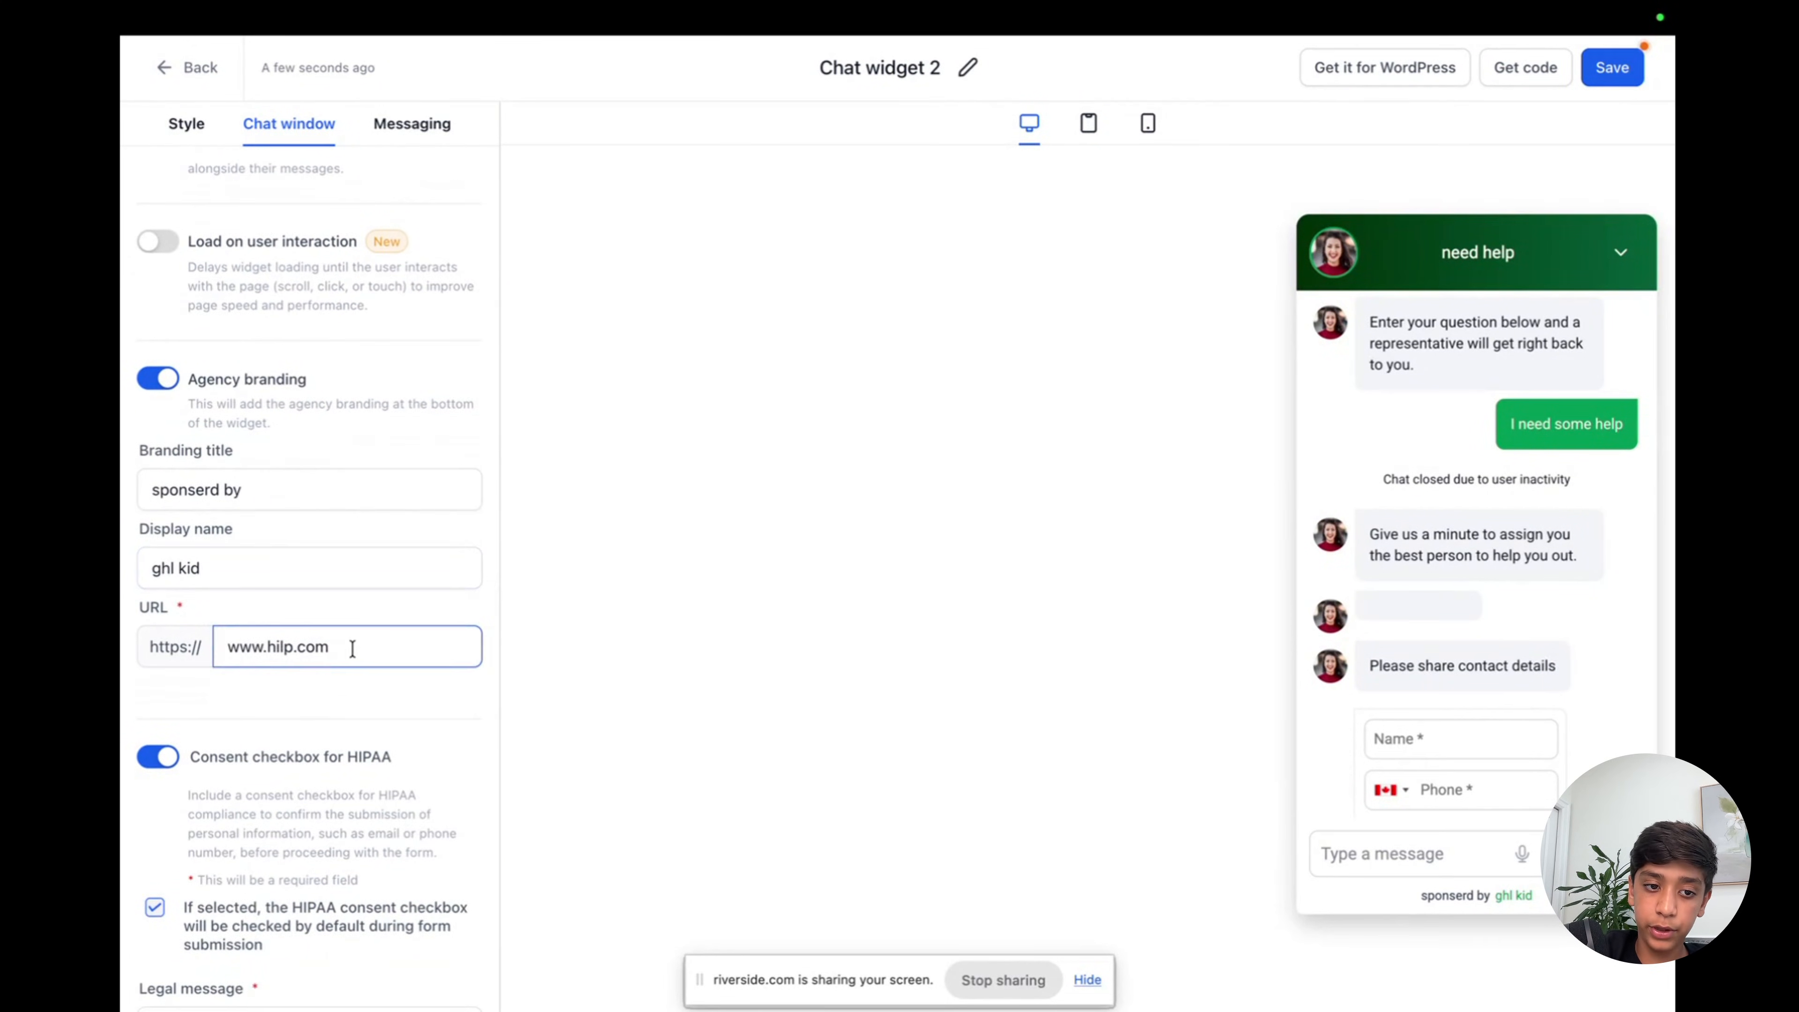
{"action": "left_click", "coordinate": [385, 668]}
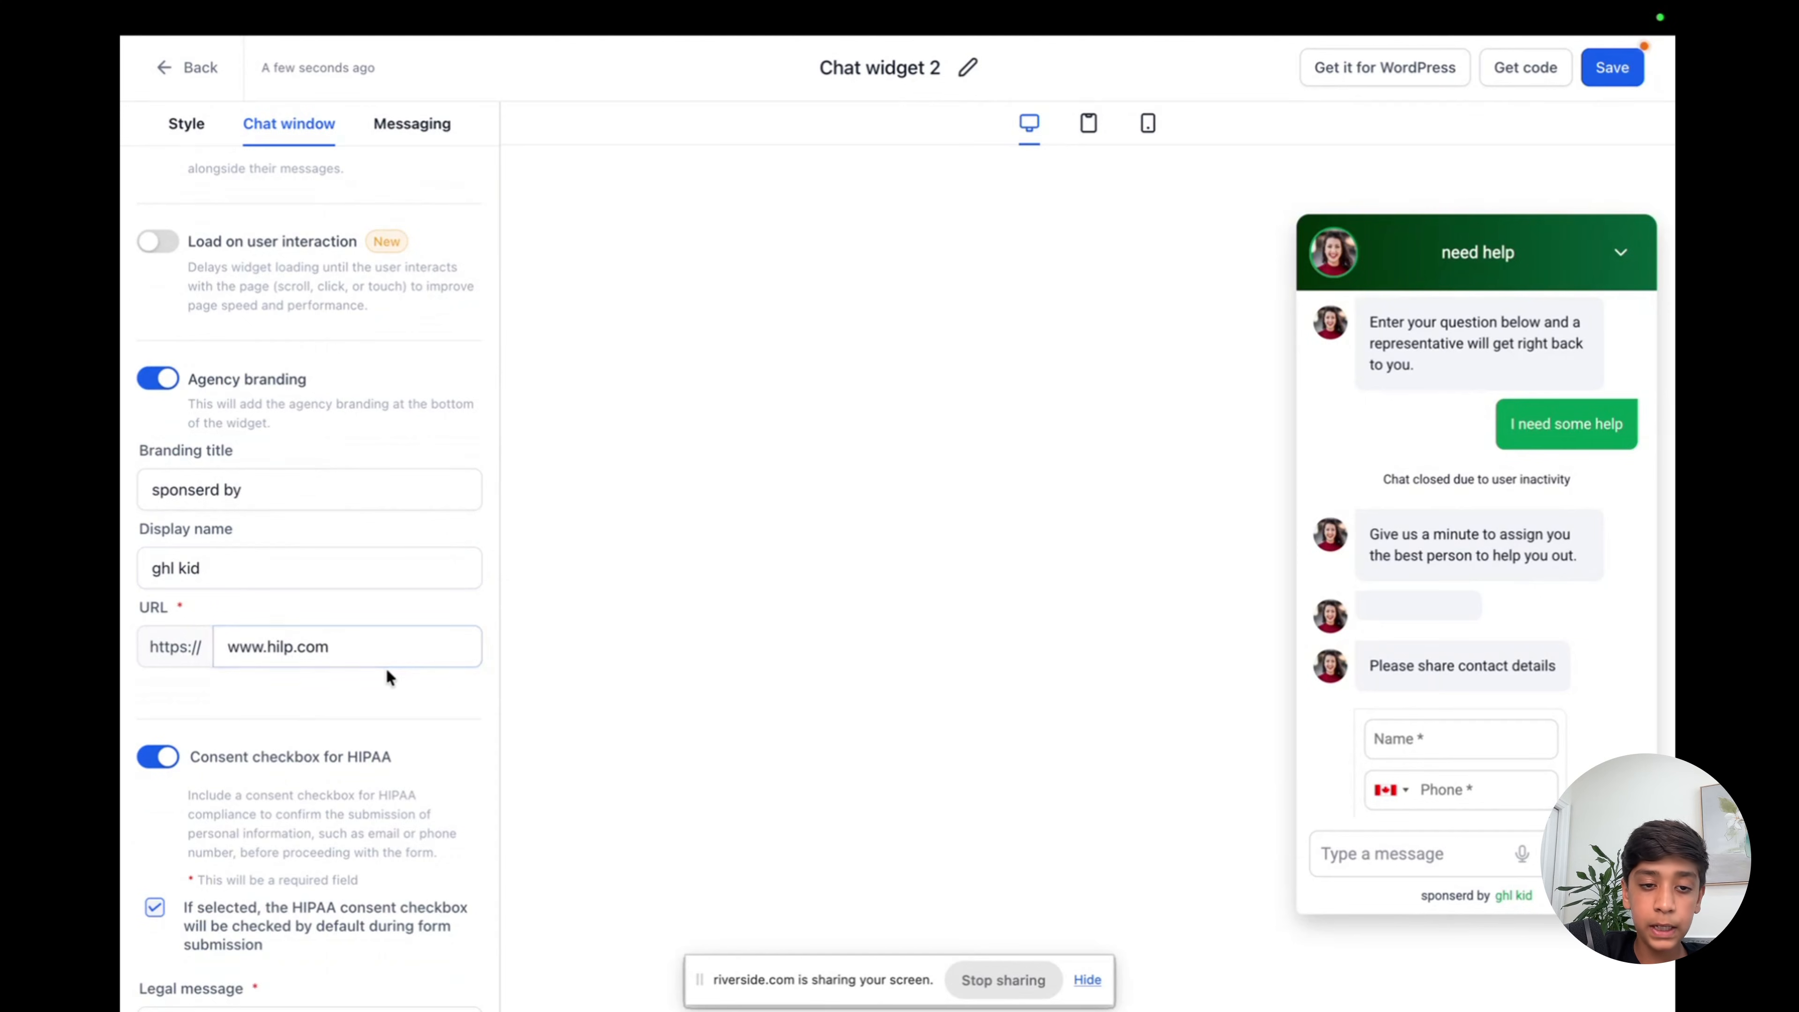
{"action": "scroll", "coordinate": [385, 668], "scroll_direction": "down", "scroll_amount": 2}
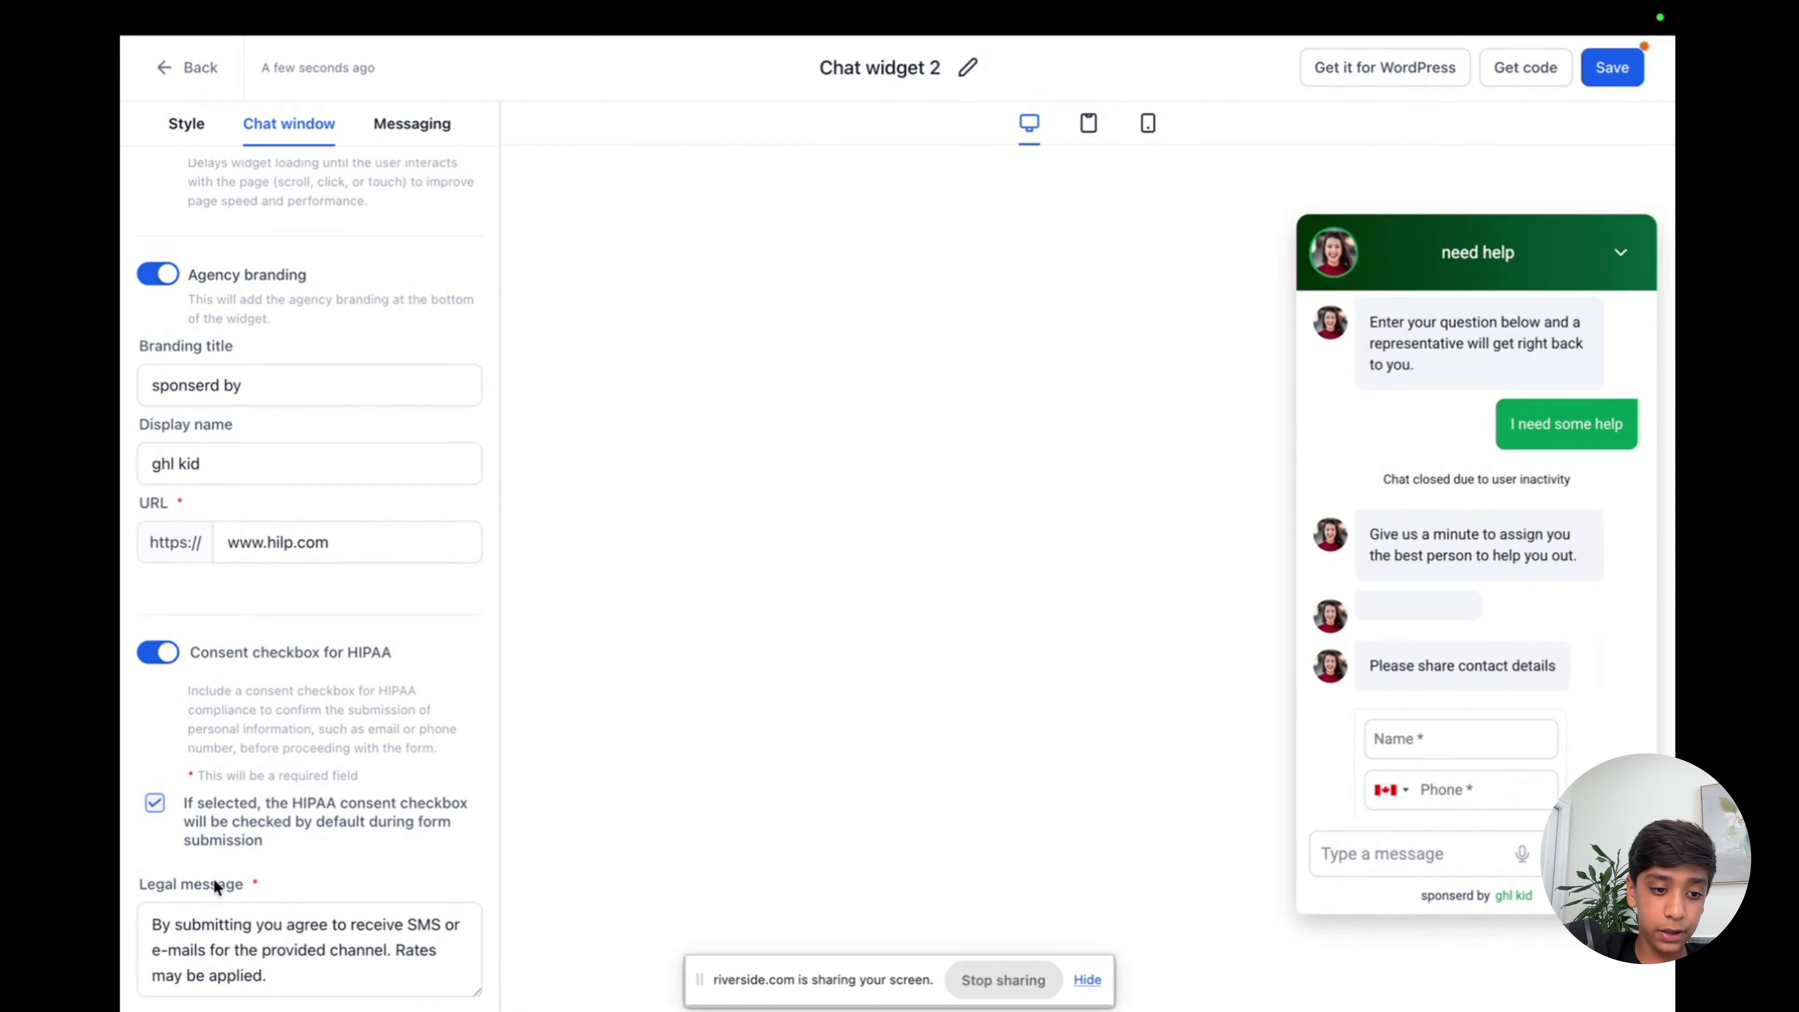
{"action": "left_click", "coordinate": [276, 962]}
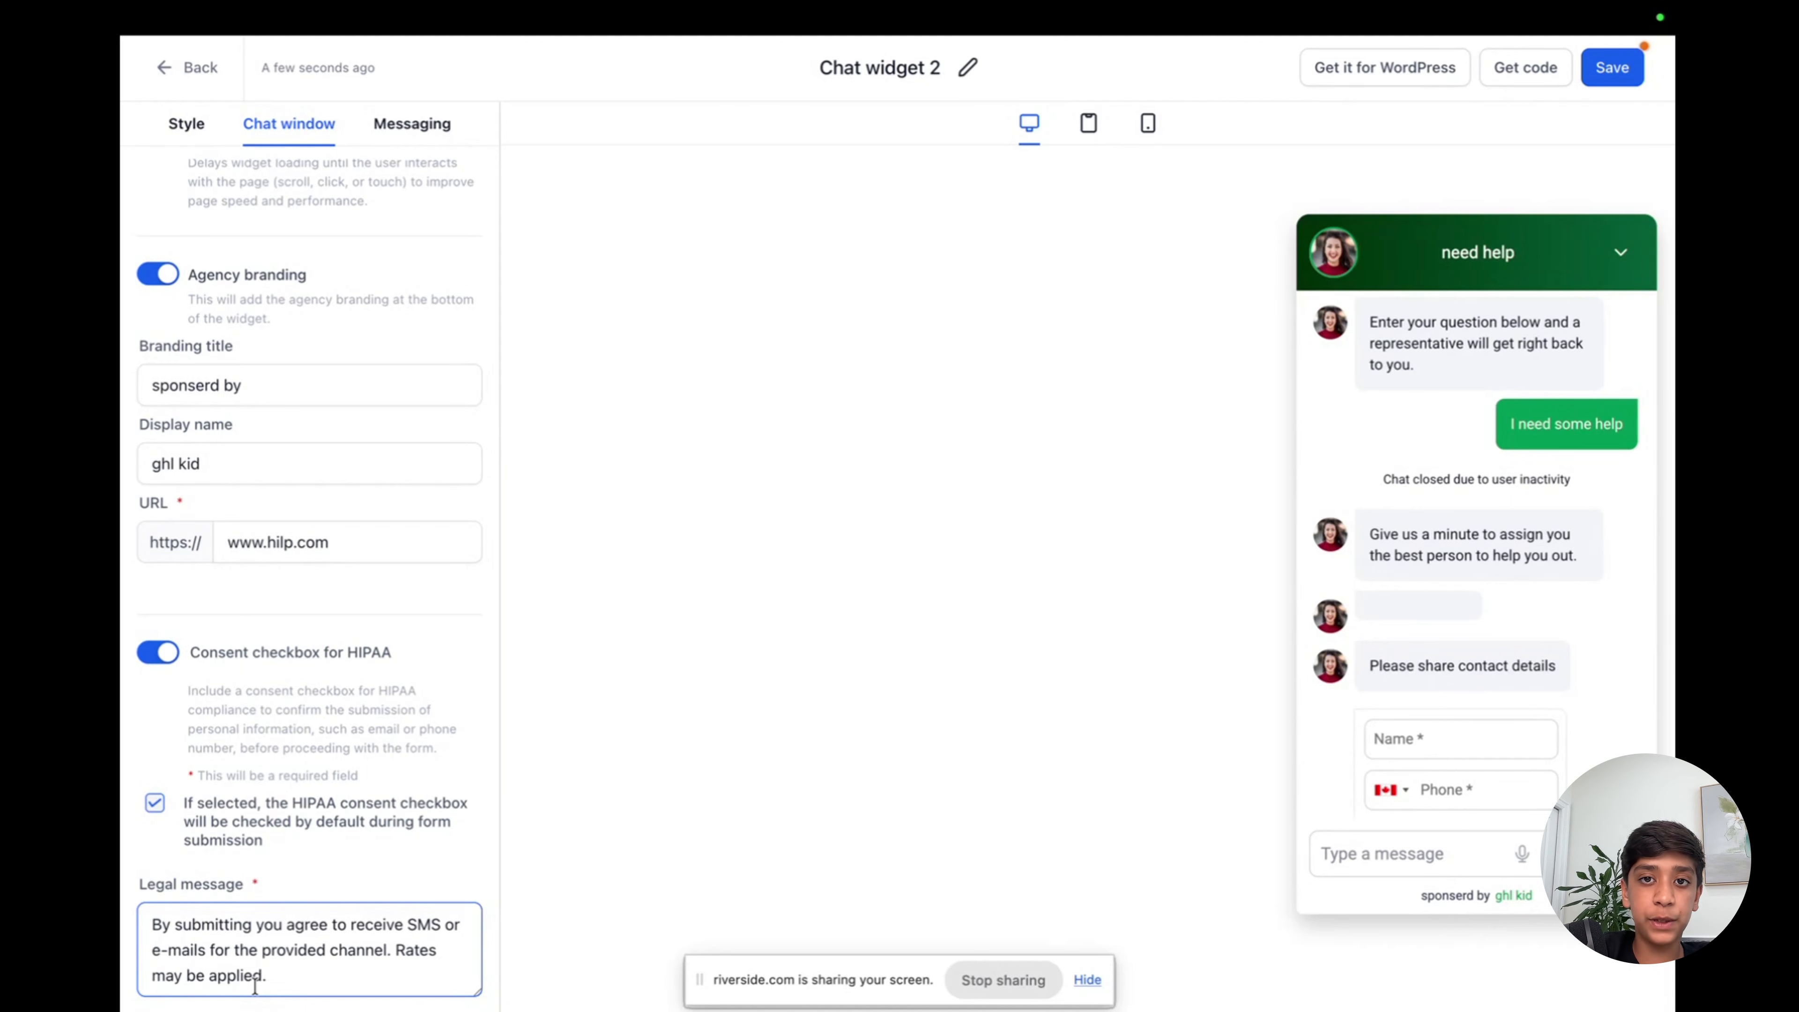
{"action": "left_click", "coordinate": [333, 766]}
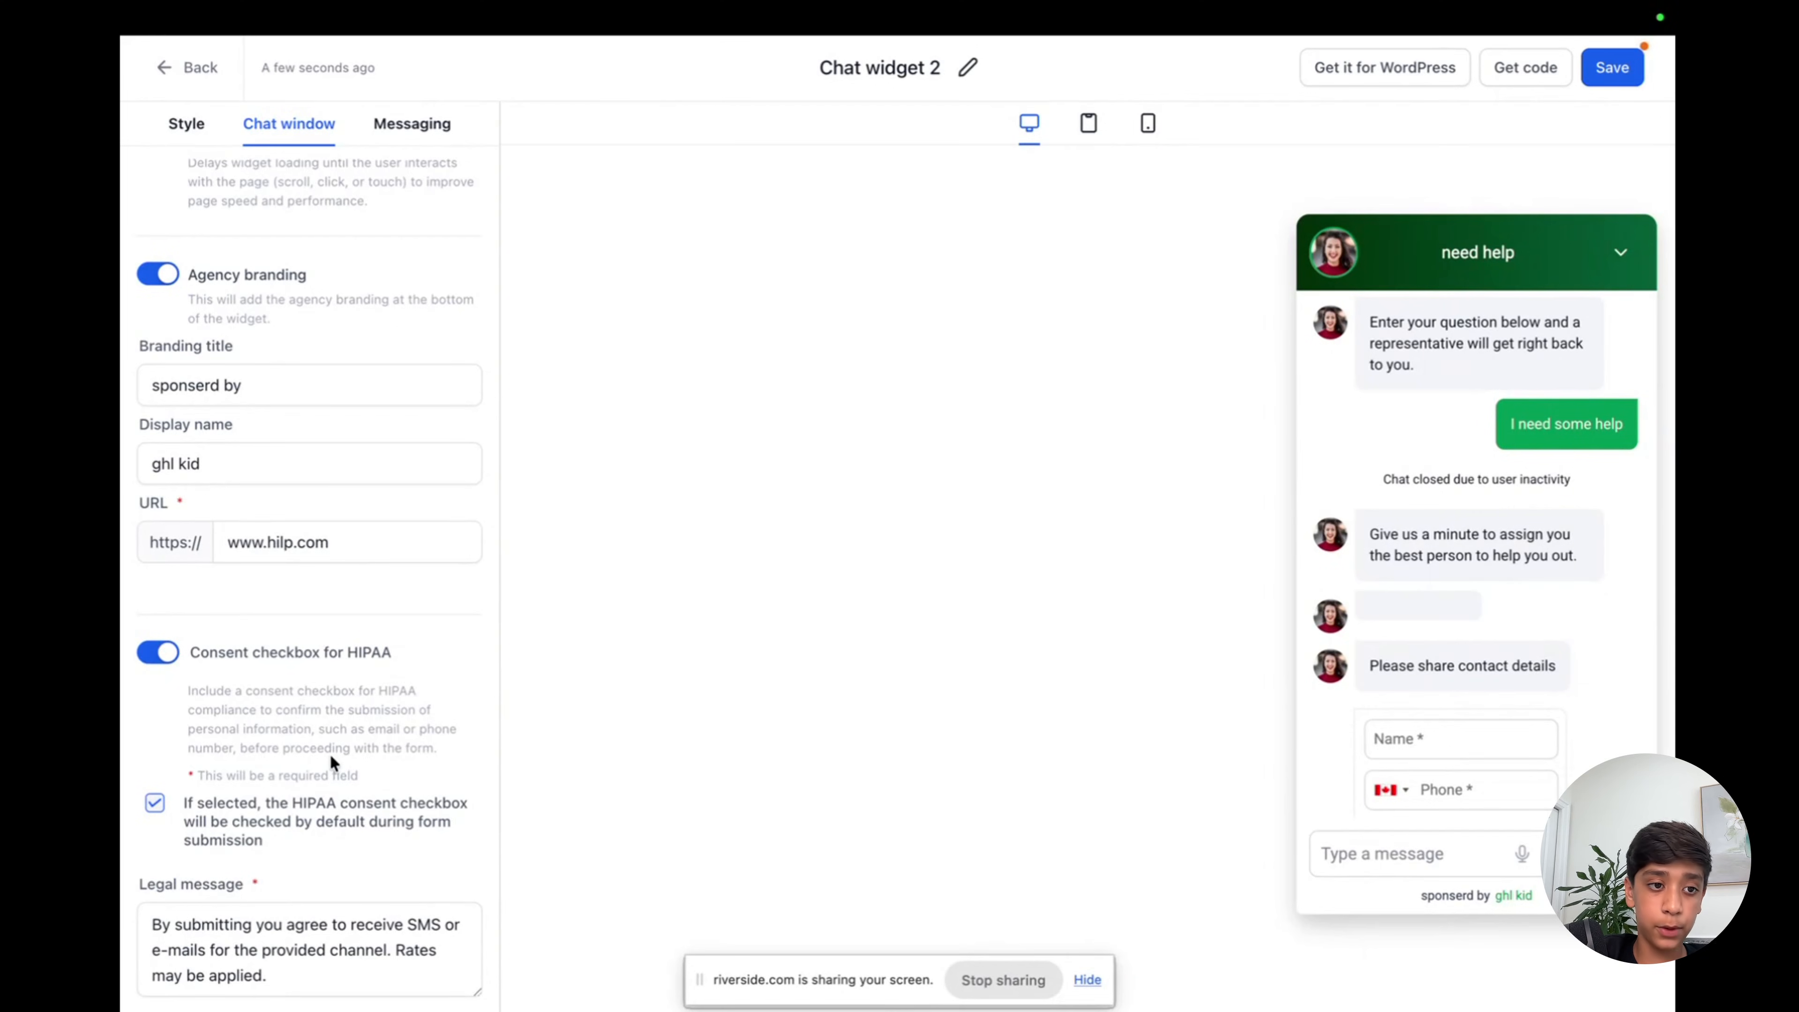
{"action": "scroll", "coordinate": [328, 753], "scroll_direction": "up", "scroll_amount": 9}
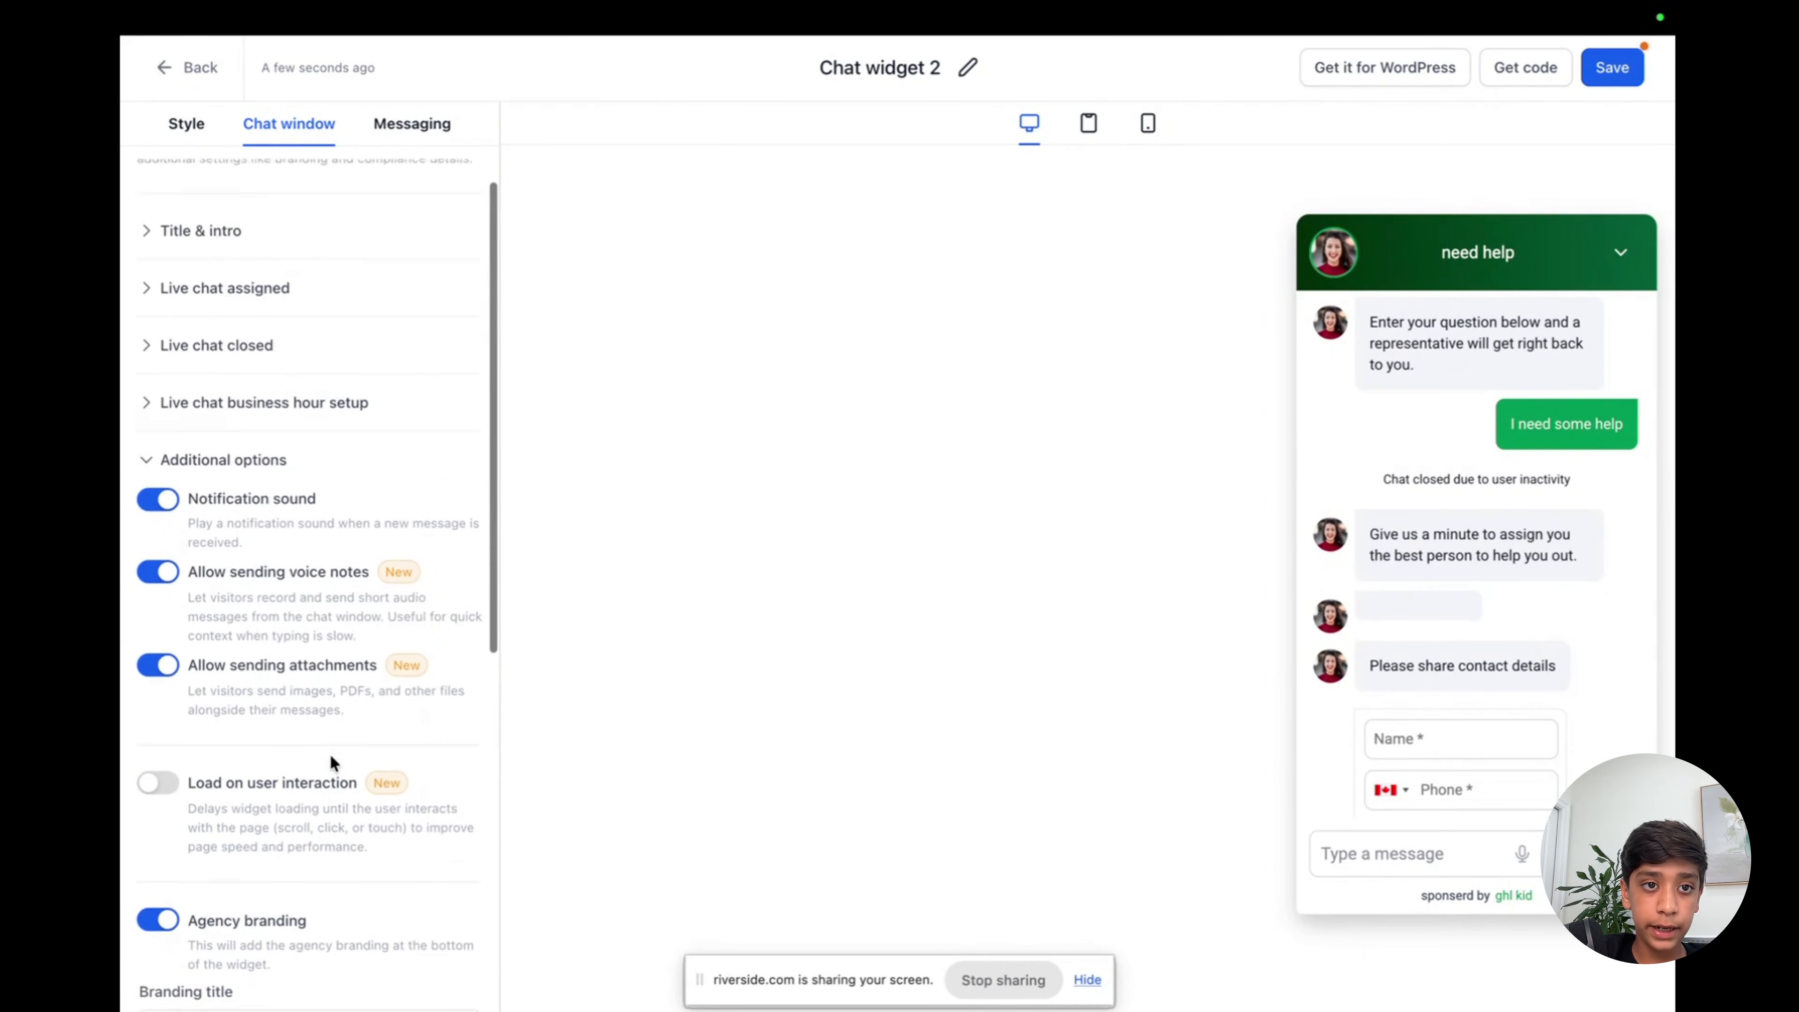
Open the messaging acknowledgement settings and review the acknowledgement, feedback, submission note and chat ended messages against the preview.
{"action": "left_click", "coordinate": [405, 127]}
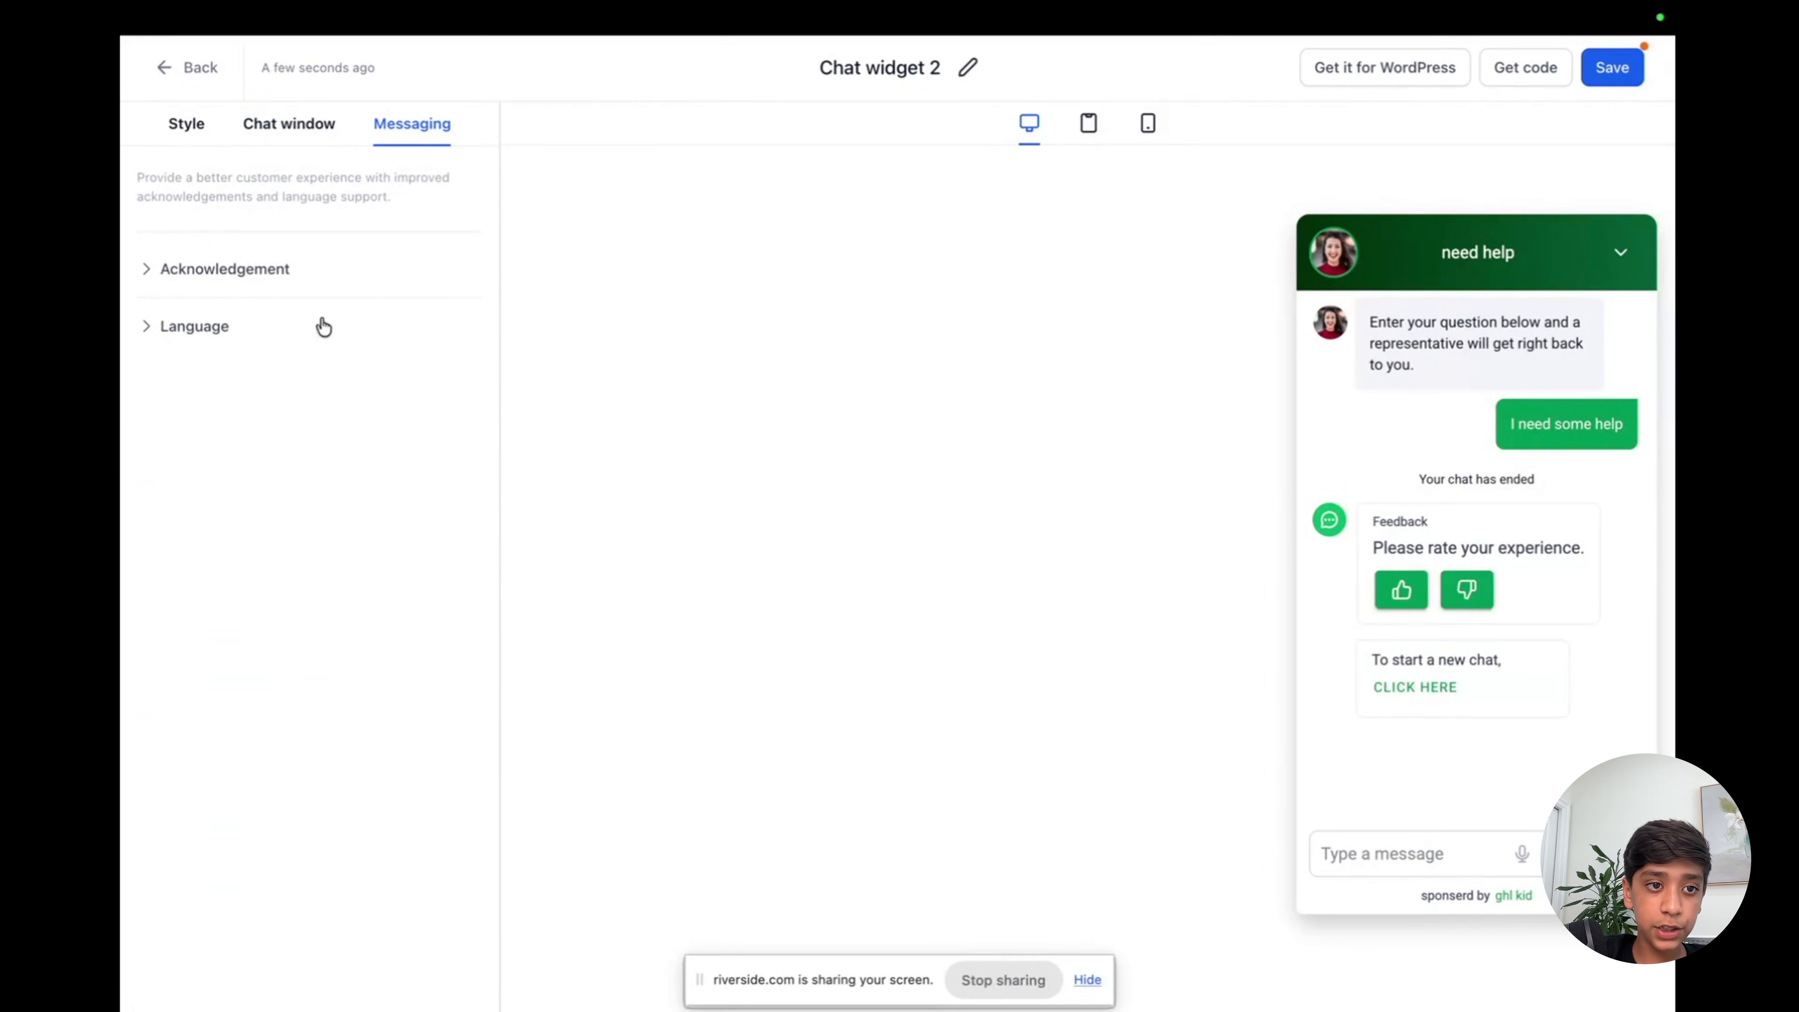
{"action": "left_click", "coordinate": [234, 278]}
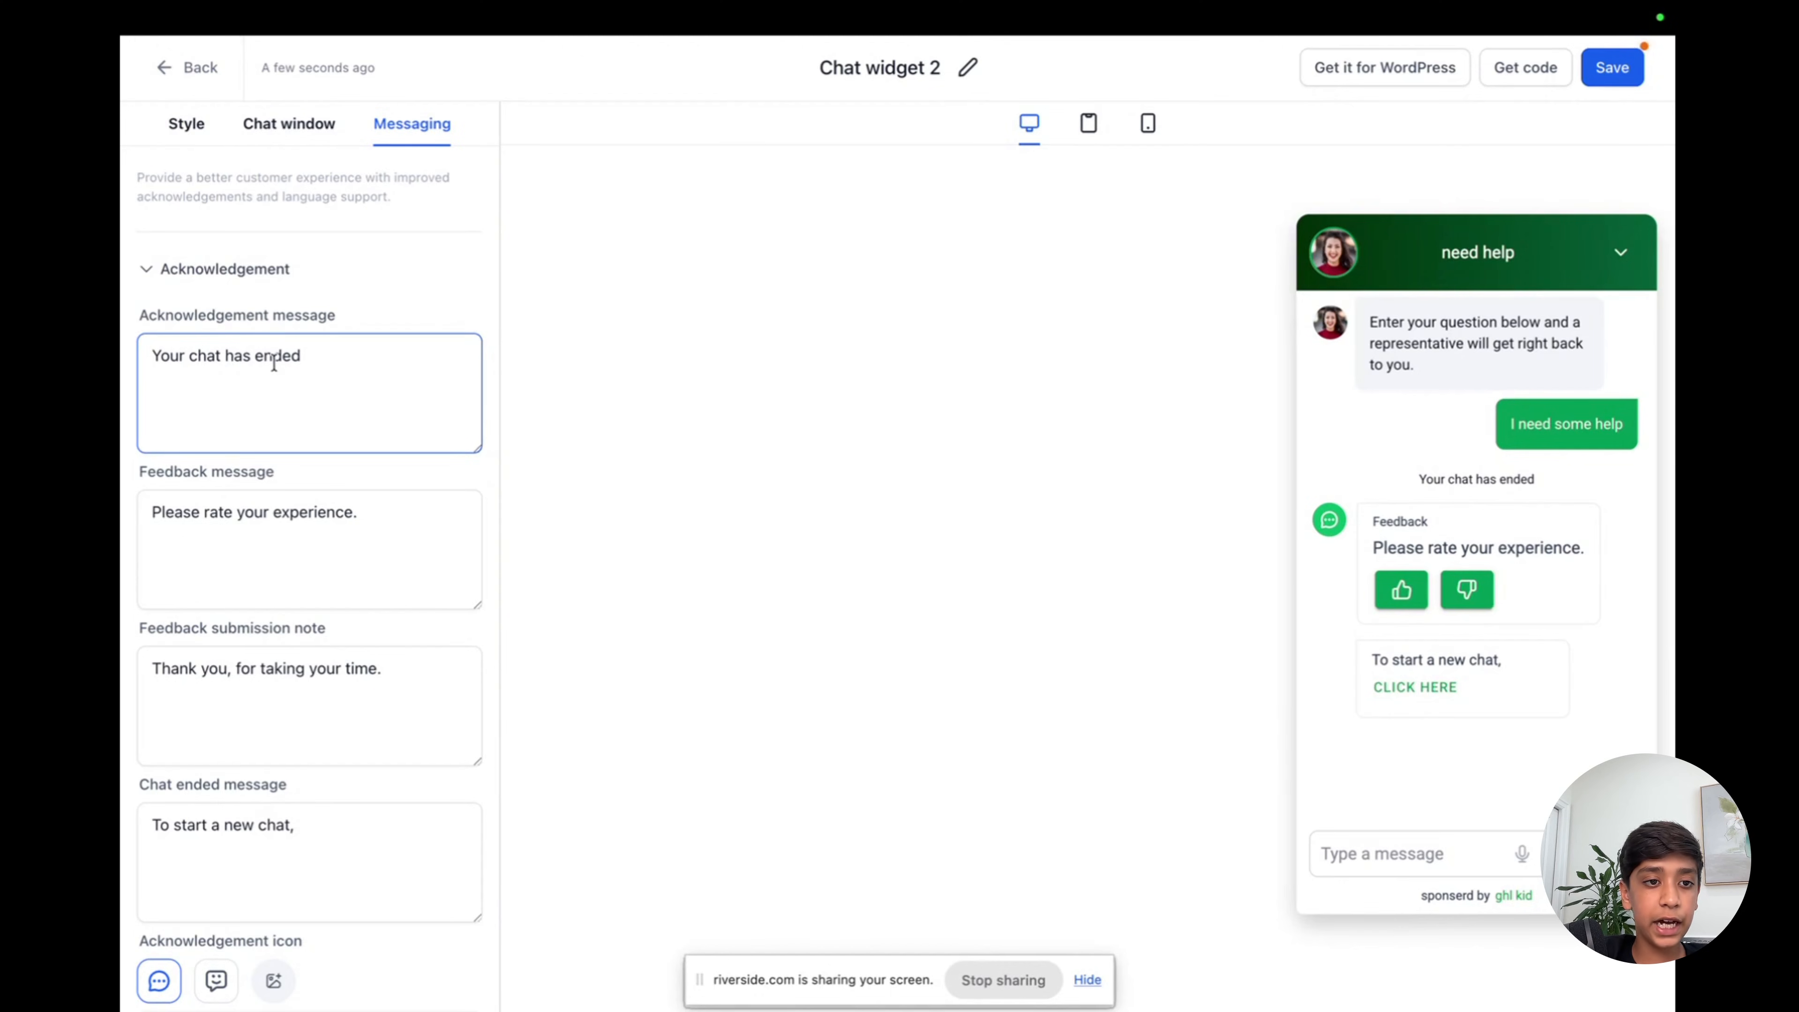
{"action": "left_click_drag", "start_coordinate": [301, 358], "coordinate": [369, 354]}
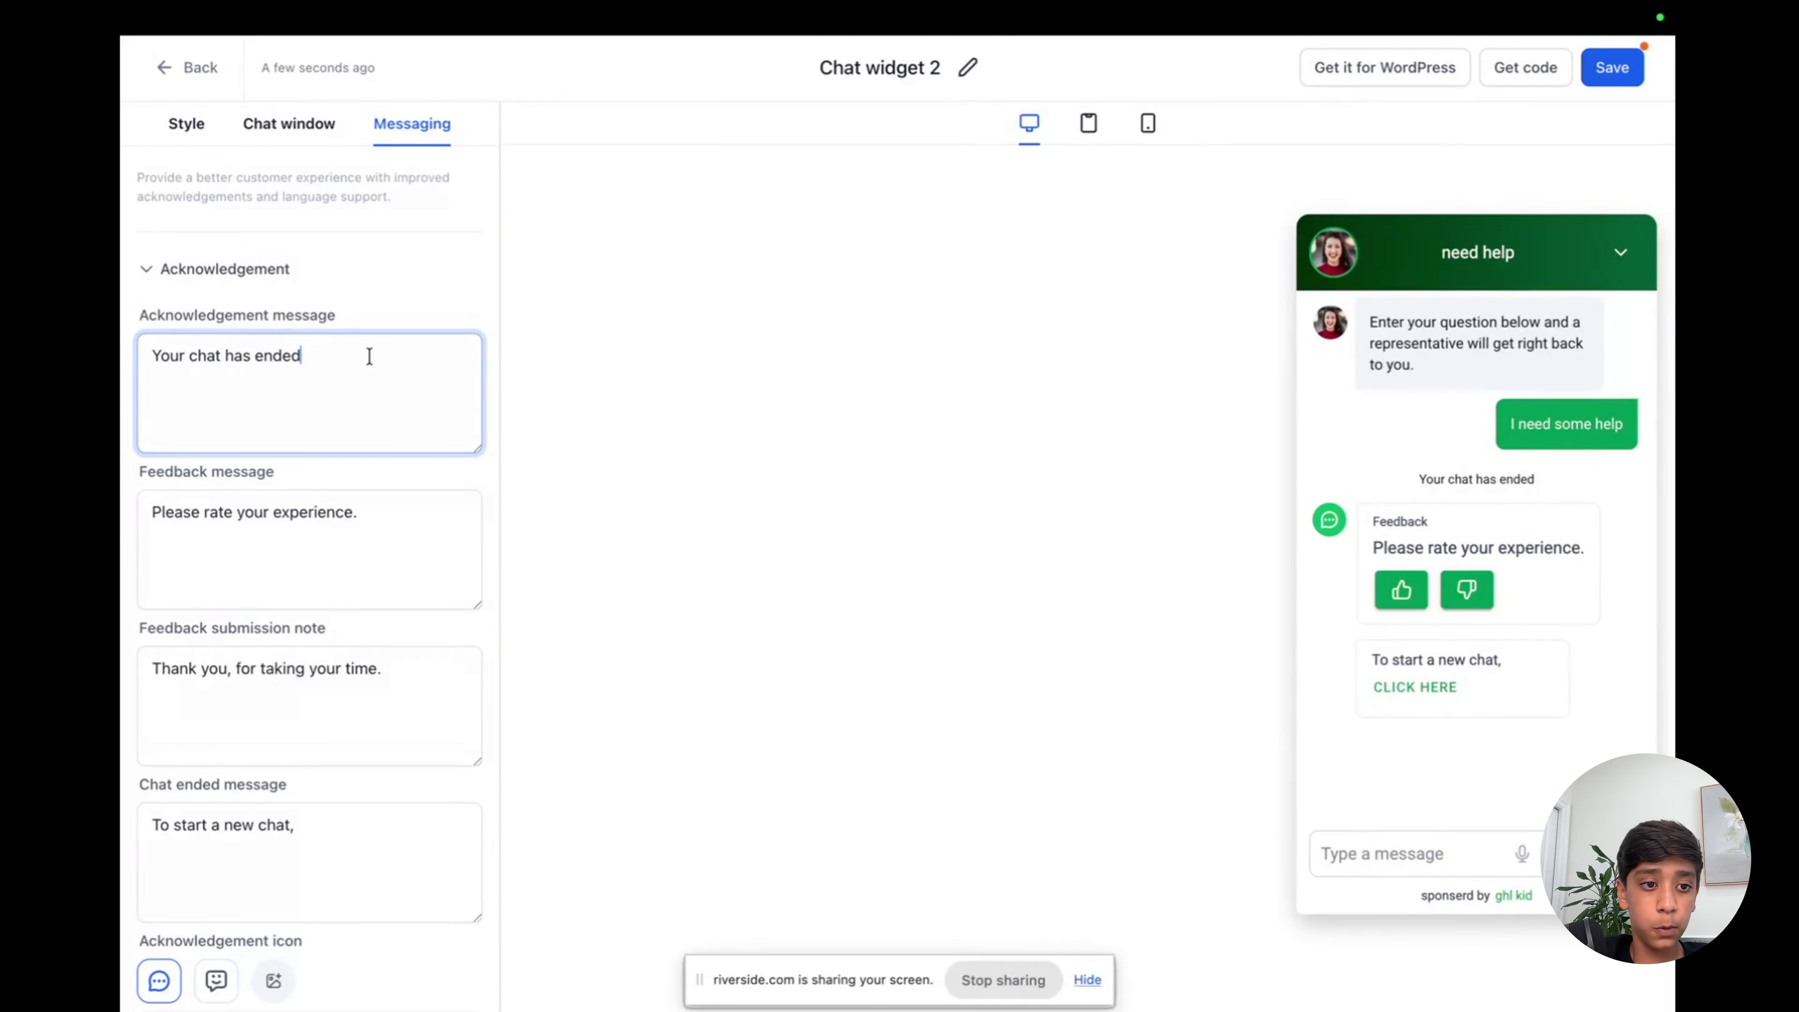
{"action": "scroll", "coordinate": [418, 546], "scroll_direction": "down", "scroll_amount": 3}
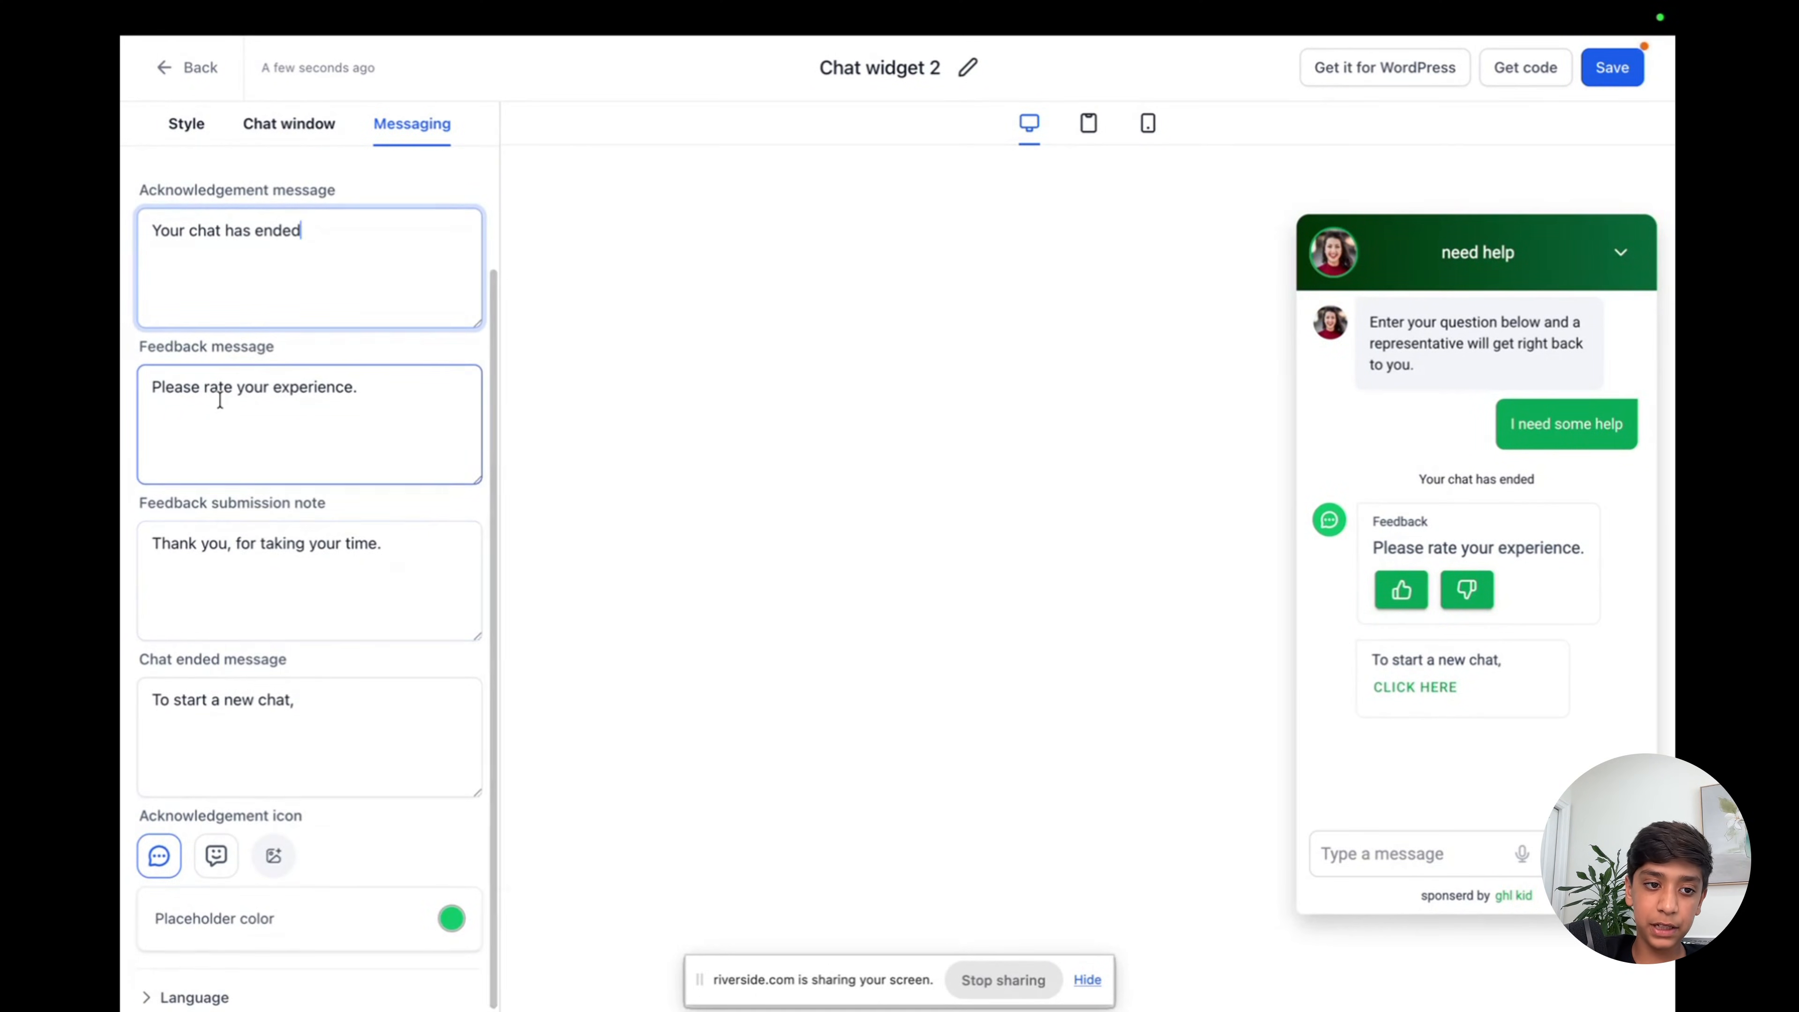
{"action": "left_click", "coordinate": [366, 391]}
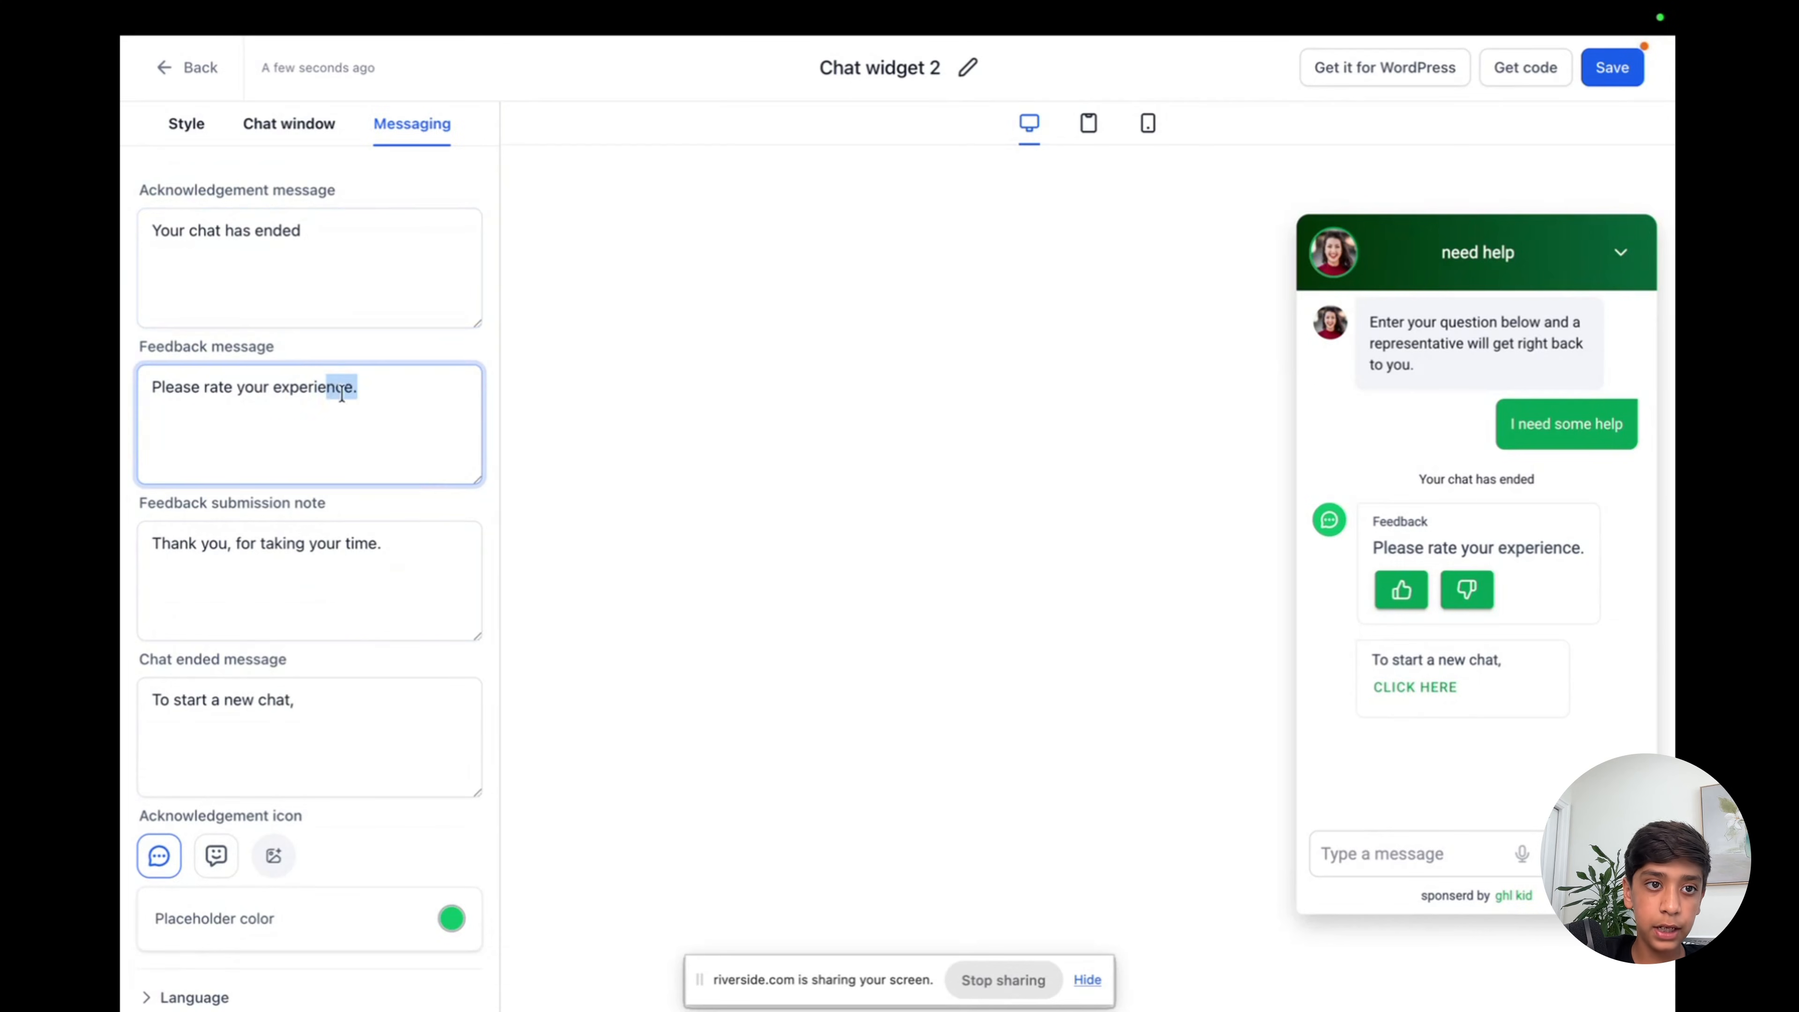
{"action": "left_click", "coordinate": [255, 545]}
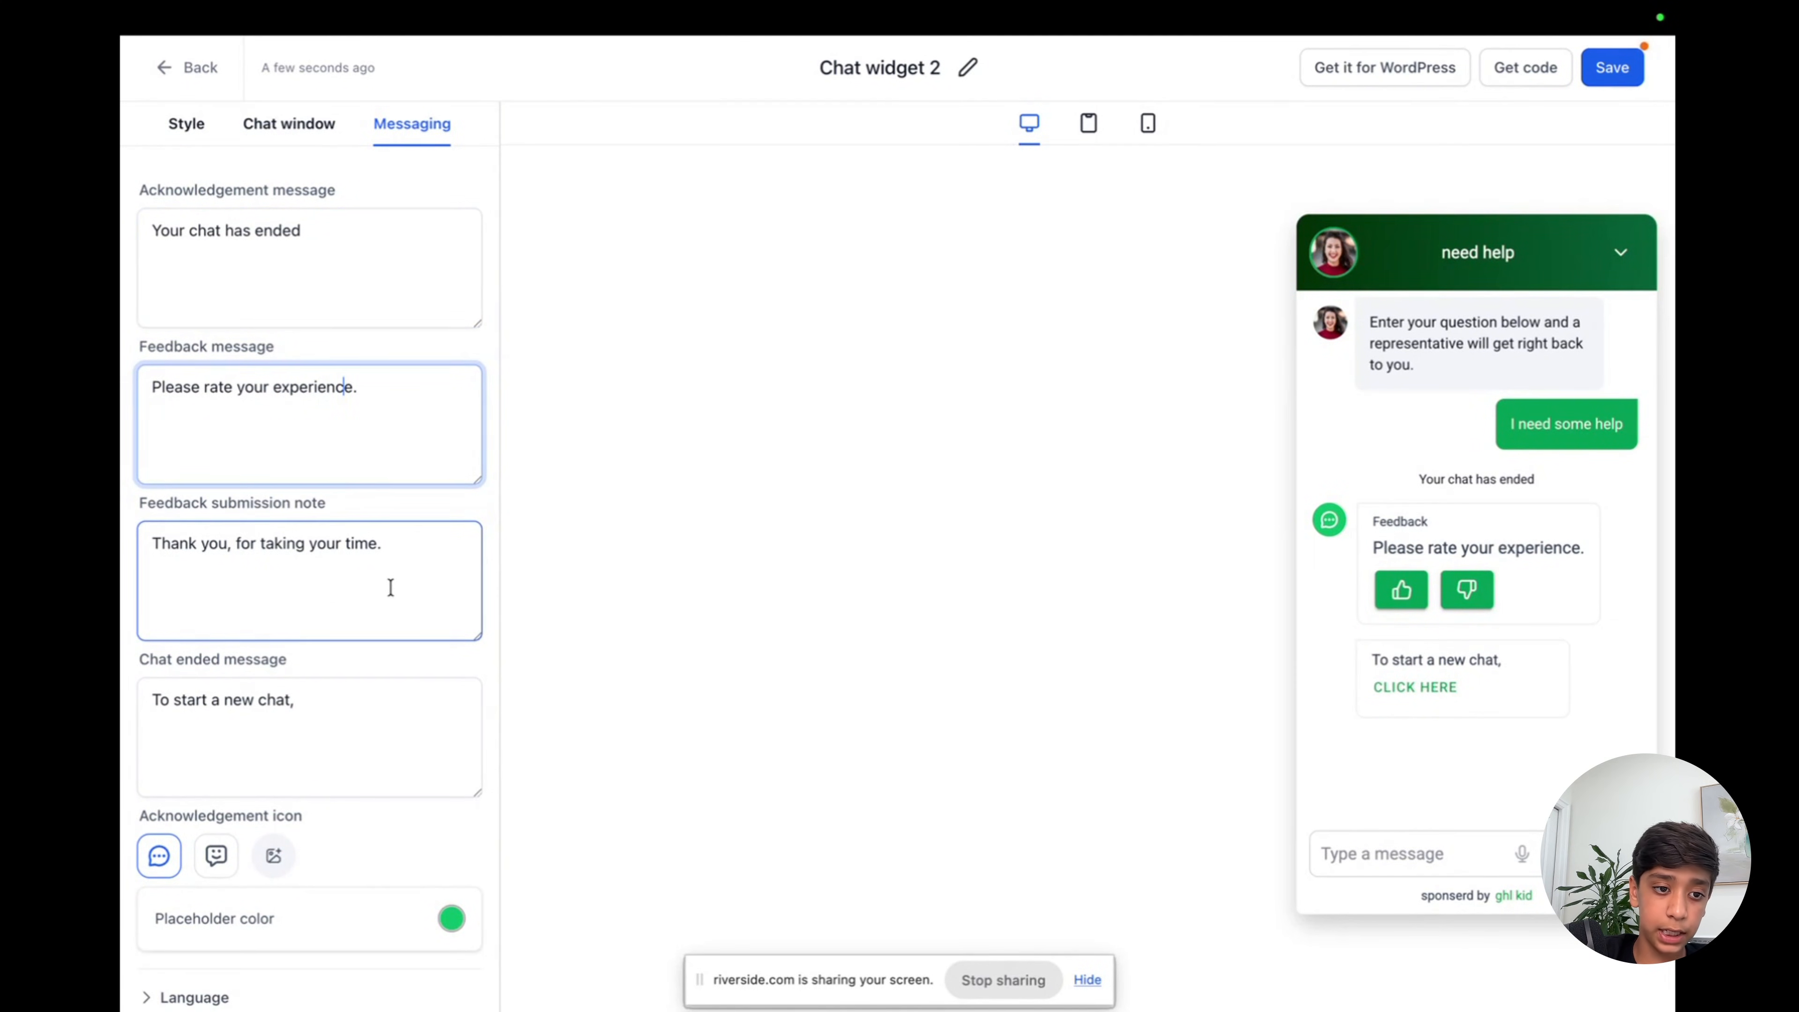
{"action": "scroll", "coordinate": [390, 588], "scroll_direction": "down", "scroll_amount": 1}
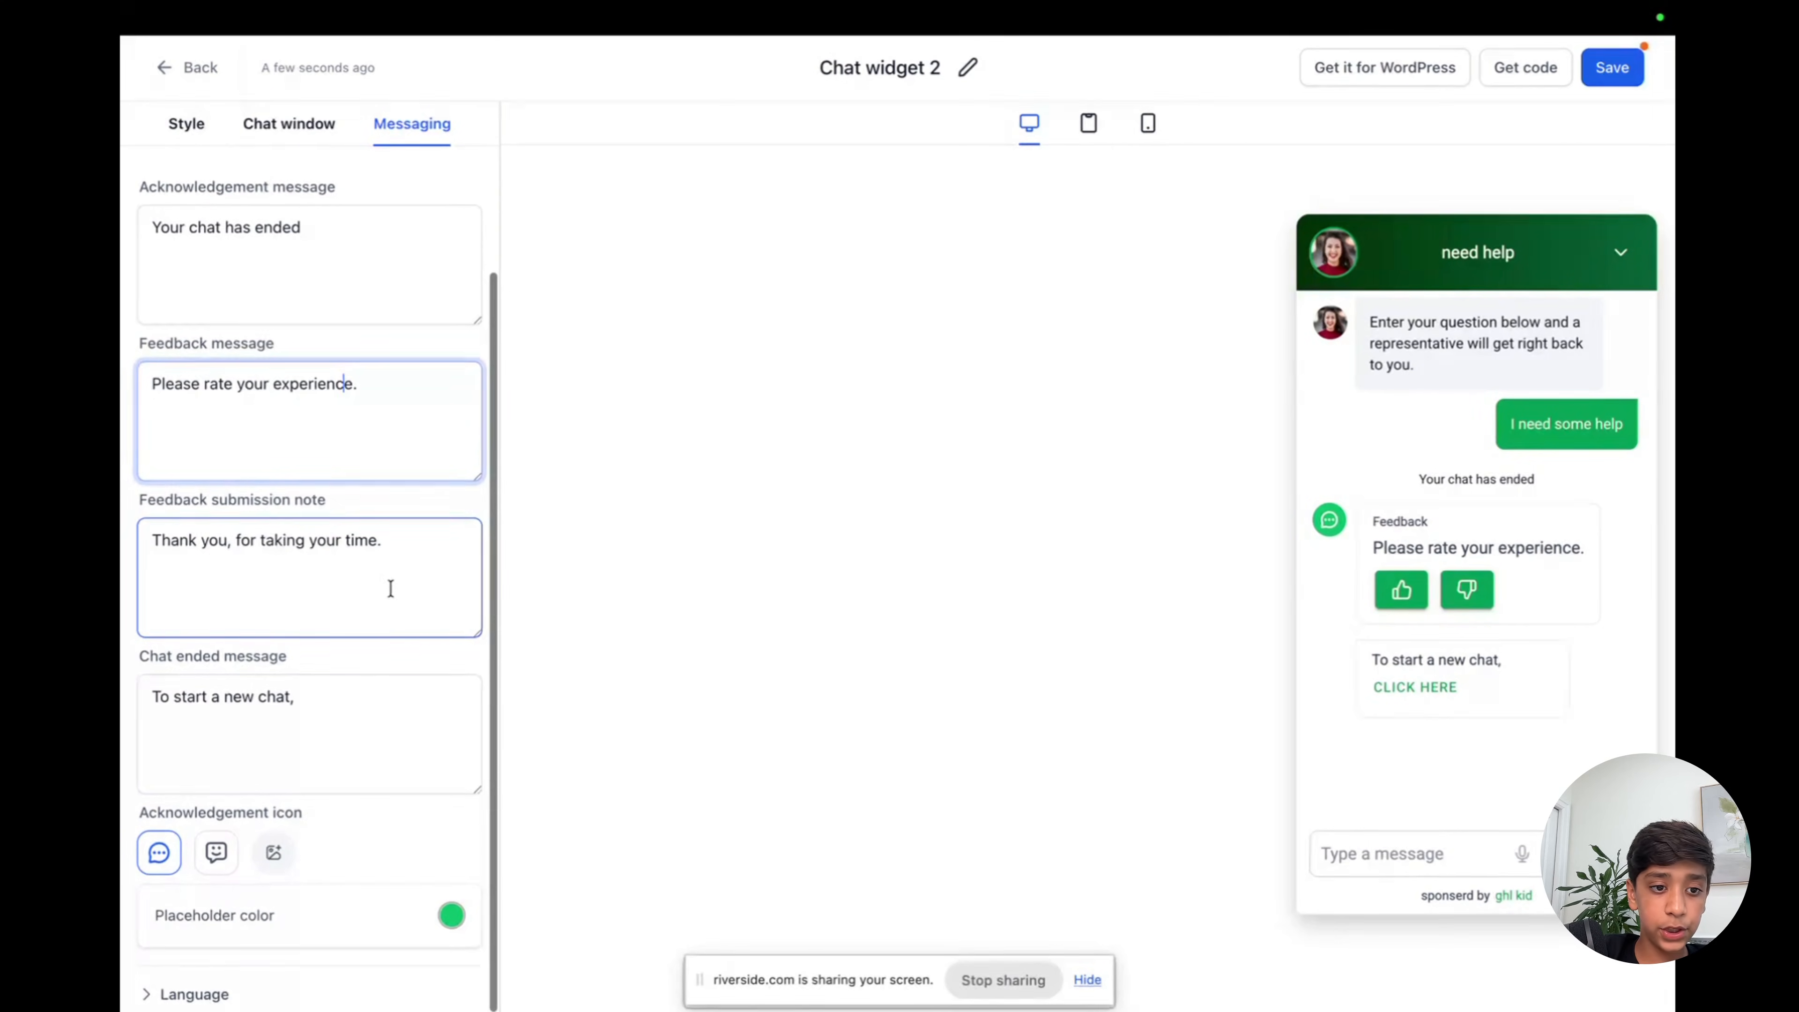
{"action": "left_click", "coordinate": [171, 700]}
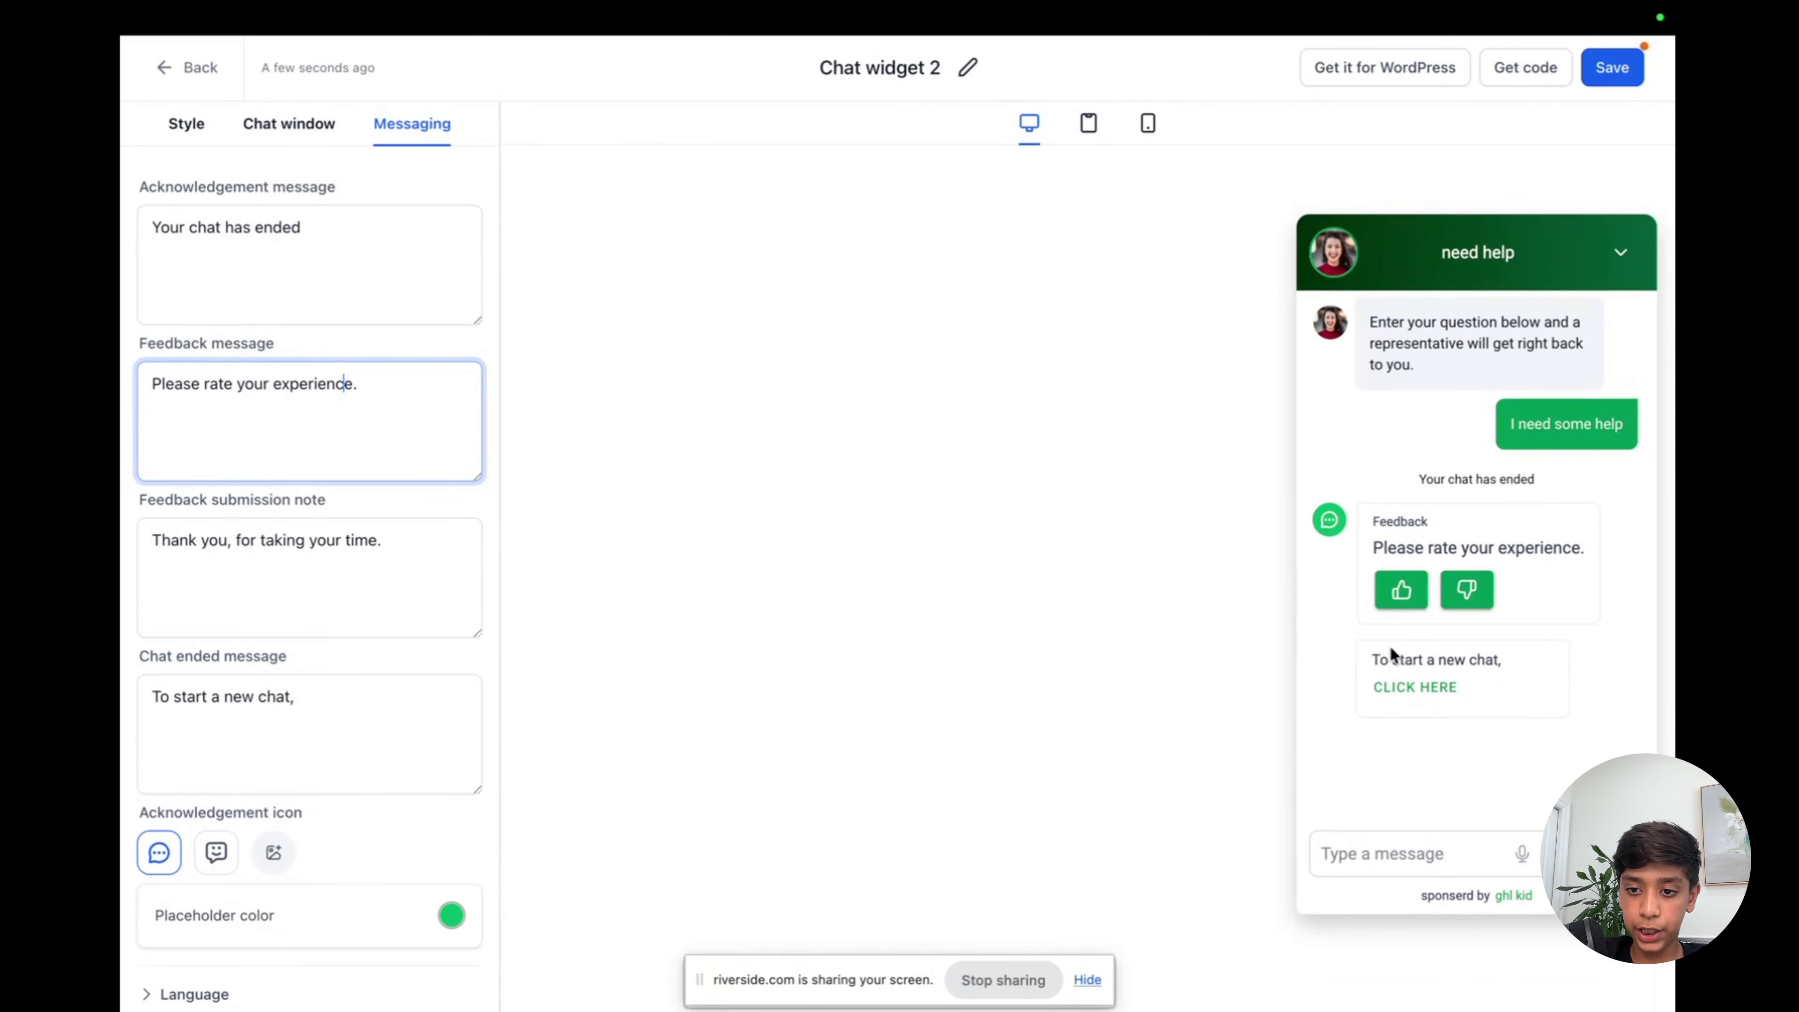
{"action": "left_click_drag", "start_coordinate": [1371, 658], "coordinate": [1510, 667]}
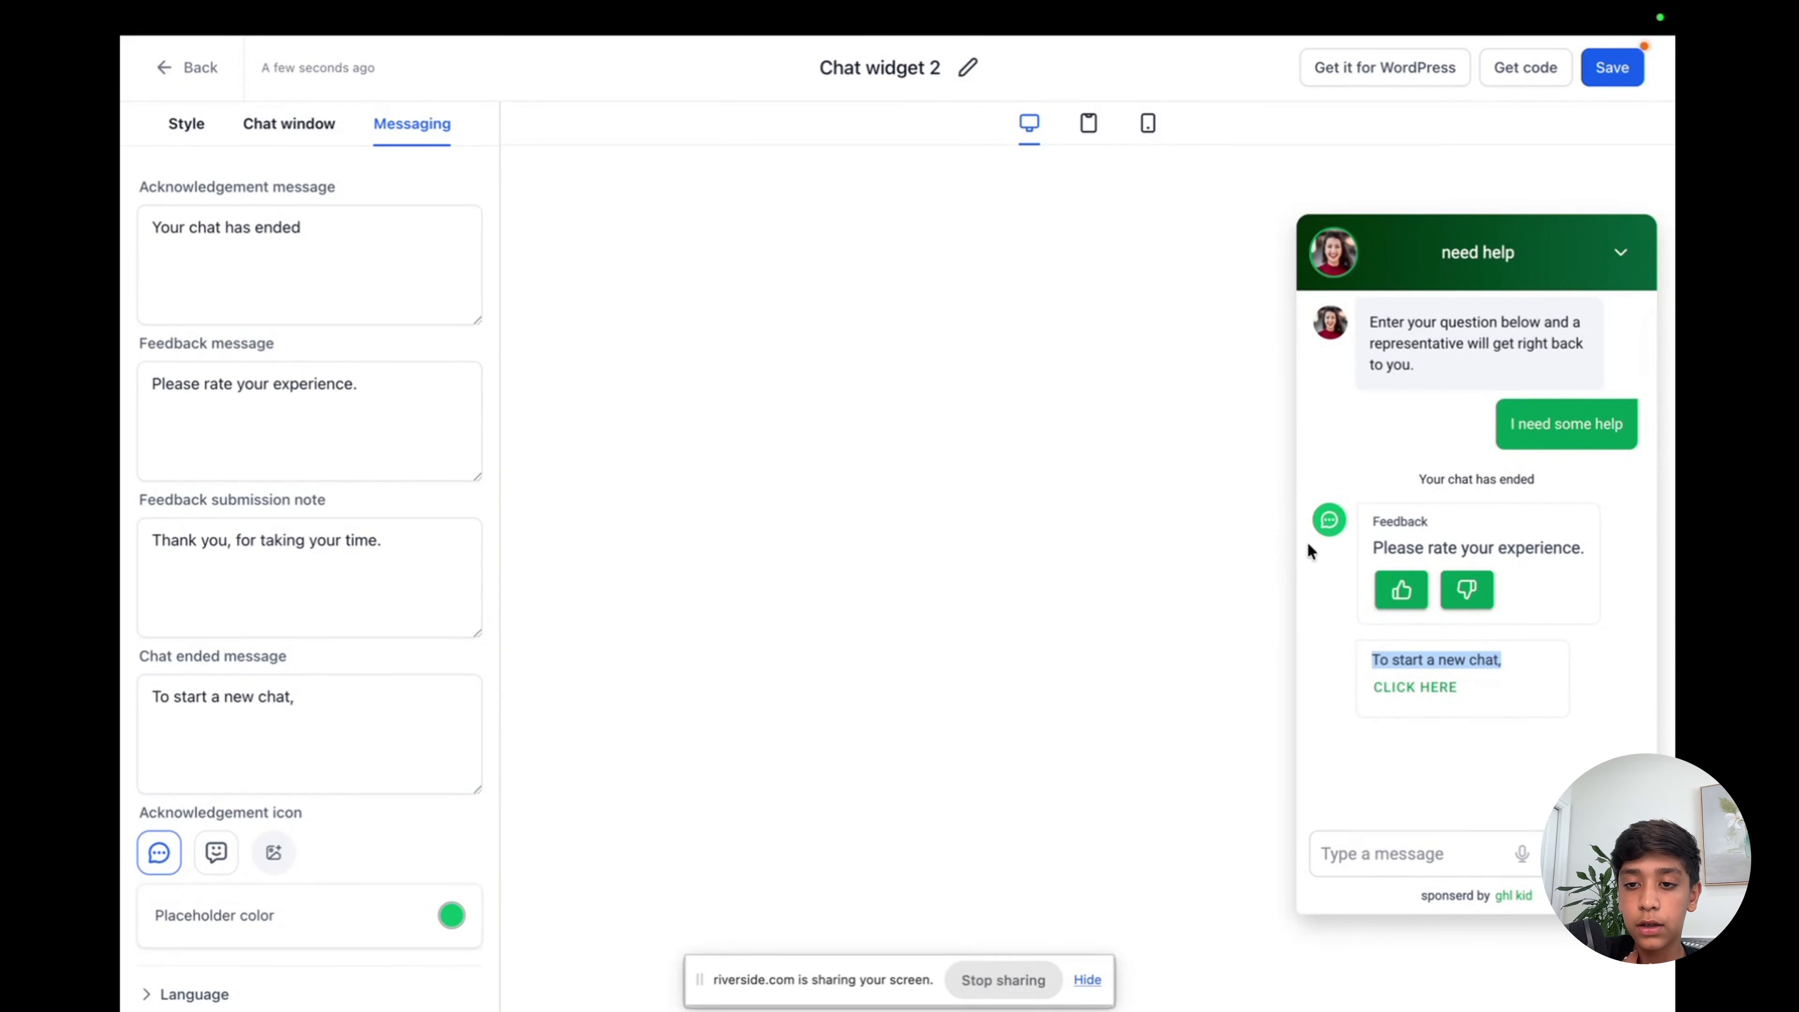
Set the placeholder color of the acknowledgement icon to red, #B71215FF.
{"action": "left_click", "coordinate": [451, 915]}
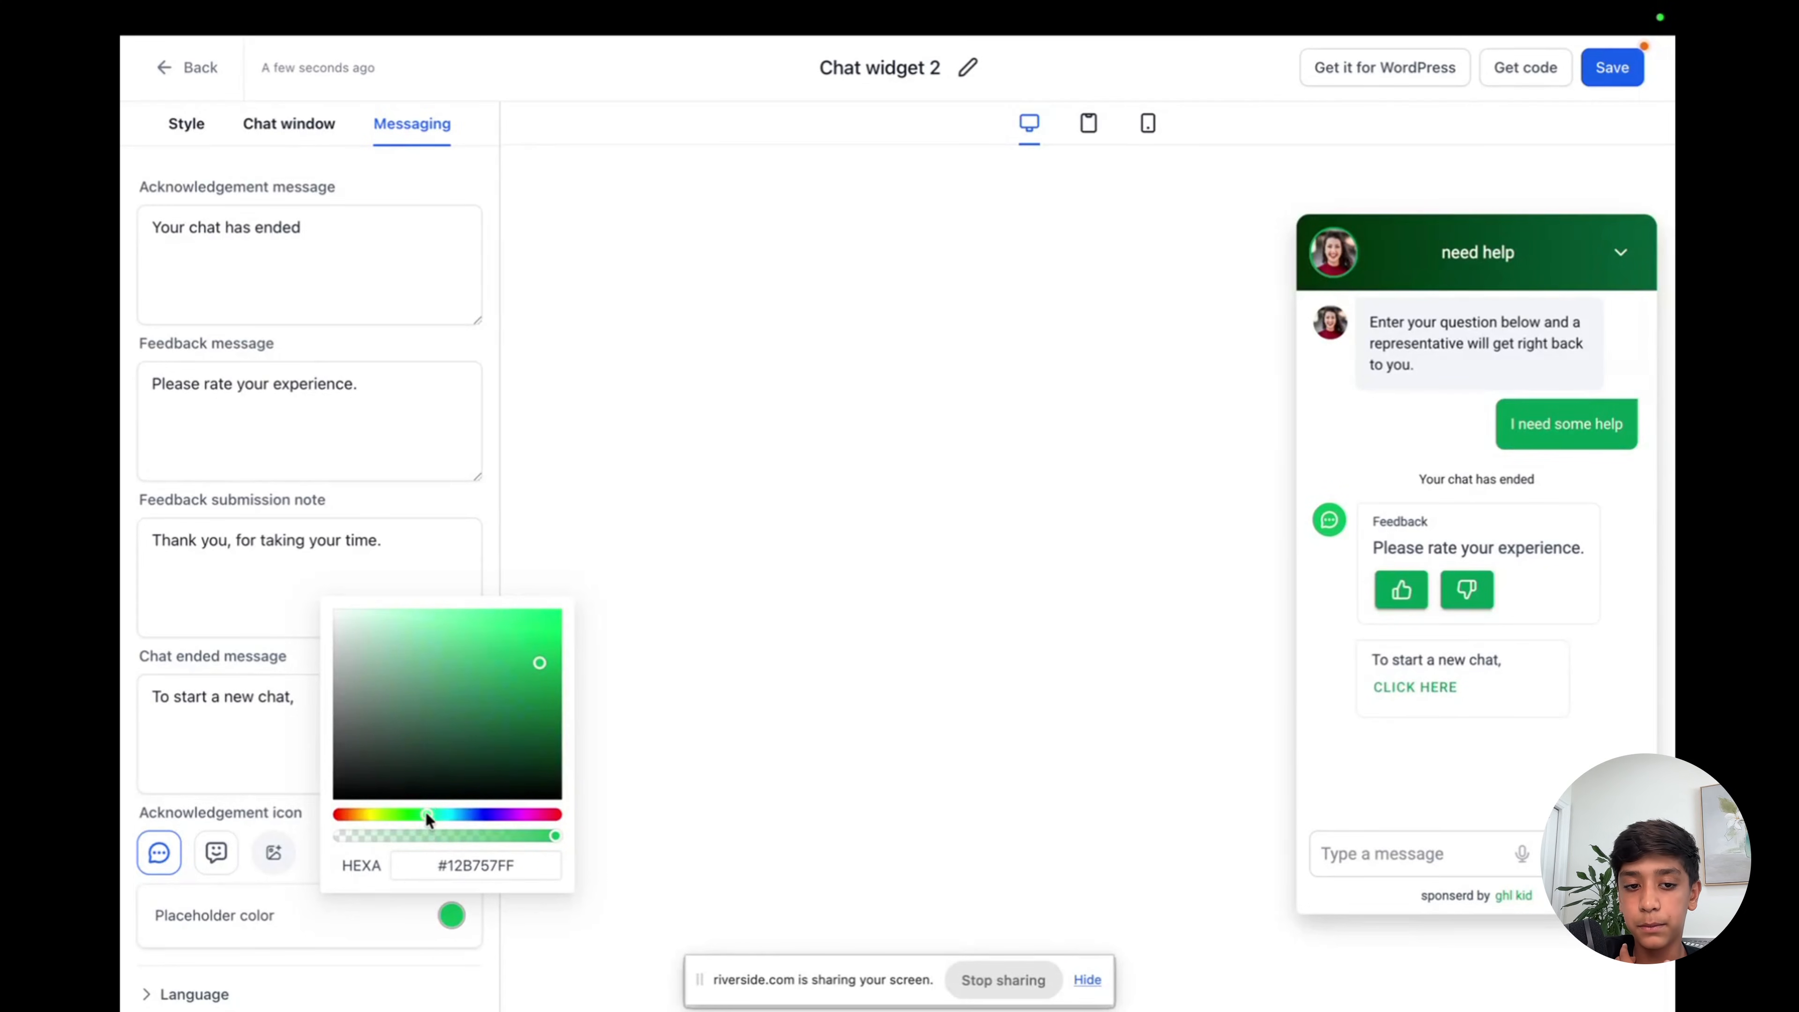
{"action": "left_click", "coordinate": [474, 815]}
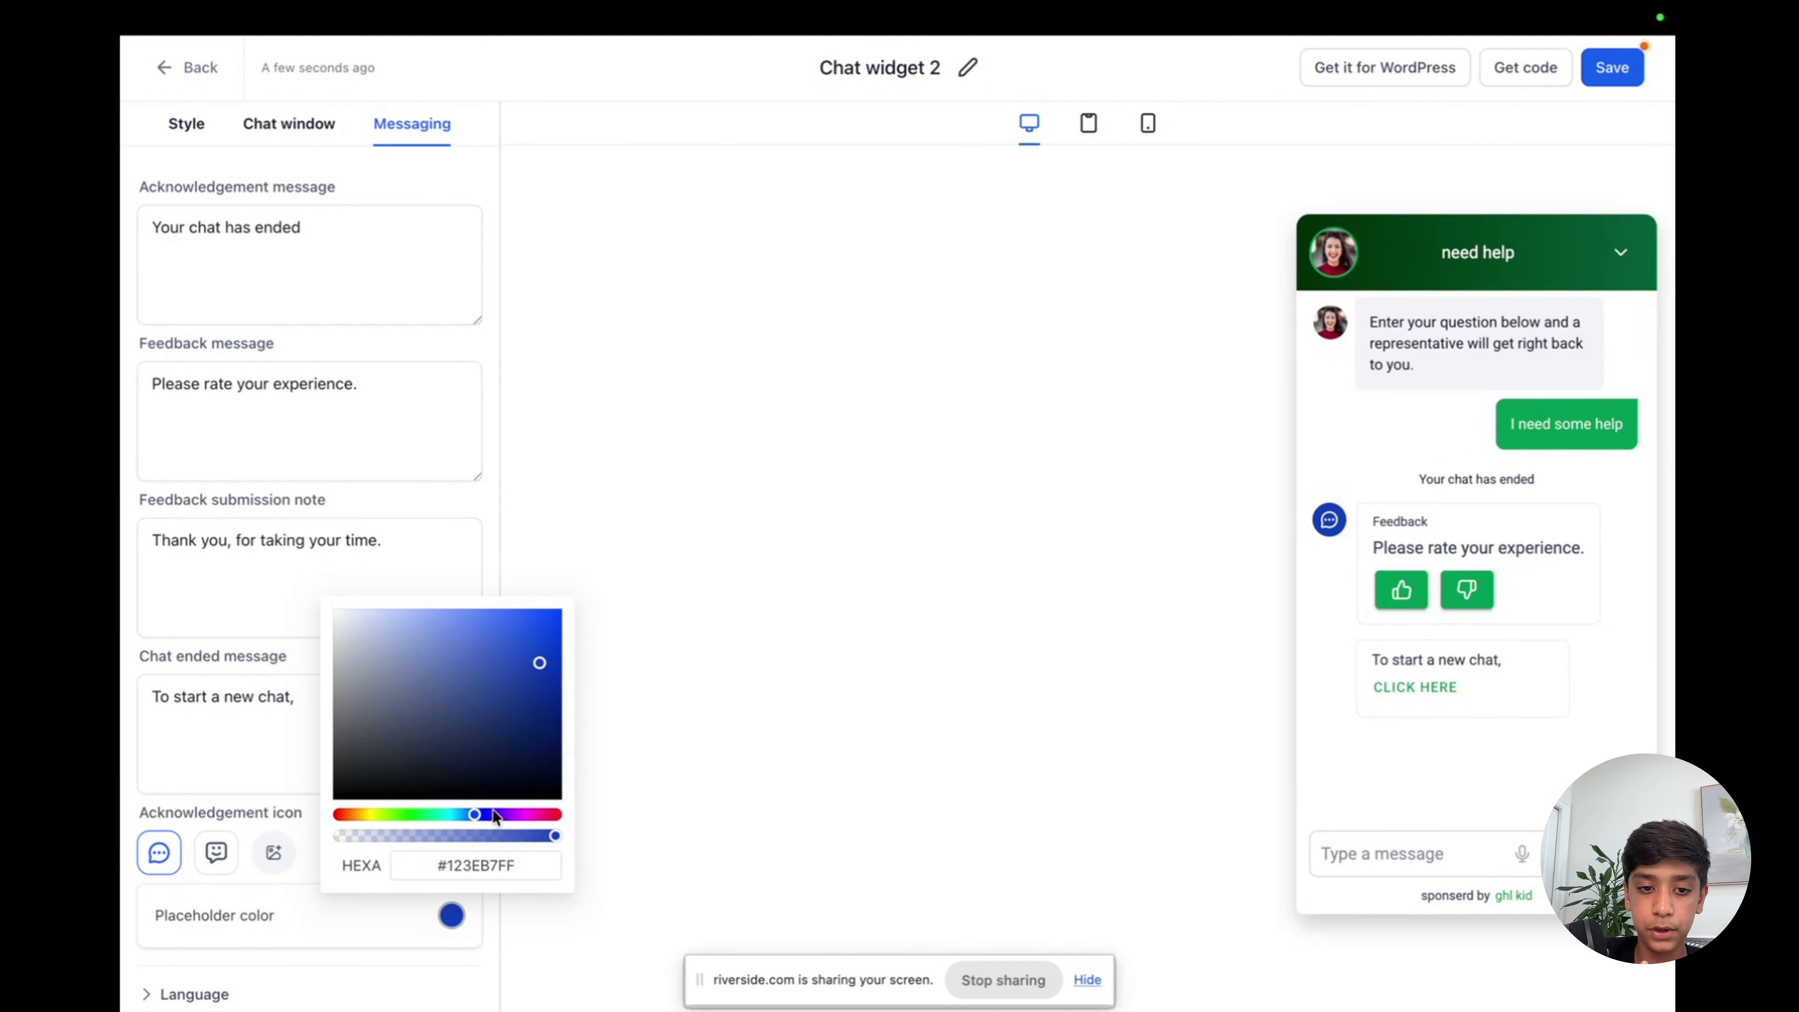
{"action": "left_click_drag", "start_coordinate": [477, 815], "coordinate": [607, 822]}
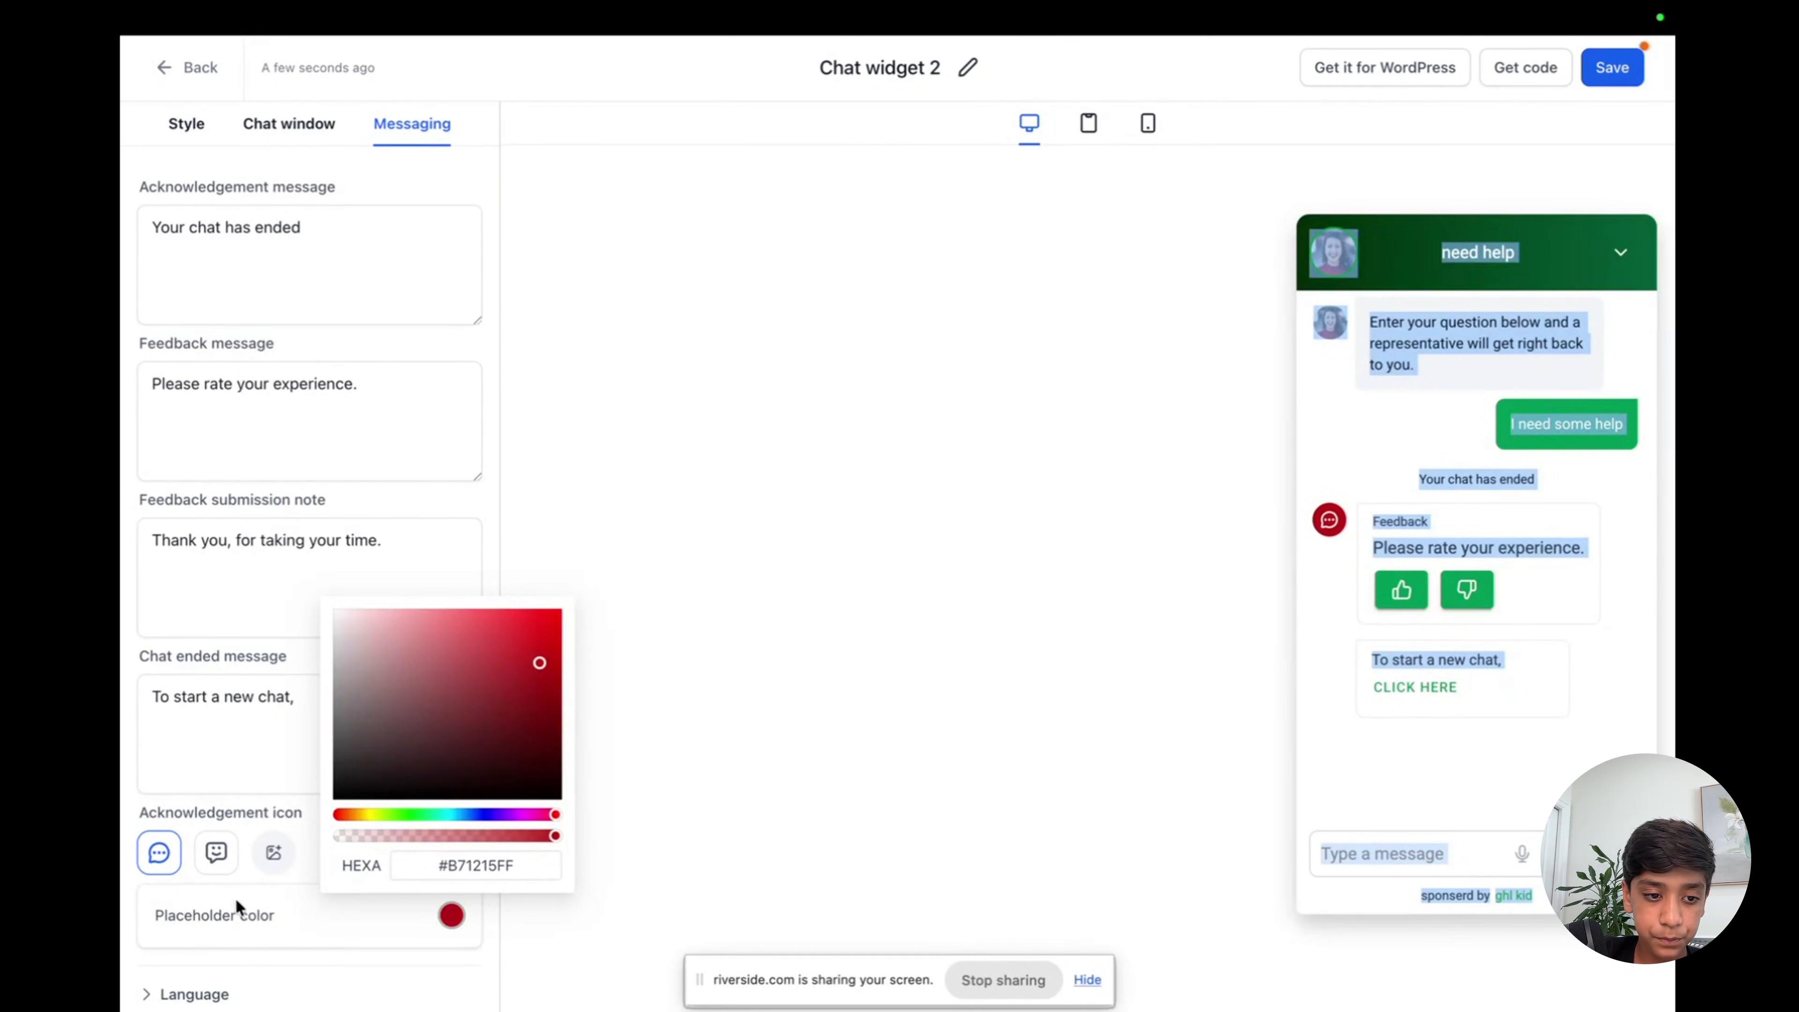
{"action": "left_click", "coordinate": [691, 872]}
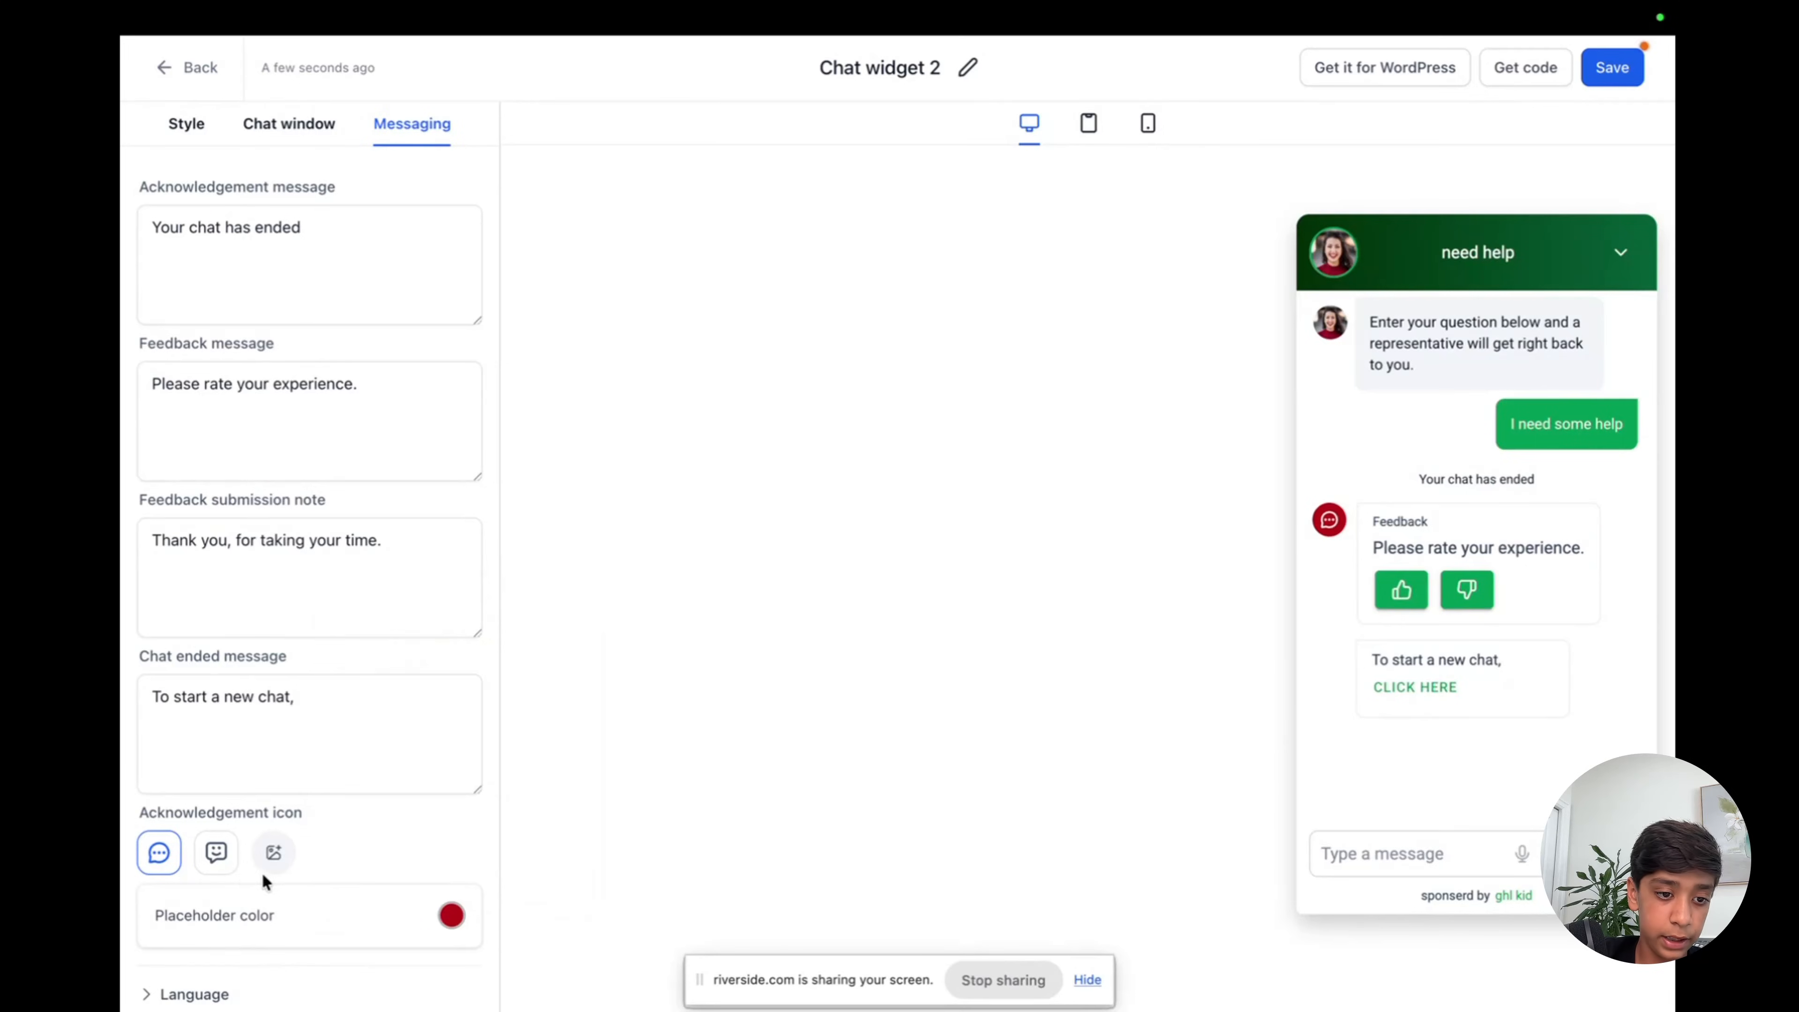
Compare the two preset acknowledgement icons and choose the smiley-face chat bubble.
{"action": "left_click", "coordinate": [218, 858]}
{"action": "left_click", "coordinate": [160, 856]}
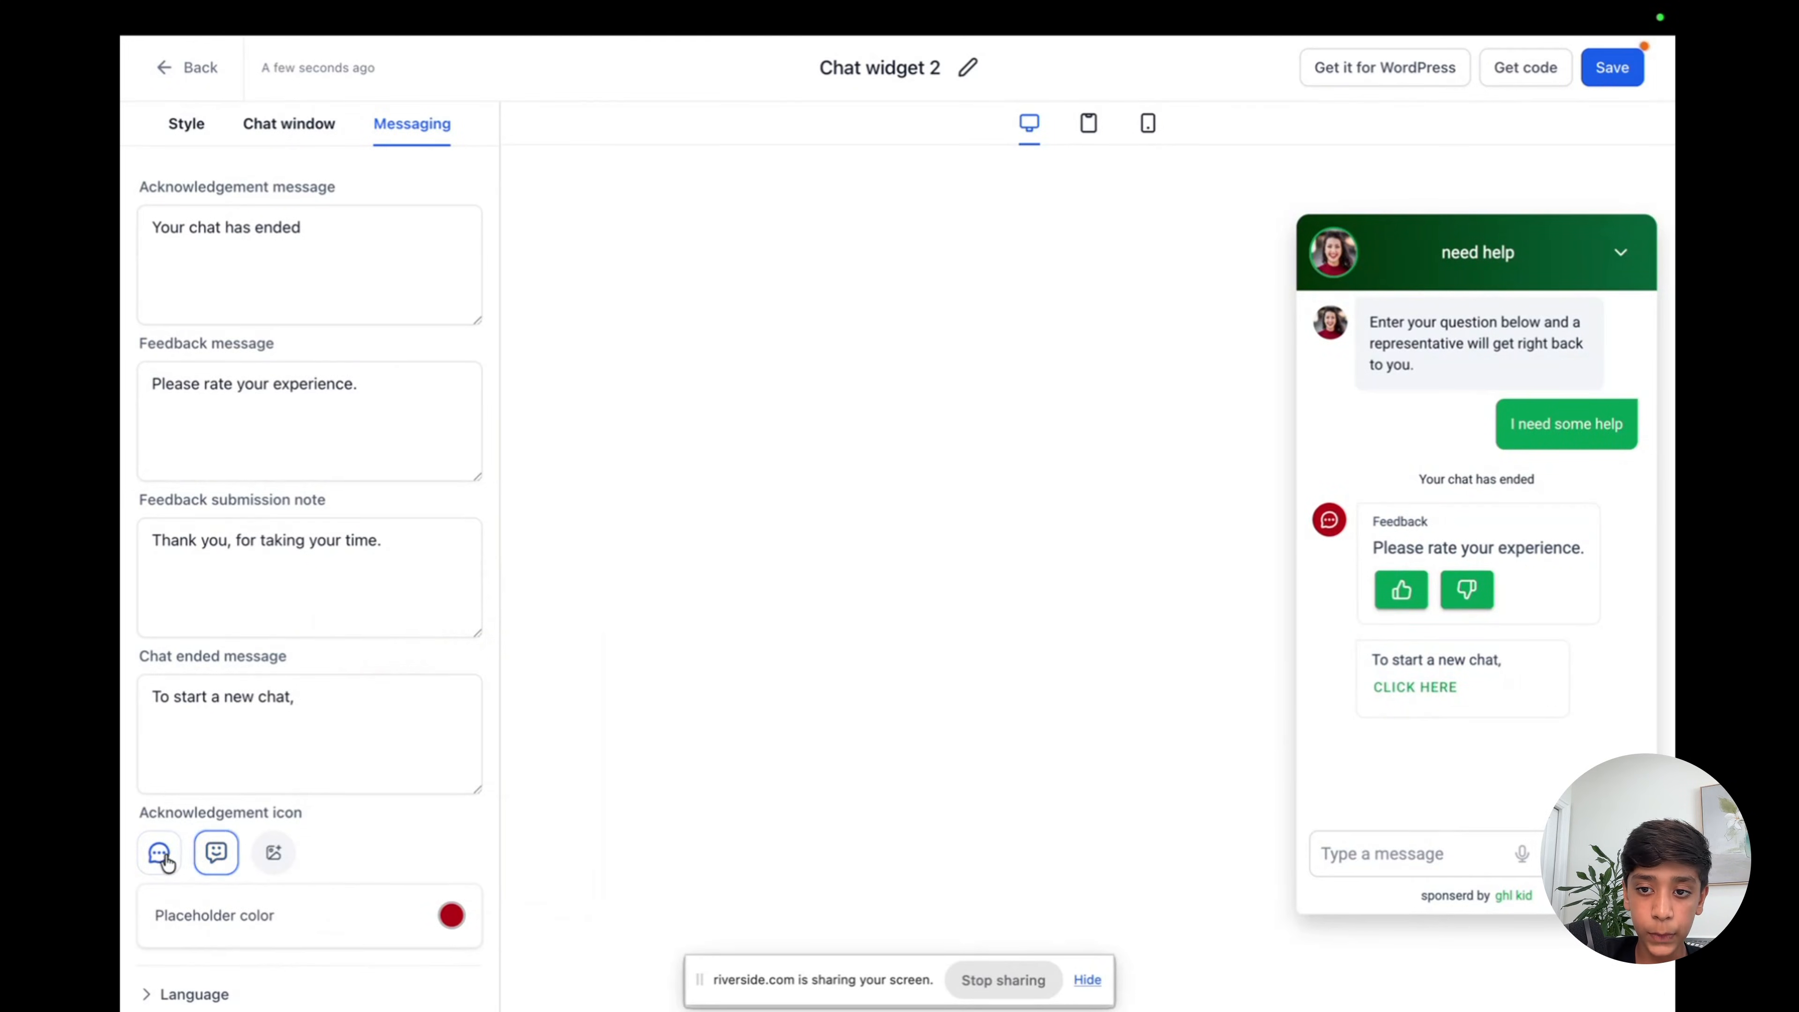
{"action": "left_click", "coordinate": [205, 859]}
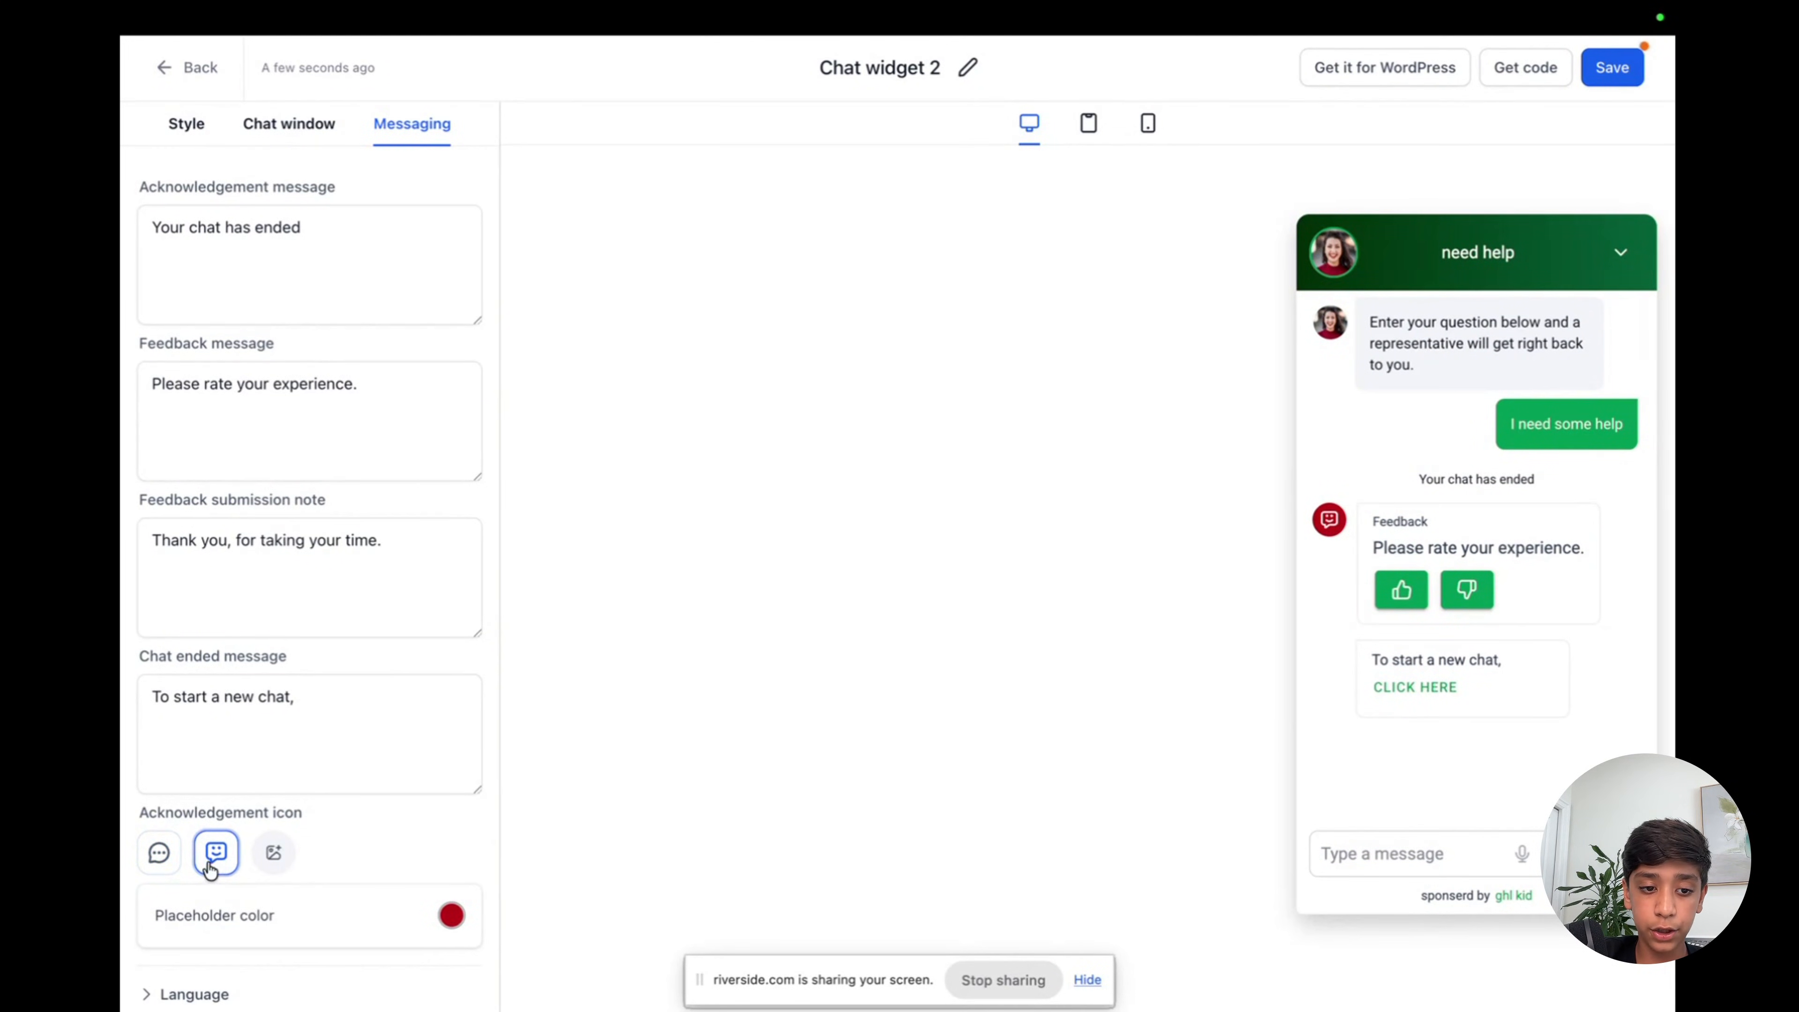
{"action": "left_click", "coordinate": [161, 859]}
{"action": "left_click", "coordinate": [214, 854]}
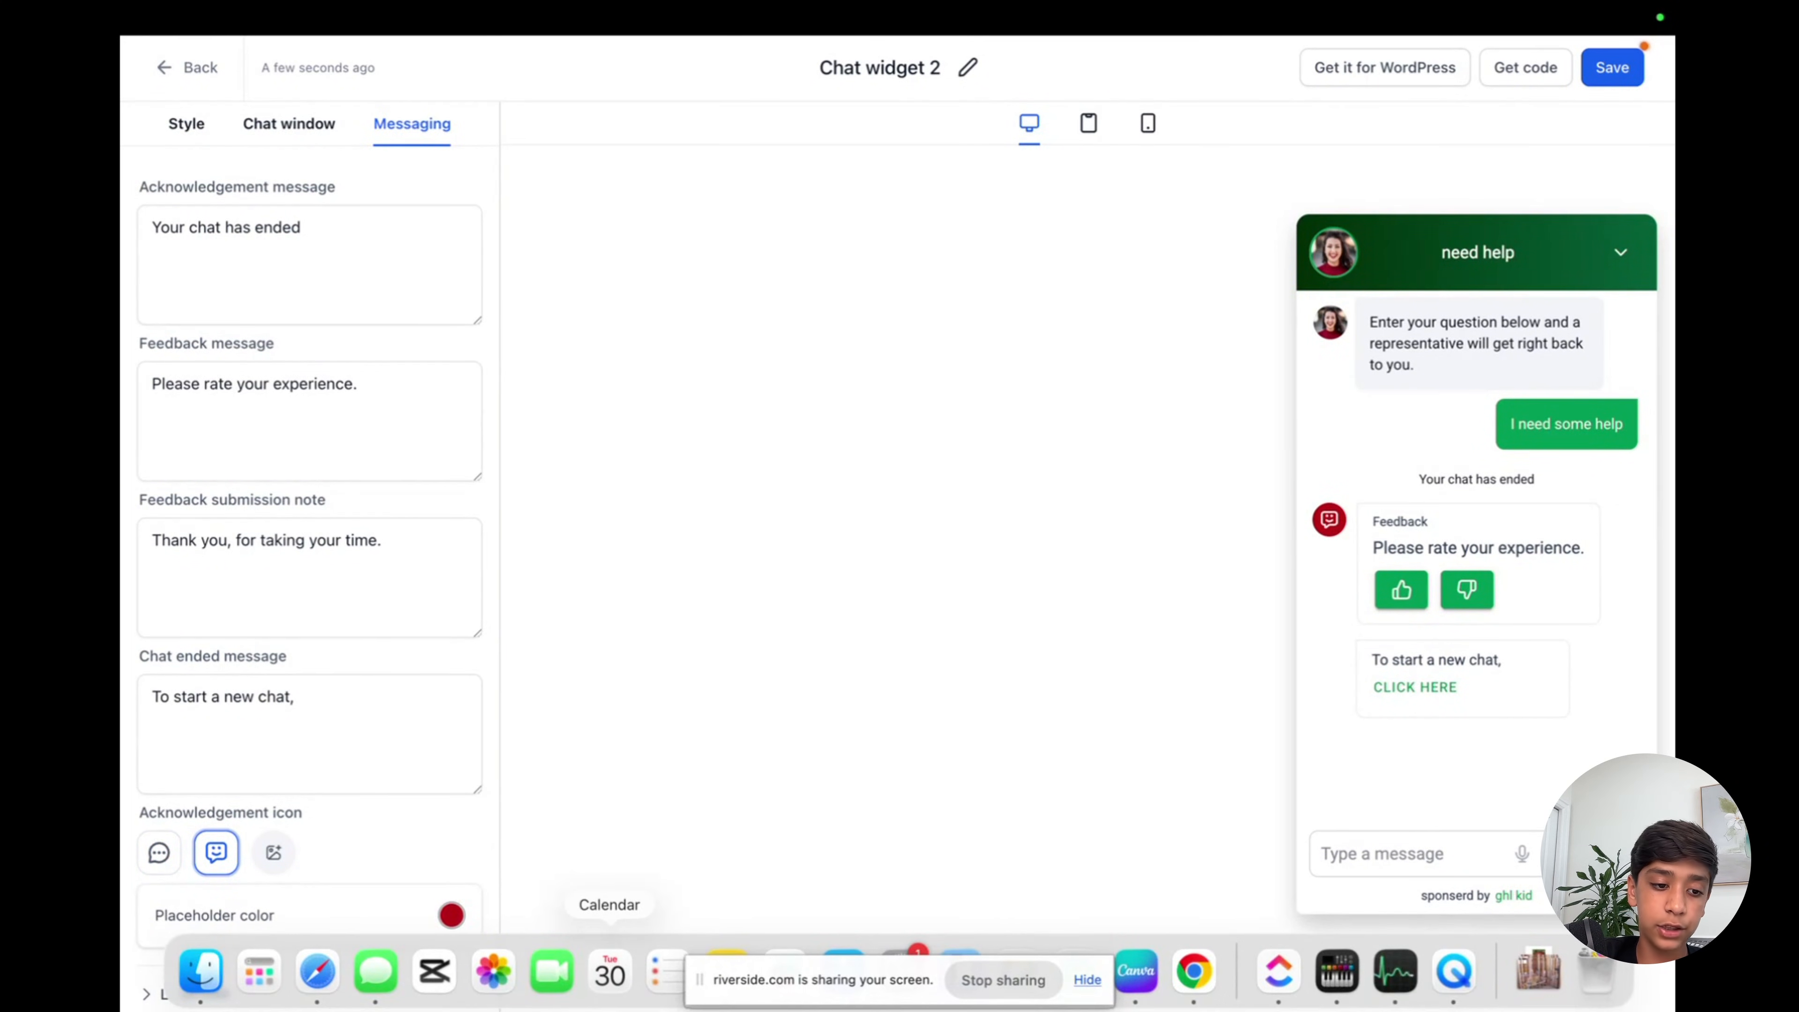
Open the messaging language settings and examine the available widget languages without changing the selection.
{"action": "left_click", "coordinate": [163, 995]}
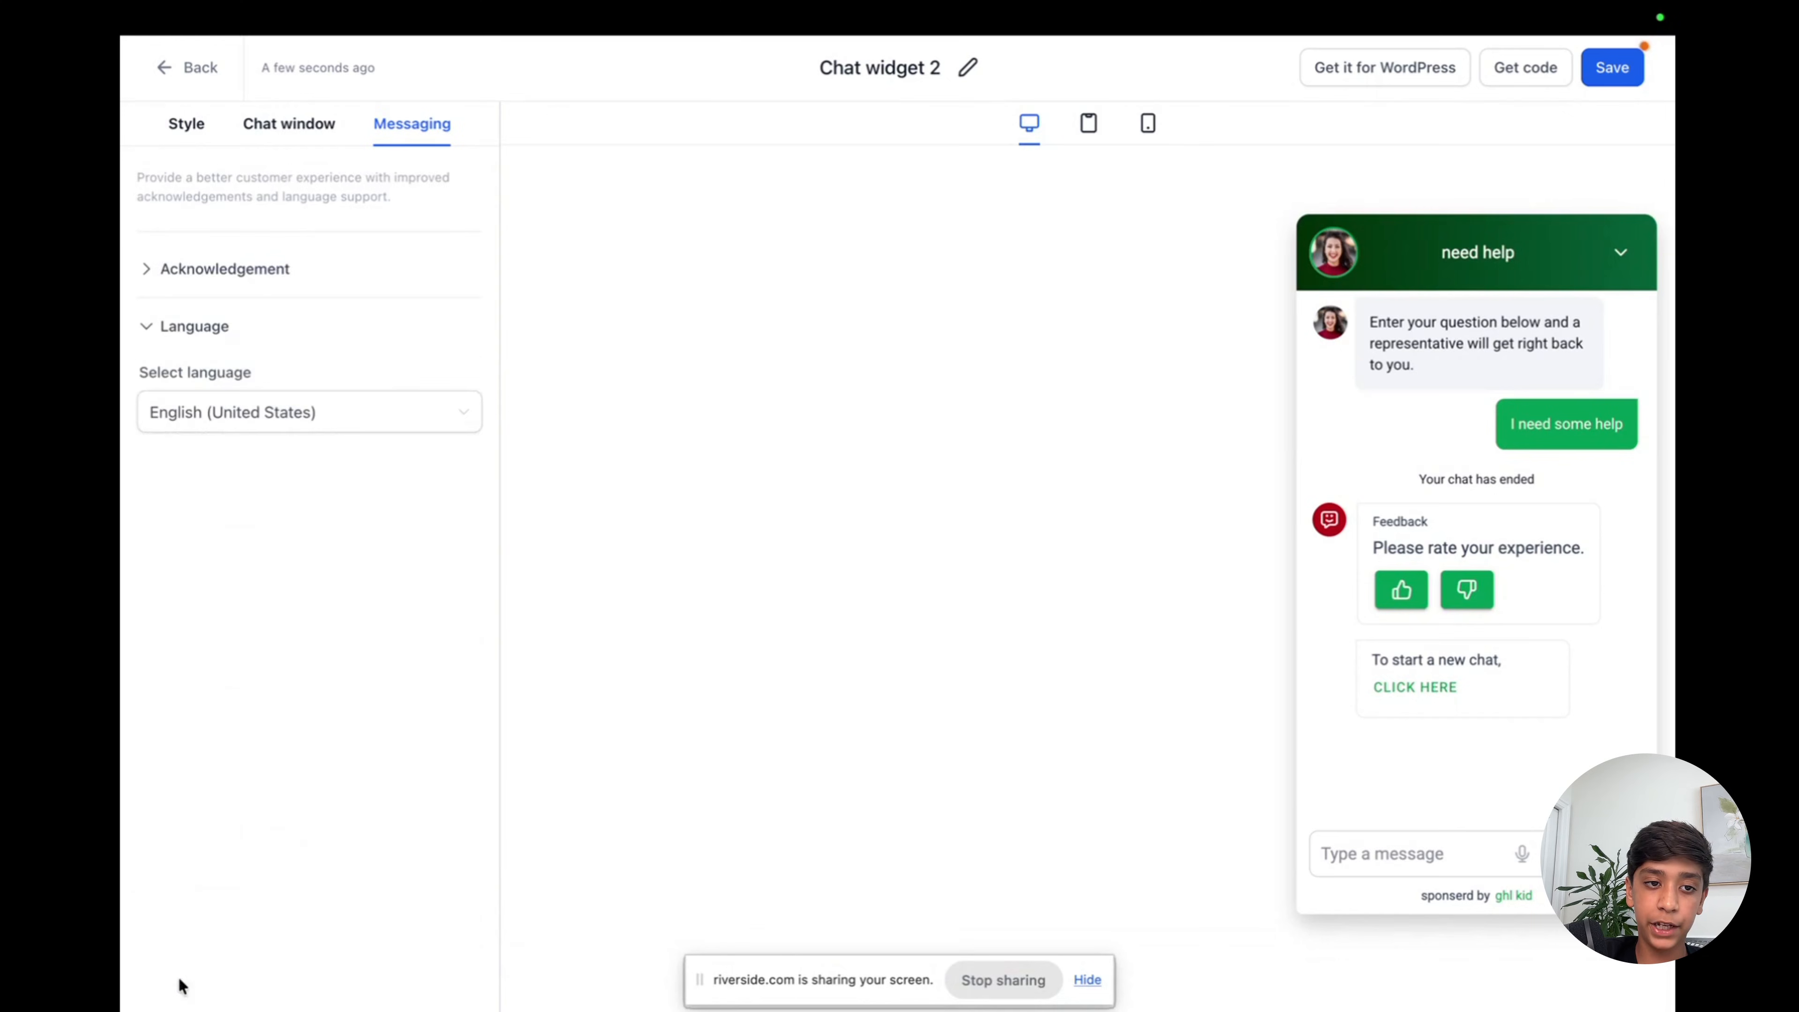
{"action": "left_click", "coordinate": [394, 414]}
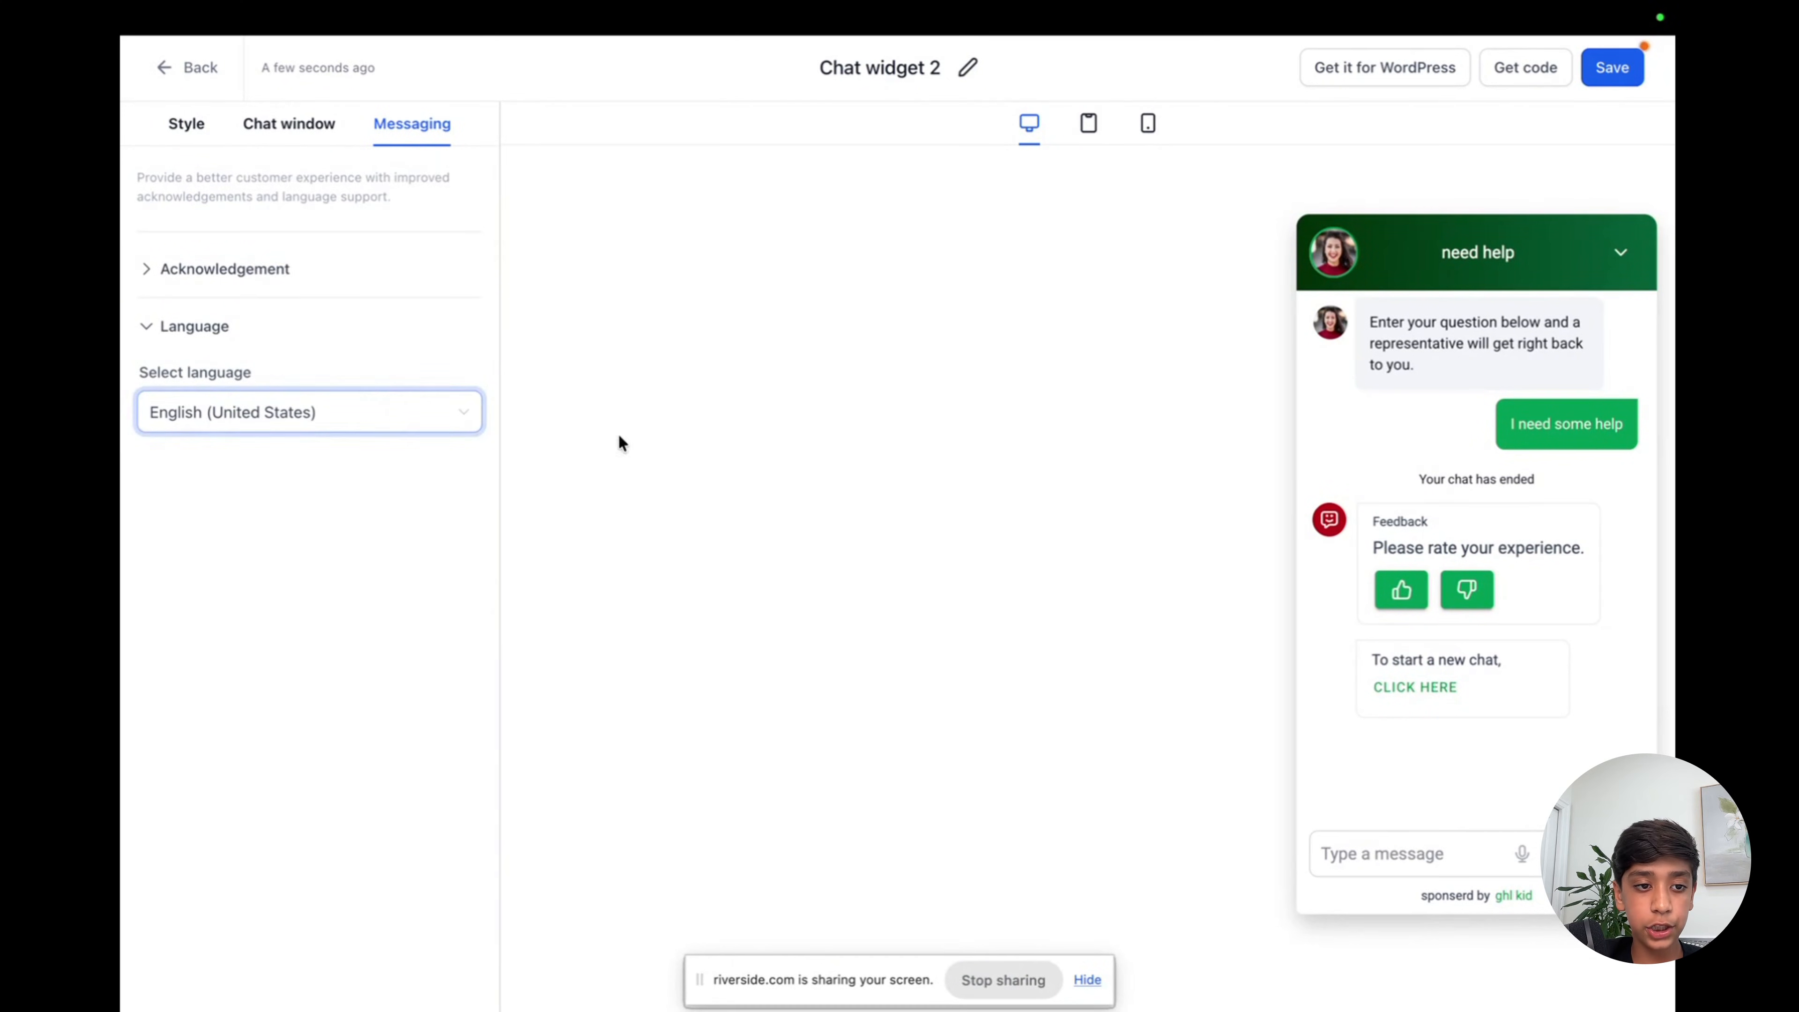
{"action": "left_click", "coordinate": [441, 418]}
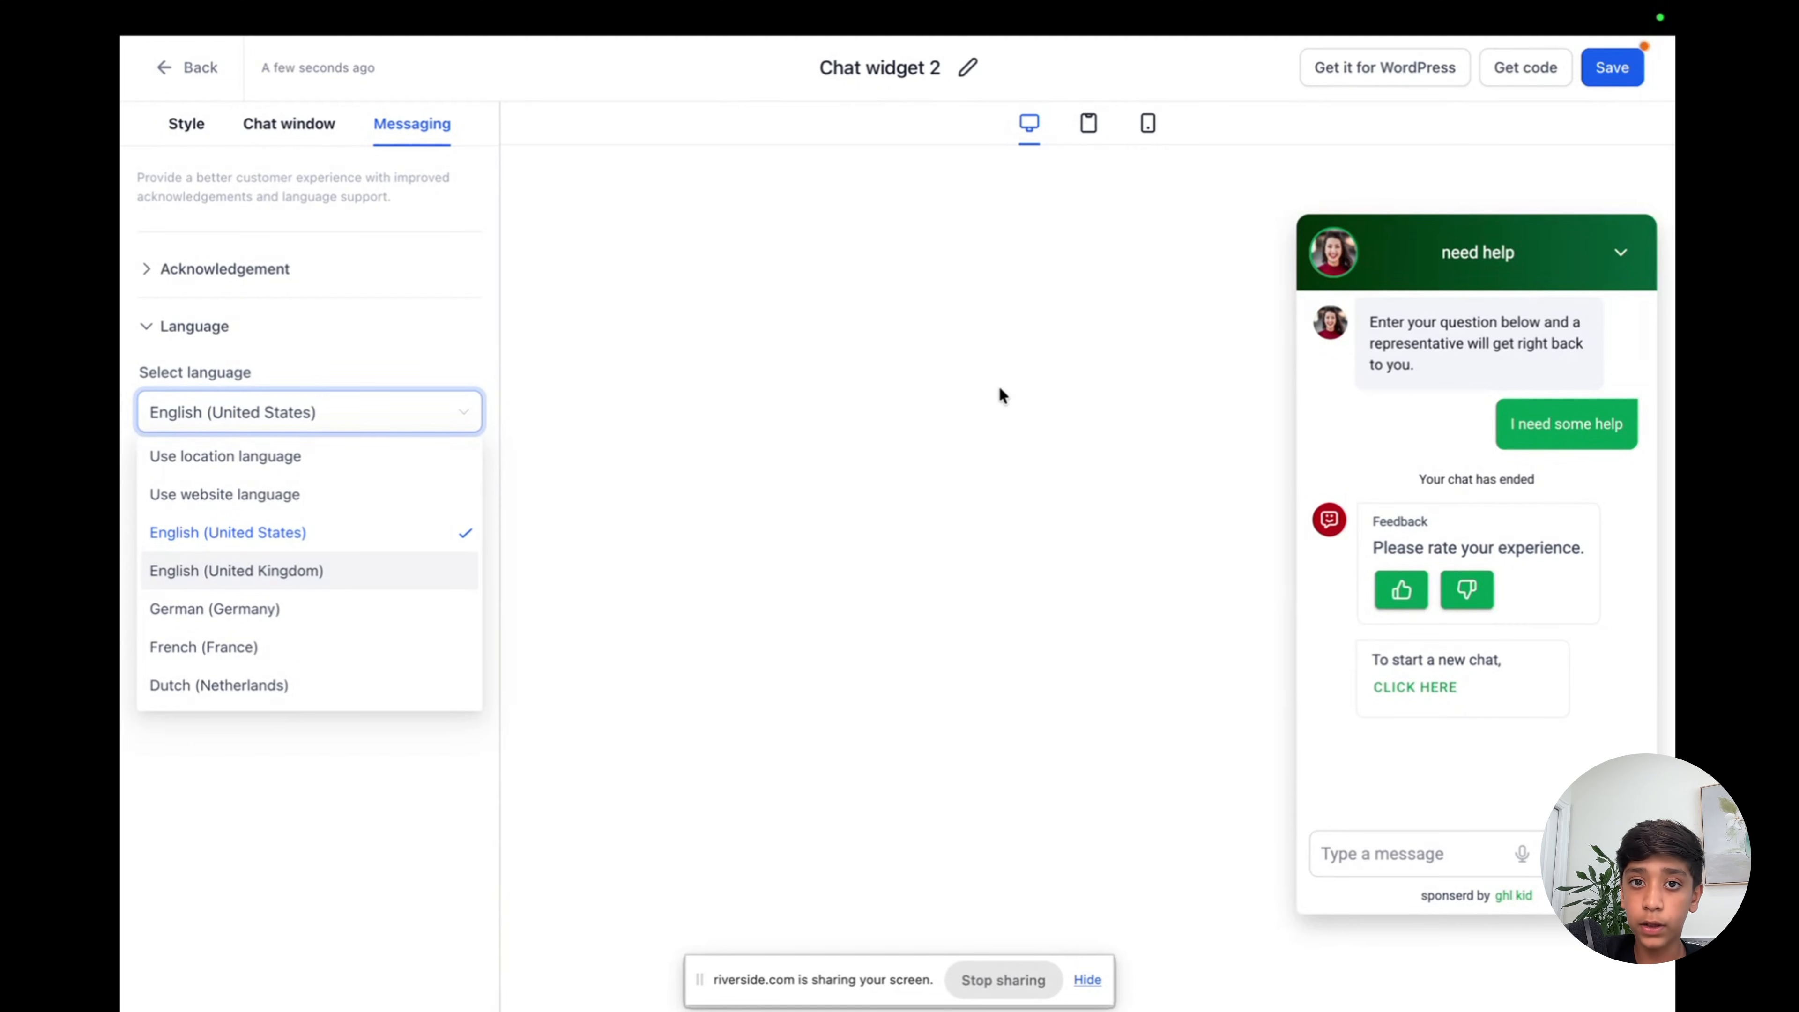
{"action": "left_click", "coordinate": [763, 455]}
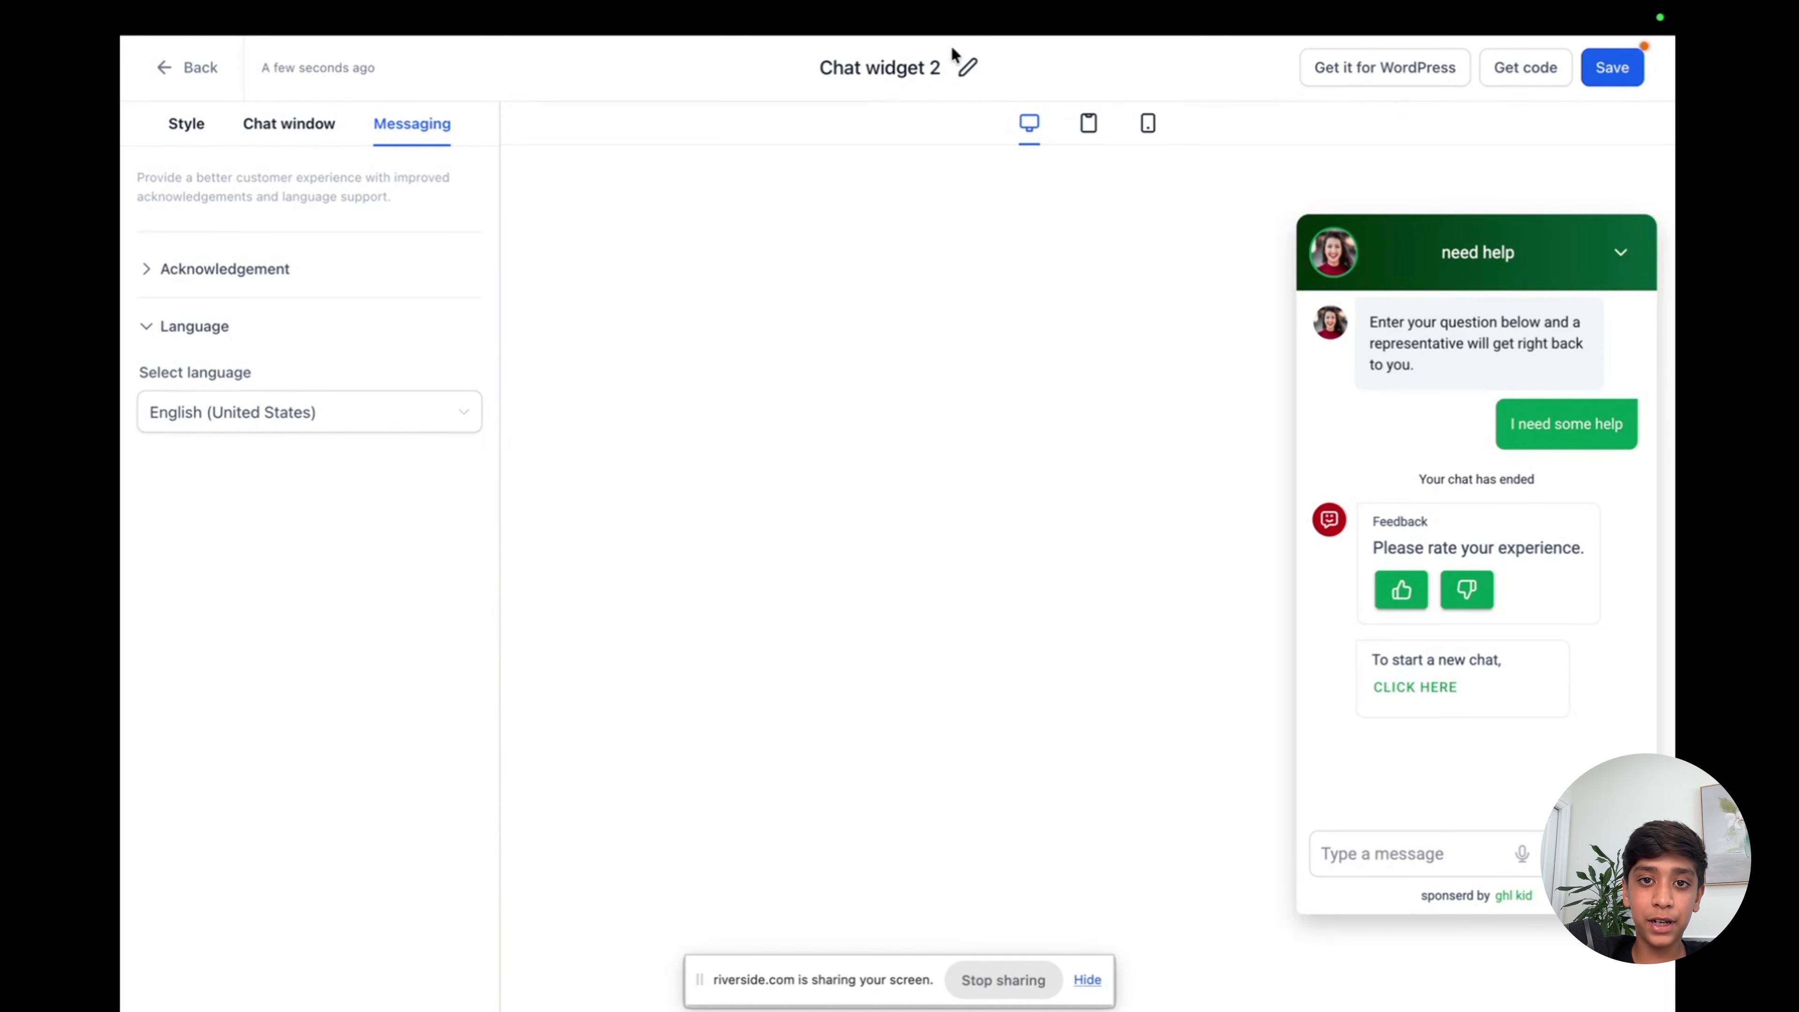
Replace the chat widget's name with "2.0testt".
{"action": "left_click_drag", "start_coordinate": [937, 64], "coordinate": [799, 74]}
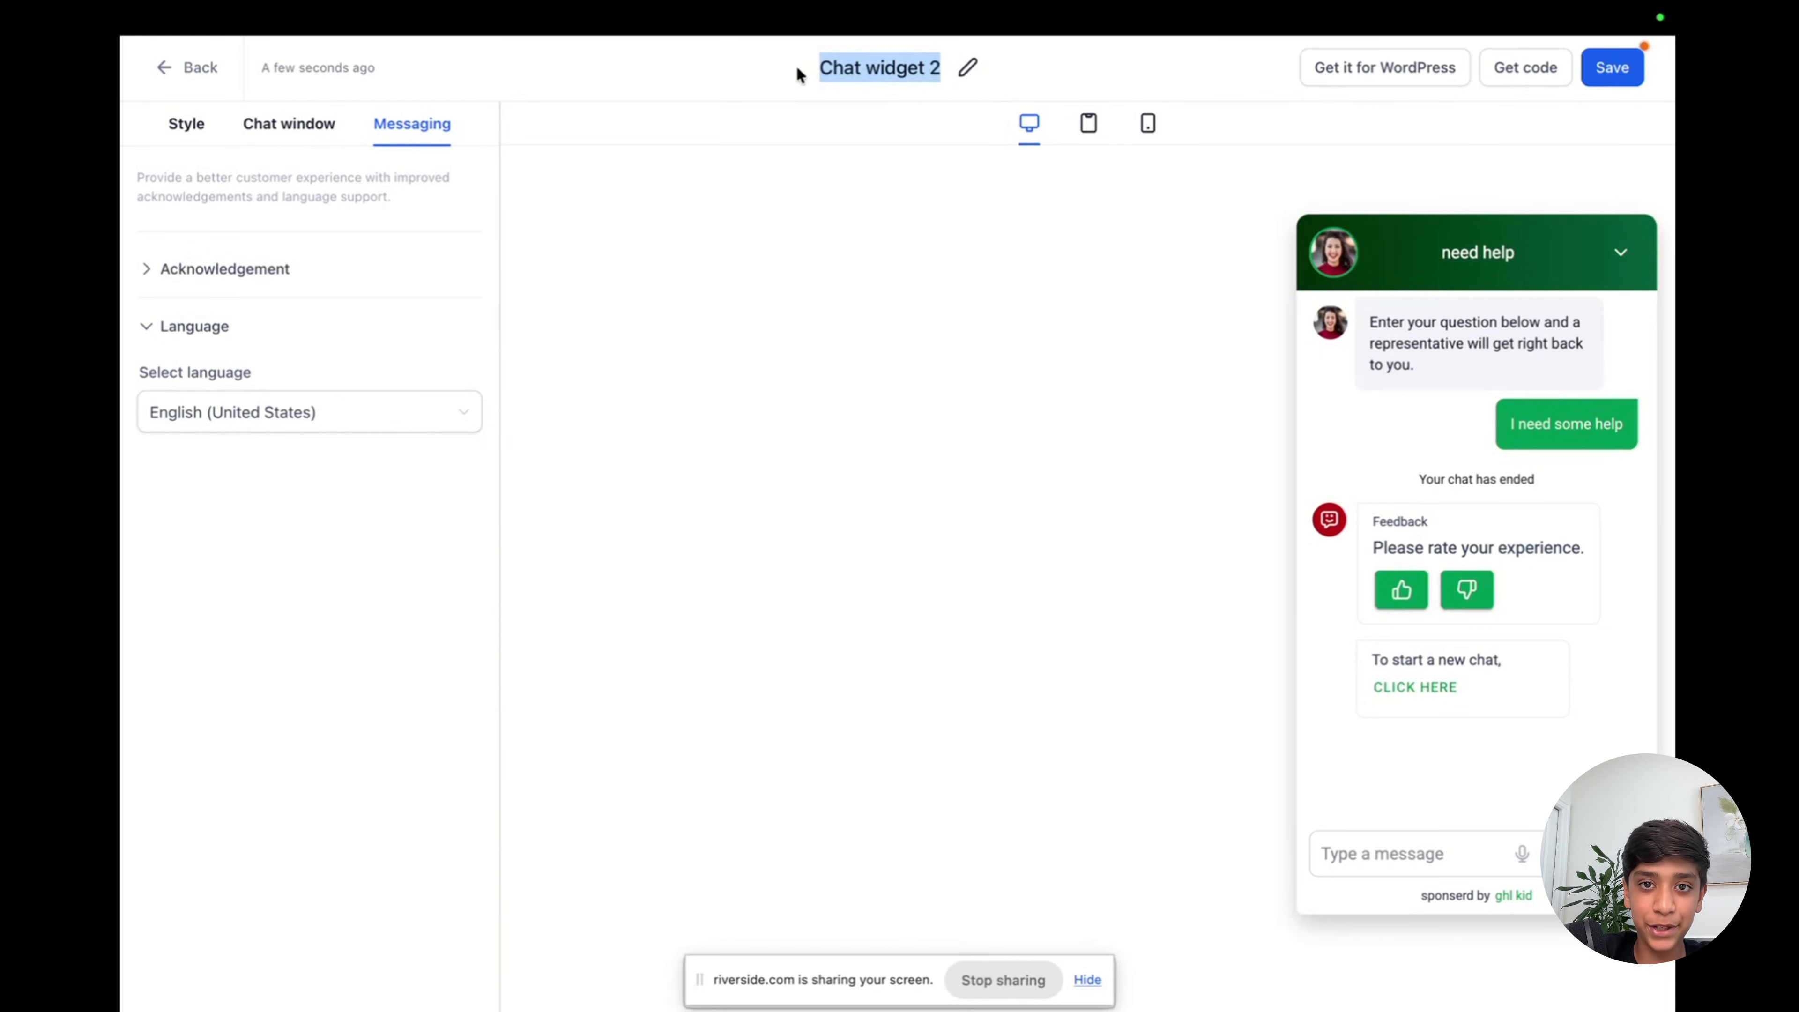
{"action": "key", "text": "BackSpace"}
{"action": "type", "text": "t"}
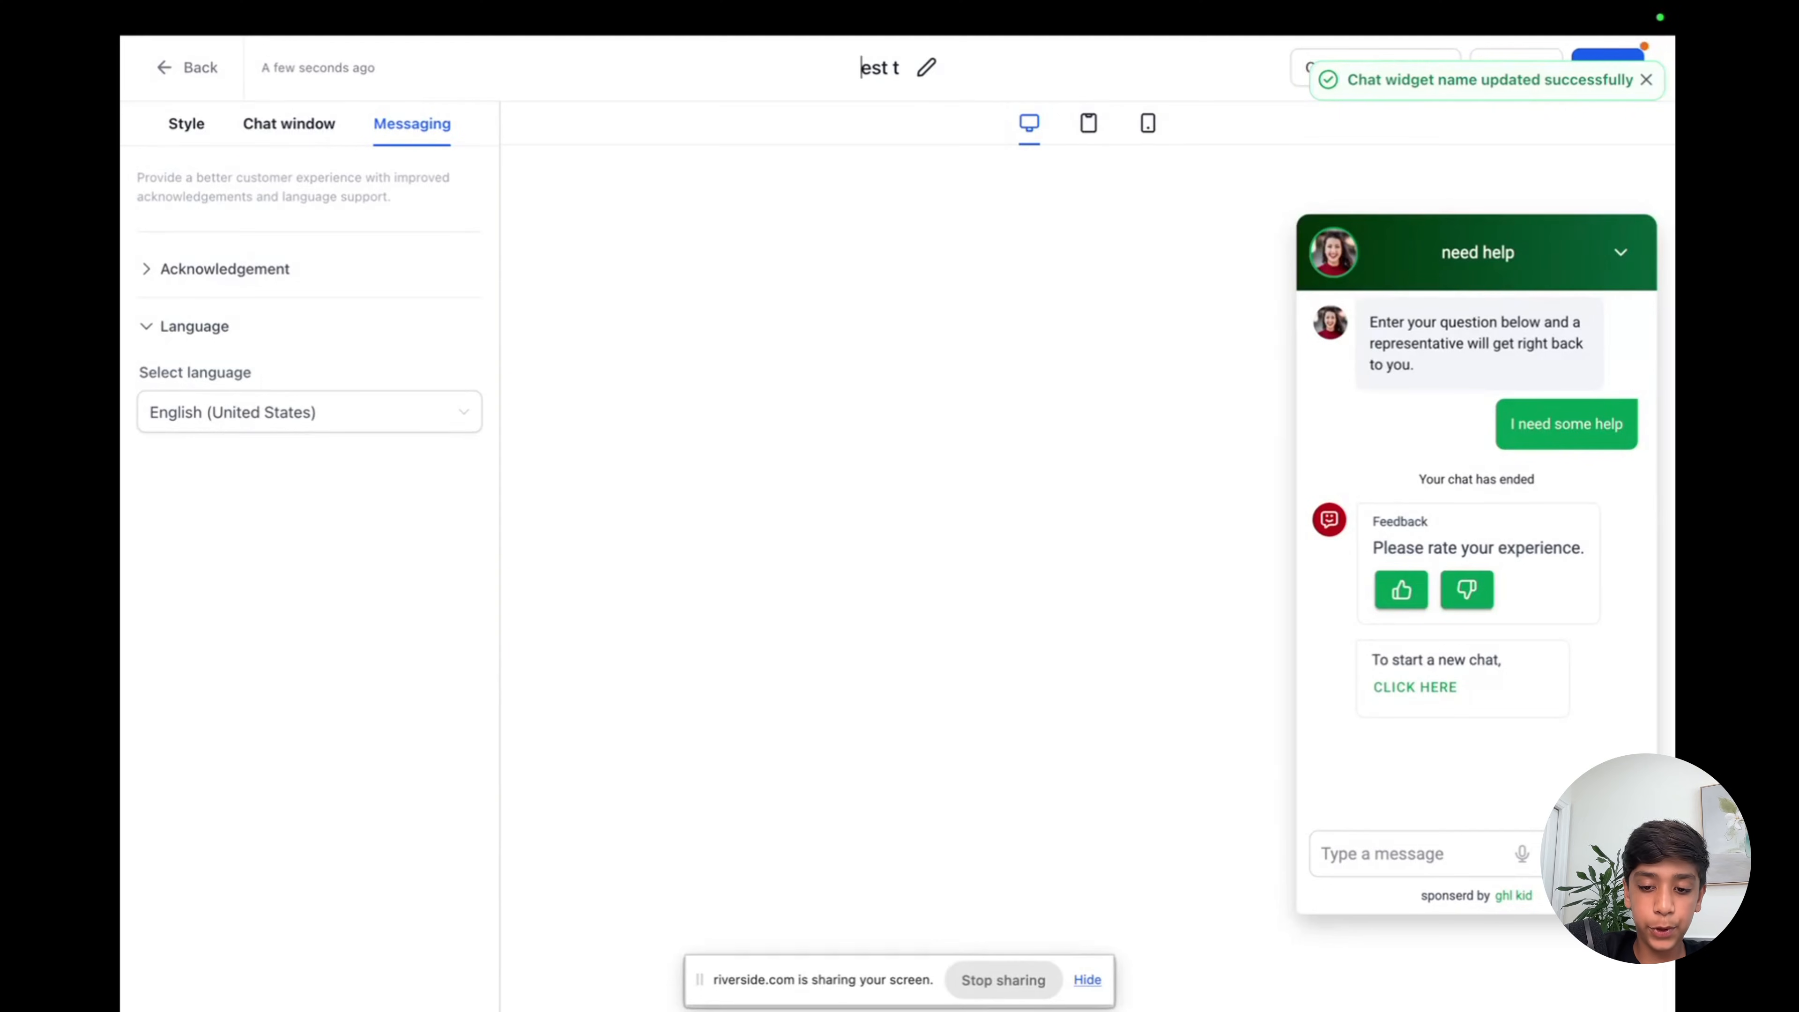
{"action": "type", "text": "est2.0t"}
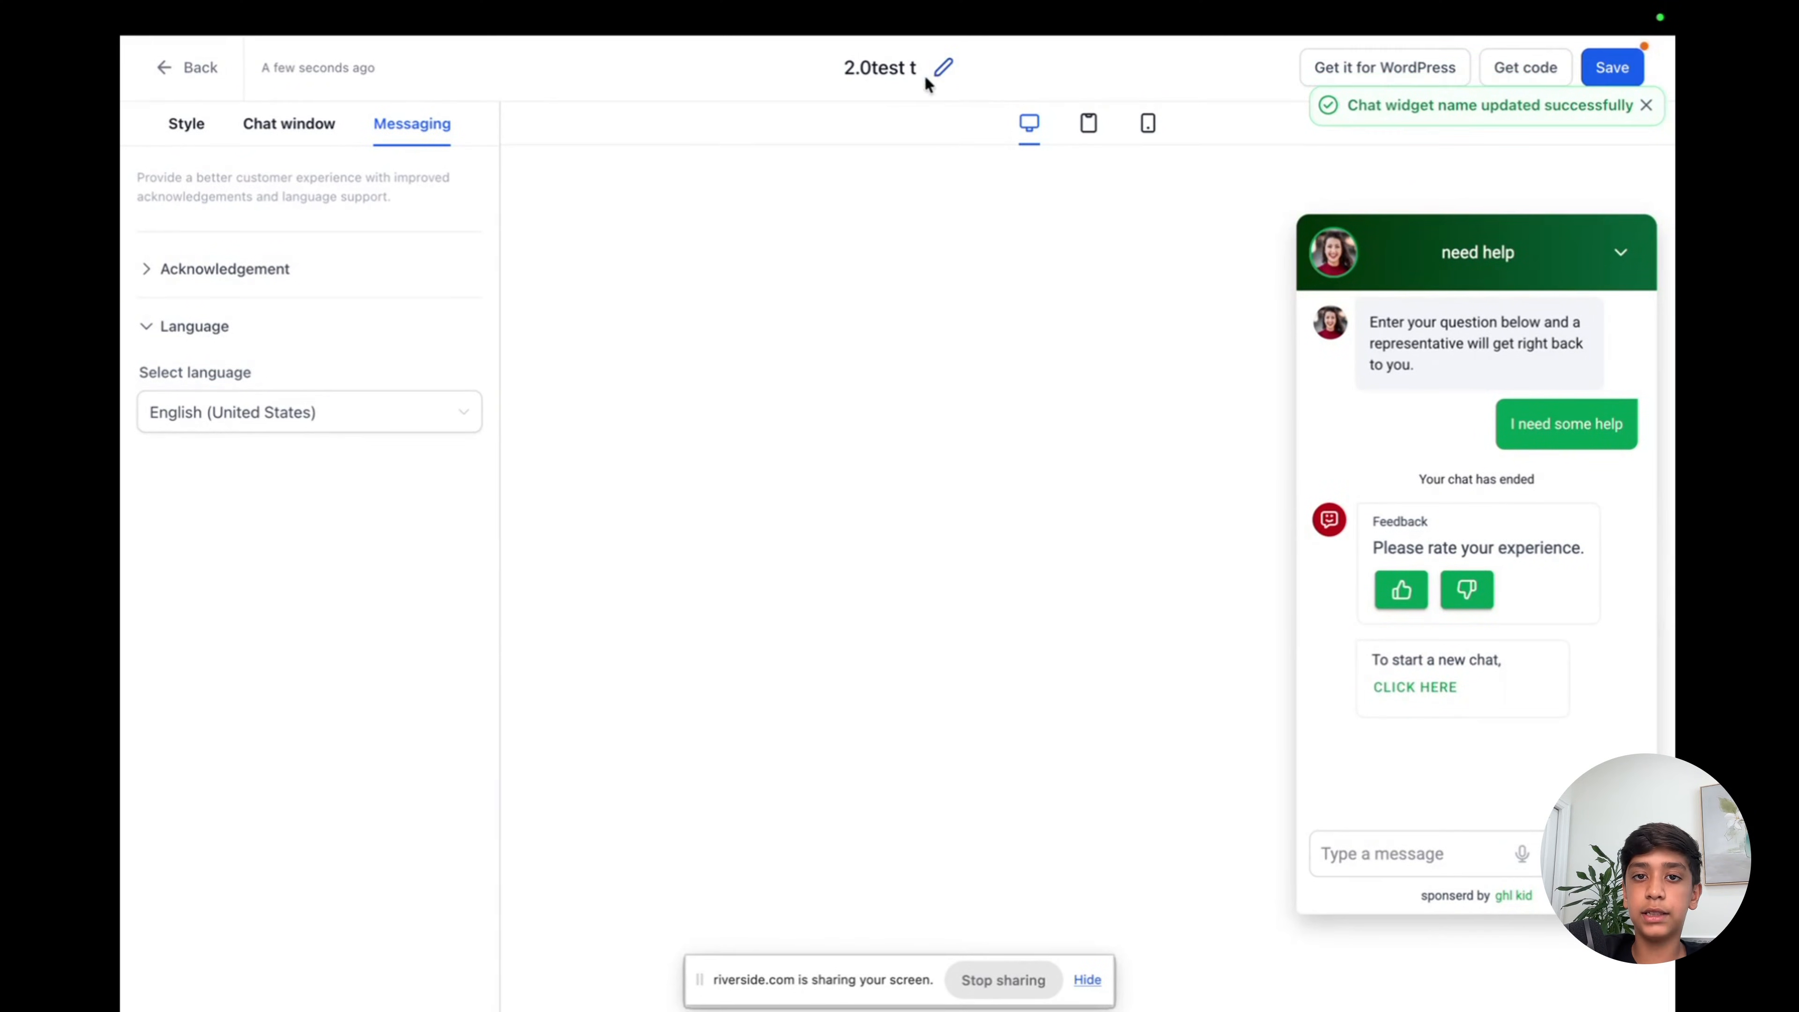
{"action": "left_click", "coordinate": [910, 70]}
{"action": "key", "text": "BackSpace"}
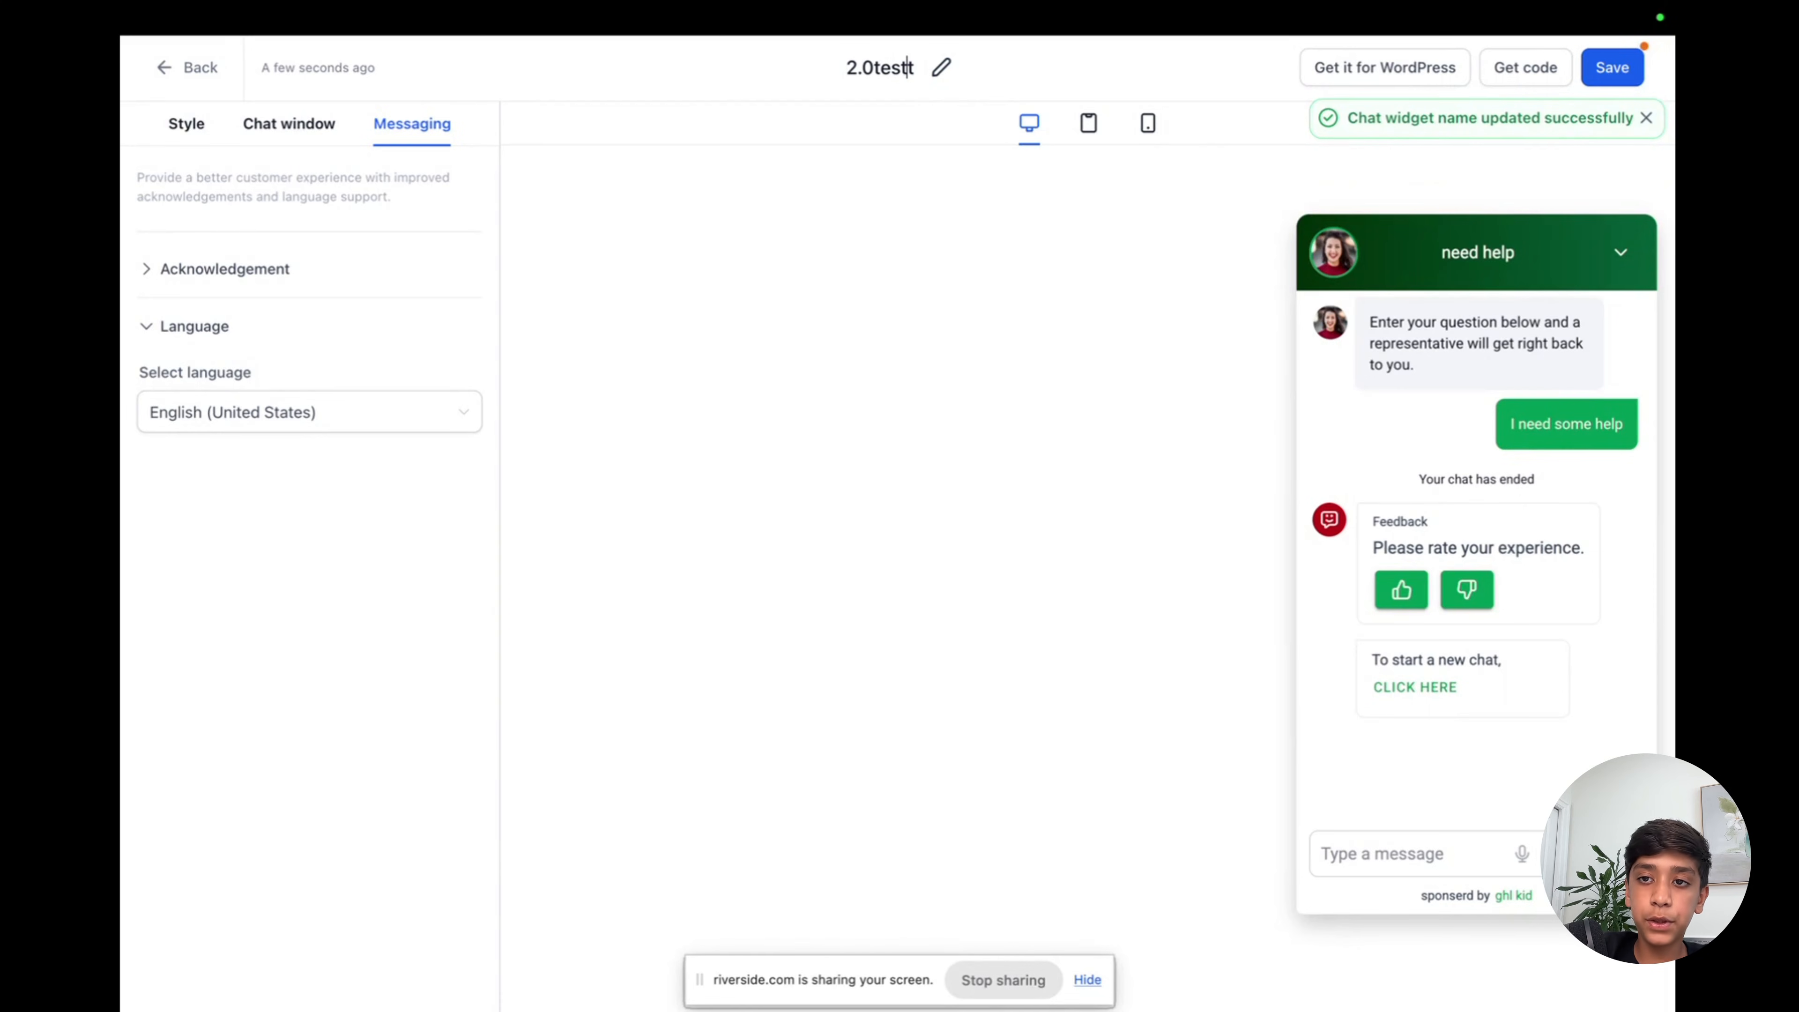
{"action": "left_click", "coordinate": [846, 68]}
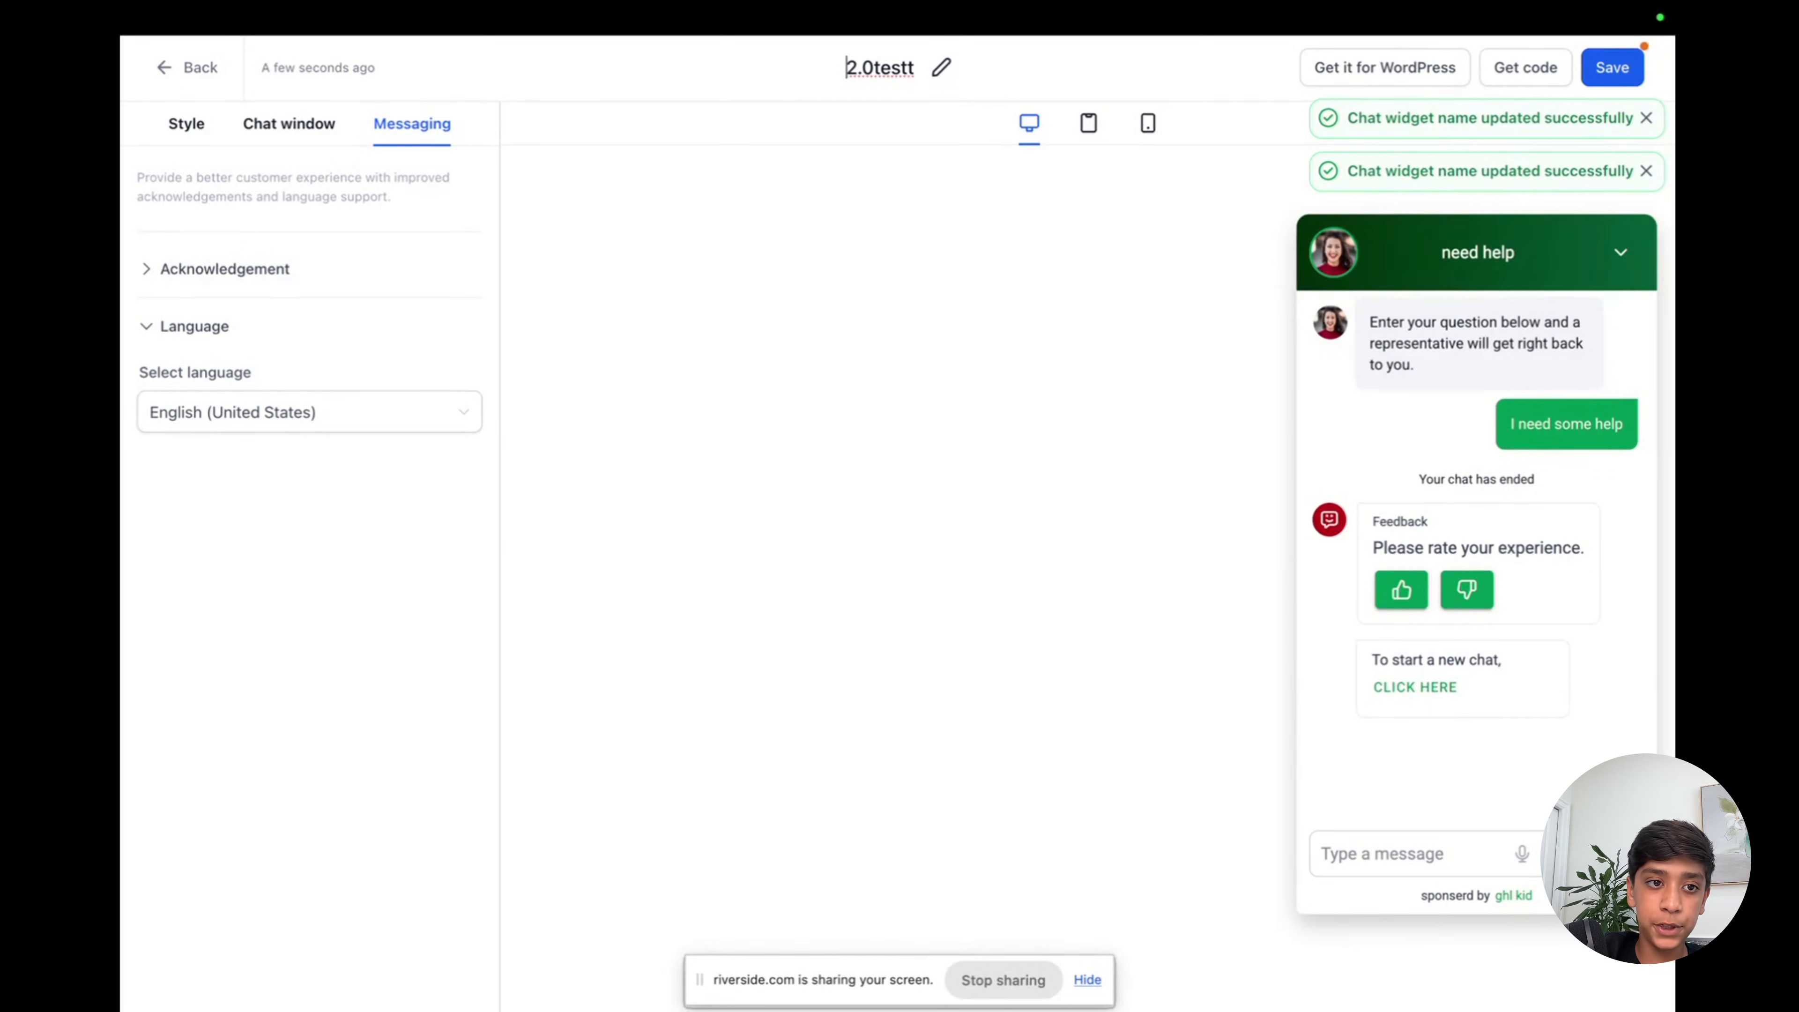